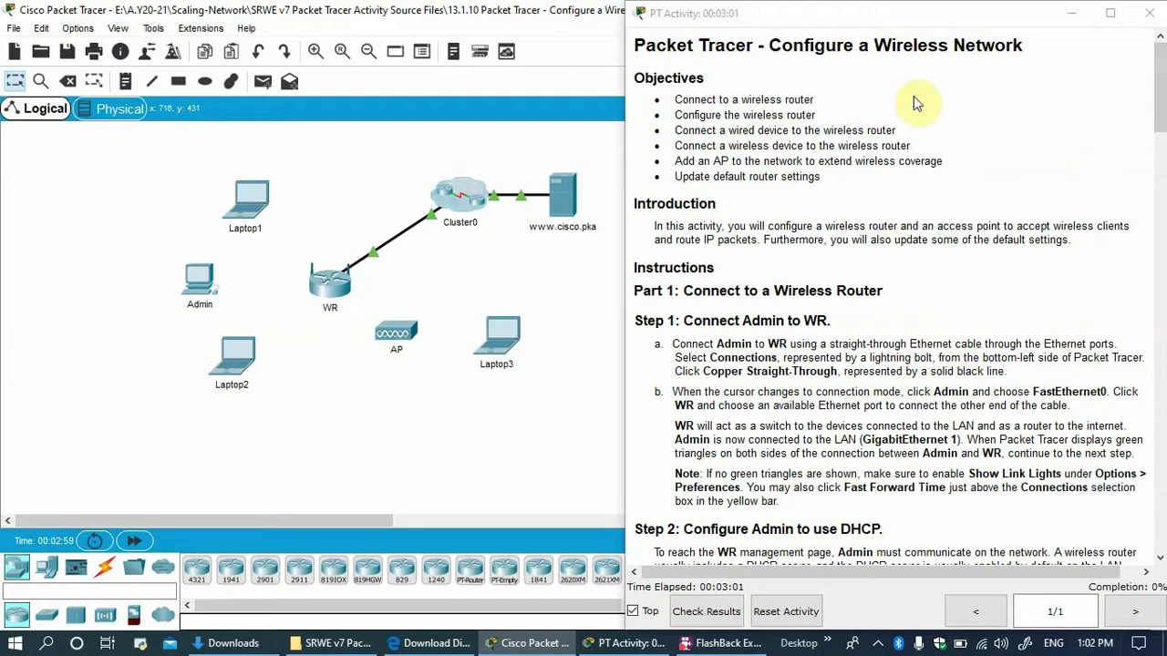
Read the activity objectives and the step about connecting Admin in the instructions.
{"action": "left_click", "coordinate": [638, 78]}
{"action": "left_click_drag", "start_coordinate": [638, 77], "coordinate": [734, 102]}
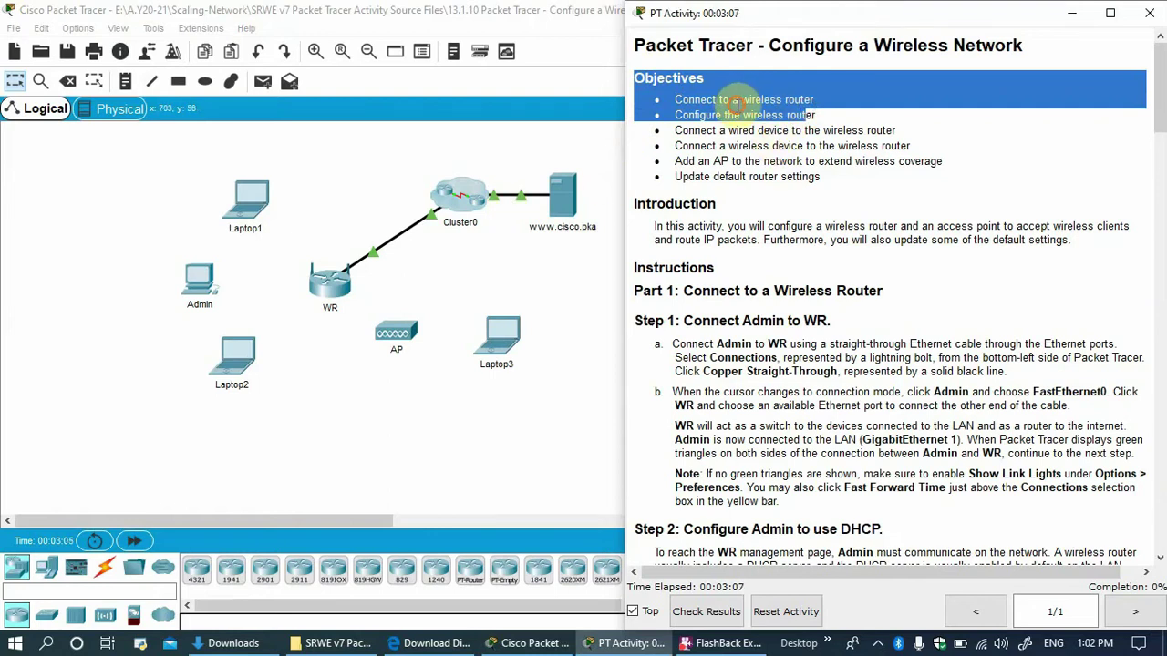
{"action": "left_click", "coordinate": [734, 103]}
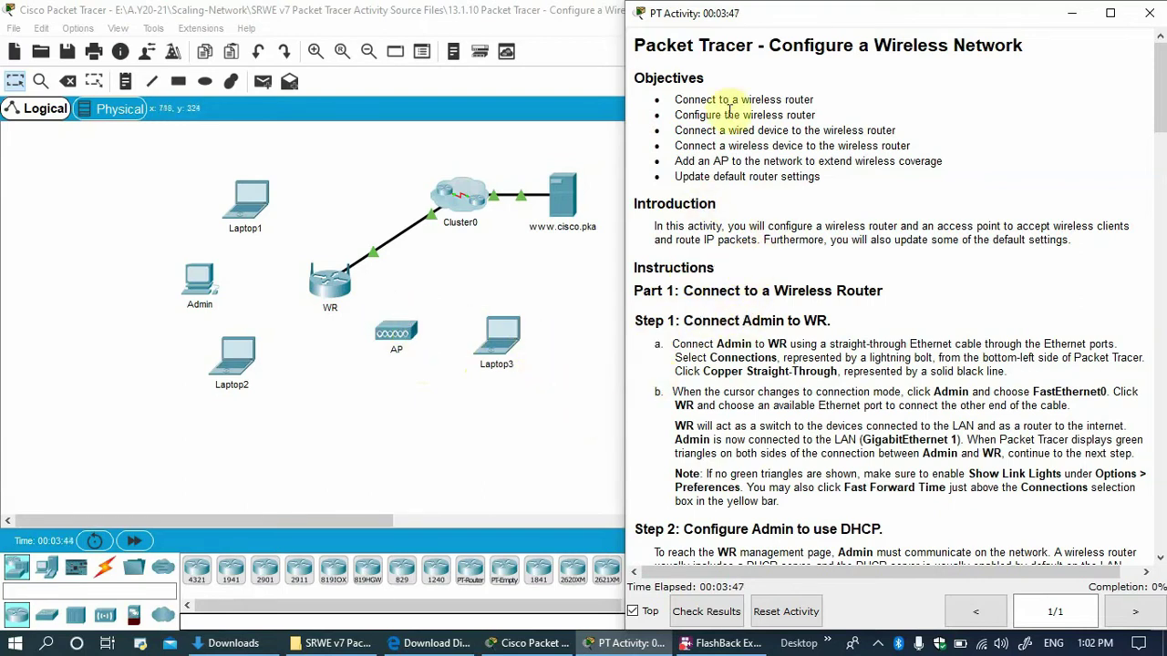
{"action": "scroll", "coordinate": [734, 161], "scroll_direction": "down", "scroll_amount": 3}
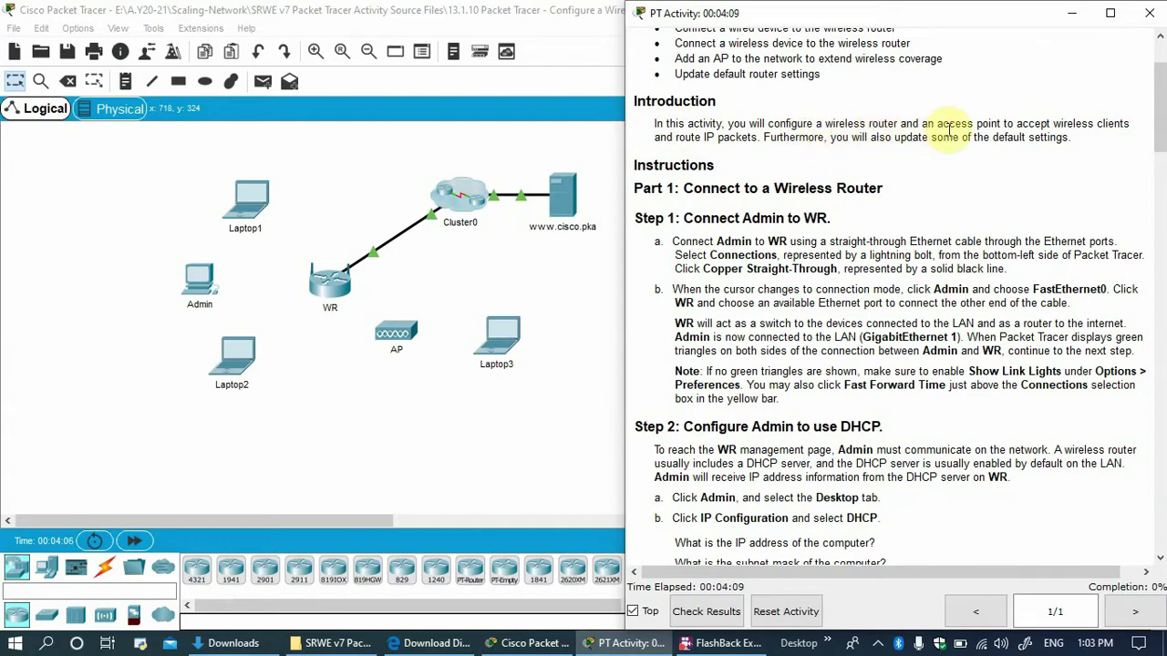
{"action": "left_click_drag", "start_coordinate": [685, 136], "coordinate": [743, 137]}
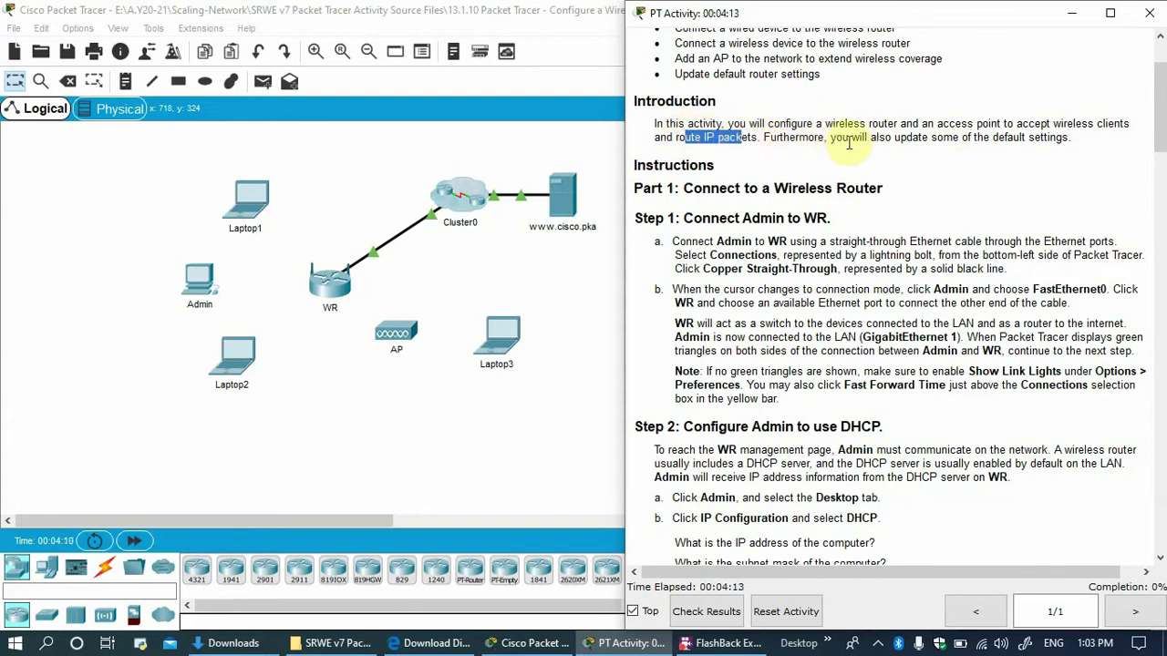
{"action": "left_click", "coordinate": [1046, 137]}
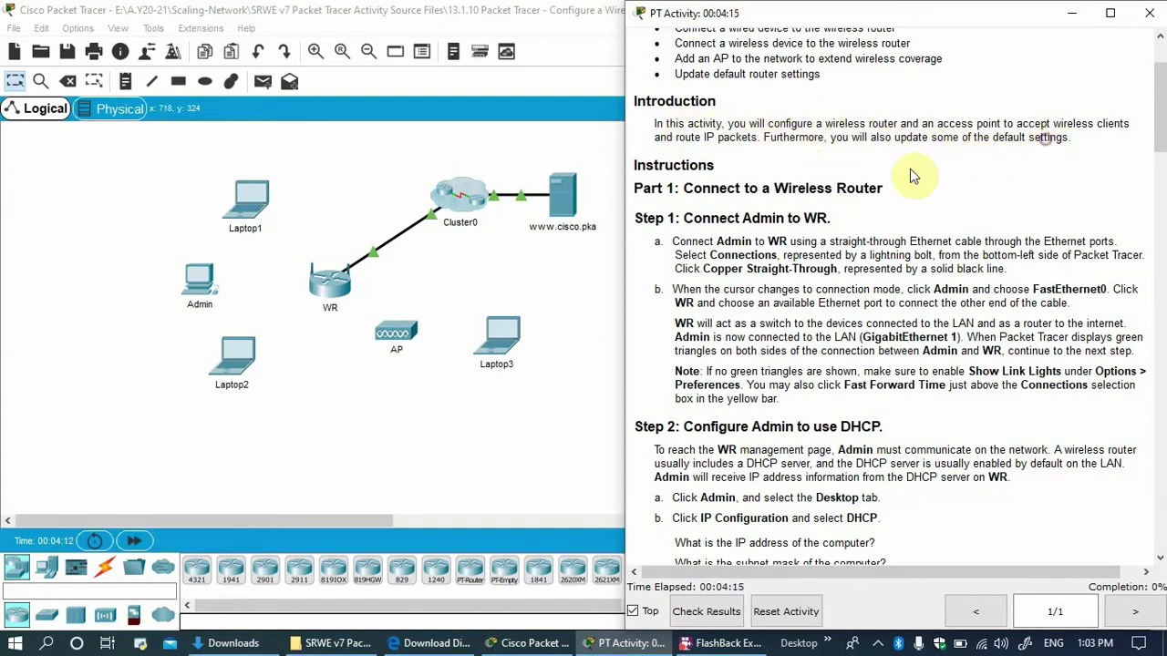
{"action": "scroll", "coordinate": [725, 187], "scroll_direction": "down", "scroll_amount": 1}
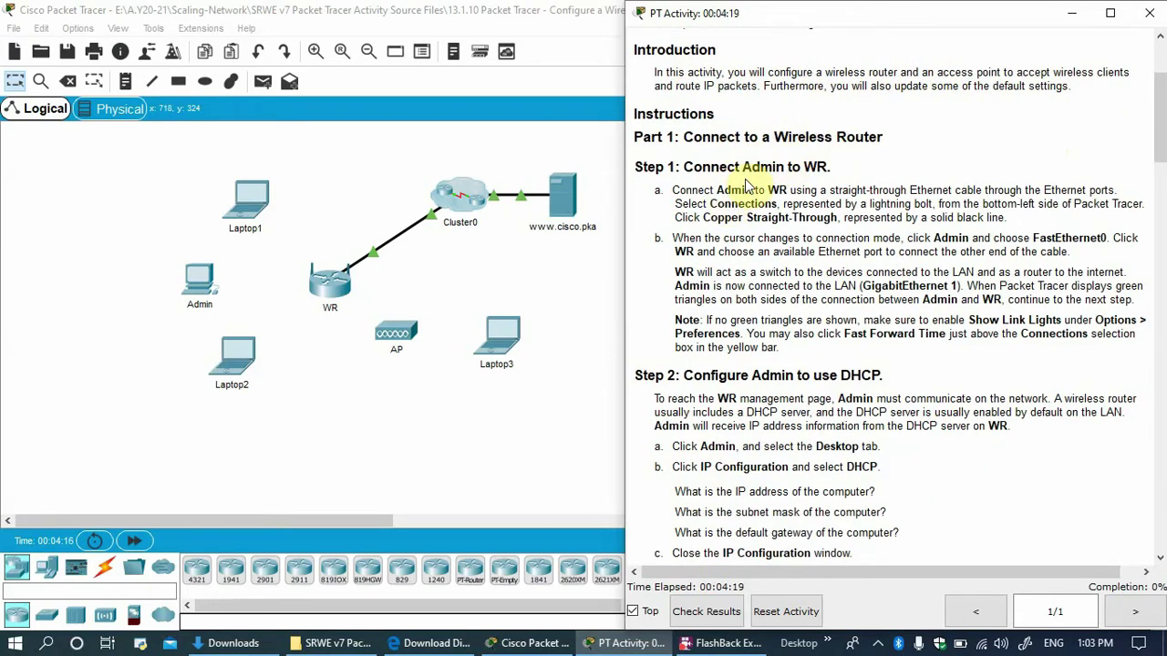
{"action": "scroll", "coordinate": [747, 185], "scroll_direction": "down", "scroll_amount": 1}
{"action": "left_click_drag", "start_coordinate": [694, 115], "coordinate": [782, 115]}
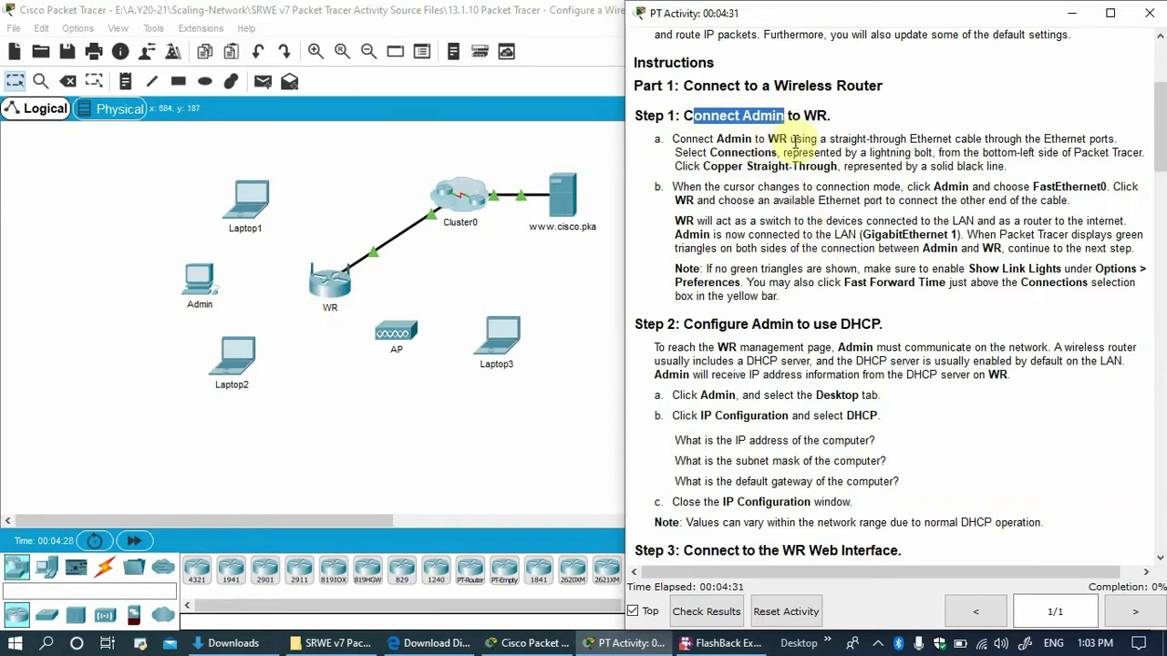
Run a copper straight-through cable from Admin's FastEthernet0 to WR's GigabitEthernet 1.
{"action": "left_click", "coordinate": [105, 572]}
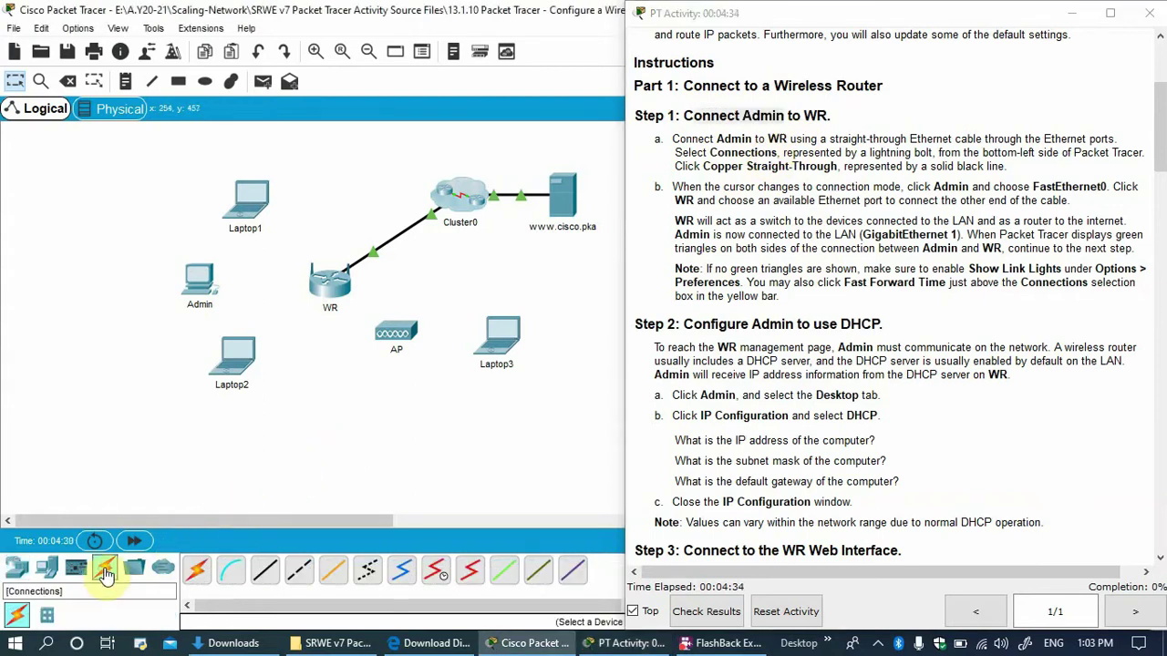
{"action": "left_click", "coordinate": [264, 574]}
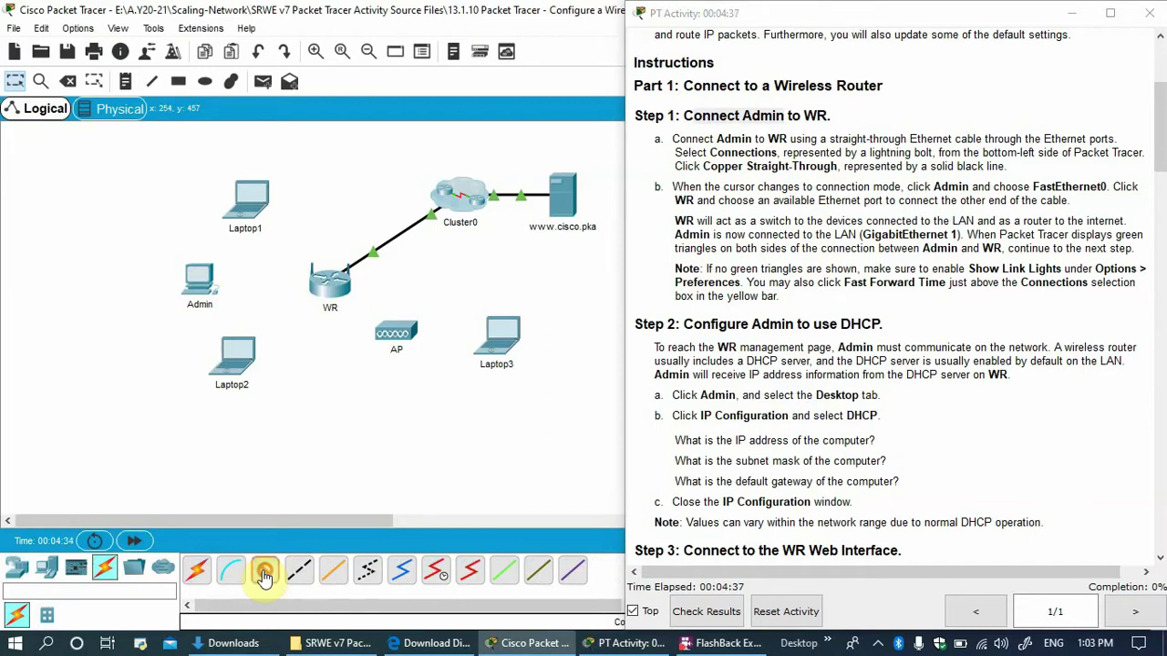
{"action": "left_click", "coordinate": [206, 290]}
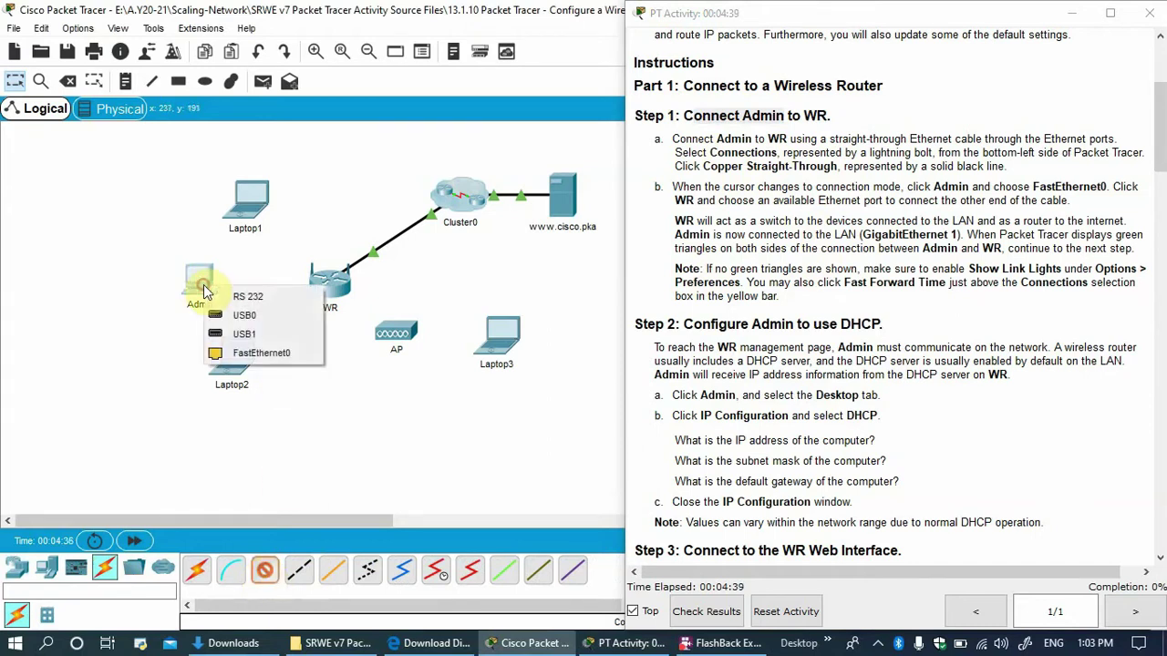
{"action": "left_click", "coordinate": [265, 356]}
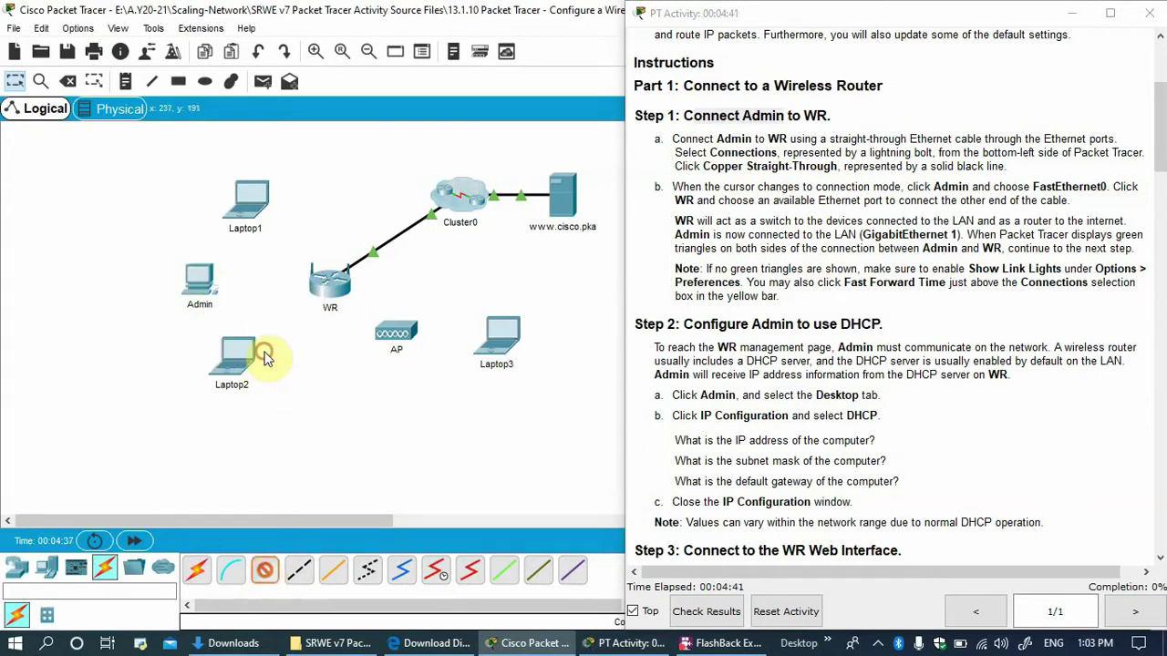
{"action": "left_click", "coordinate": [330, 285]}
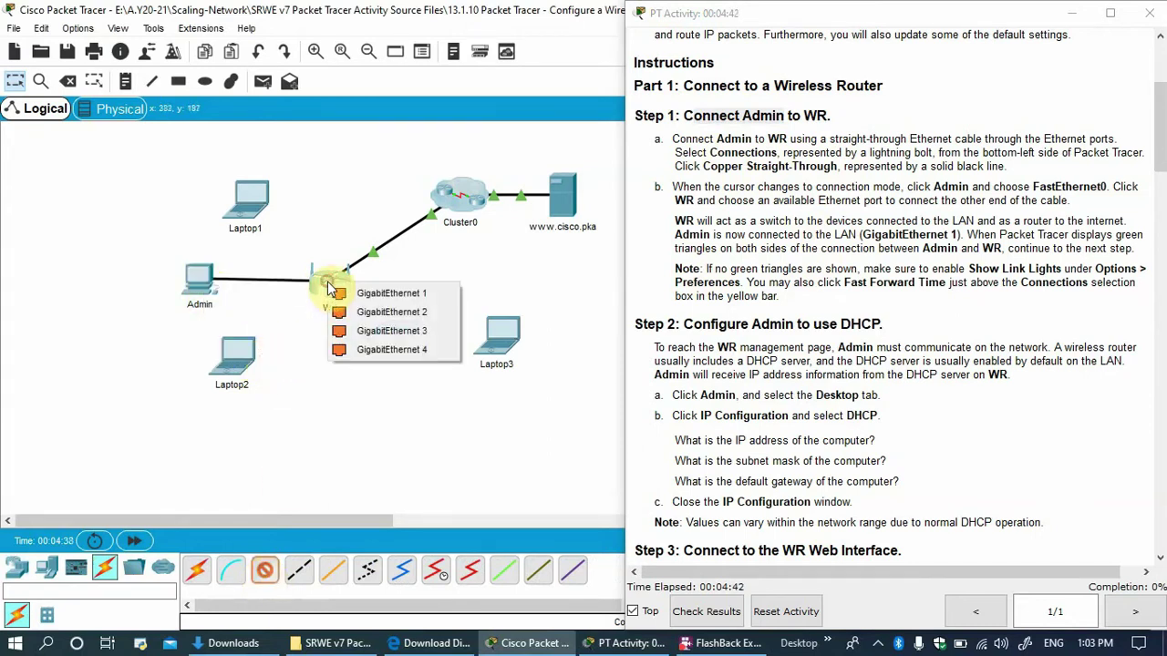
{"action": "left_click", "coordinate": [394, 294]}
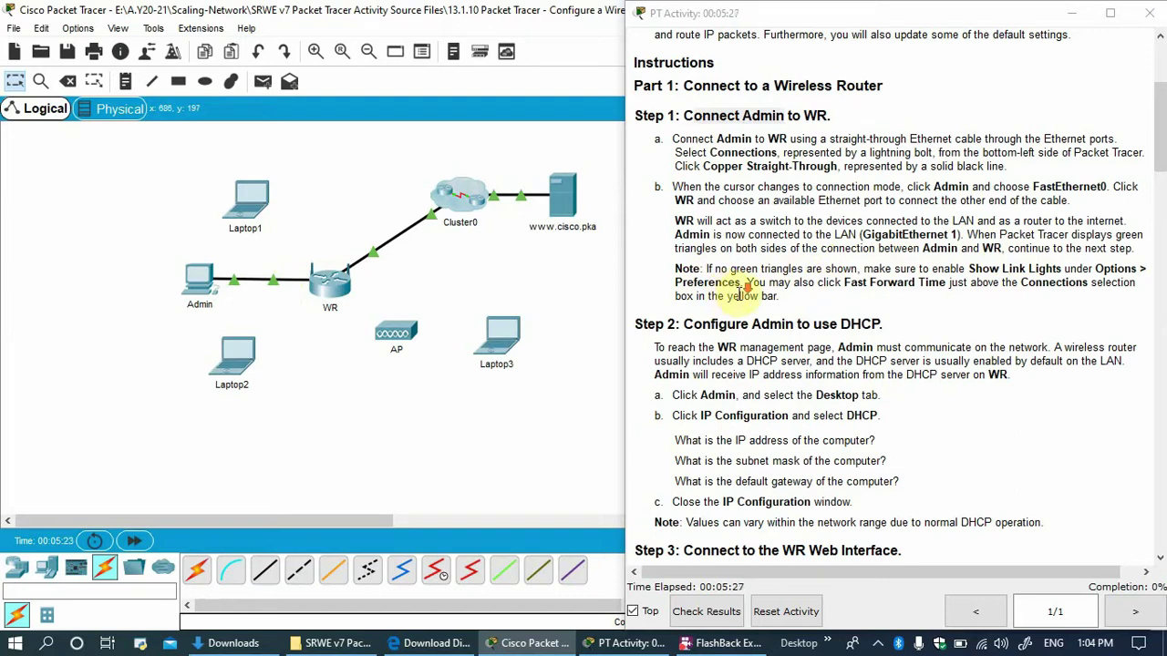
{"action": "scroll", "coordinate": [738, 289], "scroll_direction": "down", "scroll_amount": 1}
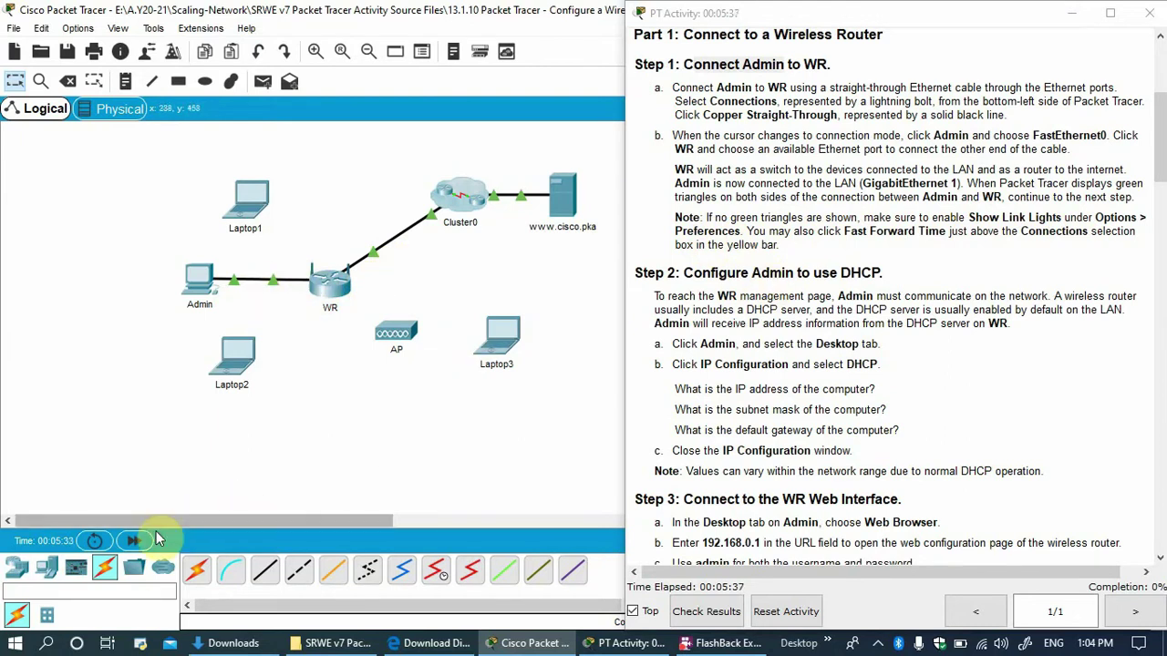
{"action": "left_click", "coordinate": [133, 543]}
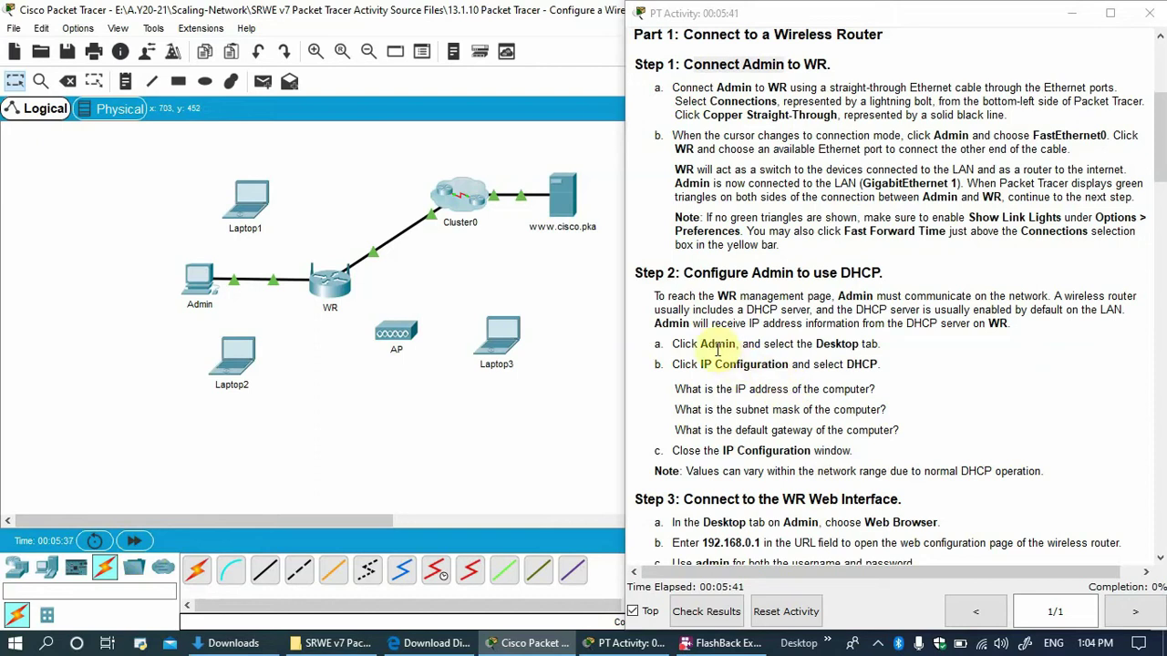
{"action": "scroll", "coordinate": [729, 278], "scroll_direction": "down", "scroll_amount": 1}
{"action": "scroll", "coordinate": [707, 239], "scroll_direction": "down", "scroll_amount": 1}
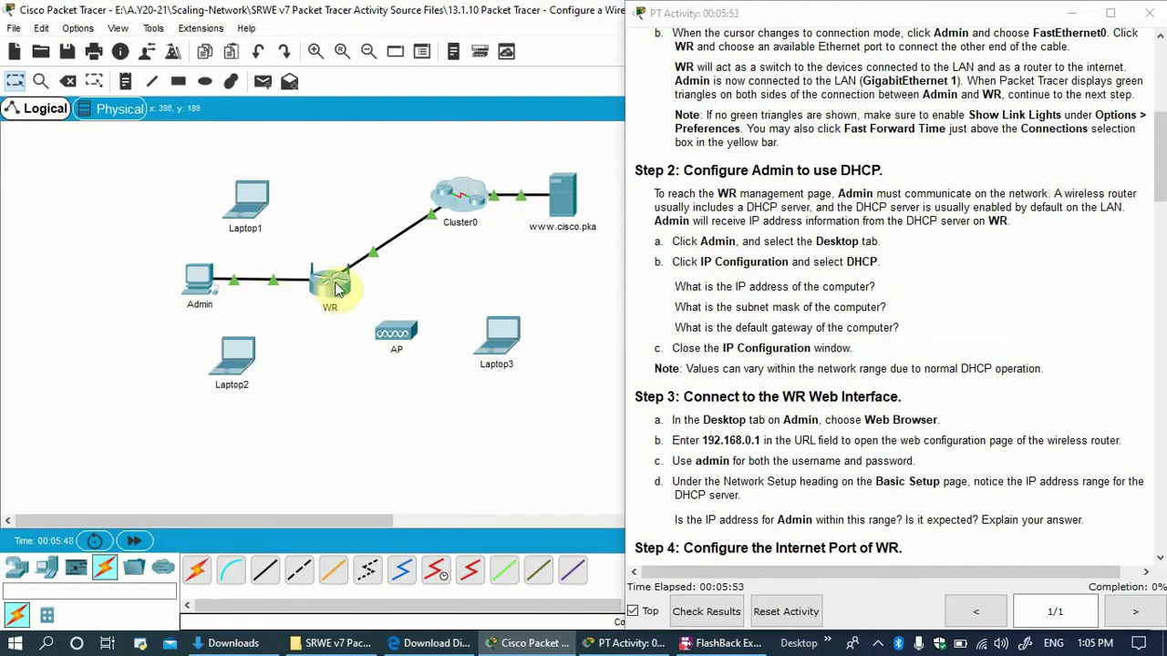
Open the IP Configuration page from Admin's Desktop applications.
{"action": "left_click", "coordinate": [203, 287]}
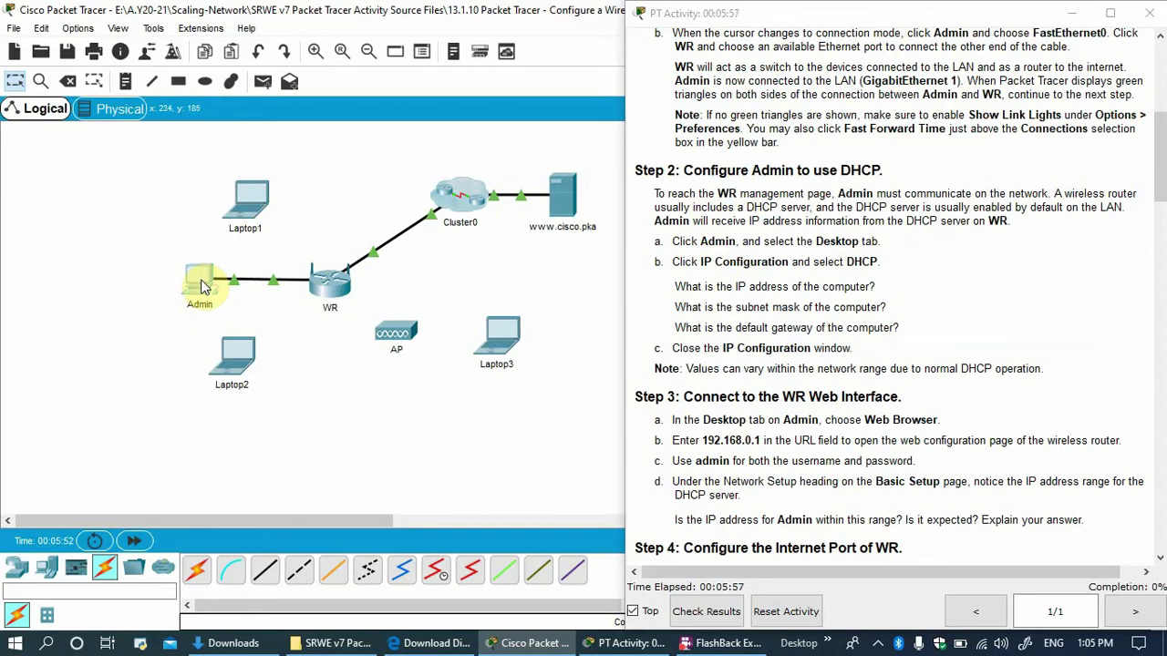
{"action": "left_click_drag", "start_coordinate": [379, 85], "coordinate": [151, 42]}
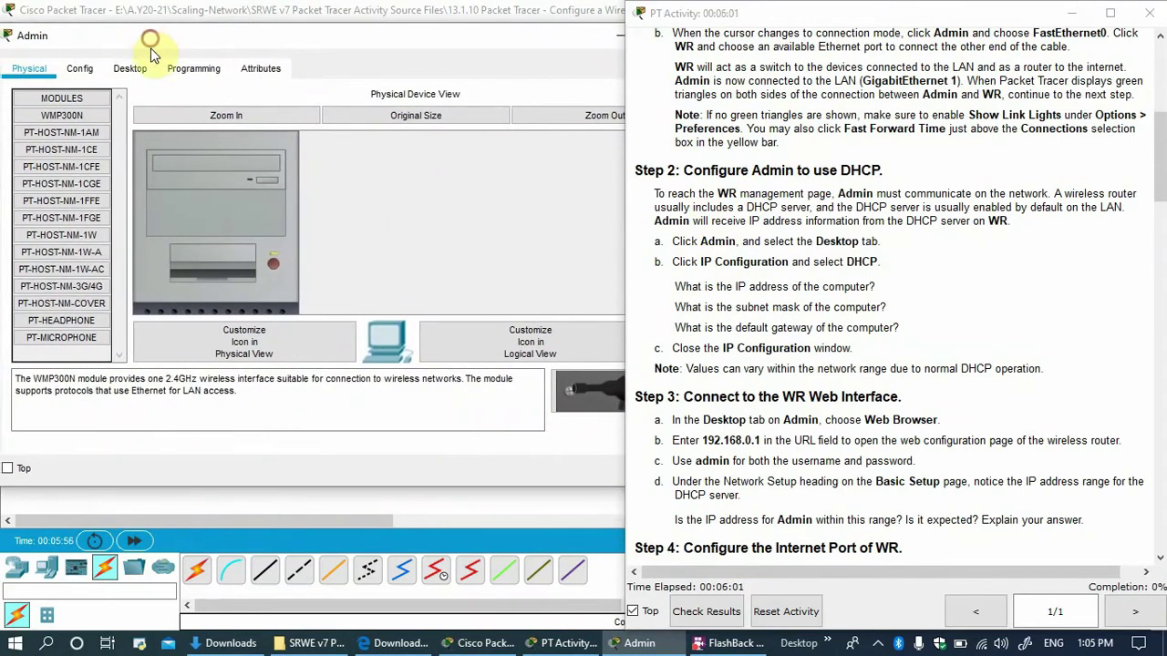
{"action": "left_click", "coordinate": [129, 66]}
{"action": "left_click", "coordinate": [91, 129]}
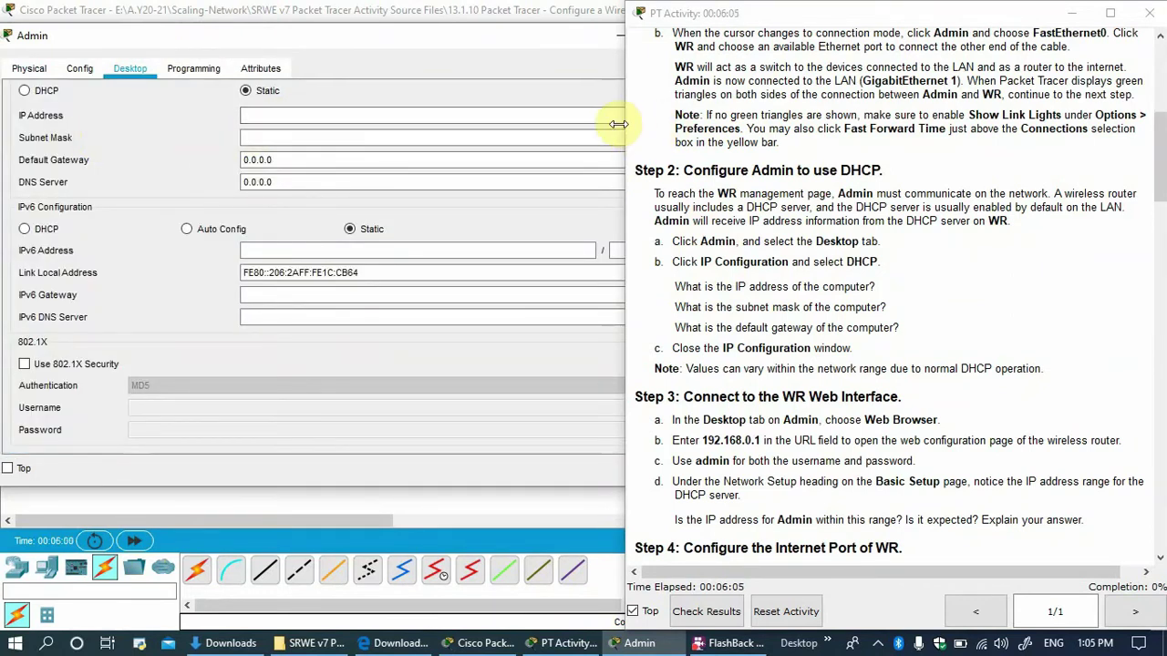
Narrow the instructions window and move Admin's window below the topology.
{"action": "left_click_drag", "start_coordinate": [621, 123], "coordinate": [680, 120]}
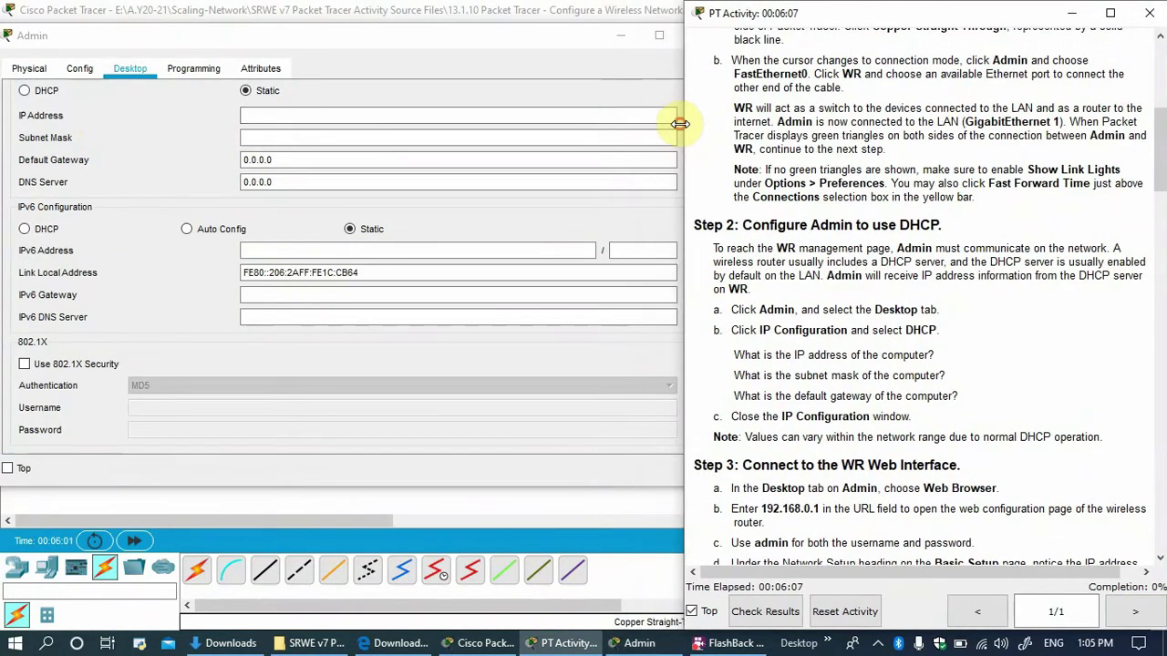
{"action": "left_click", "coordinate": [102, 115]}
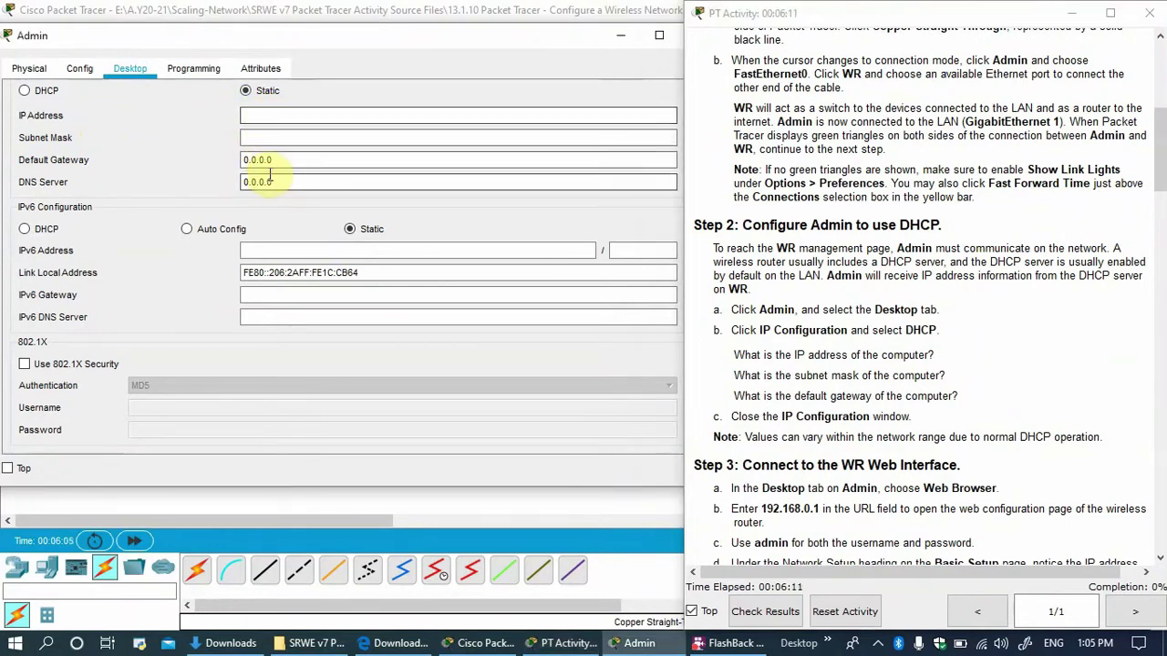
{"action": "left_click_drag", "start_coordinate": [260, 36], "coordinate": [279, 334]}
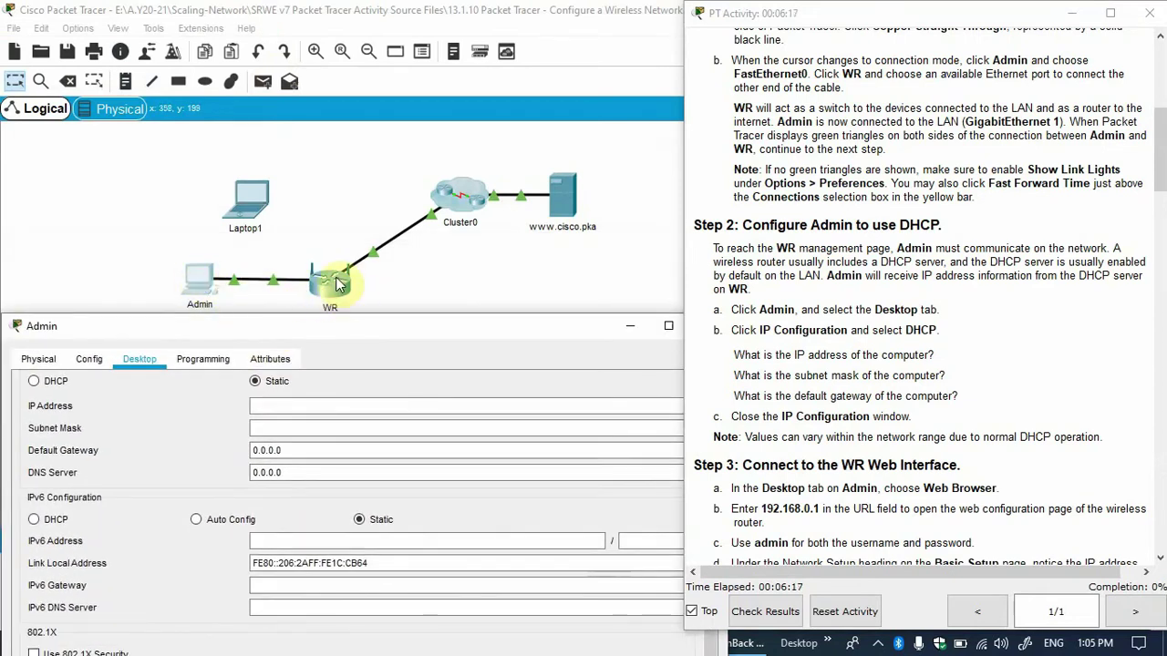
{"action": "left_click", "coordinate": [283, 407]}
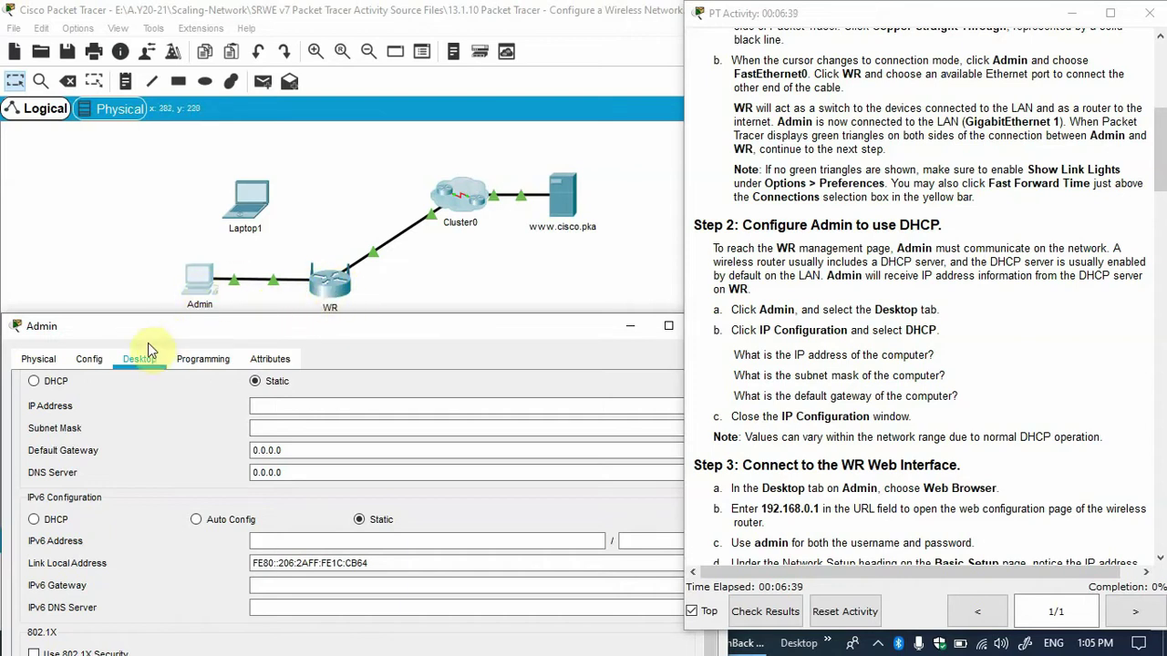
Switch Admin to DHCP, receiving 192.168.0.100 with gateway 192.168.0.1, then close its window.
{"action": "left_click", "coordinate": [62, 384]}
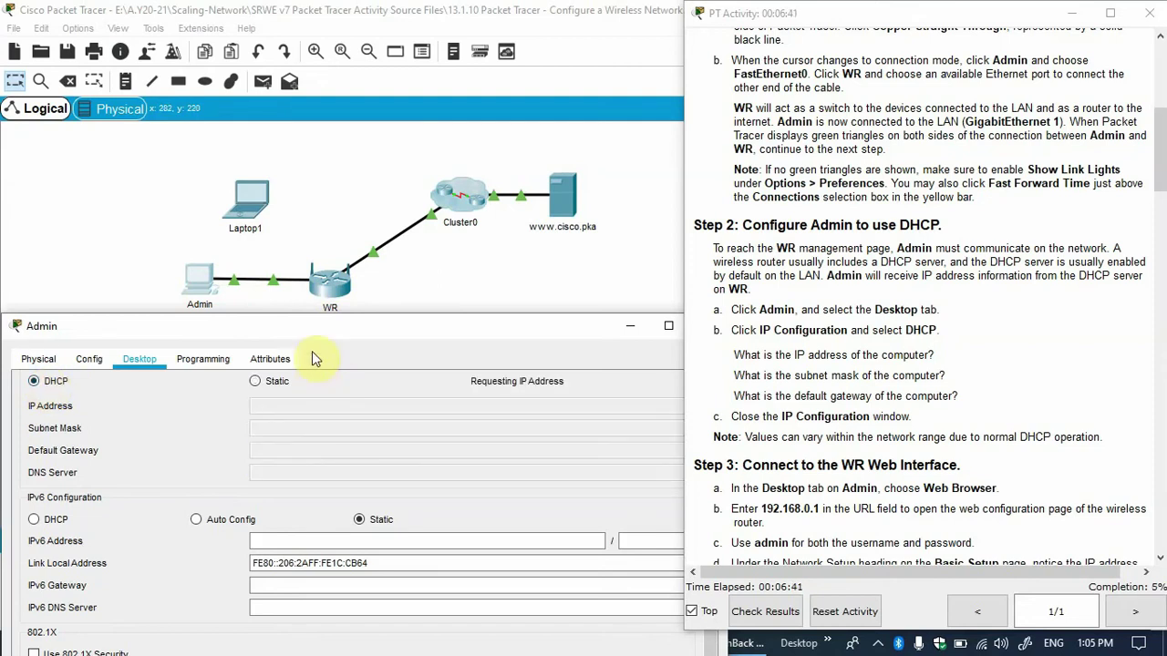
{"action": "left_click_drag", "start_coordinate": [315, 337], "coordinate": [244, 91]}
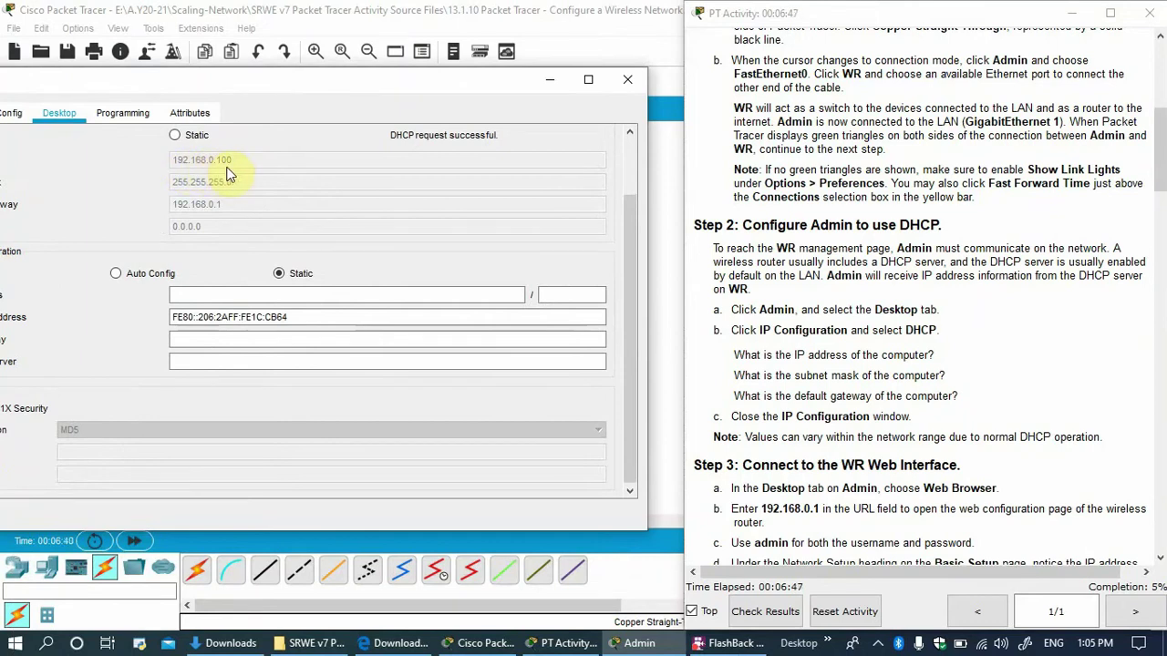
{"action": "left_click_drag", "start_coordinate": [288, 87], "coordinate": [359, 84]}
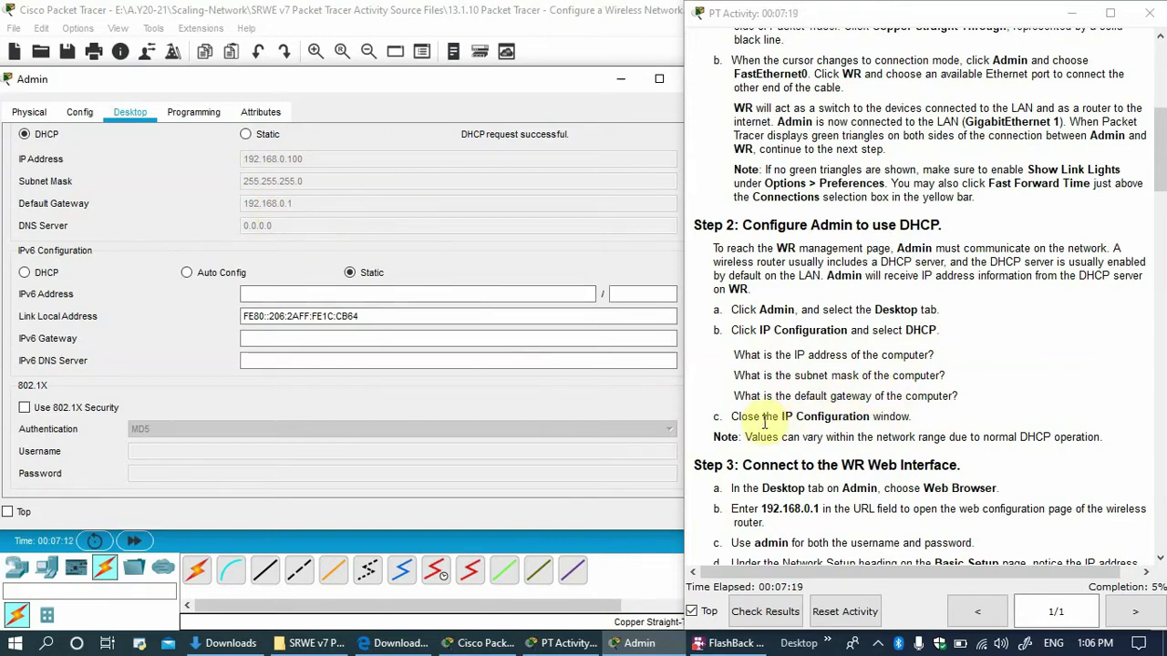
{"action": "left_click_drag", "start_coordinate": [560, 78], "coordinate": [408, 68]}
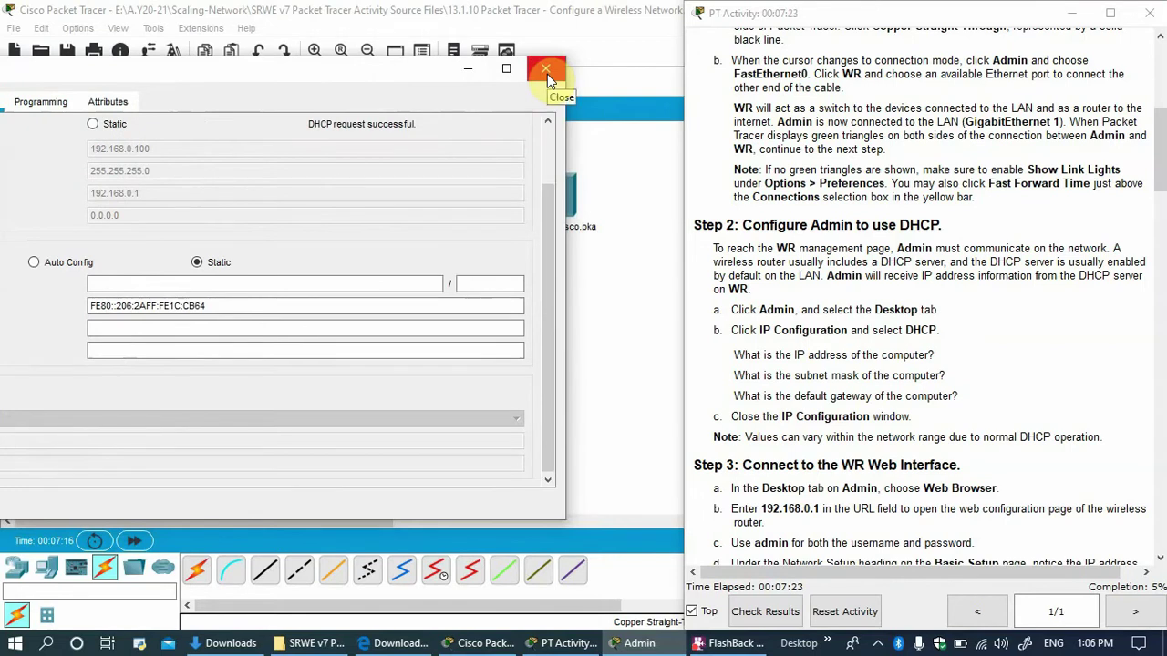
{"action": "left_click", "coordinate": [547, 74]}
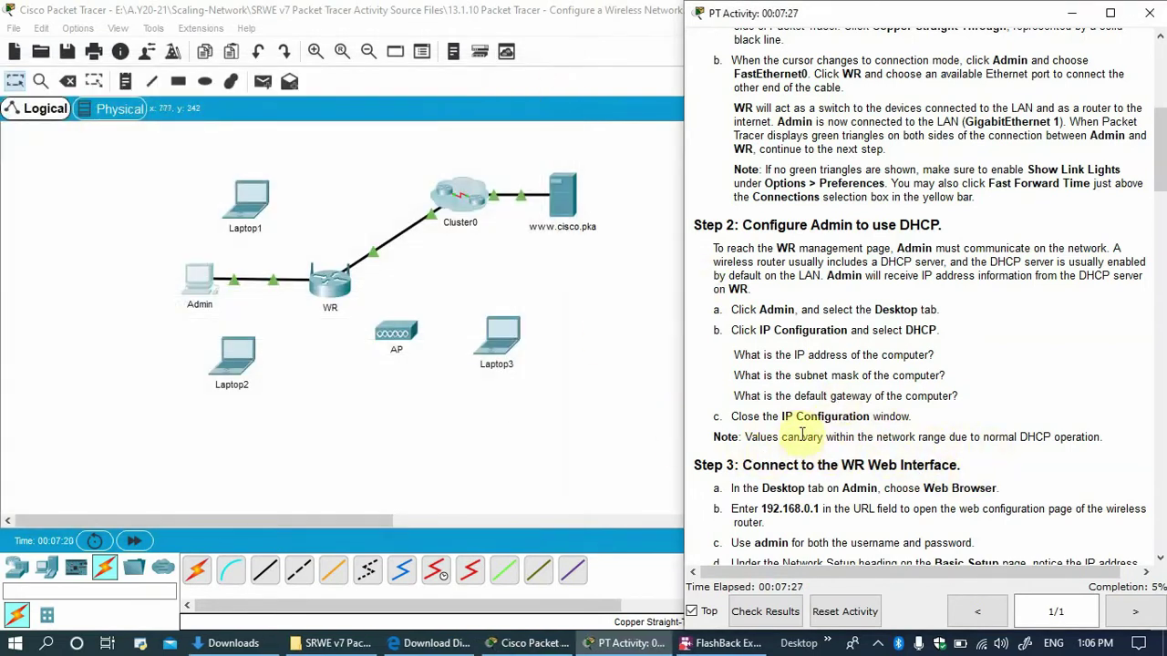
{"action": "scroll", "coordinate": [800, 436], "scroll_direction": "down", "scroll_amount": 4}
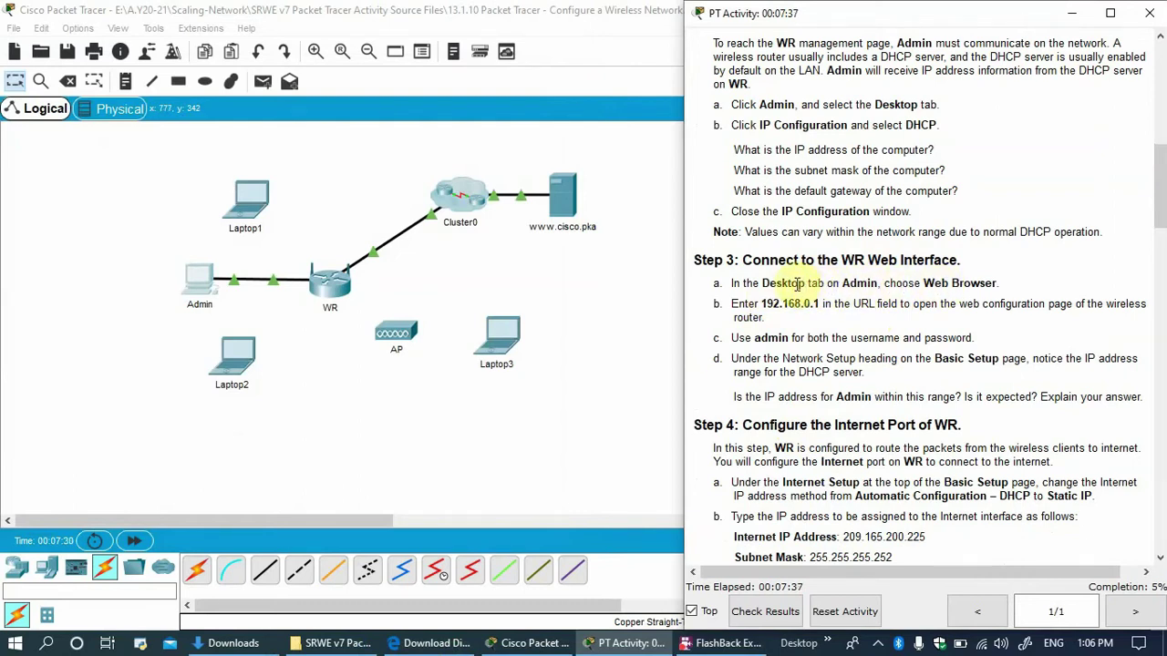
{"action": "left_click", "coordinate": [201, 284]}
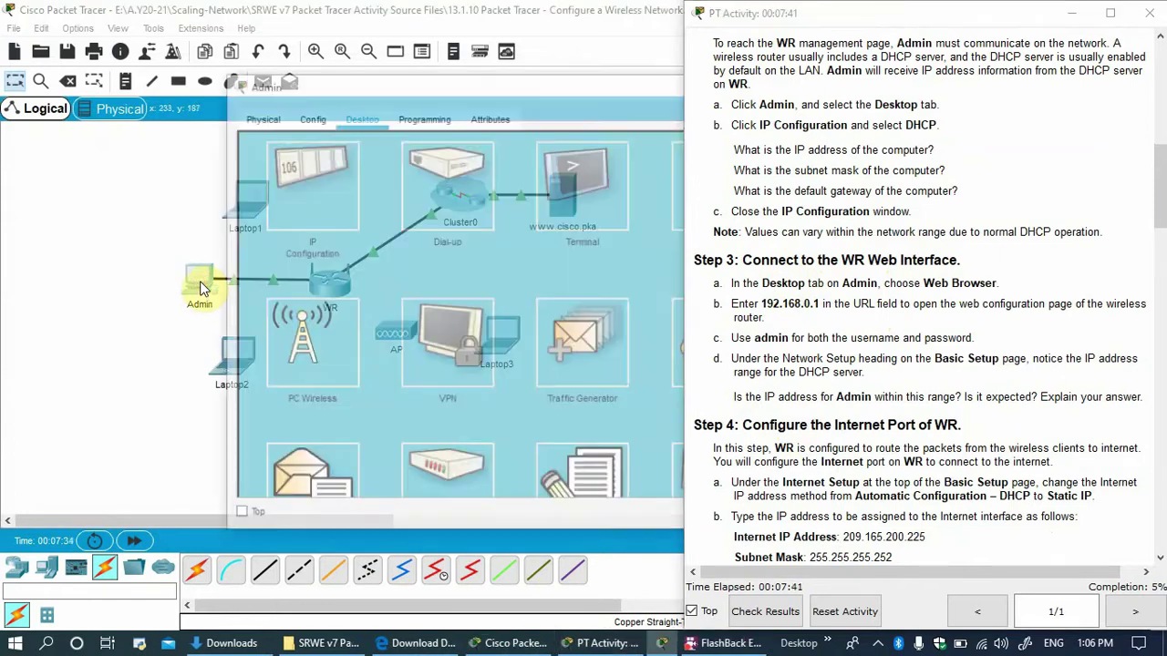
{"action": "left_click_drag", "start_coordinate": [388, 85], "coordinate": [138, 72]}
{"action": "left_click", "coordinate": [588, 173]}
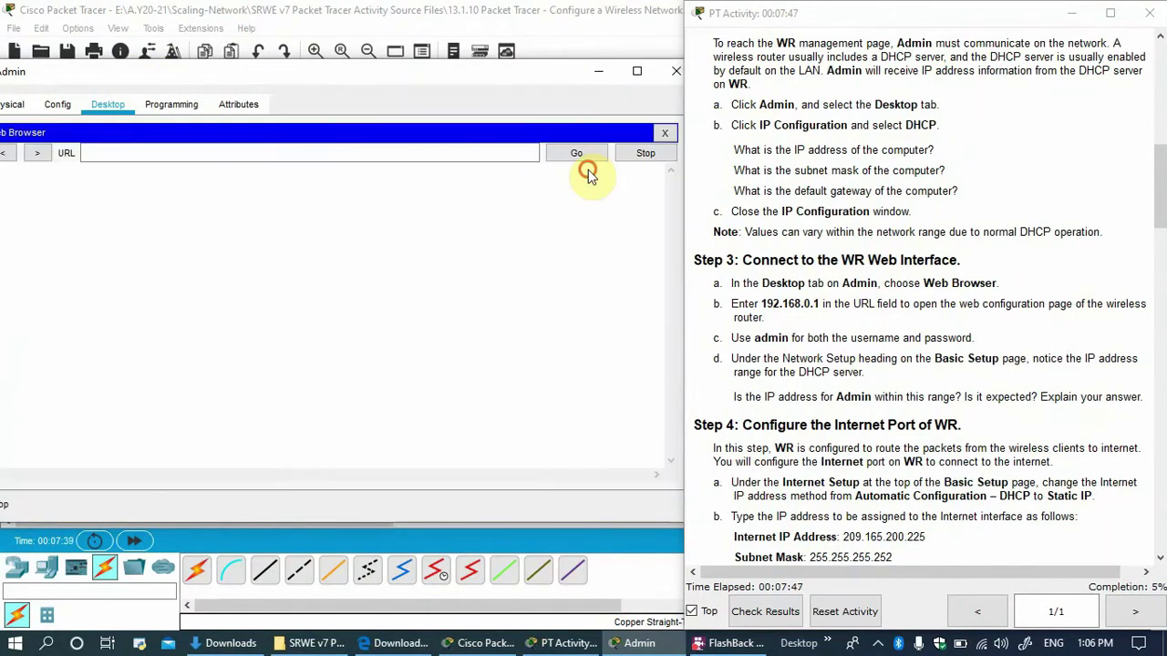
{"action": "left_click", "coordinate": [270, 152]}
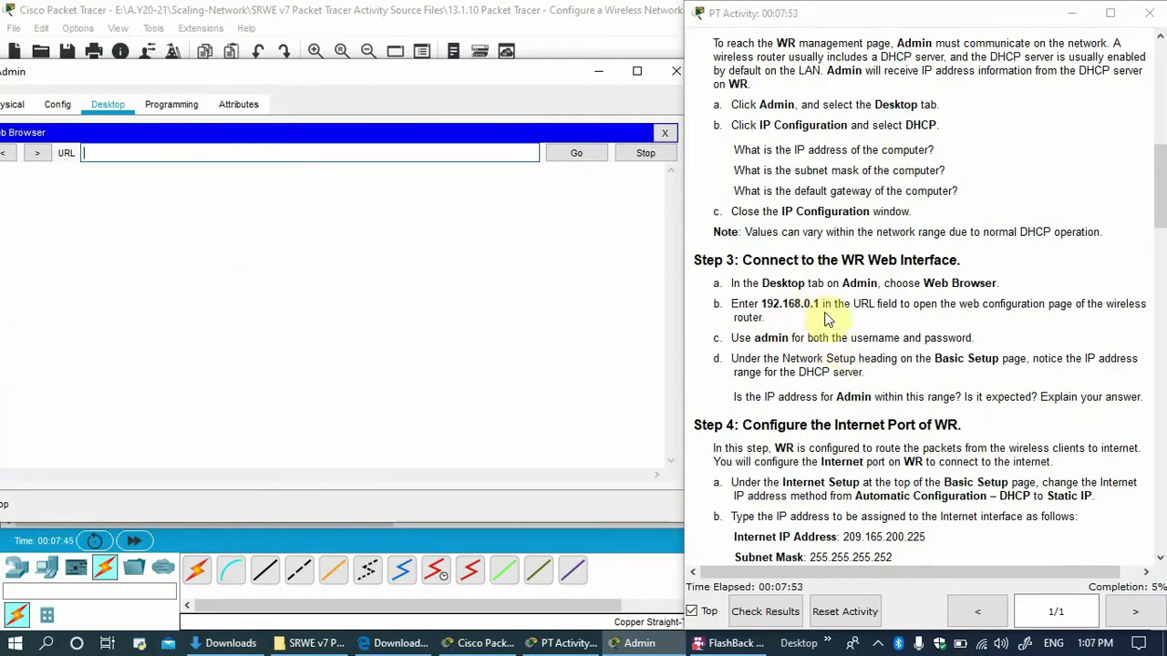
{"action": "left_click_drag", "start_coordinate": [475, 75], "coordinate": [487, 350]}
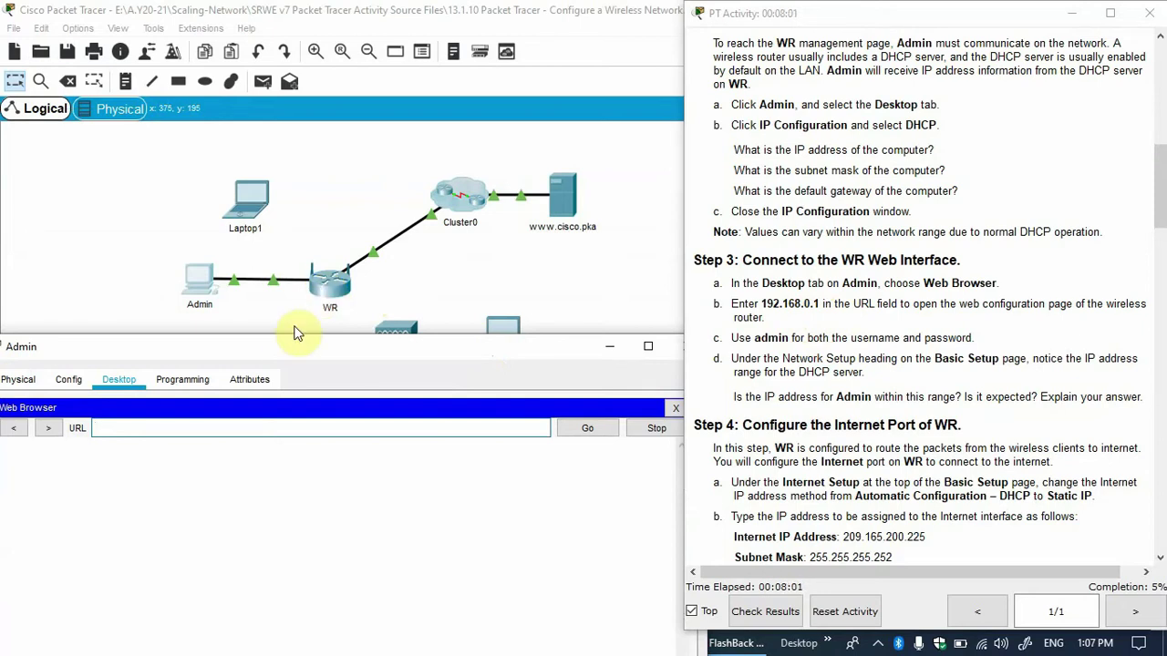
{"action": "left_click_drag", "start_coordinate": [294, 350], "coordinate": [336, 326]}
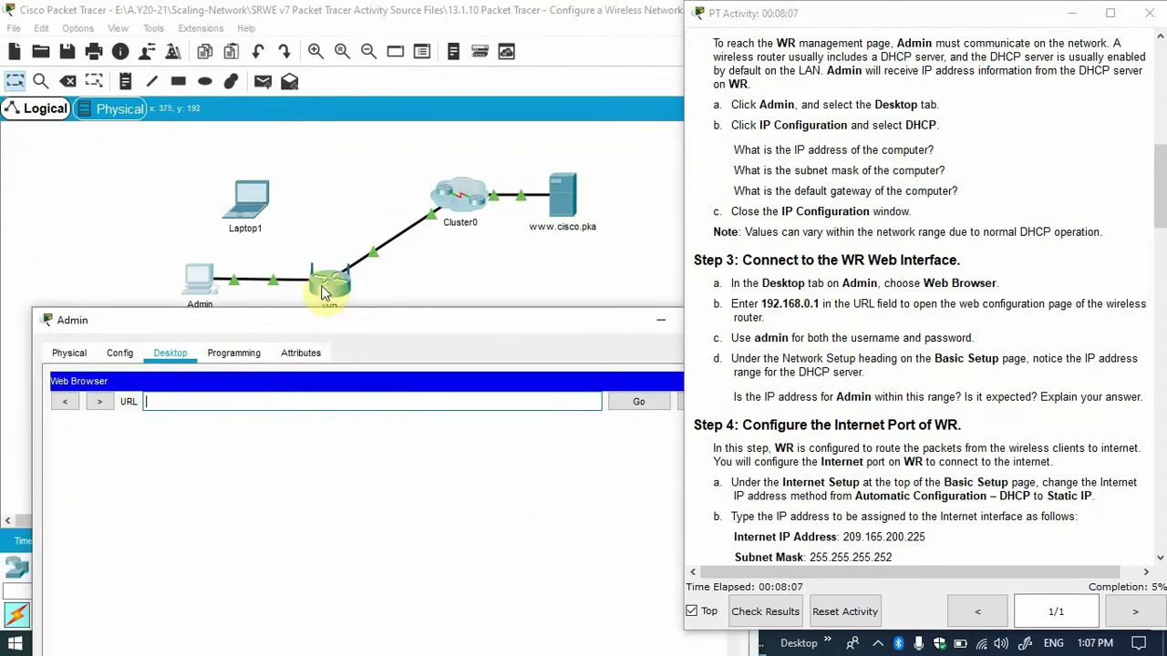
Dismiss the locked-interface warning and open Admin's IP Configuration from its Desktop.
{"action": "left_click", "coordinate": [118, 363]}
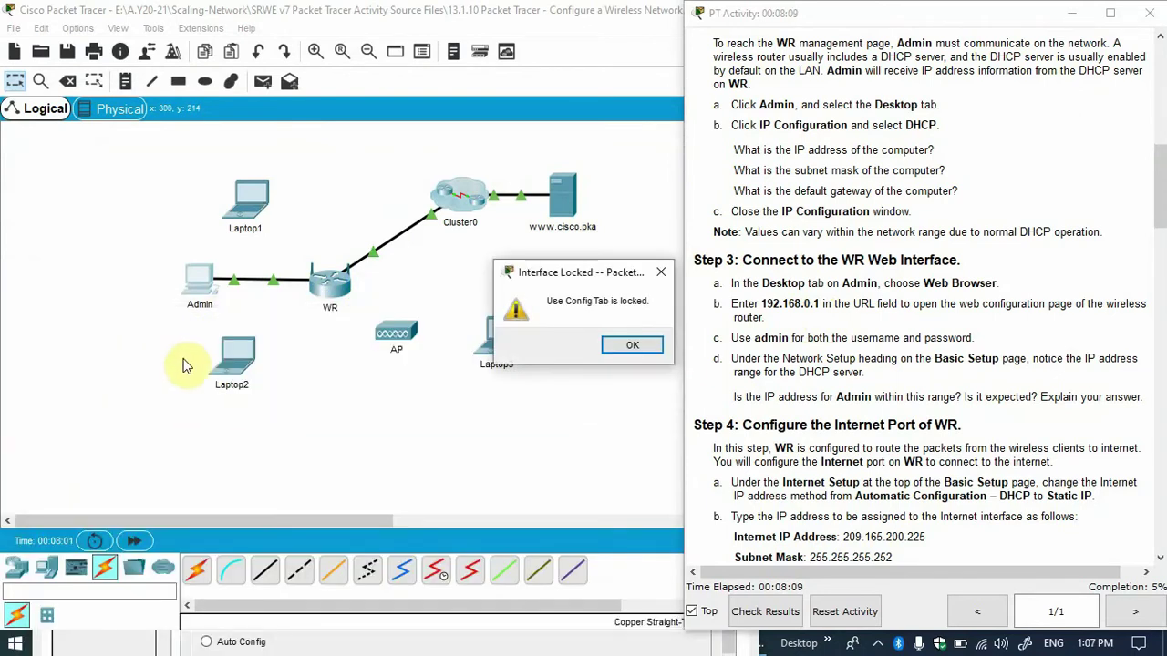
{"action": "left_click", "coordinate": [642, 341]}
{"action": "left_click", "coordinate": [204, 283]}
{"action": "left_click_drag", "start_coordinate": [191, 318], "coordinate": [194, 139]}
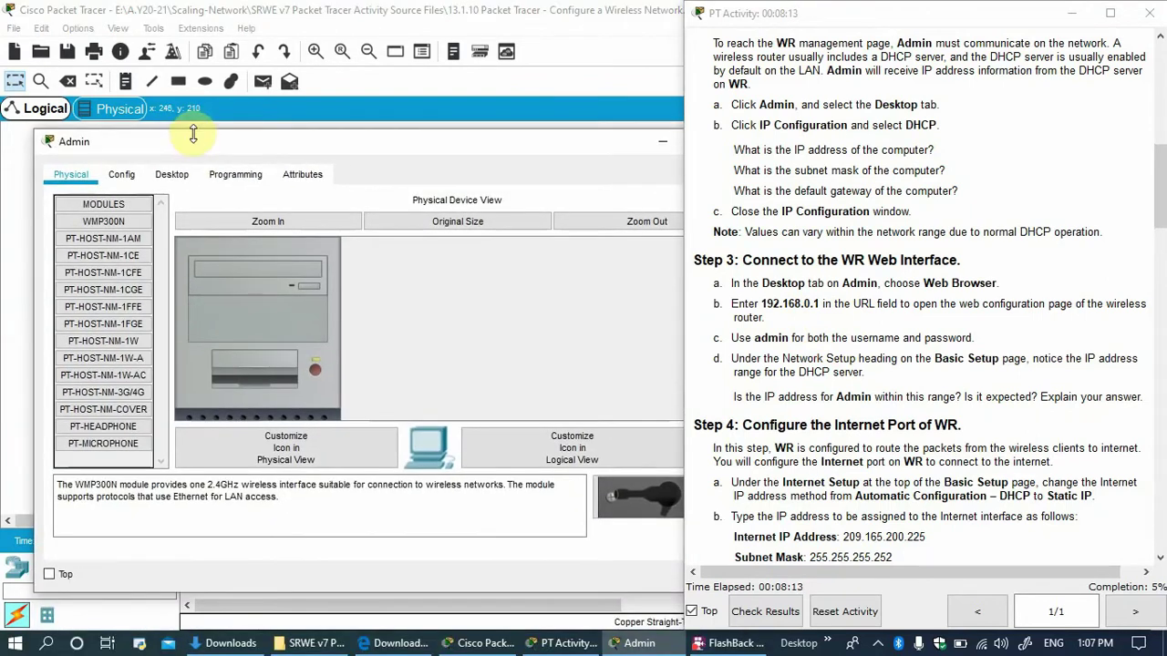
{"action": "left_click", "coordinate": [176, 176]}
{"action": "left_click_drag", "start_coordinate": [286, 144], "coordinate": [638, 94]}
{"action": "left_click", "coordinate": [547, 164]}
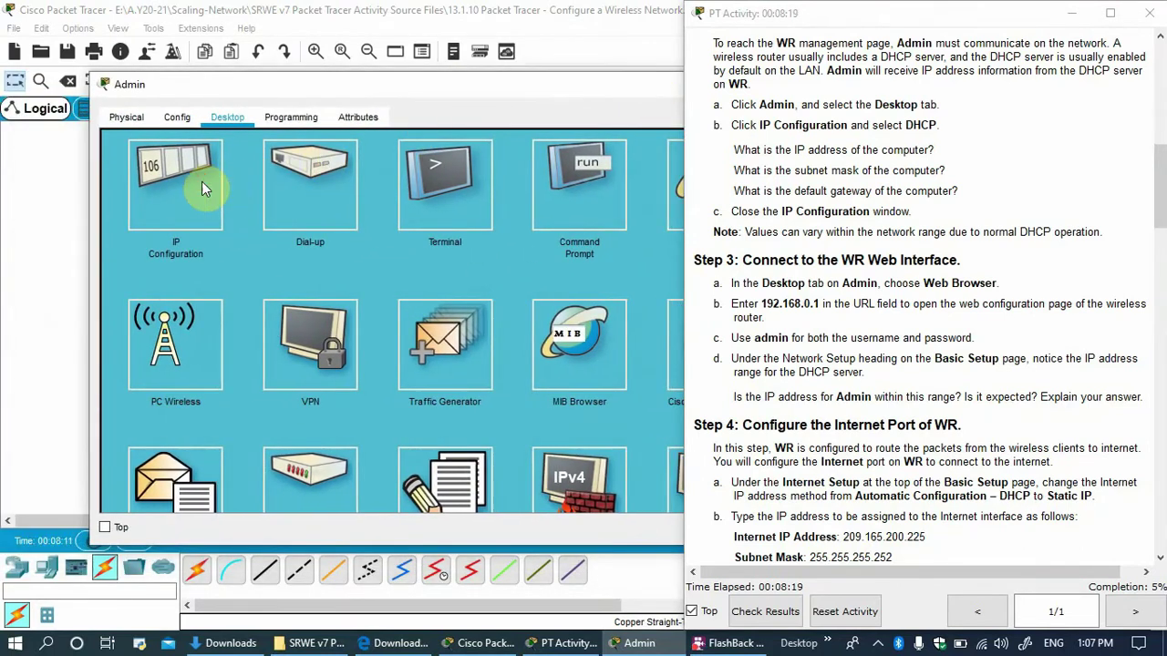
{"action": "left_click", "coordinate": [201, 184]}
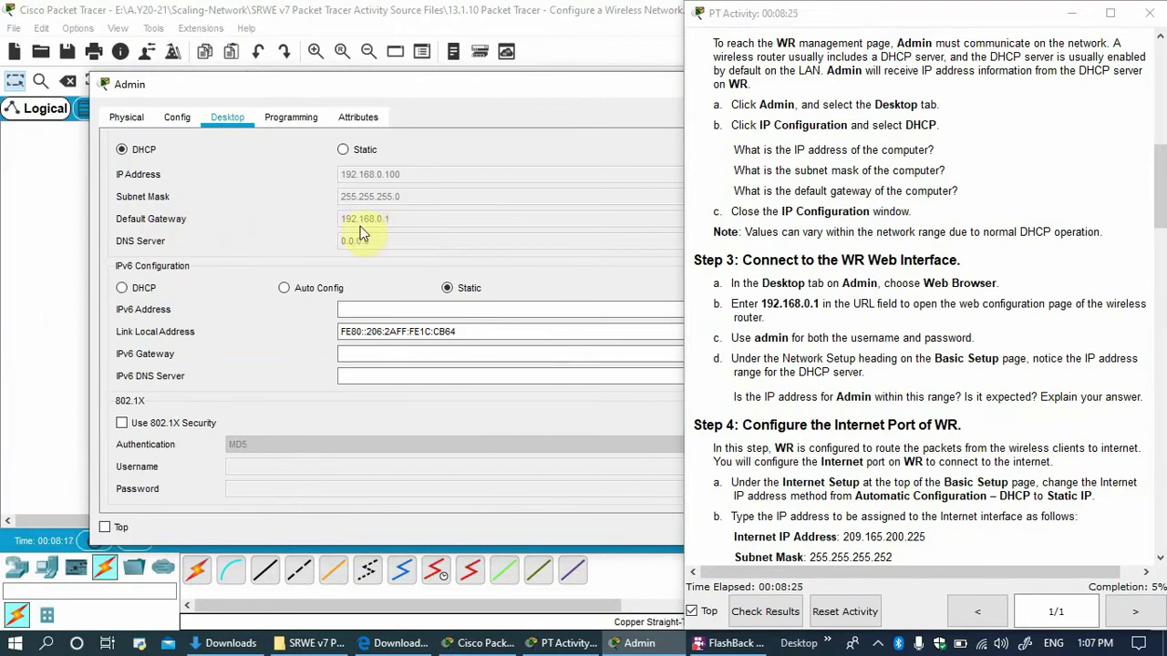
Check Admin's DHCP values 192.168.0.100 and gateway 192.168.0.1, then reopen Admin on its Desktop.
{"action": "left_click_drag", "start_coordinate": [392, 83], "coordinate": [298, 333]}
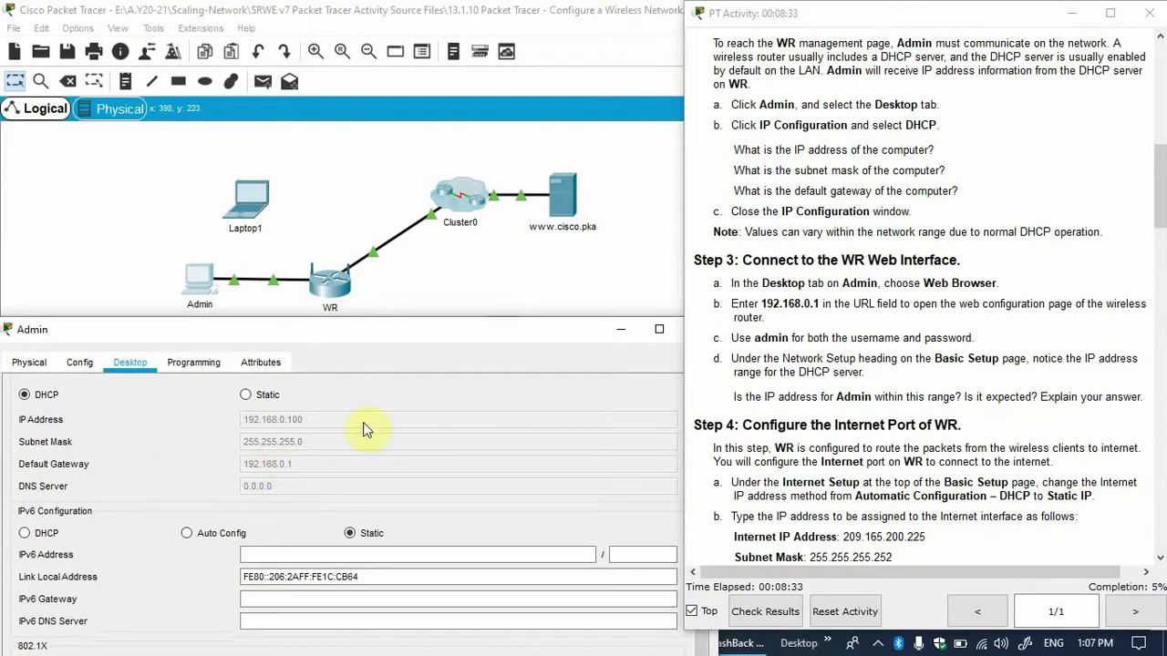
{"action": "left_click", "coordinate": [214, 330]}
{"action": "left_click_drag", "start_coordinate": [214, 331], "coordinate": [238, 346]}
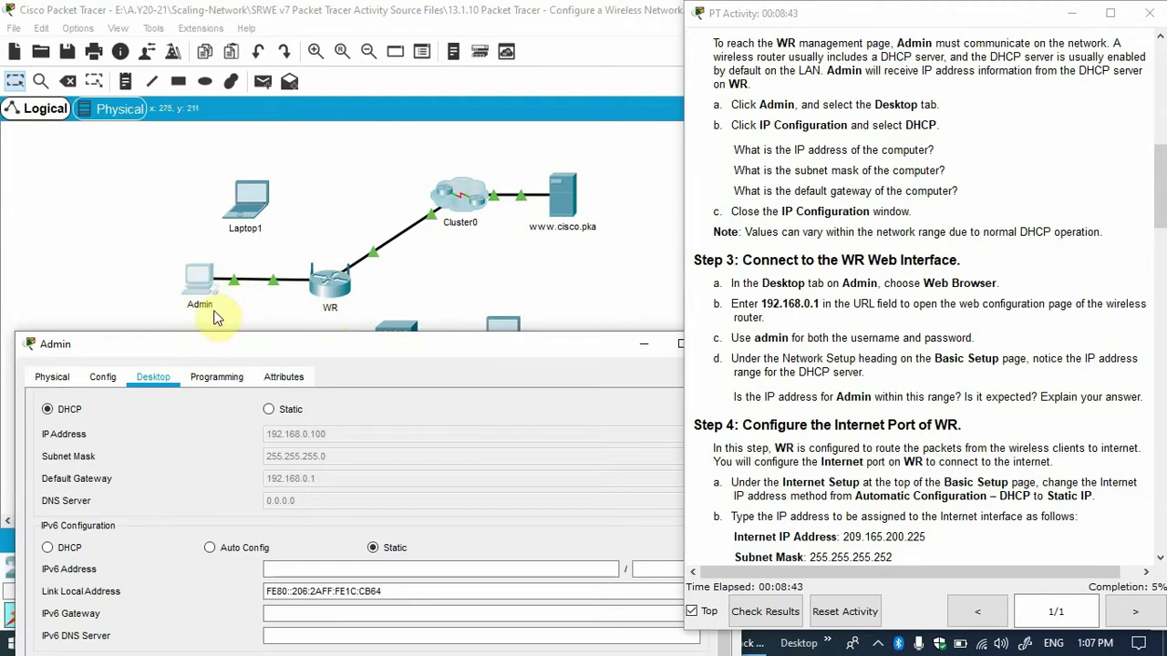
{"action": "left_click_drag", "start_coordinate": [242, 352], "coordinate": [245, 189]}
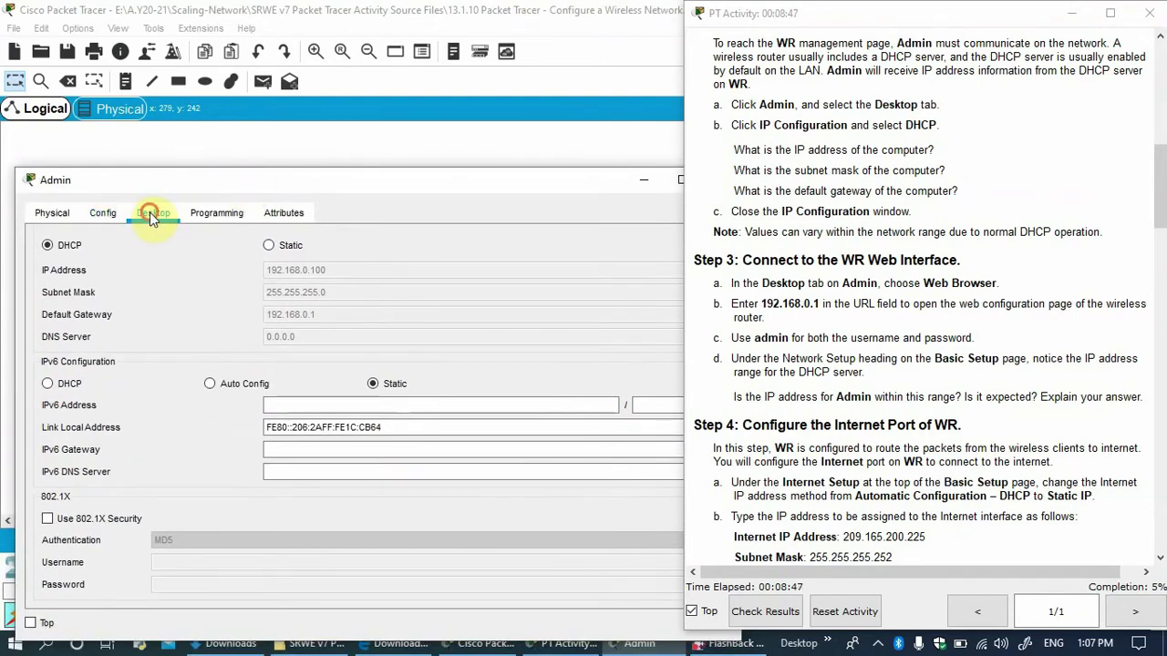
{"action": "left_click_drag", "start_coordinate": [285, 182], "coordinate": [167, 123]}
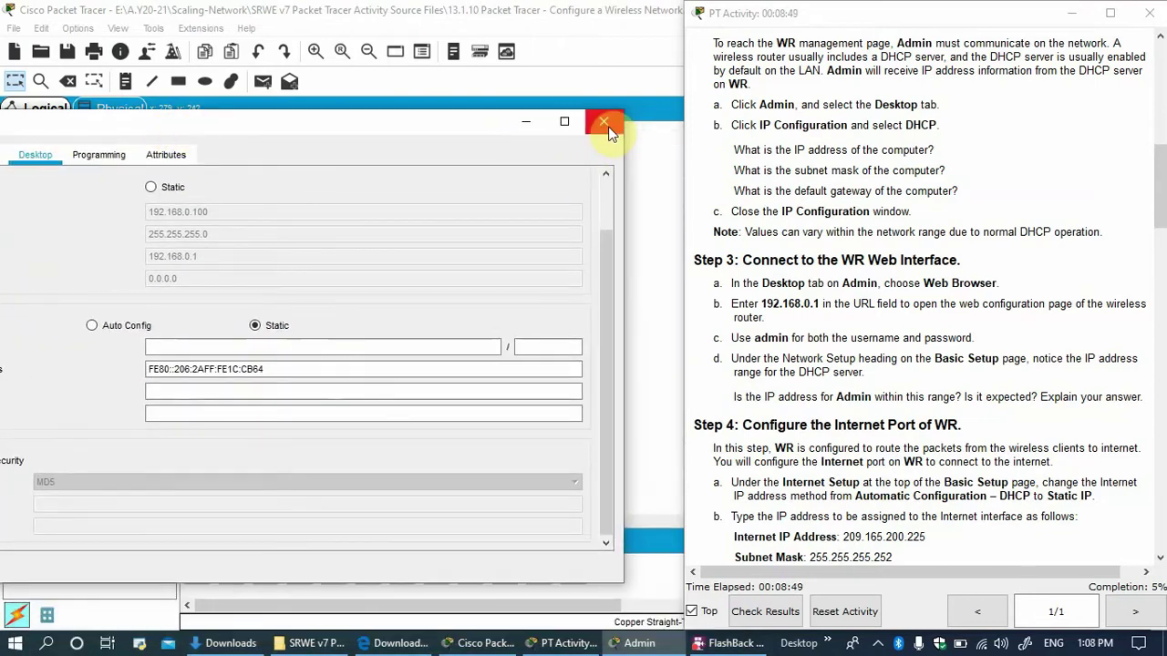
{"action": "left_click", "coordinate": [605, 123]}
{"action": "left_click", "coordinate": [201, 285]}
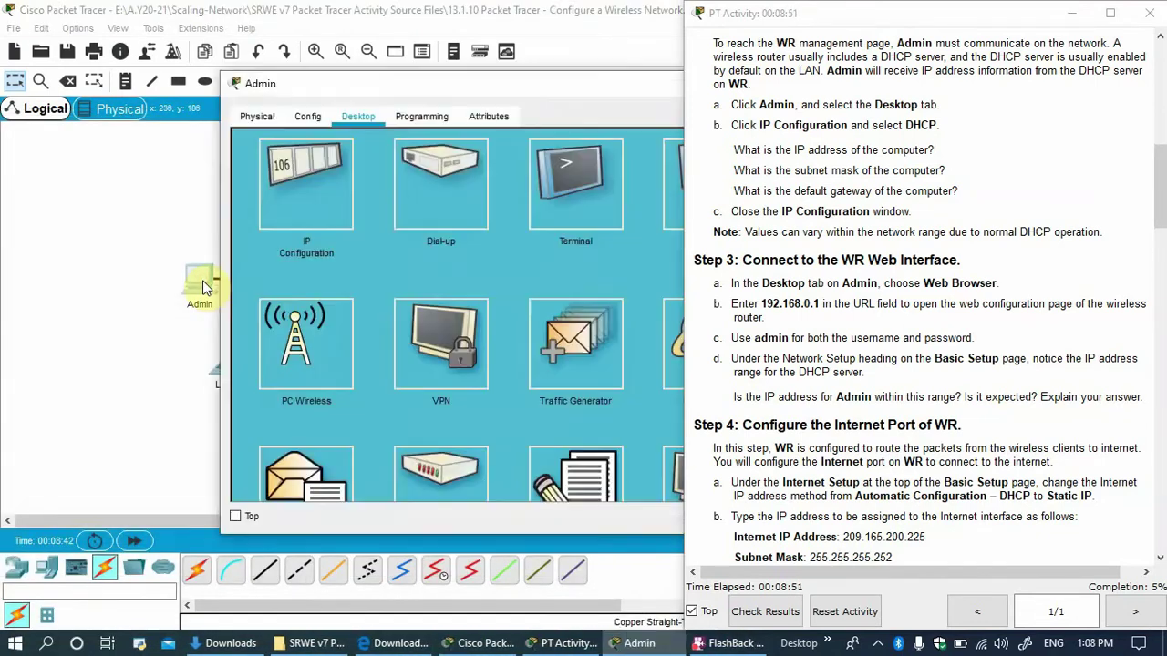
{"action": "left_click_drag", "start_coordinate": [434, 86], "coordinate": [143, 83]}
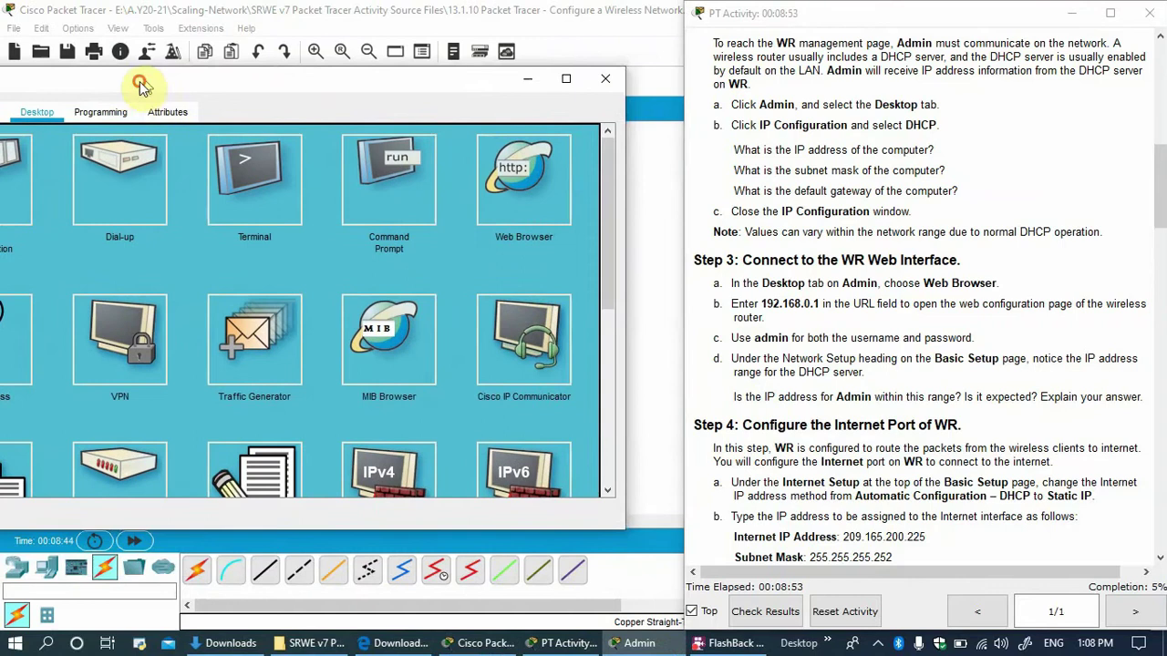
{"action": "left_click", "coordinate": [513, 204]}
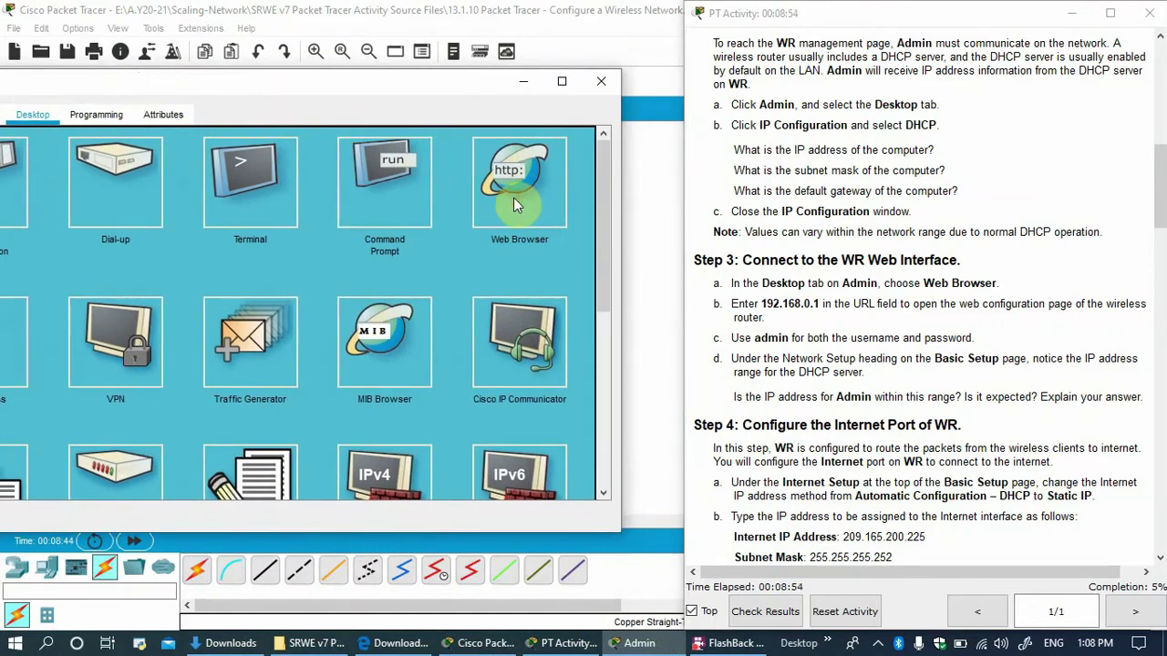
{"action": "left_click_drag", "start_coordinate": [387, 91], "coordinate": [523, 95]}
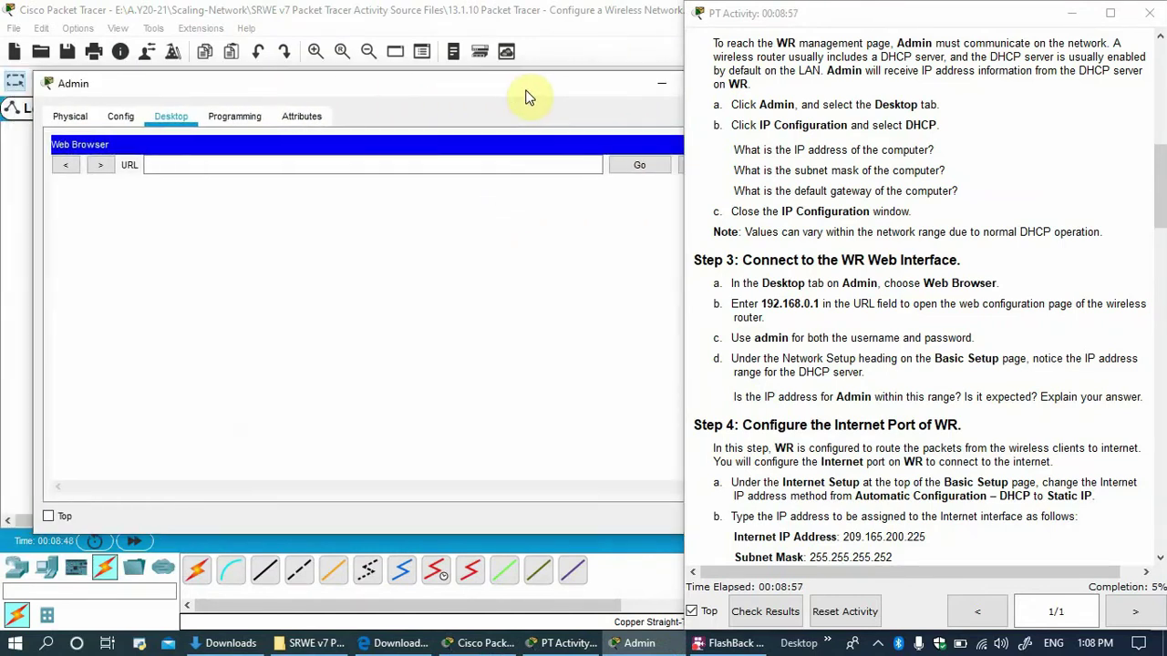
{"action": "left_click", "coordinate": [334, 166]}
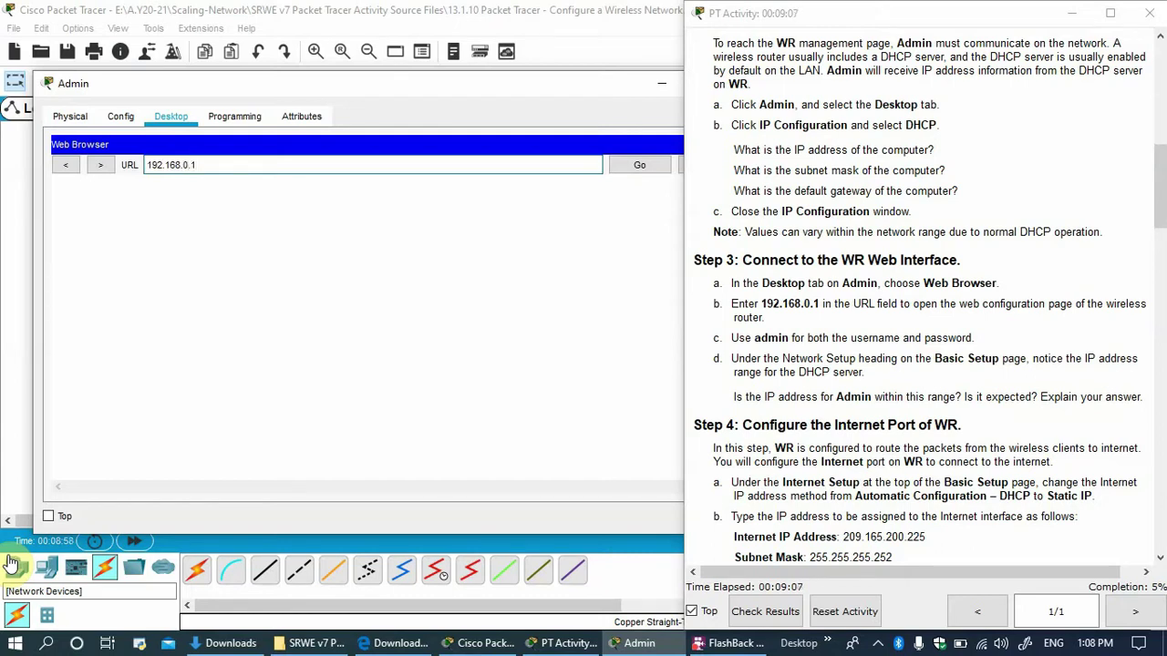
{"action": "key", "text": "Return"}
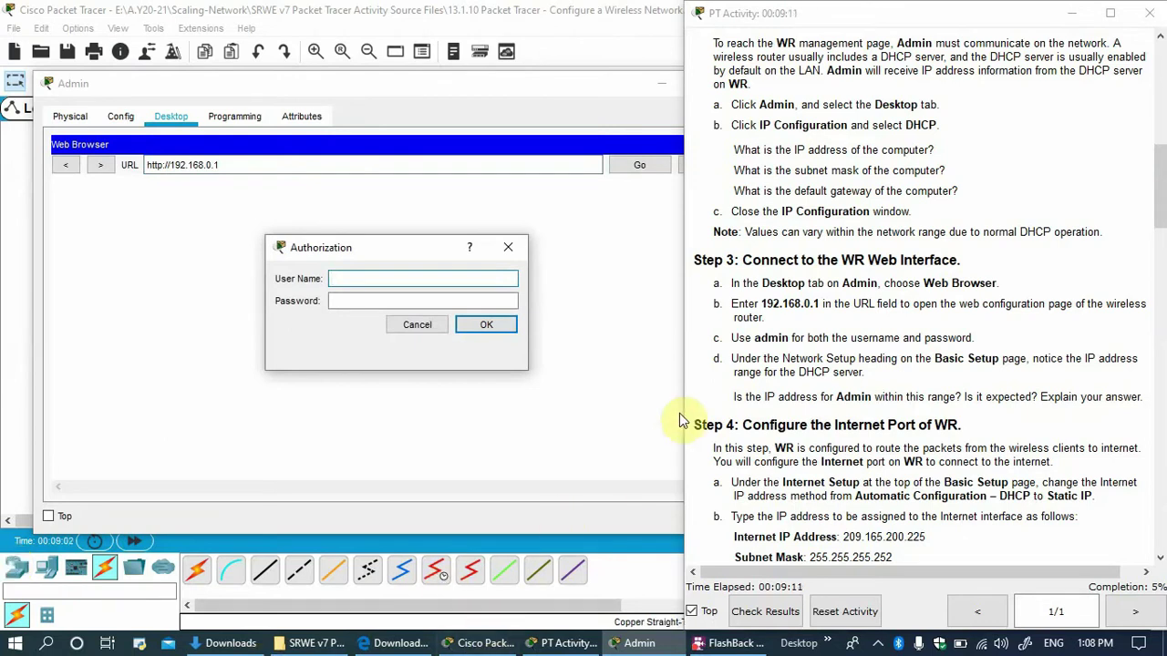
Enter the router's login username and password and submit the authorization prompt.
{"action": "left_click_drag", "start_coordinate": [755, 337], "coordinate": [787, 339]}
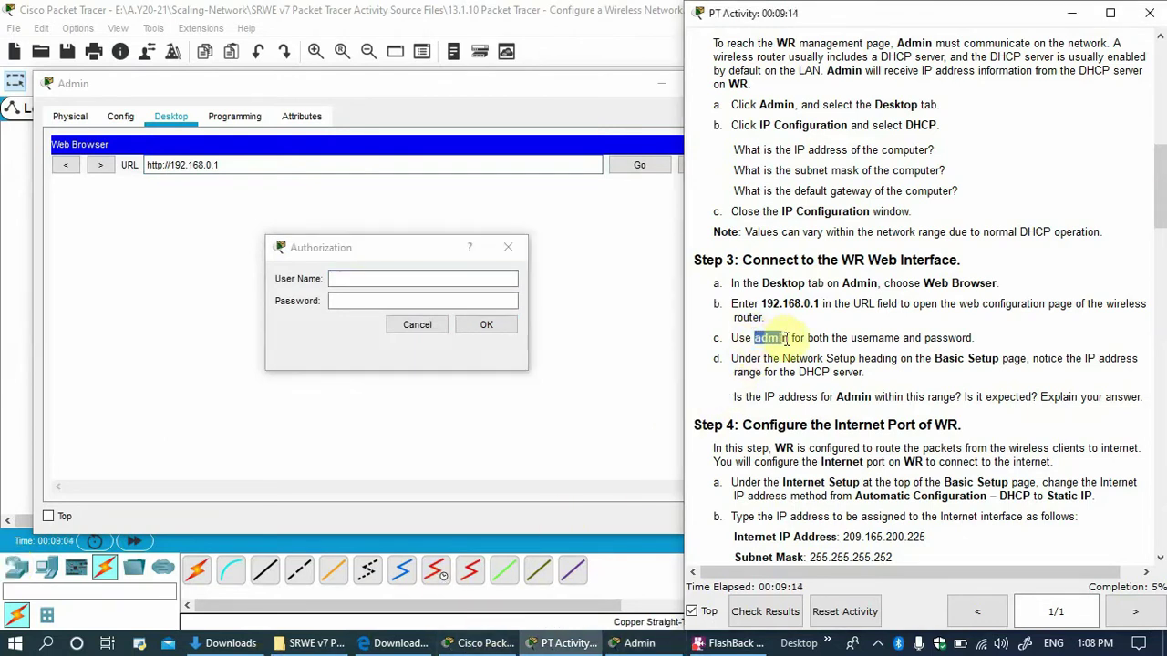
{"action": "left_click", "coordinate": [434, 282]}
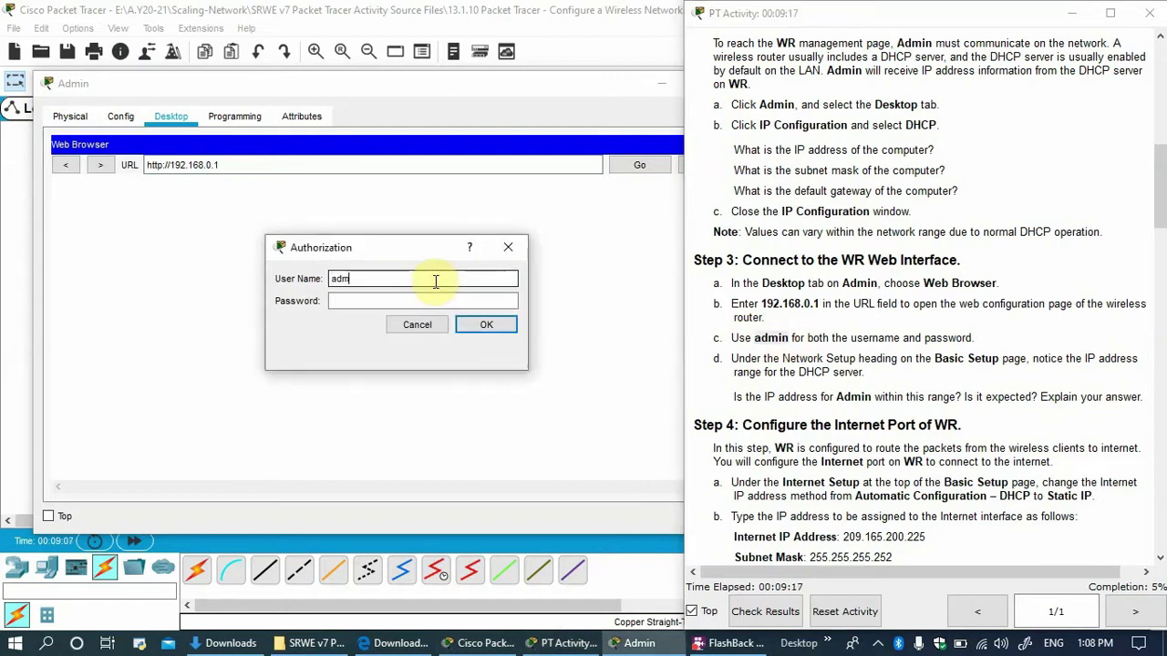
{"action": "key", "text": "Tab"}
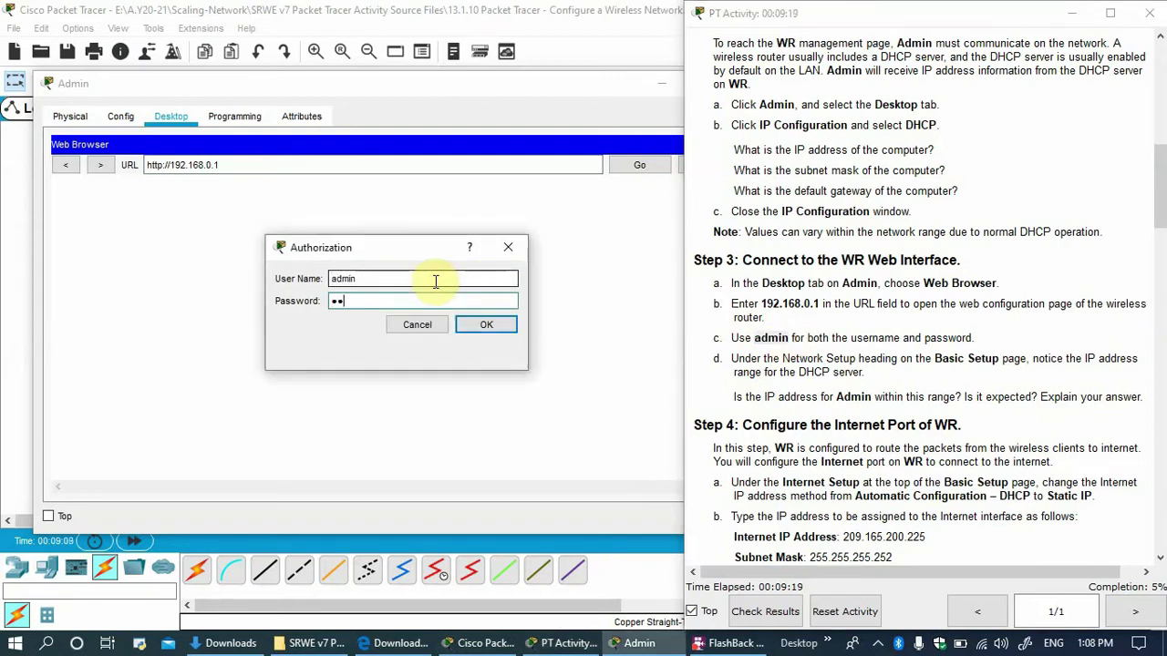
{"action": "type", "text": "admin"}
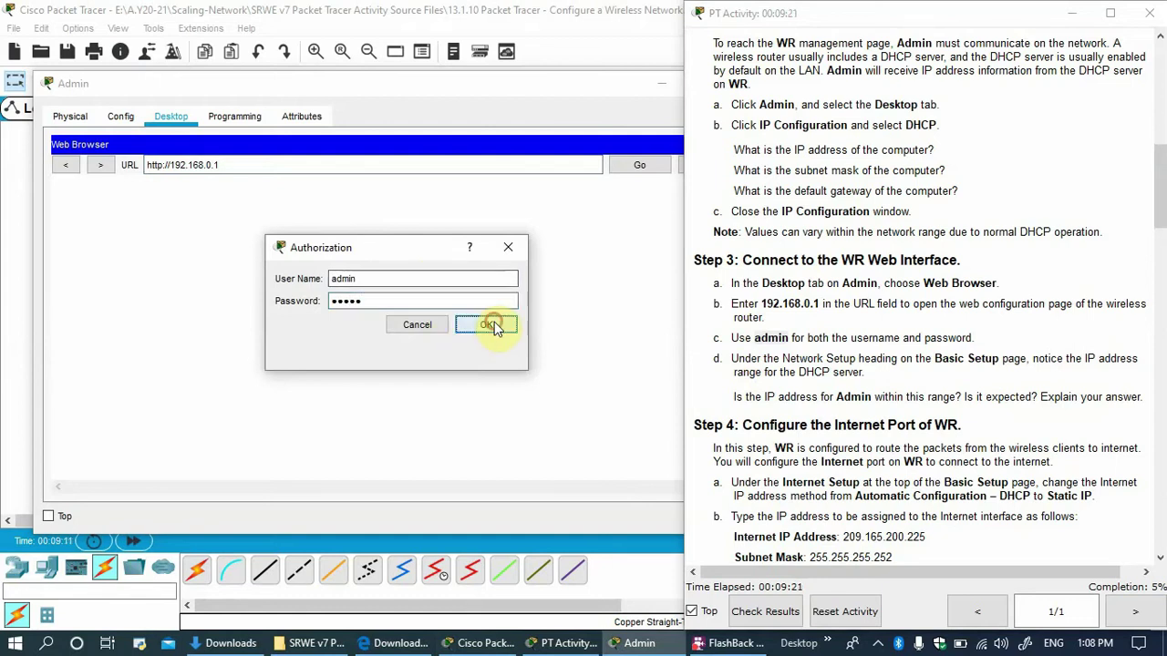
{"action": "left_click", "coordinate": [492, 324]}
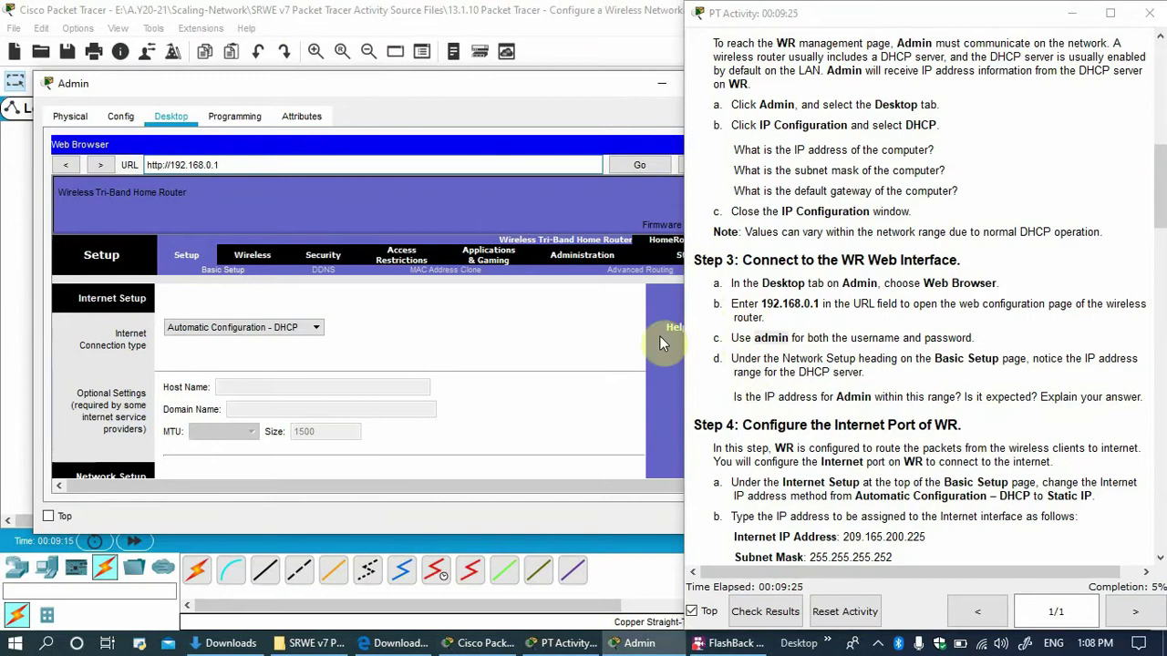
Enlarge the Admin window and highlight the login and Basic Setup notes in the instructions.
{"action": "left_click_drag", "start_coordinate": [387, 73], "coordinate": [364, 29]}
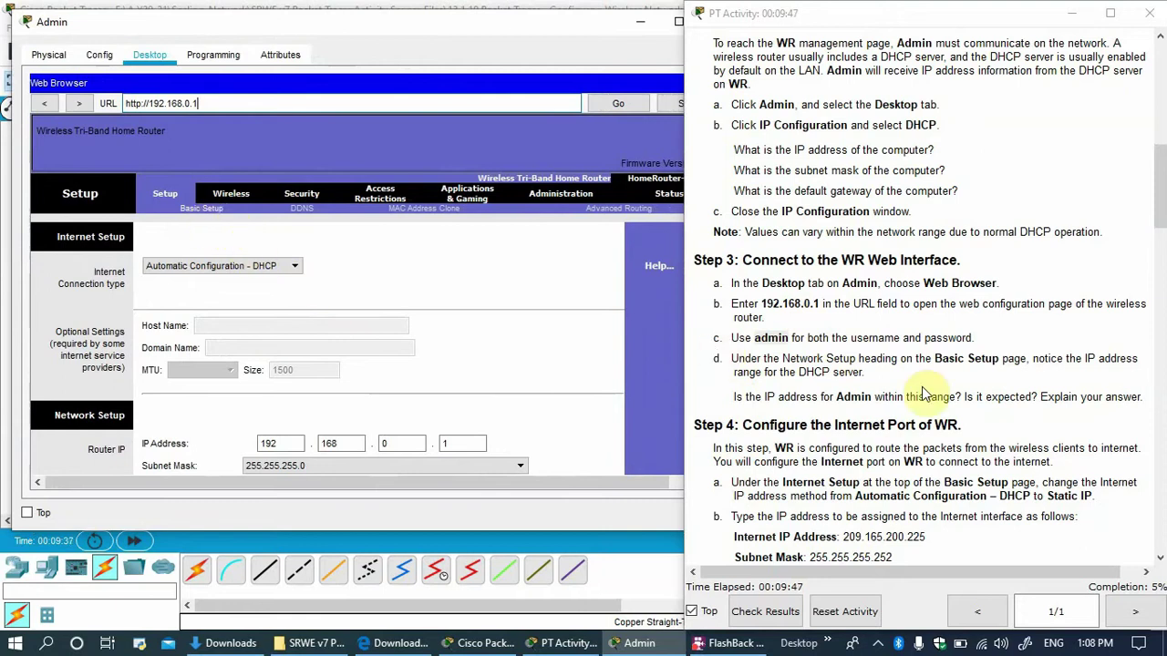
{"action": "left_click", "coordinate": [760, 338]}
{"action": "double_click", "coordinate": [773, 338]}
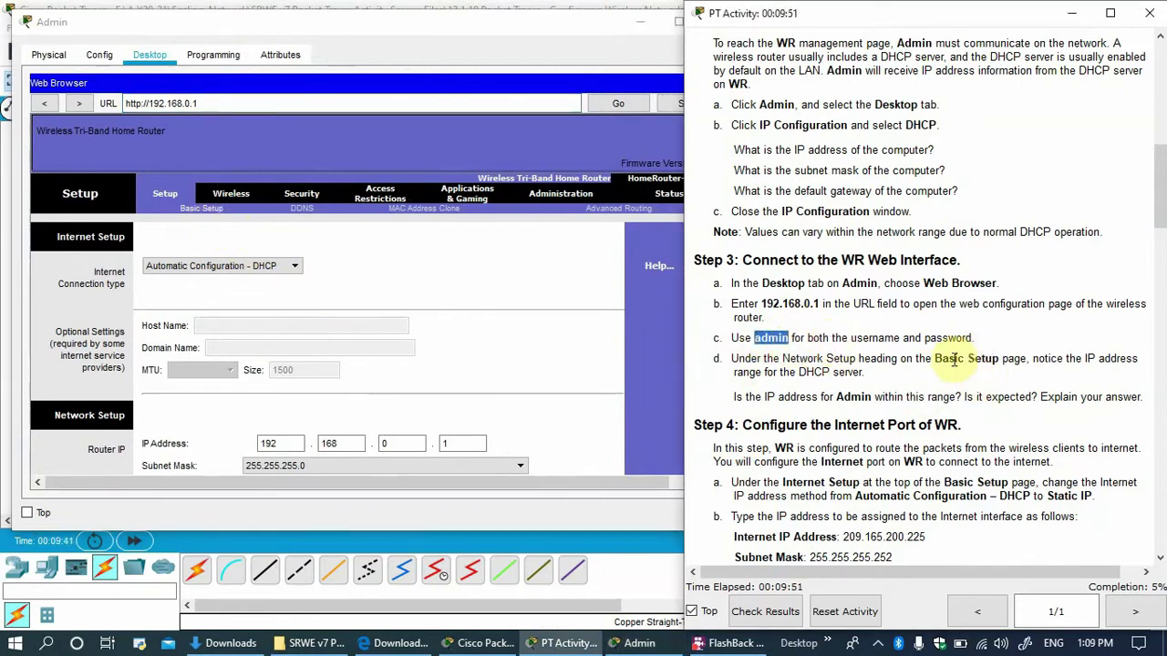
{"action": "left_click_drag", "start_coordinate": [934, 358], "coordinate": [994, 360]}
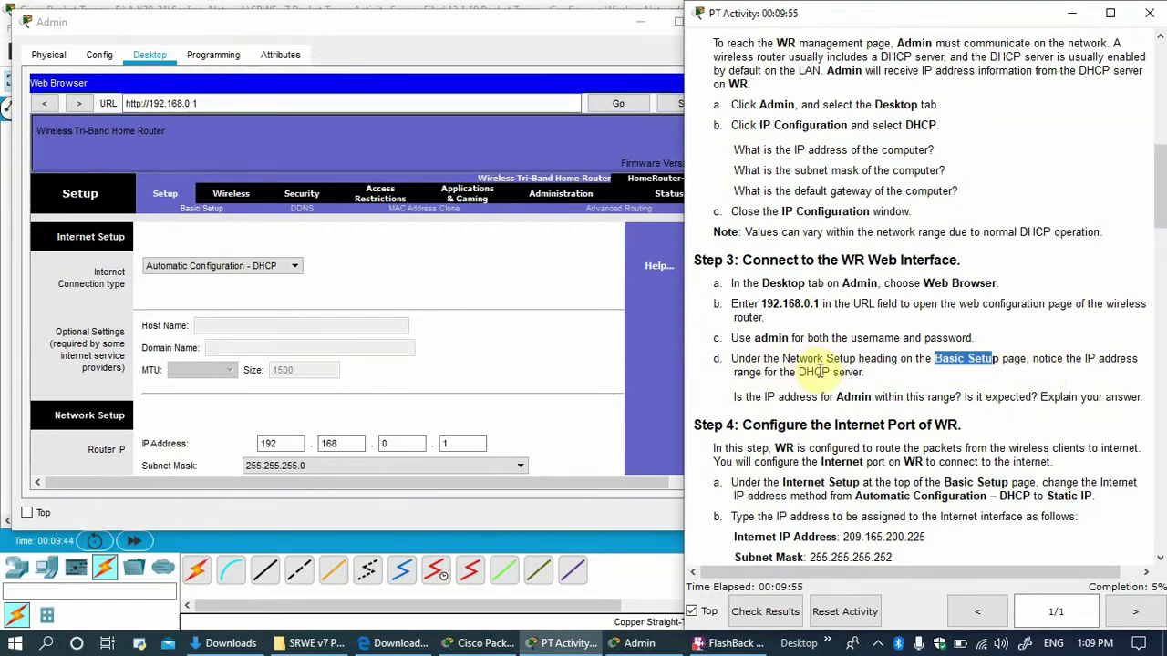
Scroll WR's Basic Setup page to the DHCP range 192.168.0.100–149.
{"action": "scroll", "coordinate": [826, 371], "scroll_direction": "down", "scroll_amount": 1}
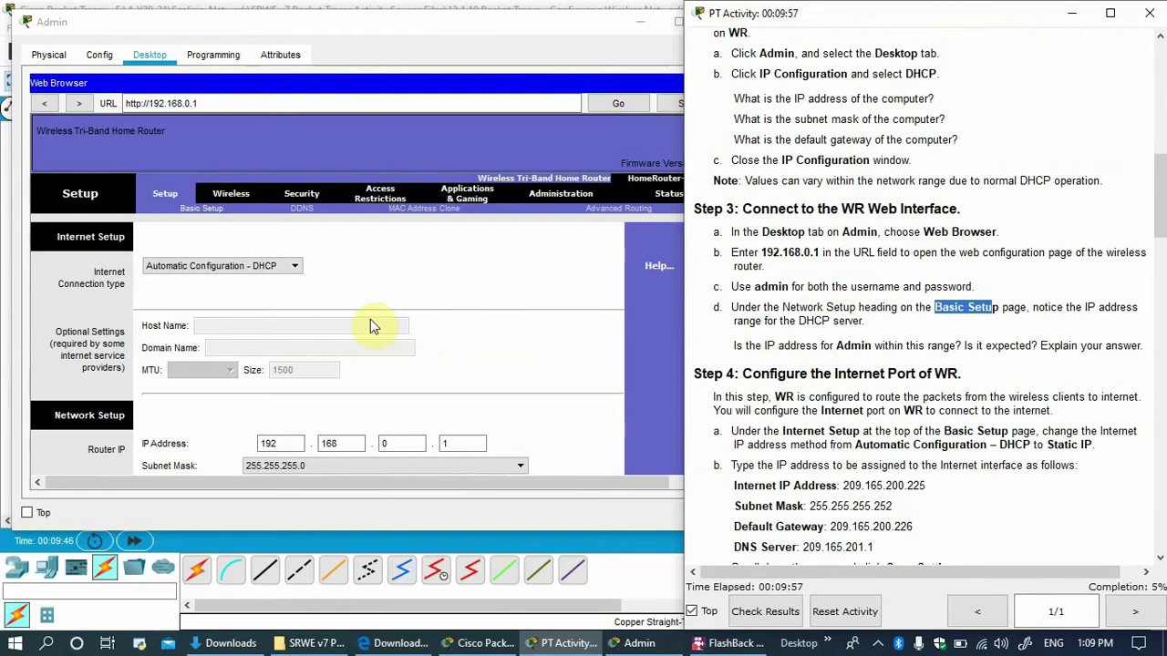
{"action": "scroll", "coordinate": [314, 331], "scroll_direction": "down", "scroll_amount": 3}
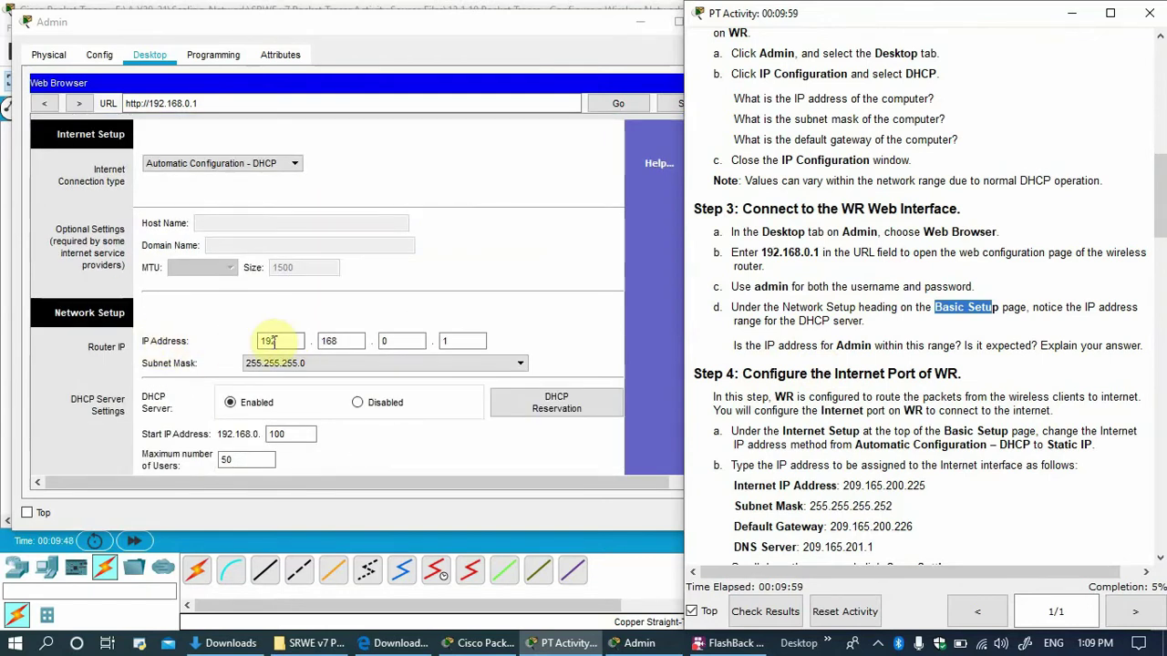
{"action": "scroll", "coordinate": [374, 337], "scroll_direction": "up", "scroll_amount": 3}
{"action": "left_click", "coordinate": [219, 206]}
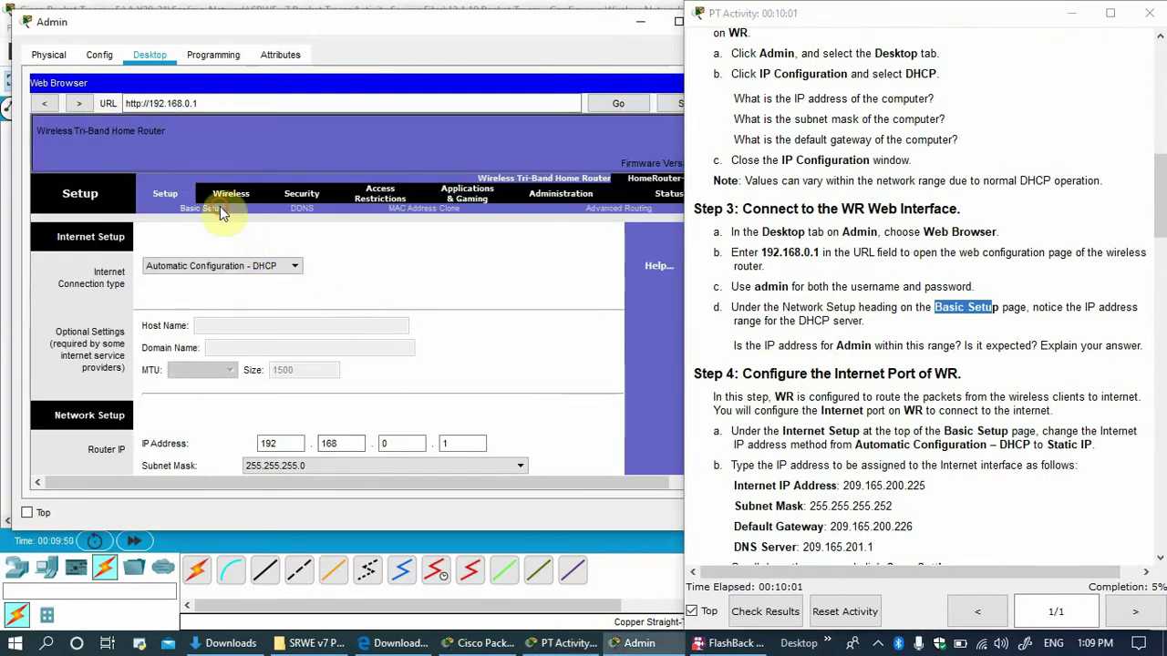
{"action": "scroll", "coordinate": [765, 351], "scroll_direction": "down", "scroll_amount": 1}
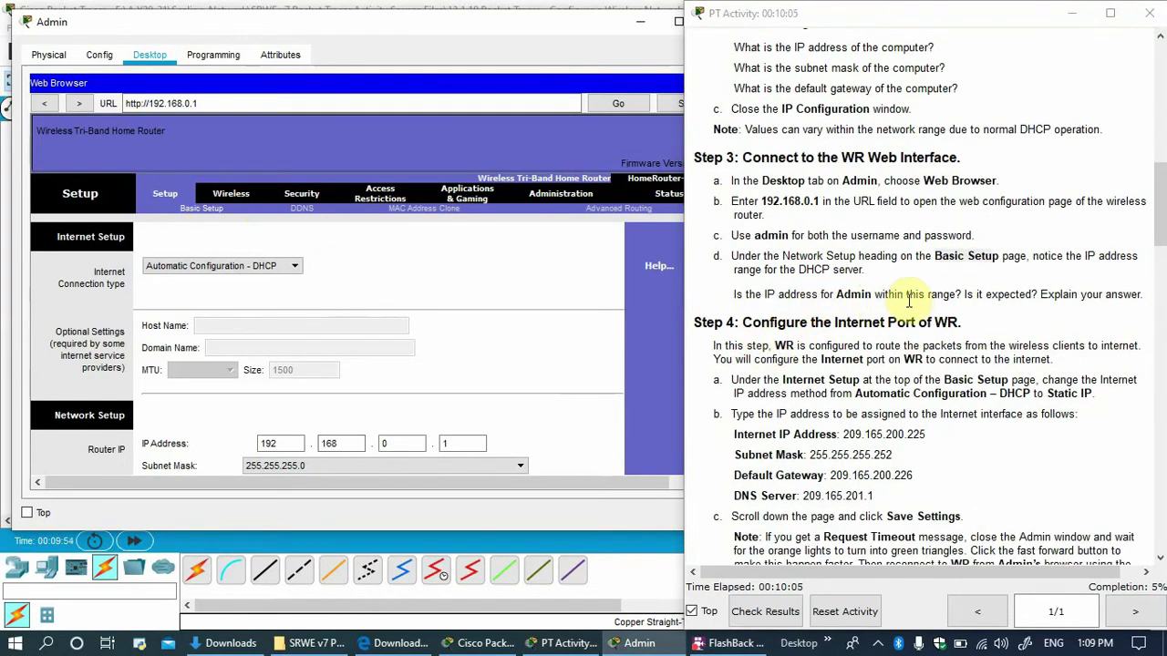
{"action": "left_click", "coordinate": [551, 319]}
{"action": "scroll", "coordinate": [357, 329], "scroll_direction": "down", "scroll_amount": 6}
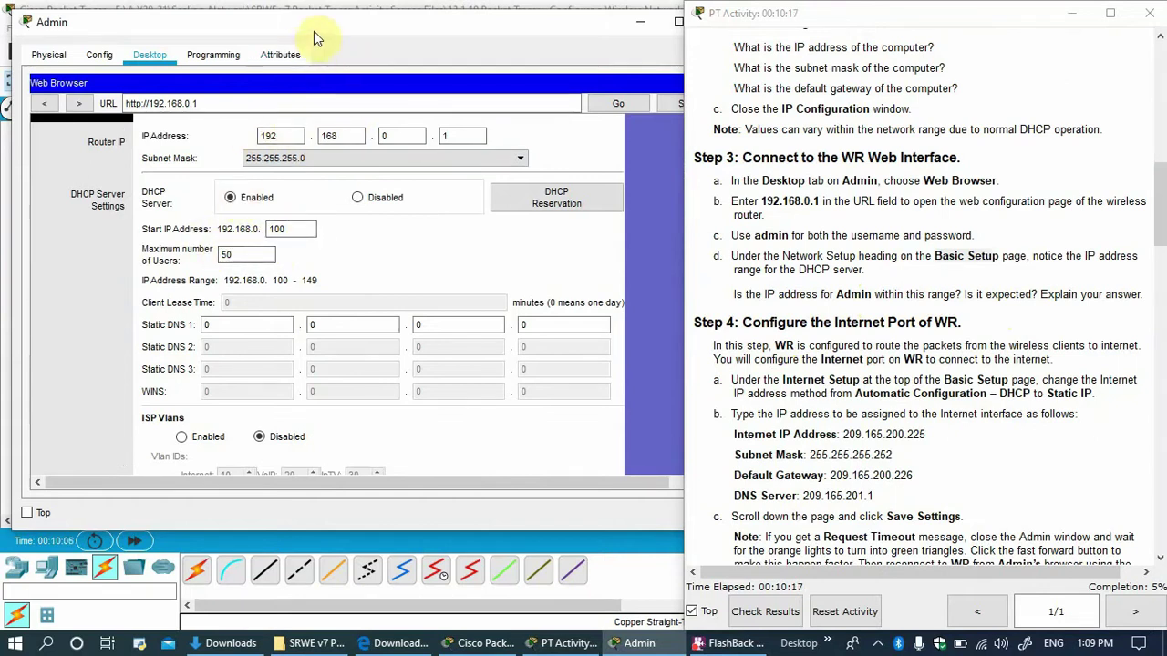
{"action": "left_click_drag", "start_coordinate": [404, 31], "coordinate": [456, 344]}
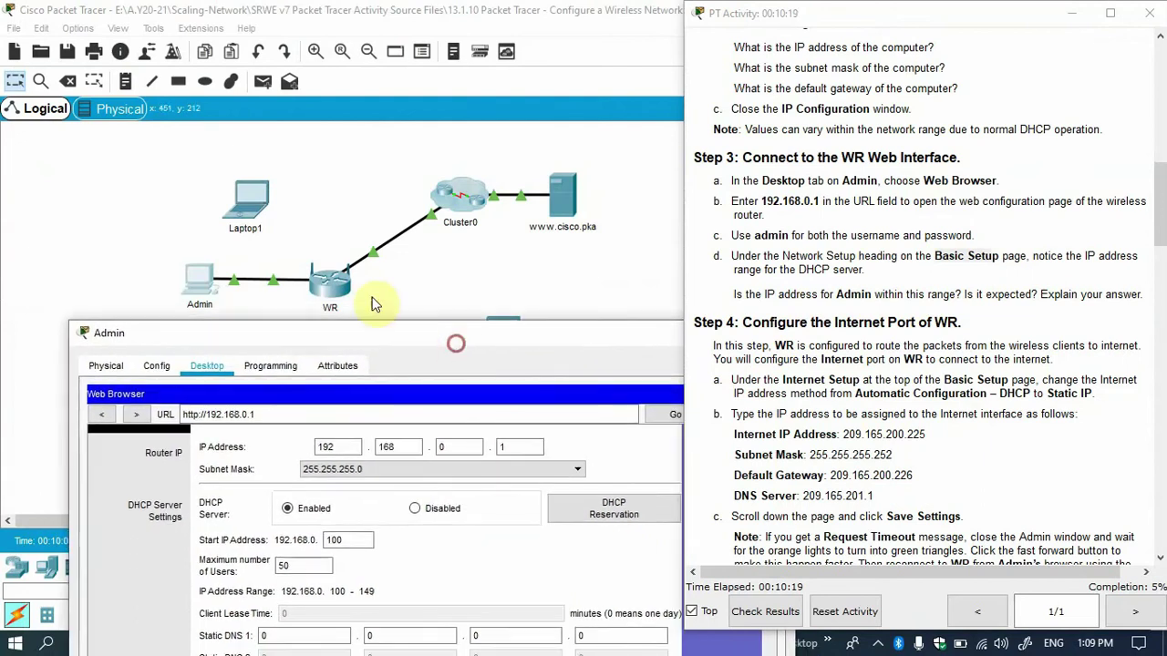
Check in IP Configuration that Admin's address is 192.168.0.100.
{"action": "left_click", "coordinate": [202, 285]}
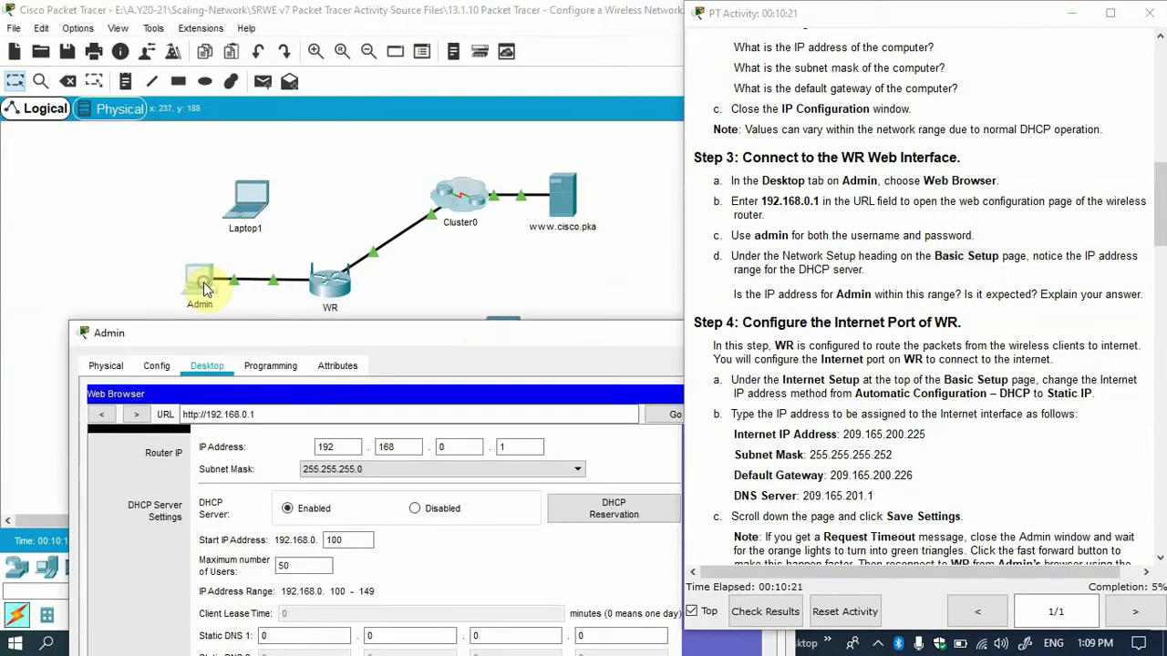
{"action": "left_click_drag", "start_coordinate": [262, 332], "coordinate": [149, 86]}
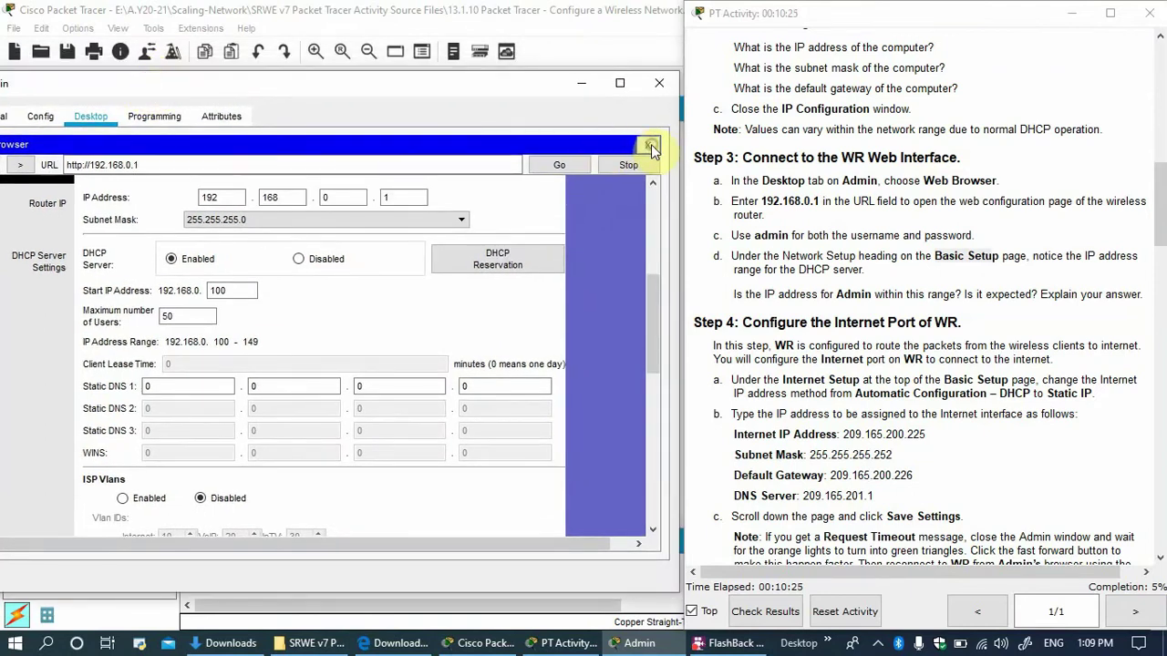
{"action": "left_click", "coordinate": [647, 144]}
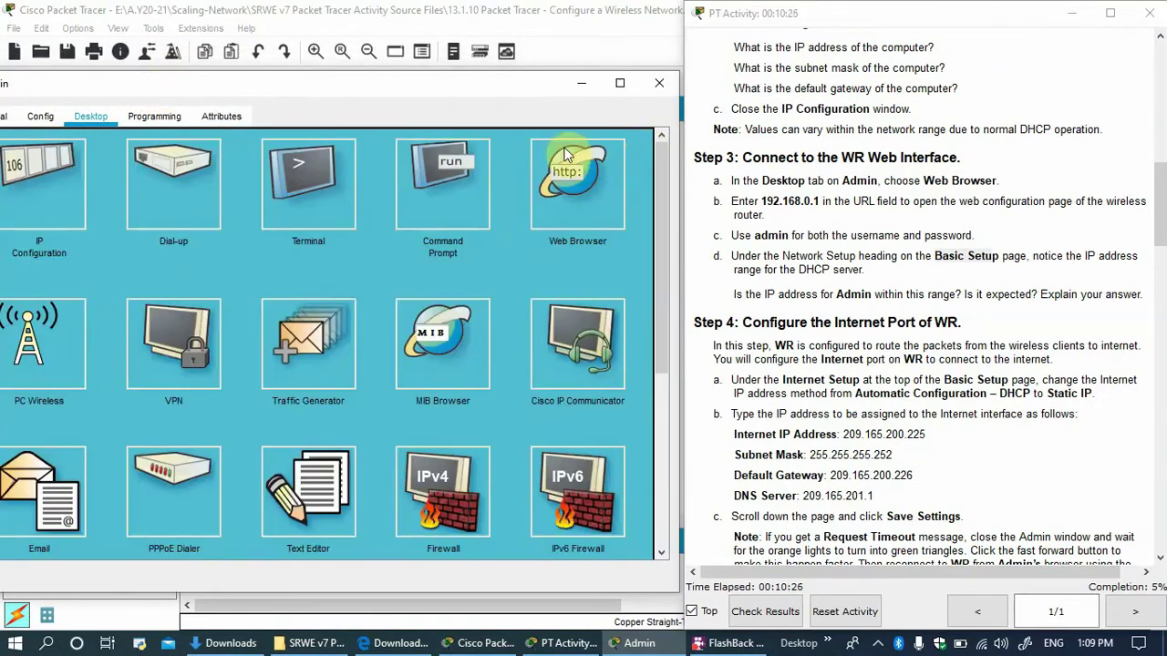
{"action": "left_click", "coordinate": [52, 204]}
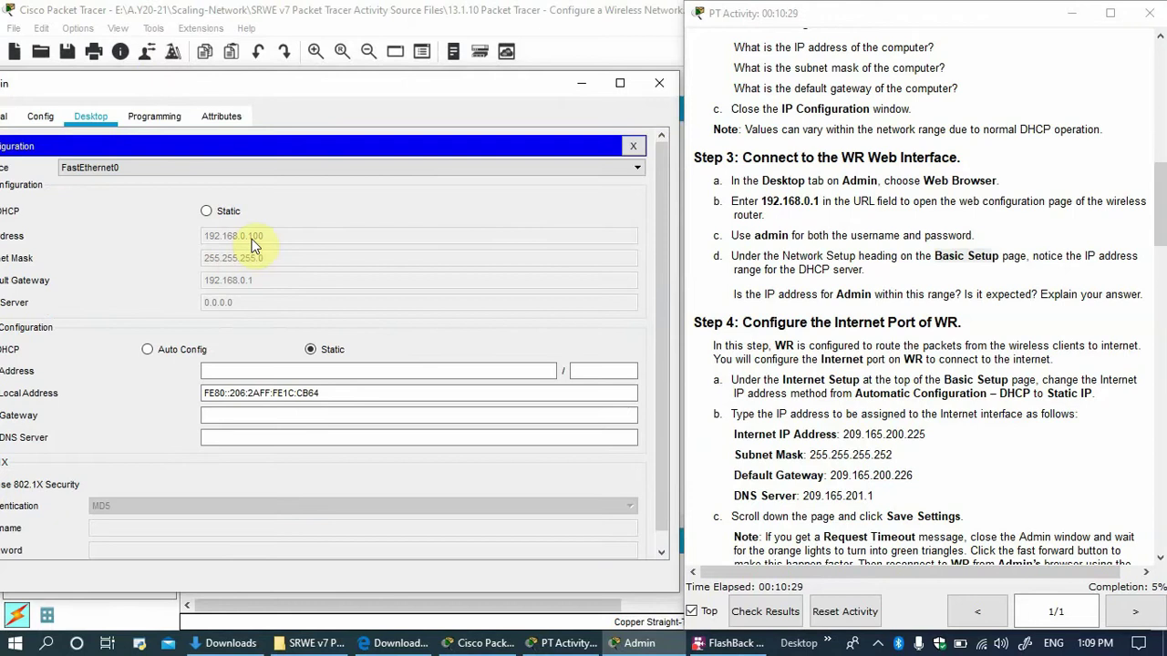
{"action": "left_click", "coordinate": [633, 146]}
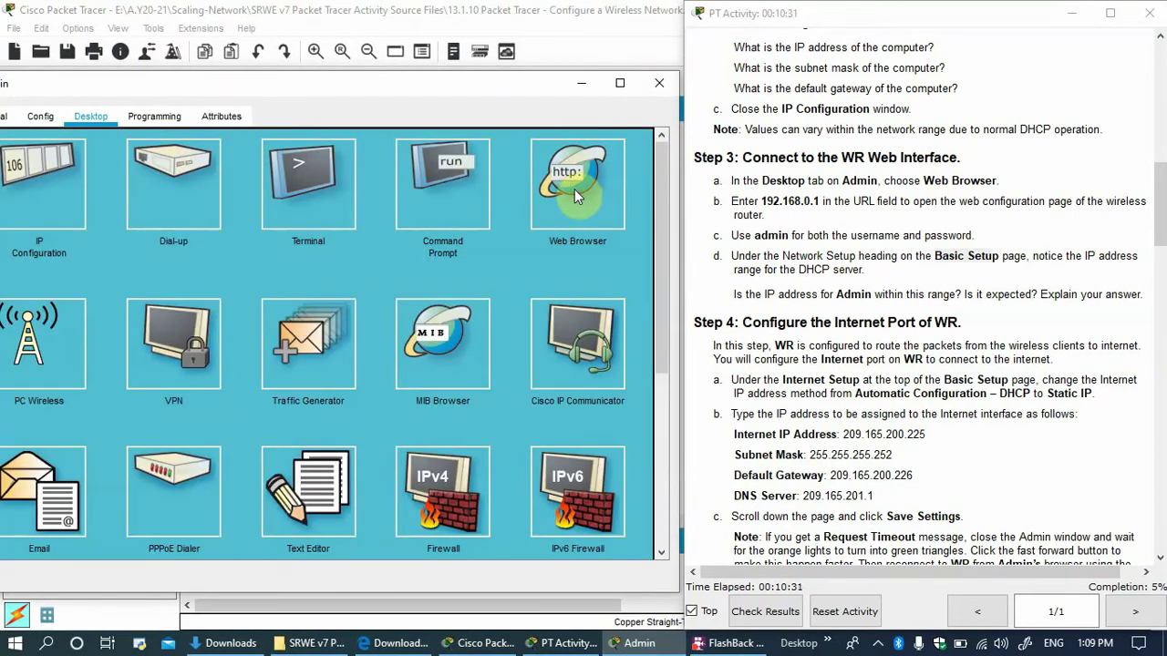
{"action": "left_click", "coordinate": [574, 189]}
{"action": "left_click", "coordinate": [372, 162]}
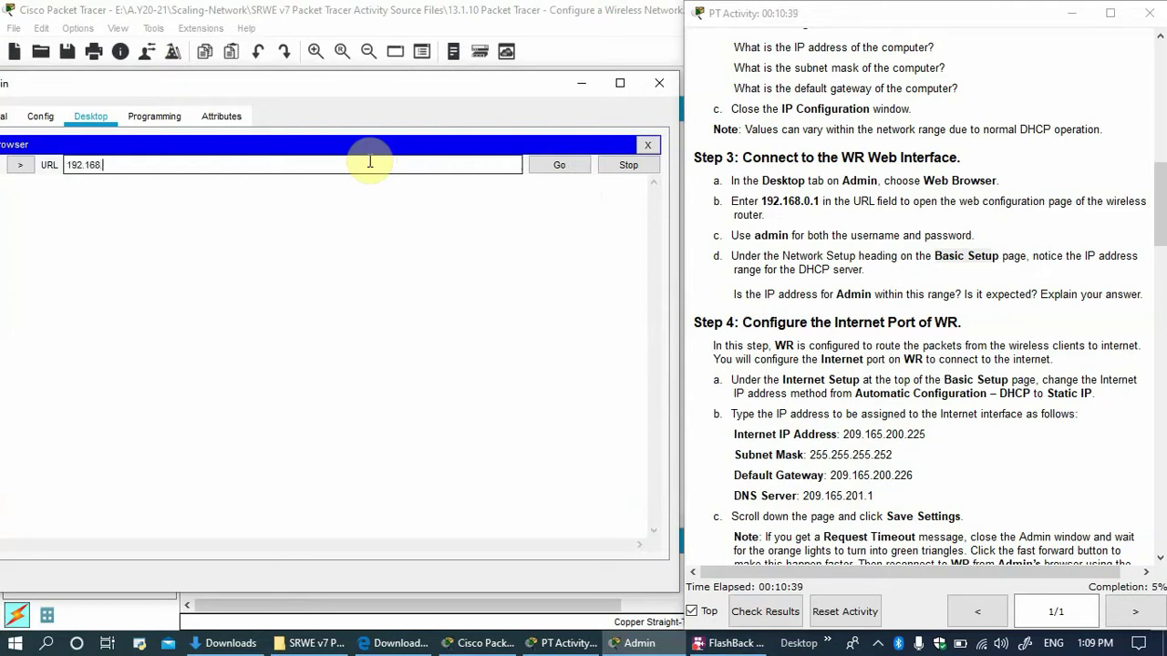
{"action": "key", "text": "Return"}
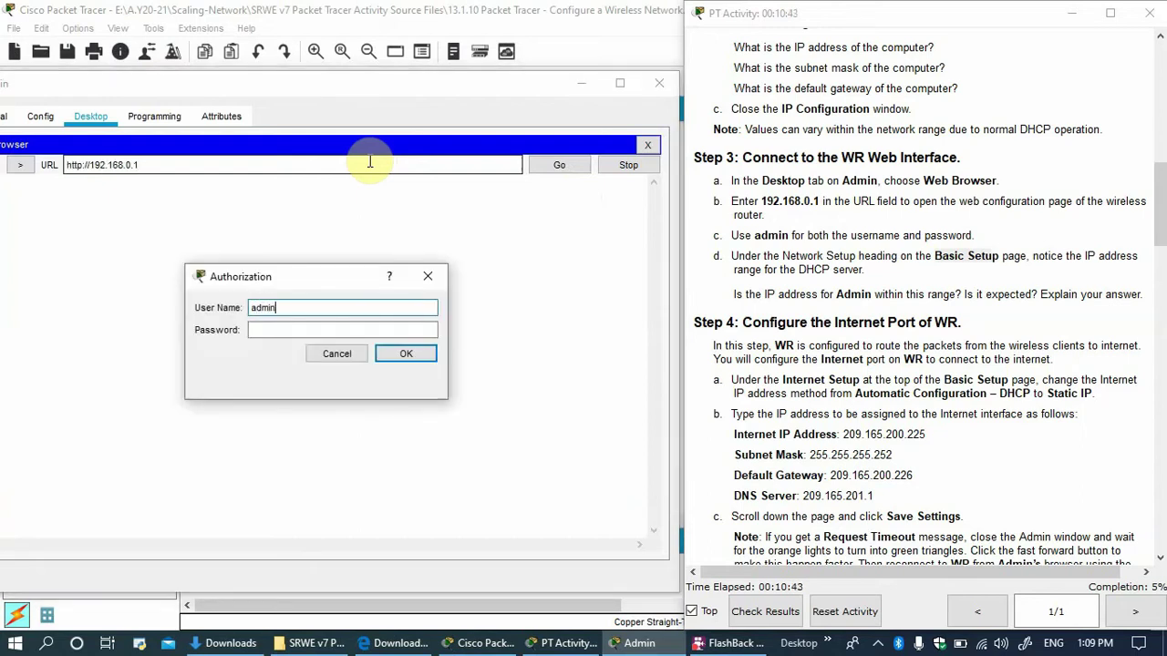
{"action": "key", "text": "Tab"}
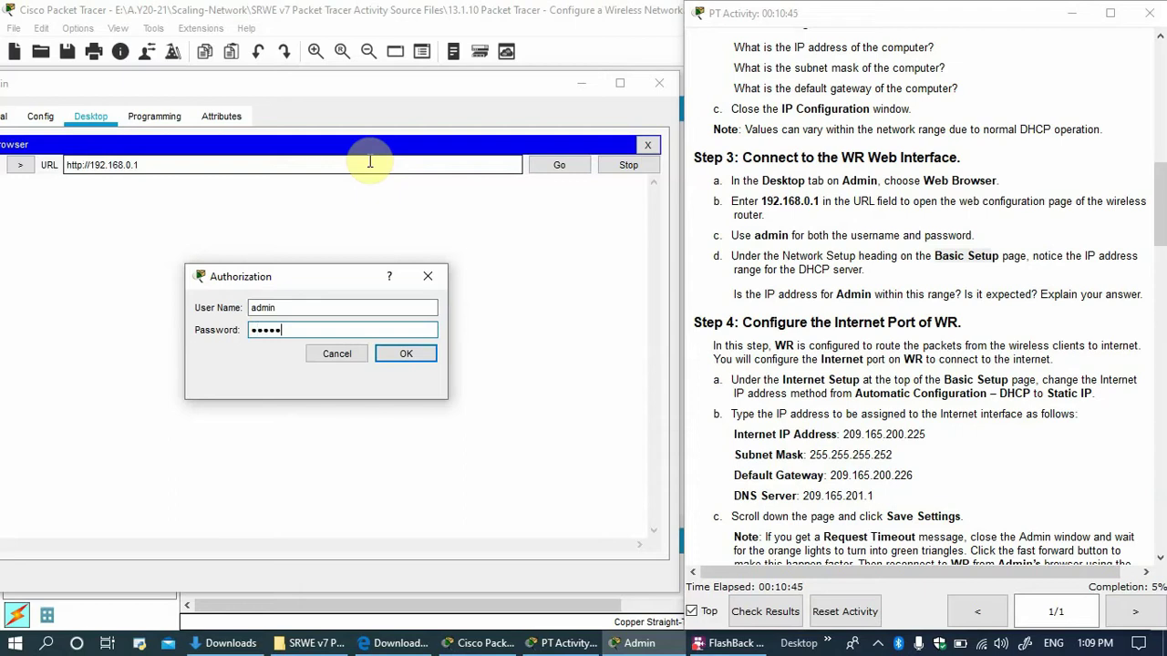
{"action": "key", "text": "Return"}
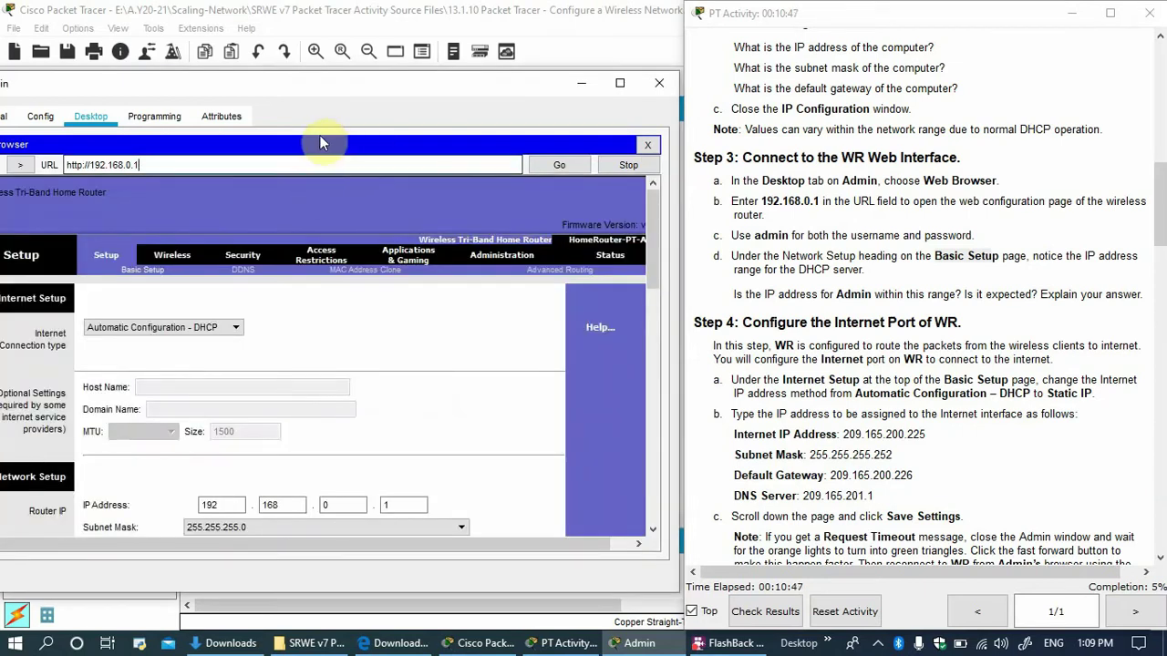
{"action": "left_click_drag", "start_coordinate": [392, 84], "coordinate": [502, 21]}
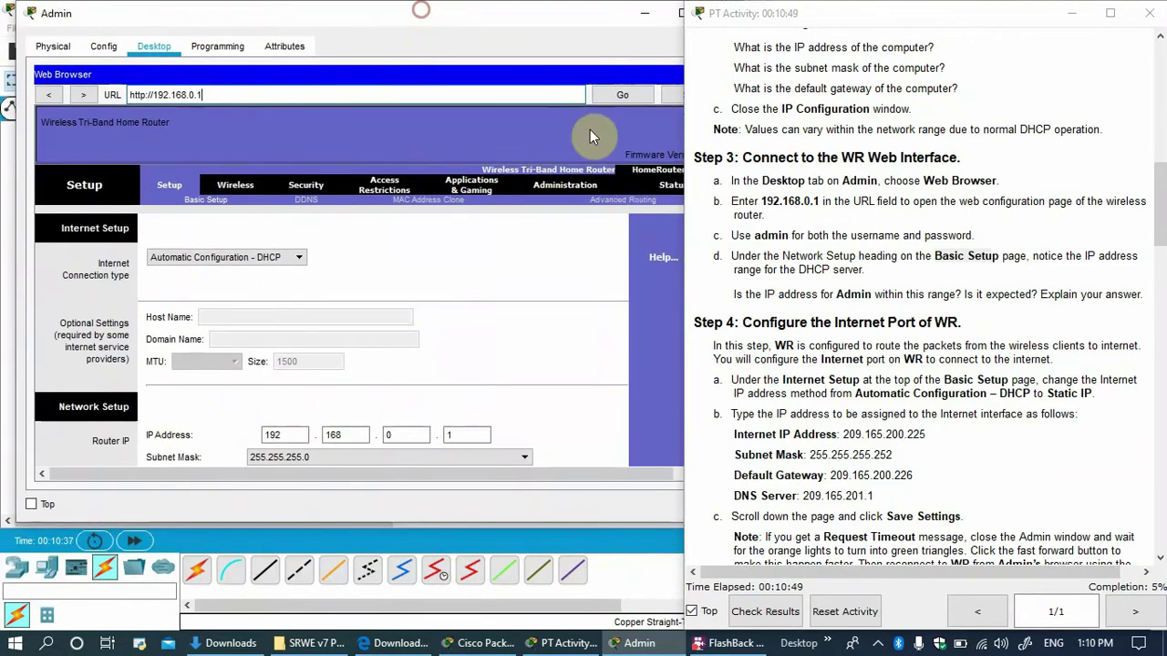
{"action": "left_click_drag", "start_coordinate": [685, 47], "coordinate": [719, 46]}
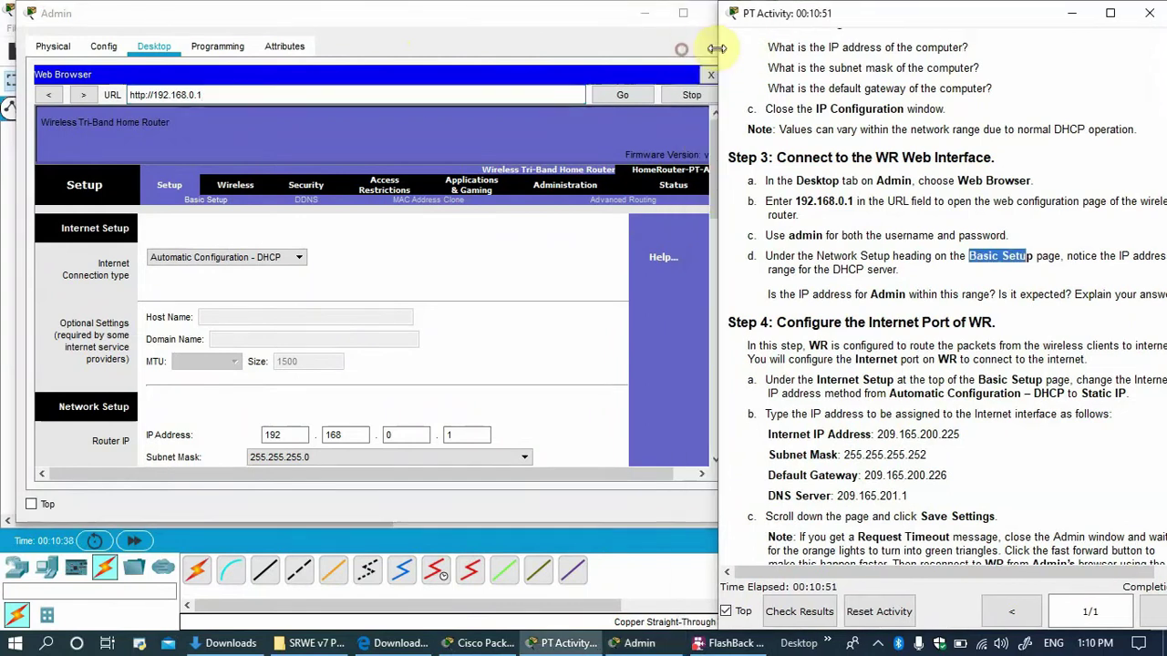
{"action": "left_click_drag", "start_coordinate": [594, 15], "coordinate": [547, 12]}
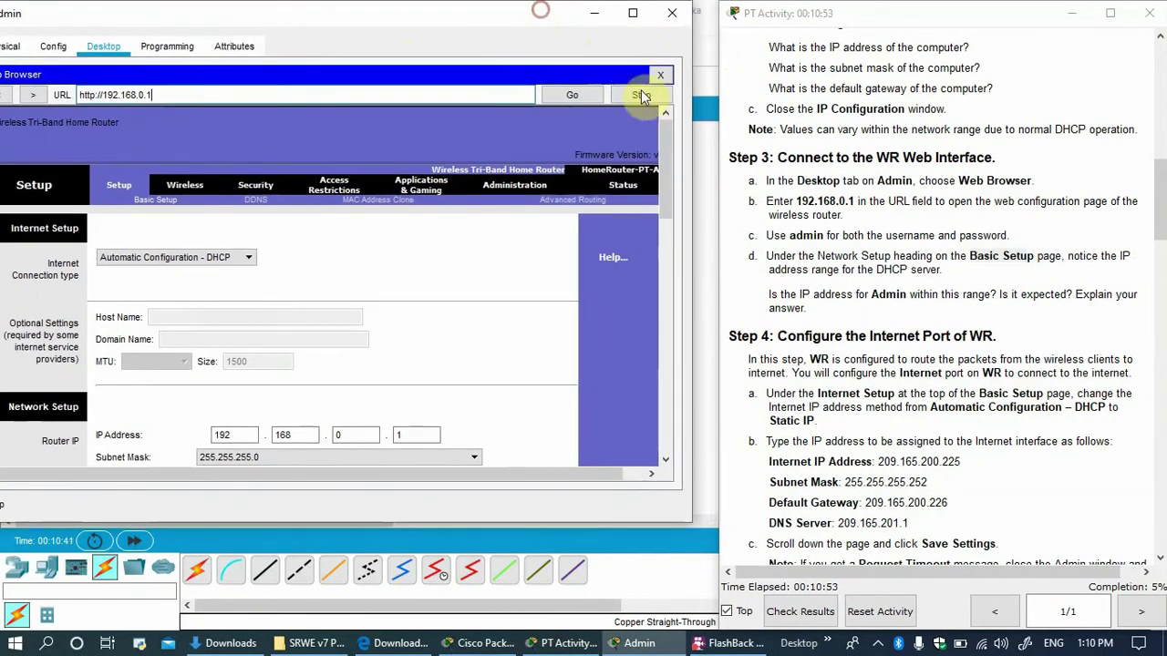
{"action": "left_click_drag", "start_coordinate": [662, 130], "coordinate": [659, 240]}
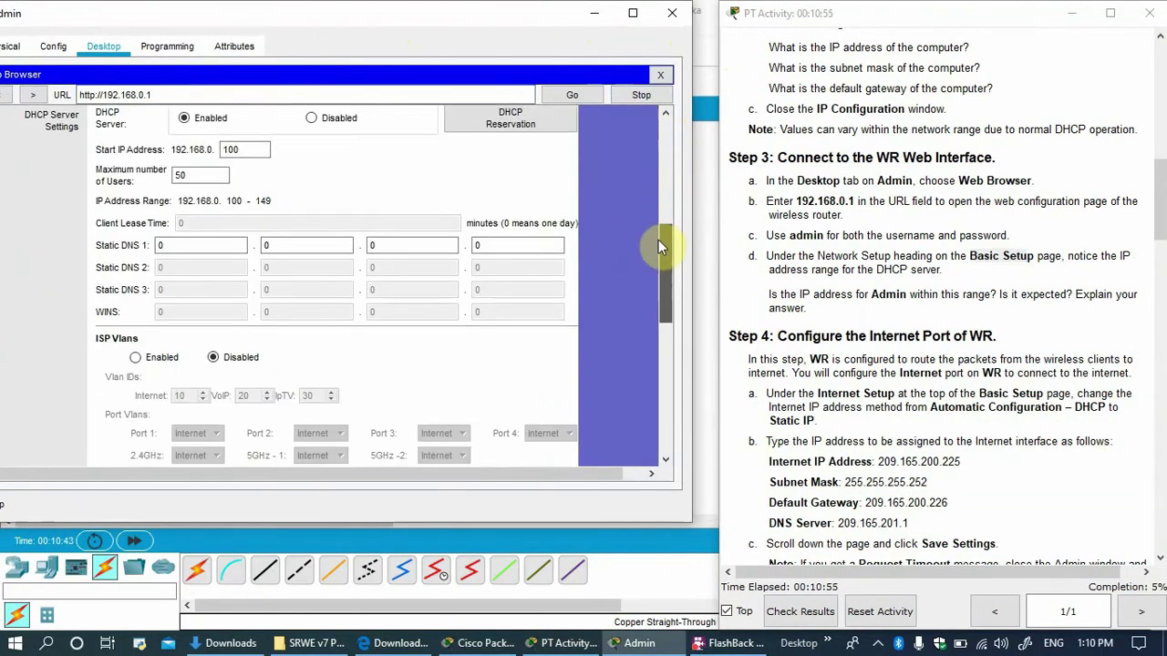
{"action": "left_click", "coordinate": [895, 266]}
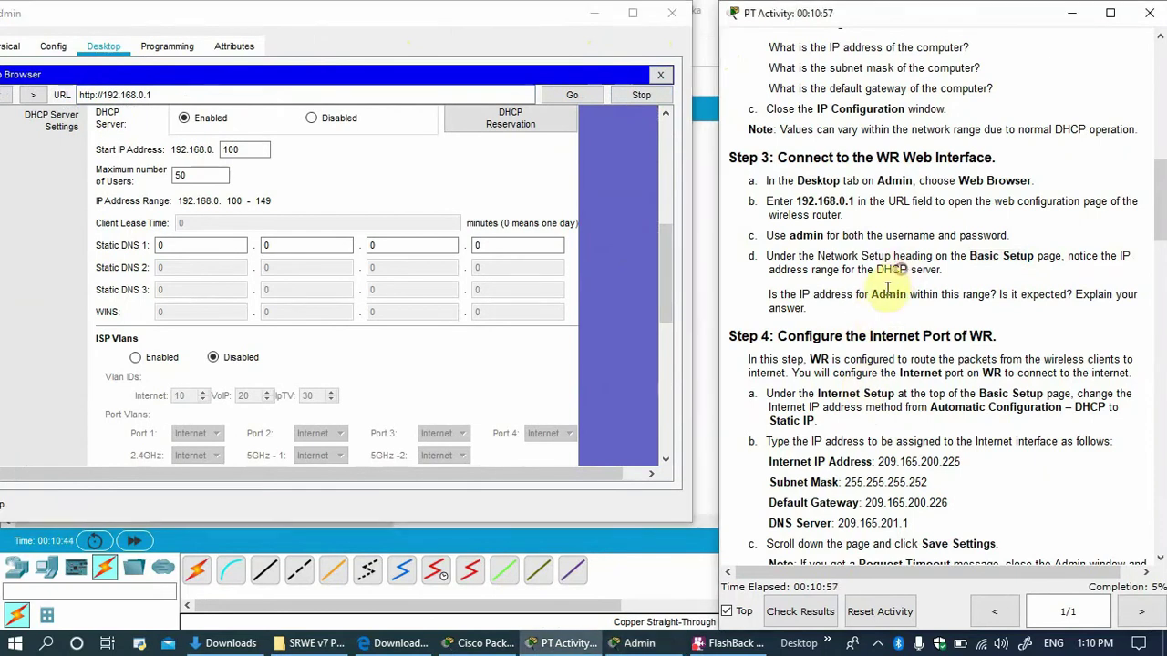
{"action": "scroll", "coordinate": [852, 326], "scroll_direction": "down", "scroll_amount": 1}
{"action": "scroll", "coordinate": [852, 326], "scroll_direction": "down", "scroll_amount": 3}
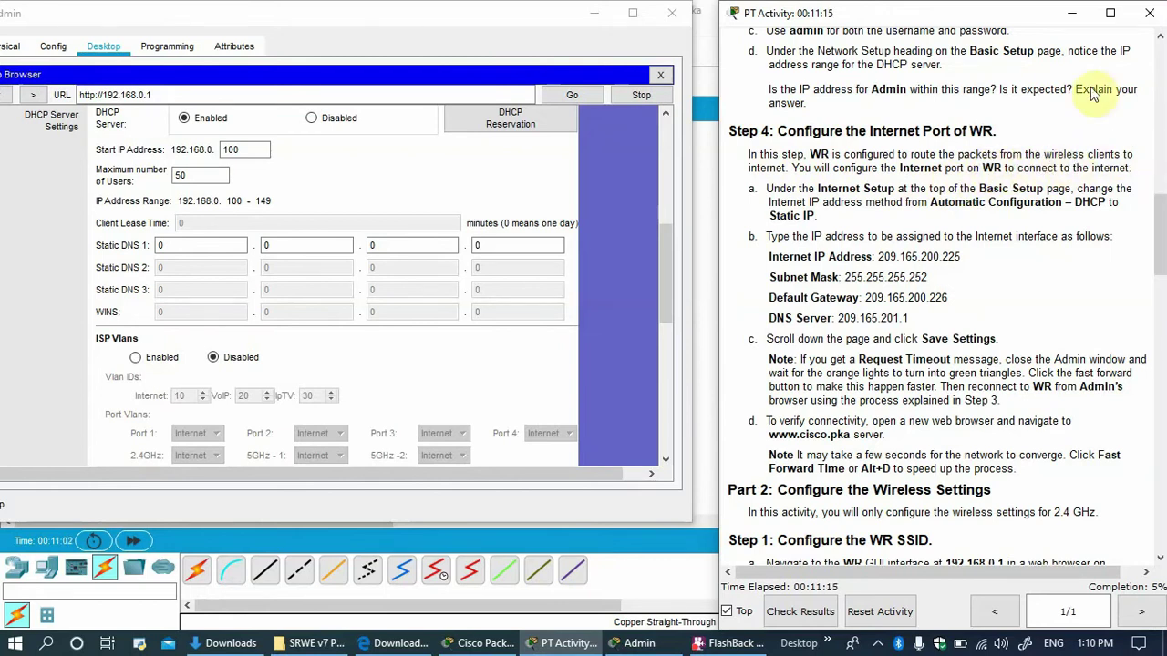
{"action": "left_click_drag", "start_coordinate": [529, 26], "coordinate": [518, 235]}
{"action": "left_click_drag", "start_coordinate": [429, 235], "coordinate": [450, 396]}
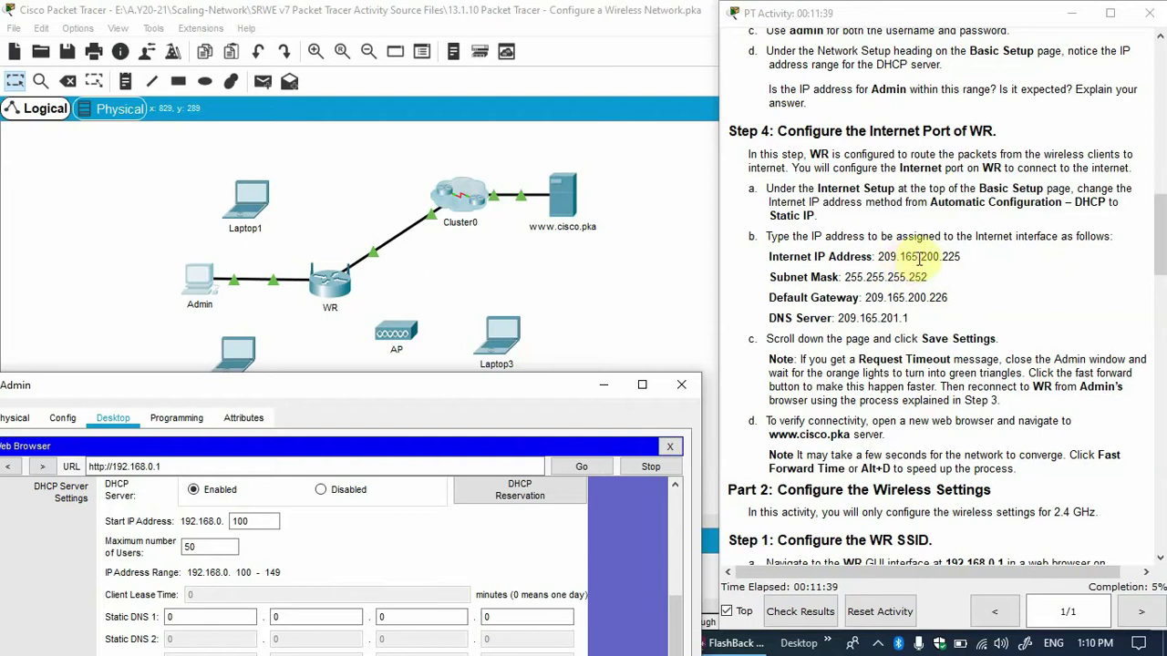
{"action": "left_click_drag", "start_coordinate": [960, 257], "coordinate": [884, 257]}
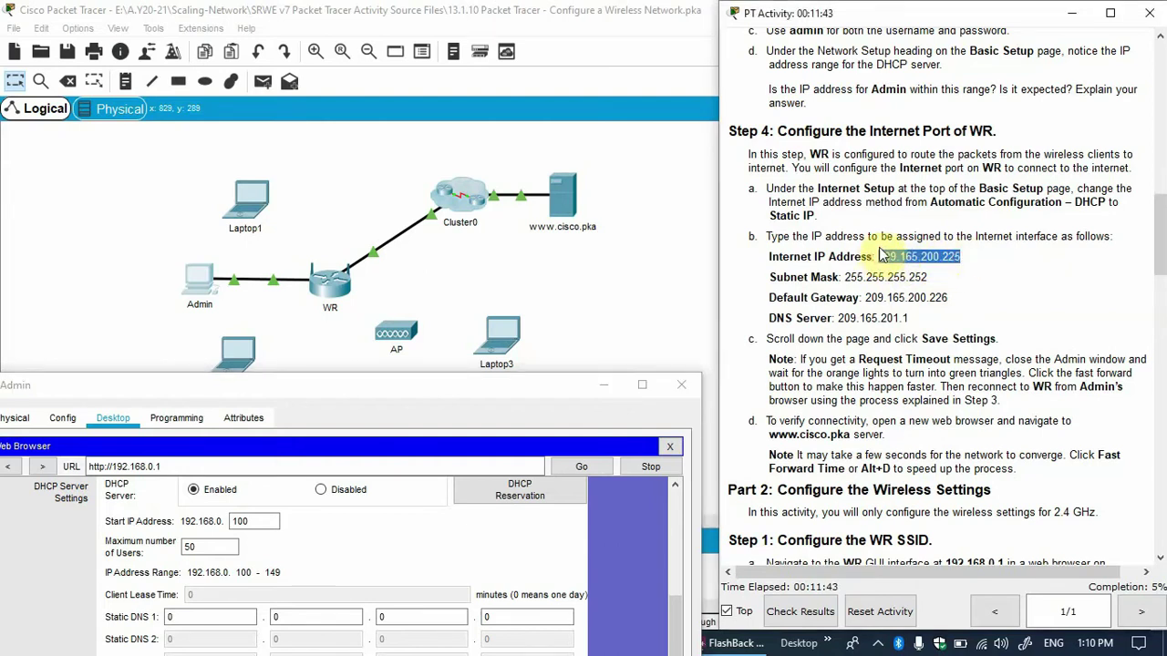
{"action": "left_click_drag", "start_coordinate": [883, 257], "coordinate": [877, 257]}
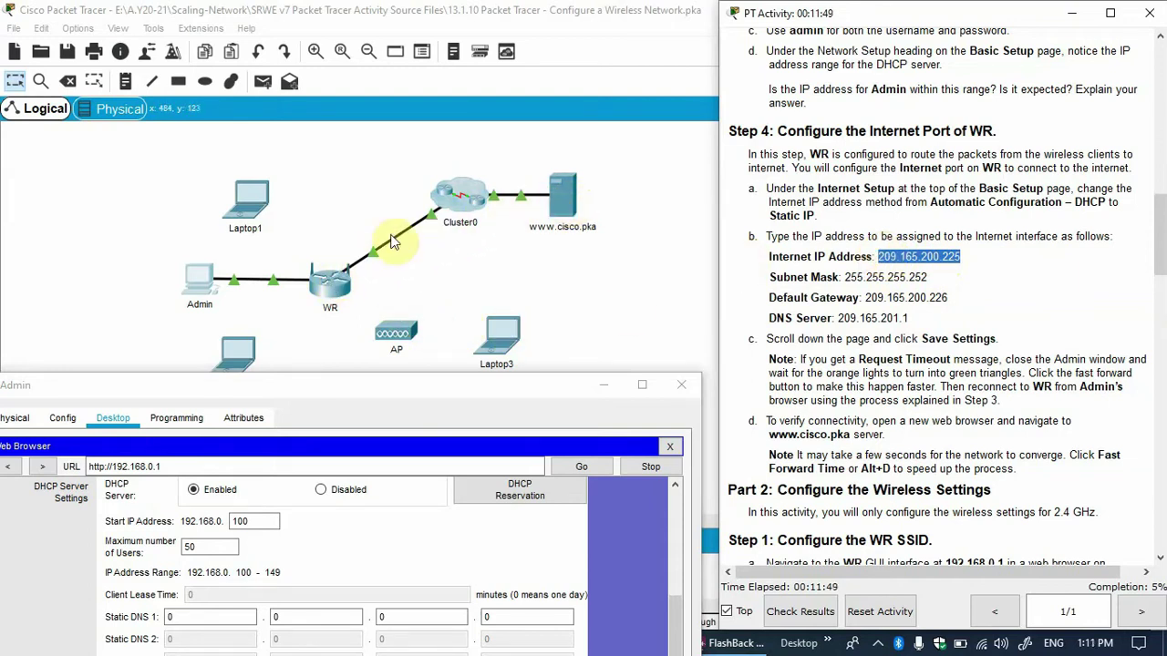
{"action": "left_click_drag", "start_coordinate": [361, 388], "coordinate": [456, 30]}
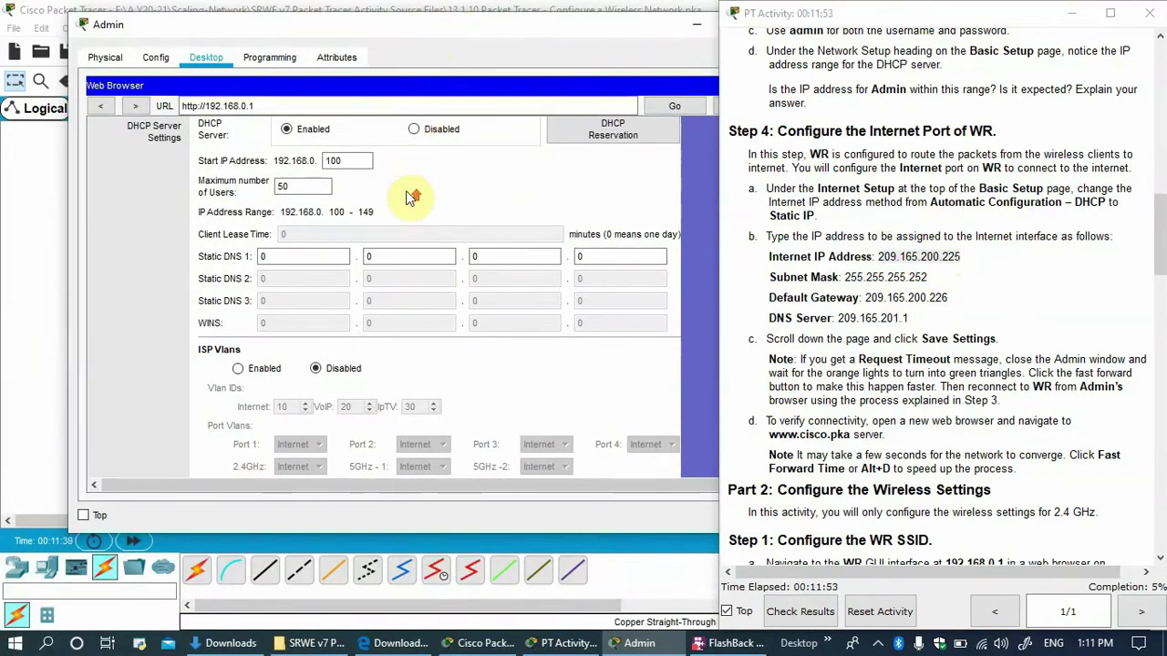
{"action": "scroll", "coordinate": [391, 218], "scroll_direction": "up", "scroll_amount": 5}
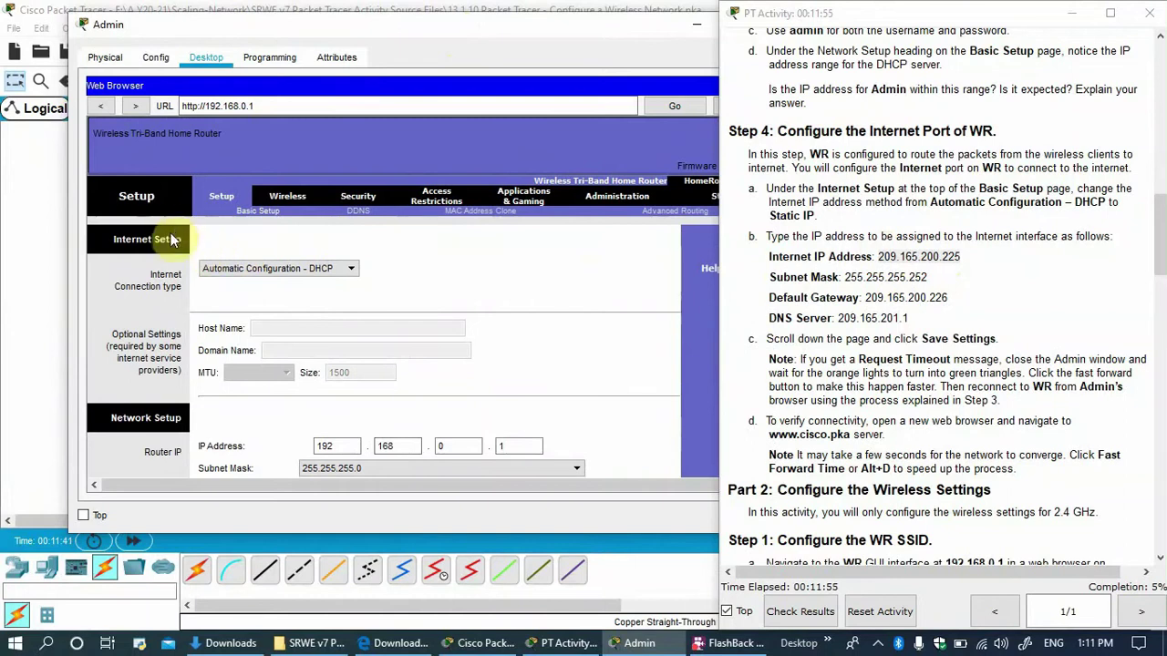
Set WR's Internet connection to Static IP 209.165.200.225 with mask 255.255.255.252.
{"action": "left_click", "coordinate": [269, 271]}
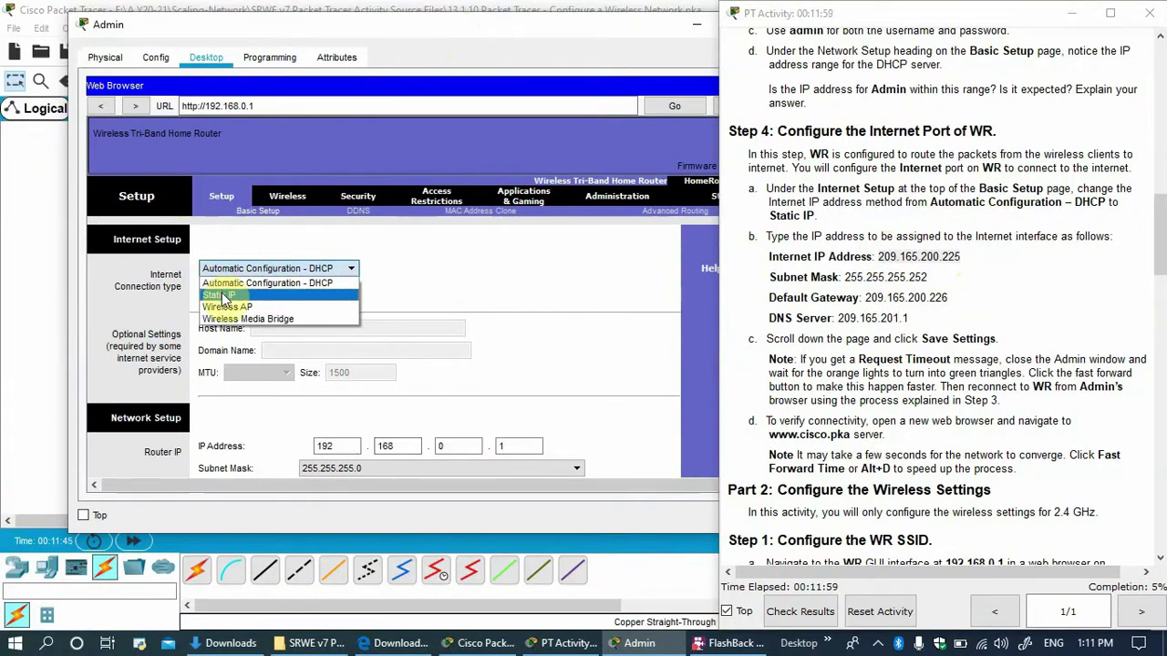
{"action": "left_click", "coordinate": [224, 298]}
{"action": "left_click", "coordinate": [305, 325]}
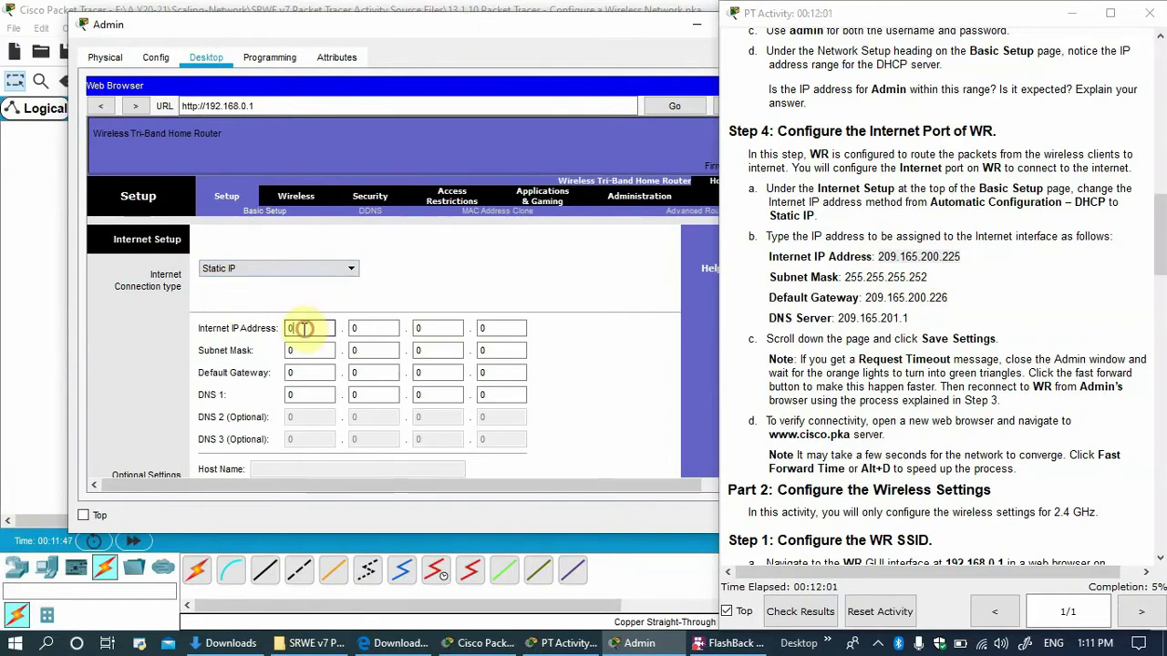
{"action": "type", "text": "209"}
{"action": "left_click", "coordinate": [392, 328]}
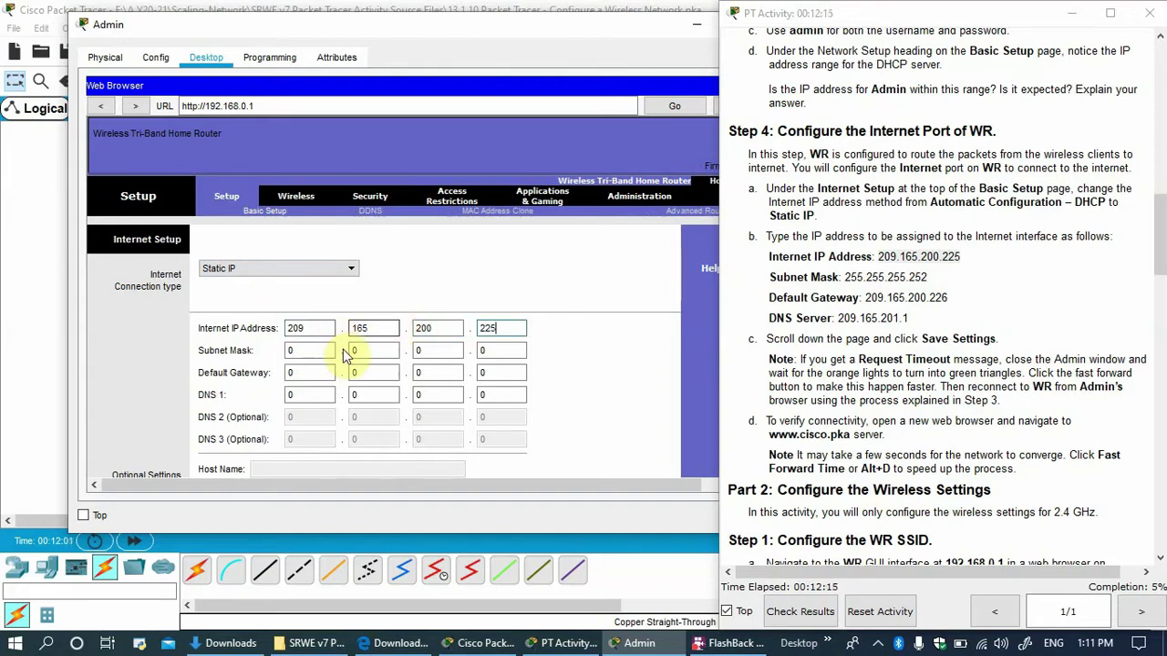
{"action": "left_click", "coordinate": [291, 351]}
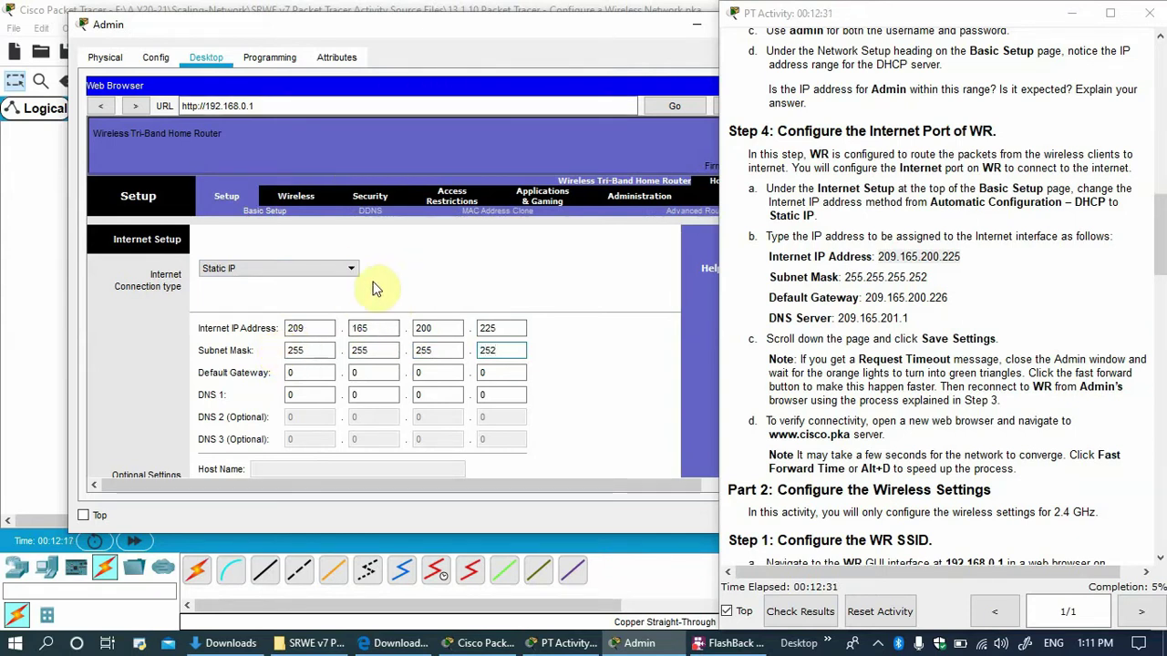
Enter default gateway 209.165.200.226 and DNS 1 209.165.201.1.
{"action": "left_click", "coordinate": [289, 373]}
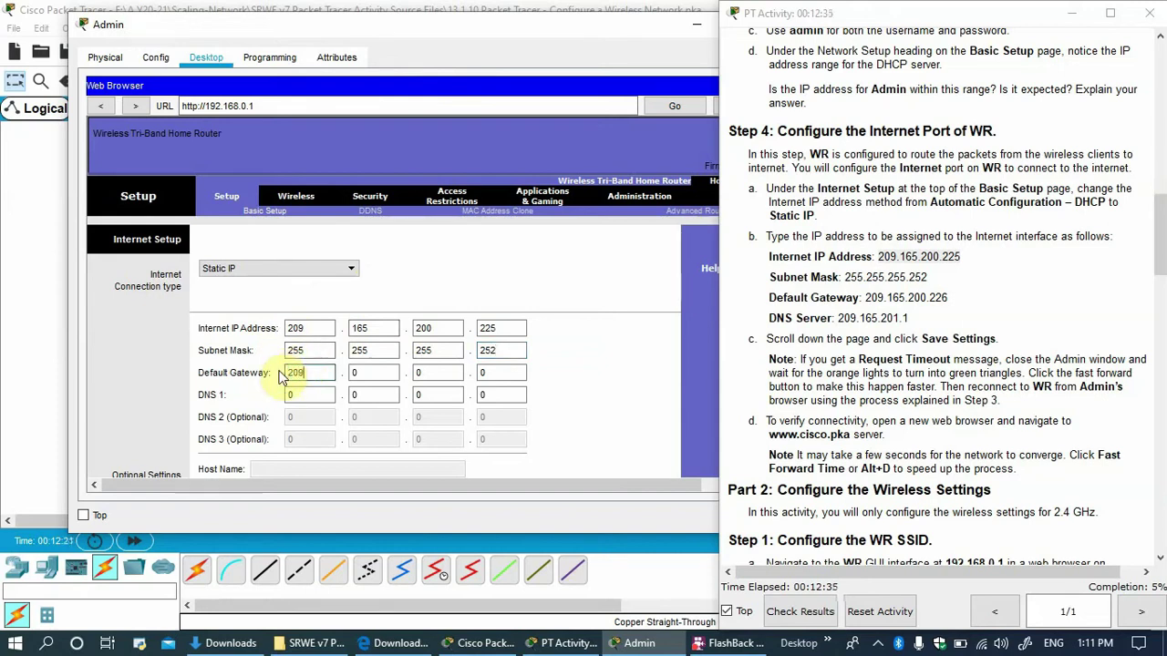
{"action": "key", "text": "Tab"}
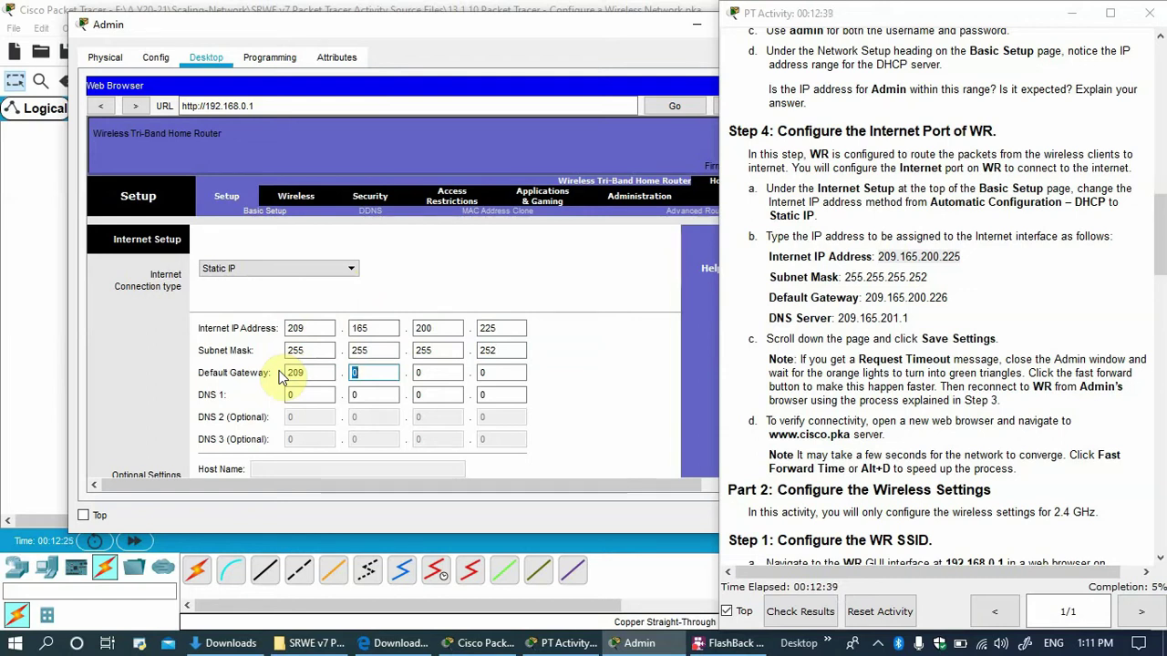
{"action": "key", "text": "Tab"}
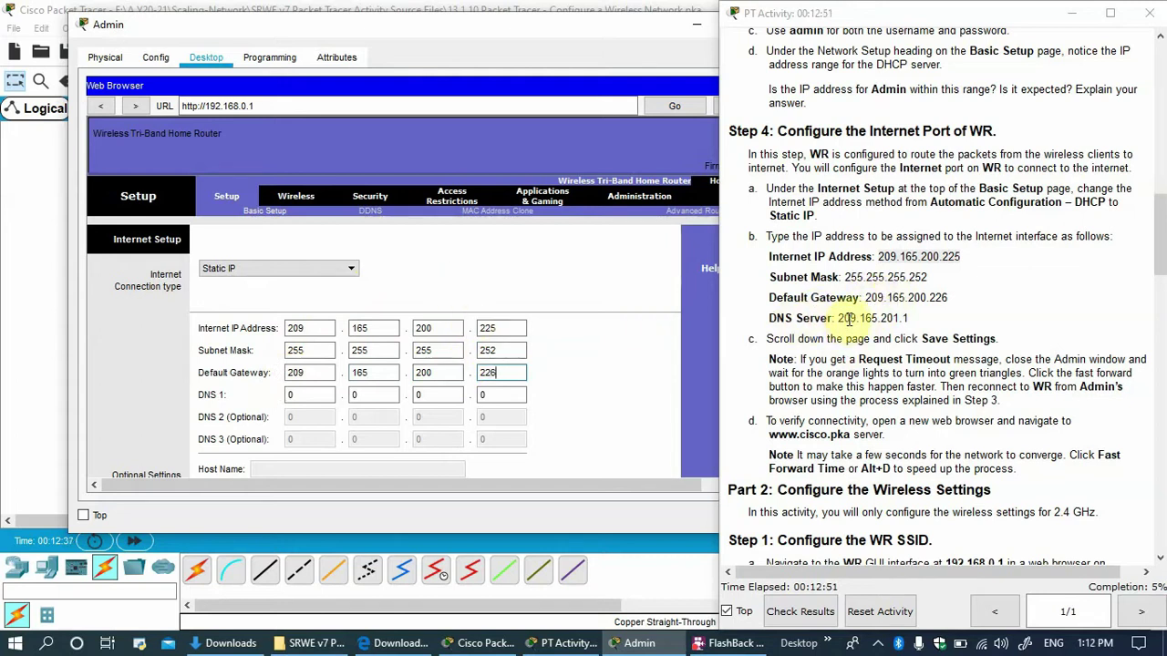
{"action": "left_click_drag", "start_coordinate": [299, 395], "coordinate": [281, 400]}
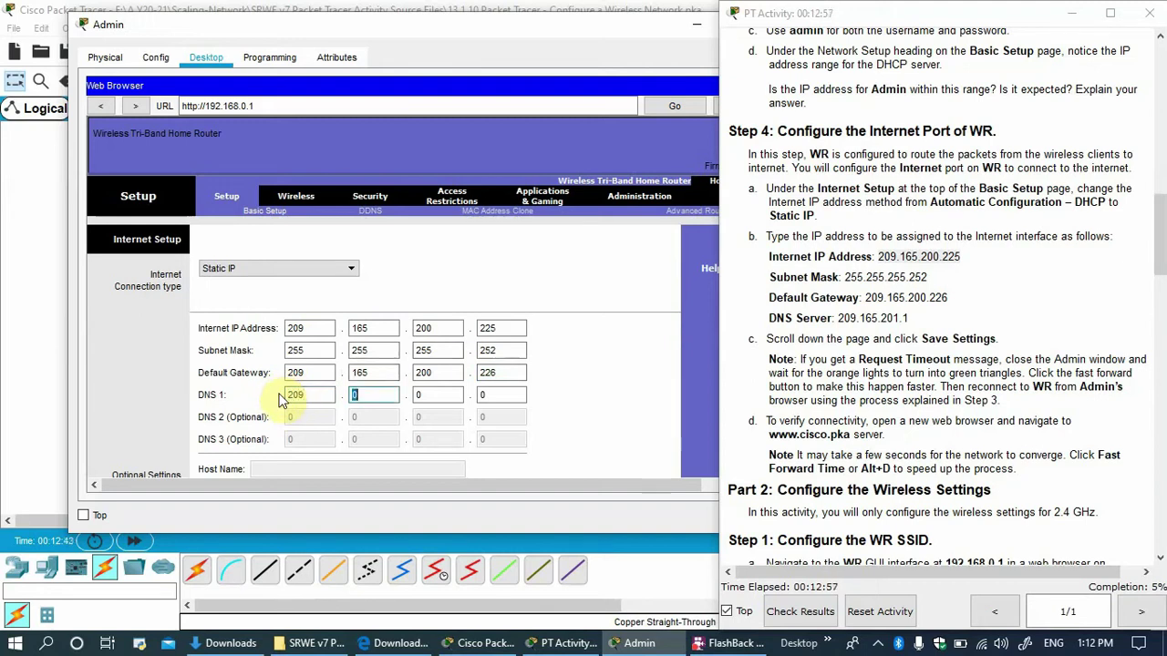
{"action": "type", "text": "165"}
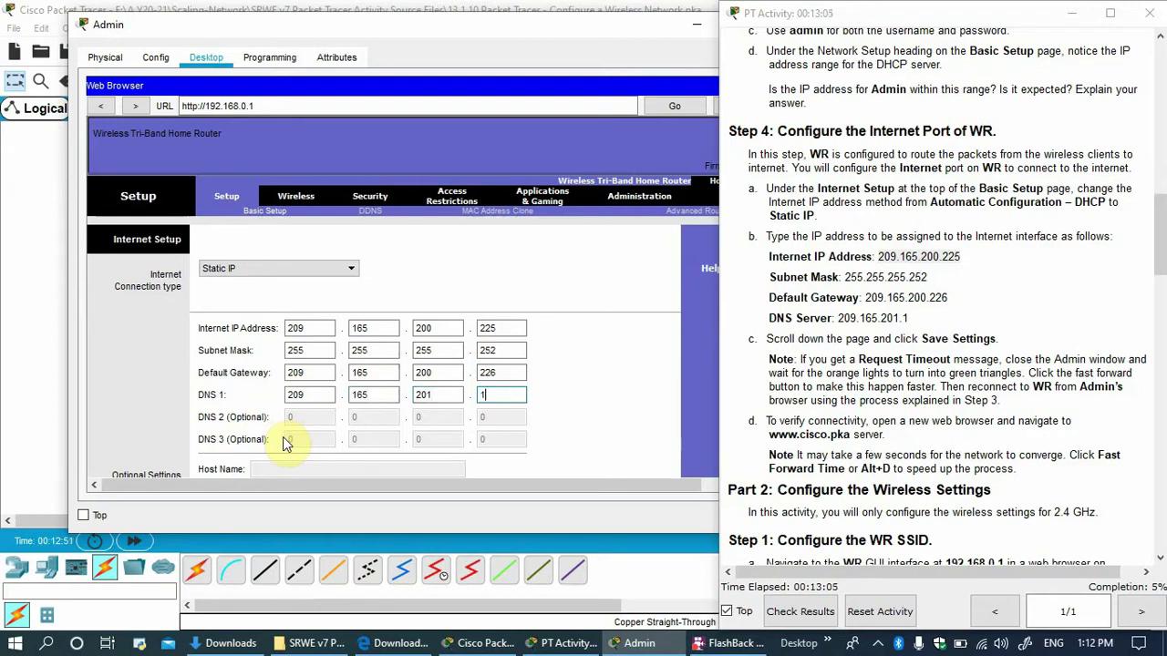
{"action": "left_click_drag", "start_coordinate": [425, 28], "coordinate": [381, 17]}
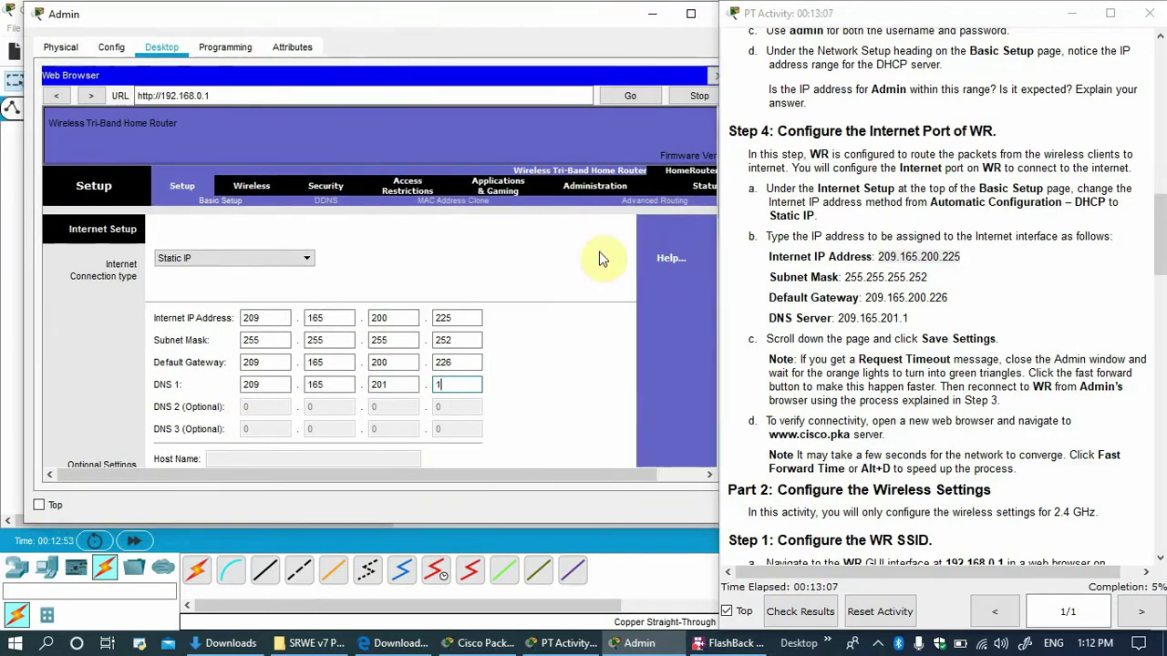
Save WR's static Internet settings and close the browser after the Request Timeout.
{"action": "scroll", "coordinate": [572, 324], "scroll_direction": "down", "scroll_amount": 5}
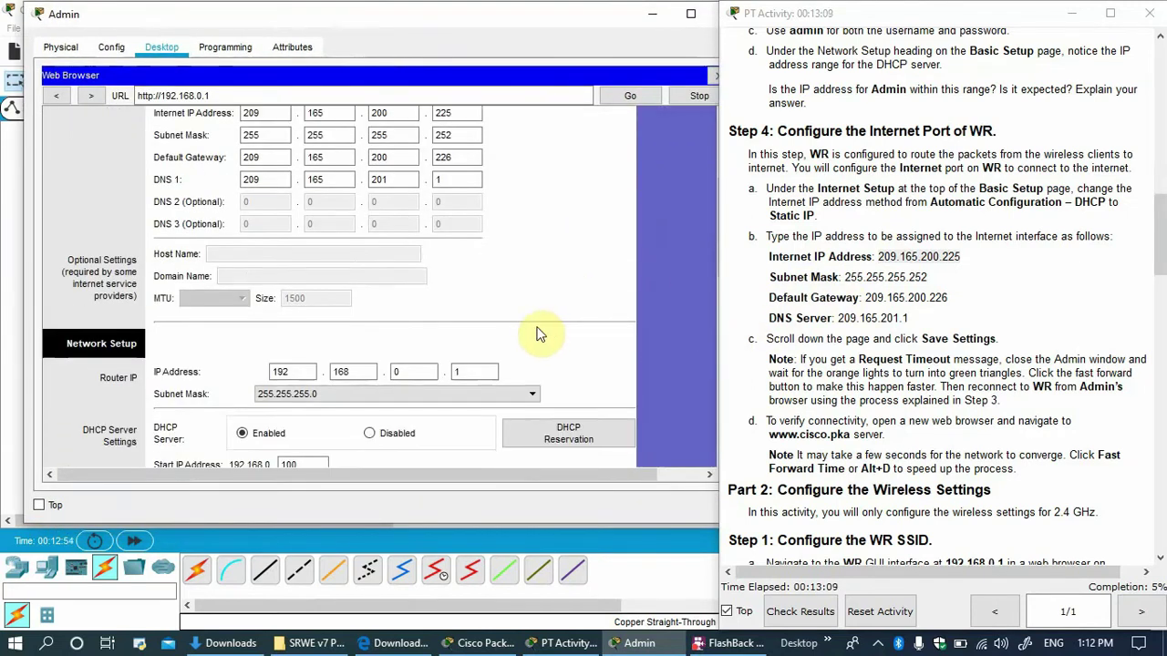
{"action": "scroll", "coordinate": [554, 332], "scroll_direction": "down", "scroll_amount": 15}
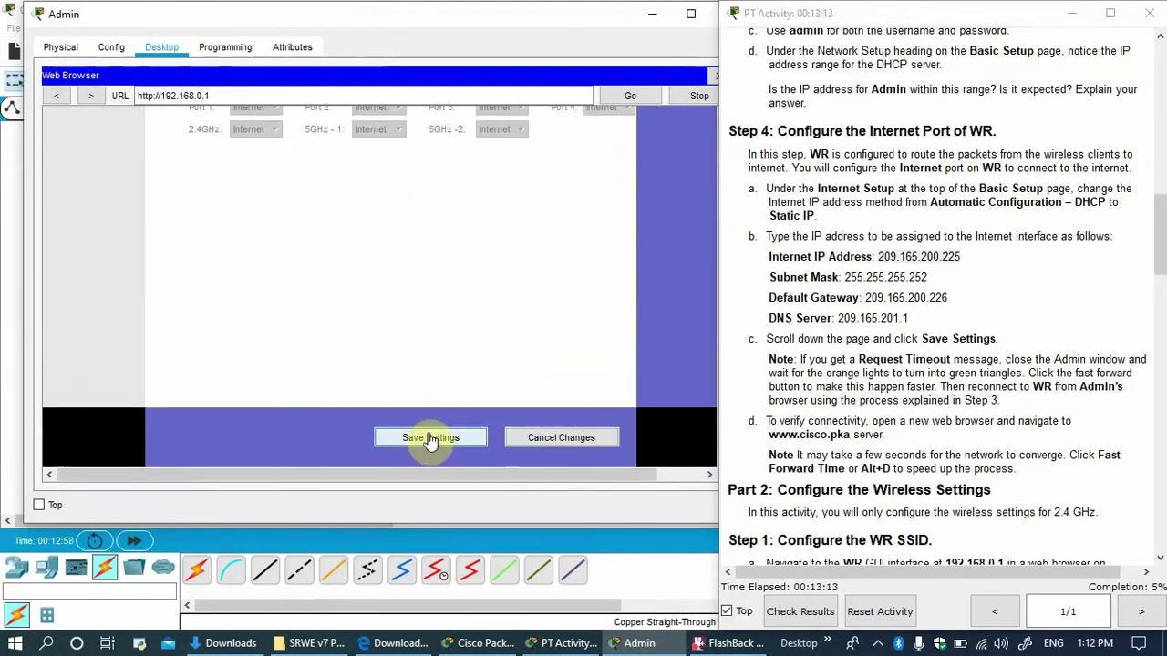
{"action": "left_click", "coordinate": [431, 437]}
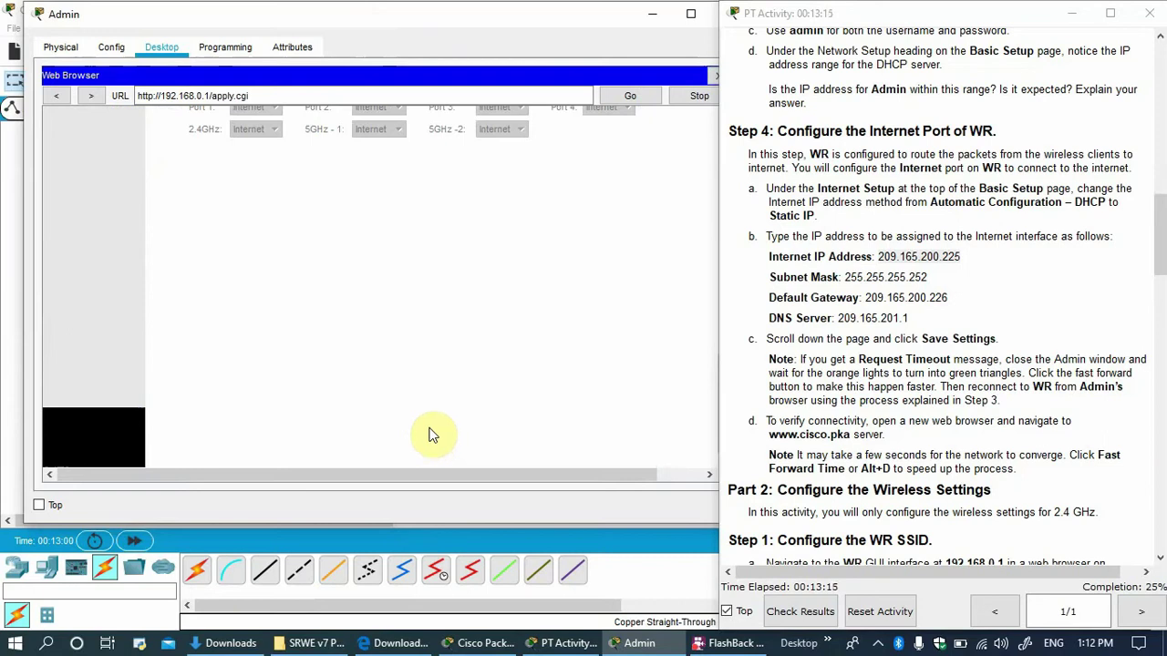
{"action": "scroll", "coordinate": [838, 356], "scroll_direction": "down", "scroll_amount": 1}
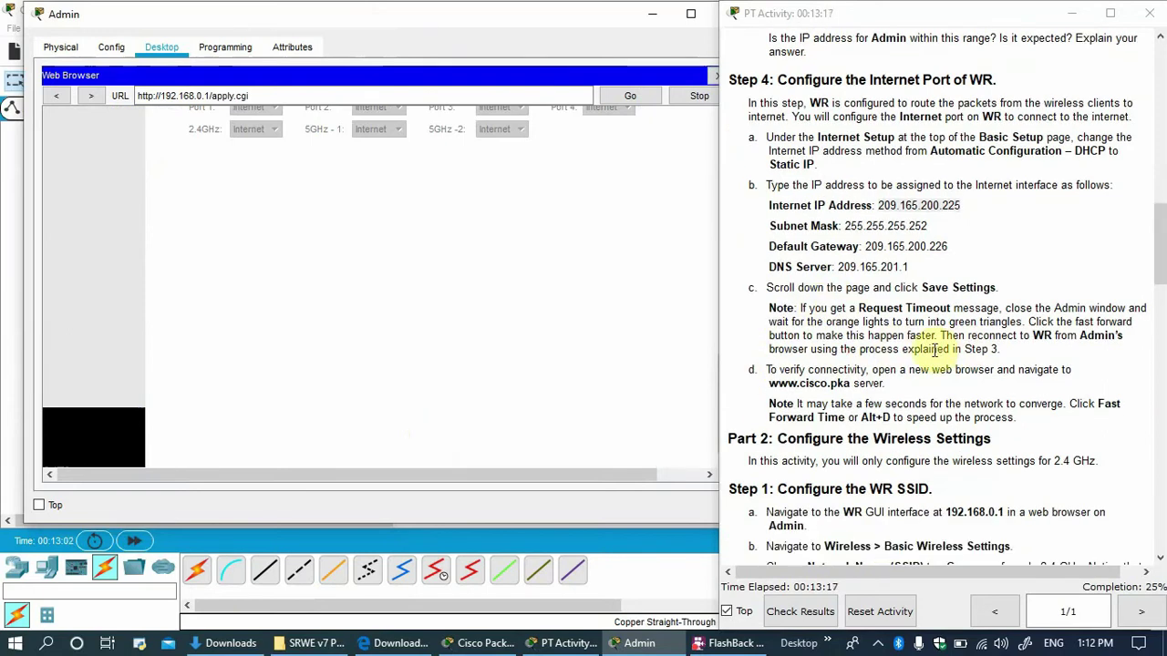
{"action": "scroll", "coordinate": [902, 342], "scroll_direction": "down", "scroll_amount": 1}
{"action": "scroll", "coordinate": [844, 305], "scroll_direction": "down", "scroll_amount": 2}
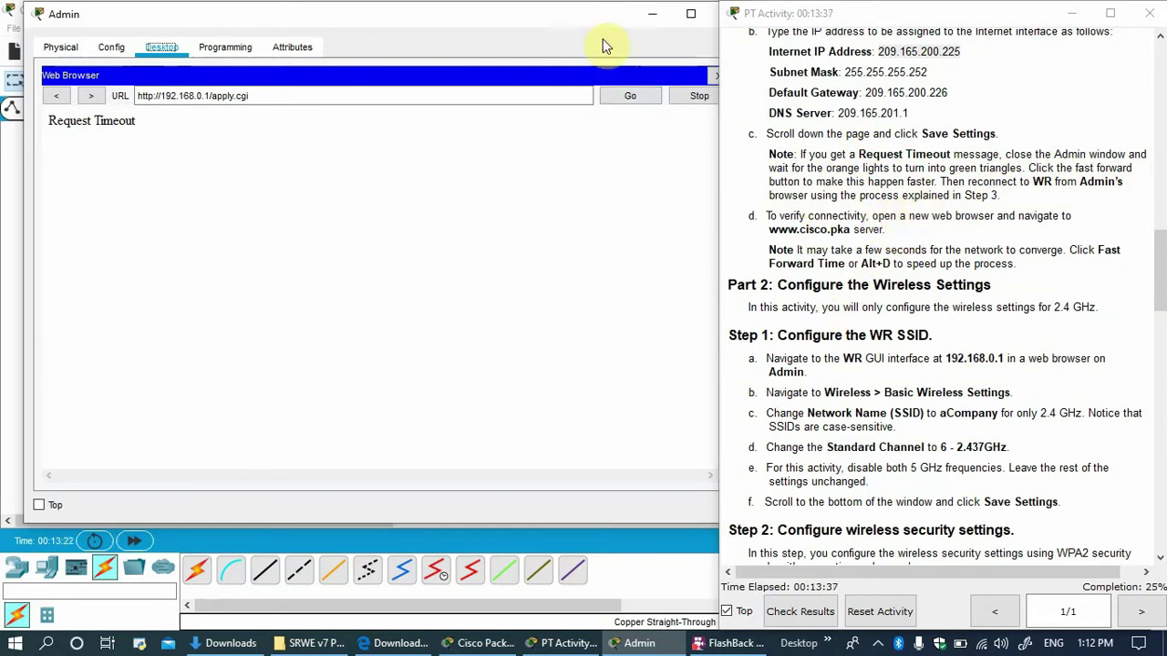
{"action": "left_click_drag", "start_coordinate": [606, 20], "coordinate": [556, 378]}
{"action": "left_click", "coordinate": [670, 78]}
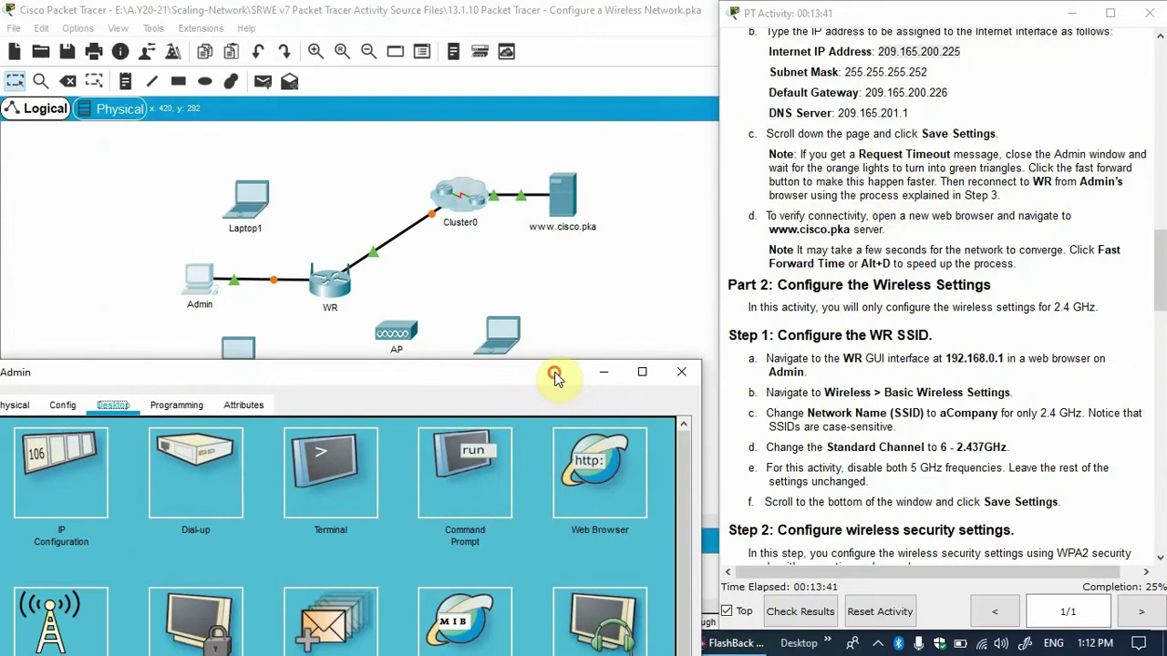
Minimise Admin, fast-forward simulation time until WR's links turn green, and reopen Admin.
{"action": "left_click", "coordinate": [604, 372]}
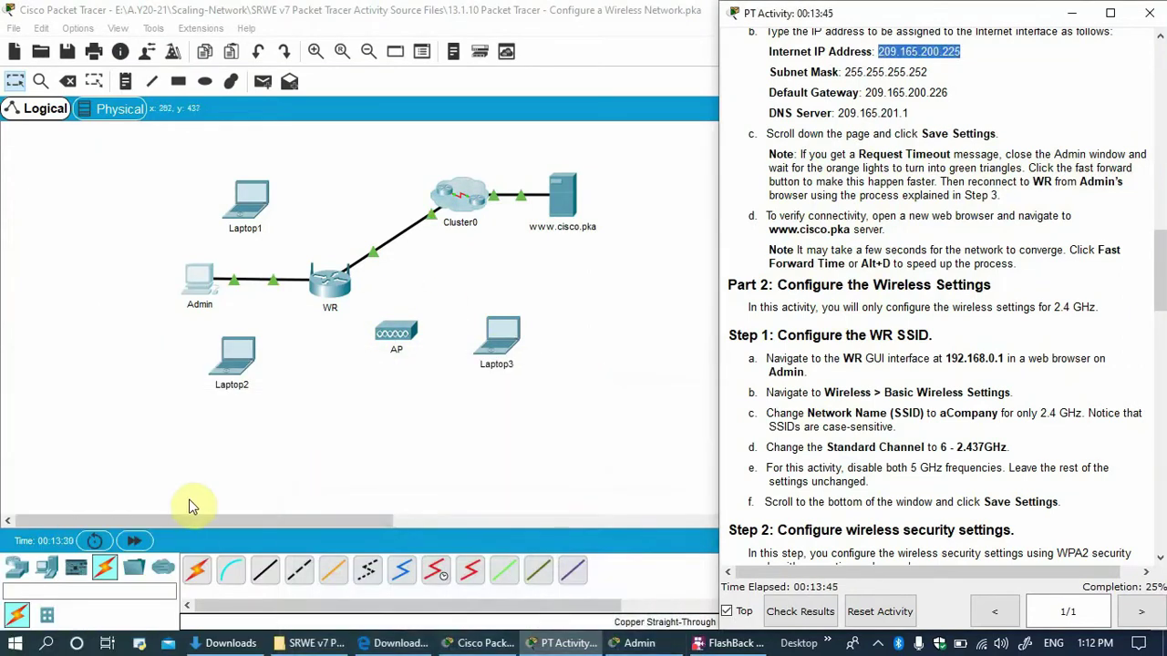
{"action": "left_click", "coordinate": [134, 540]}
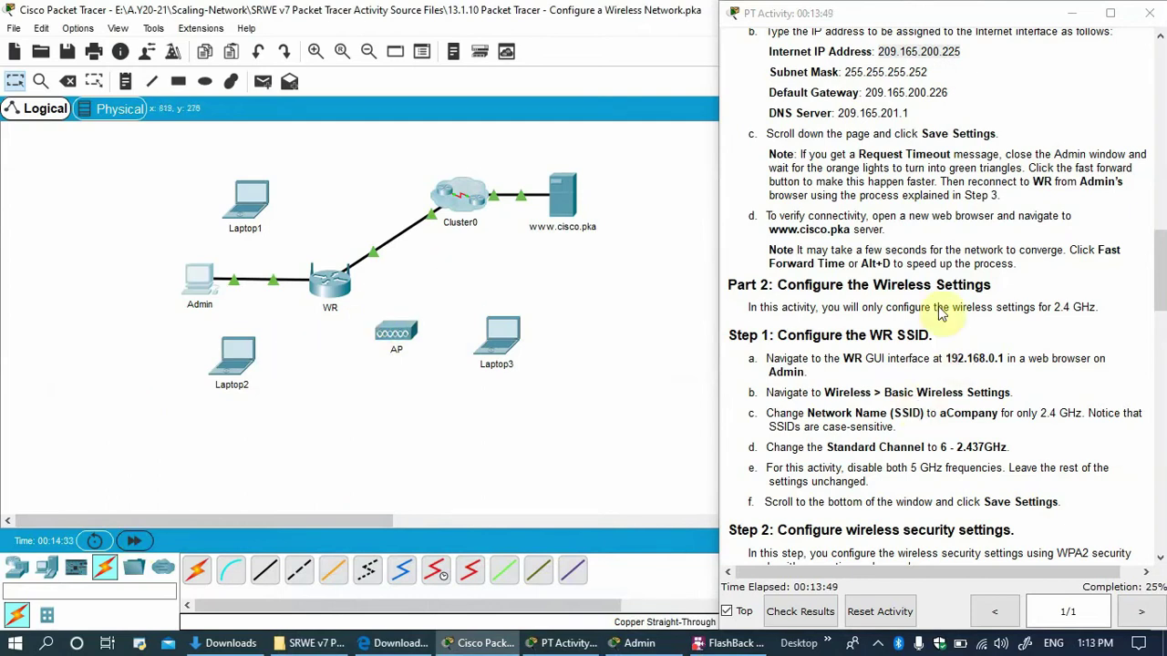
{"action": "left_click_drag", "start_coordinate": [899, 265], "coordinate": [859, 263]}
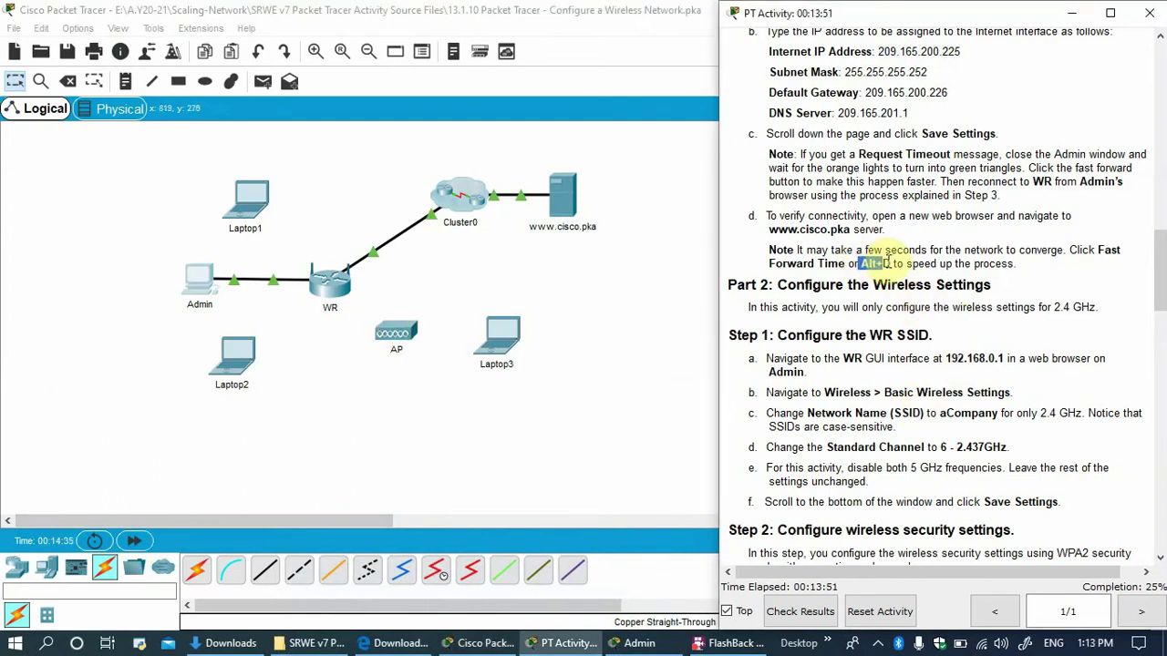
{"action": "left_click", "coordinate": [182, 264]}
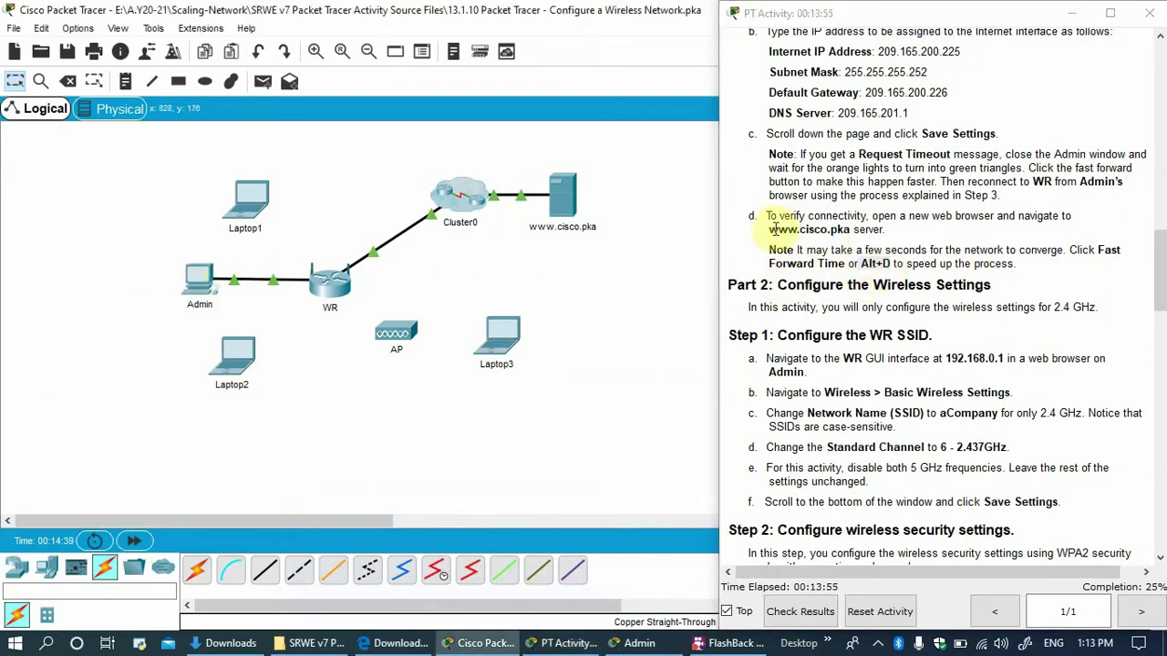
{"action": "left_click_drag", "start_coordinate": [770, 229], "coordinate": [839, 230]}
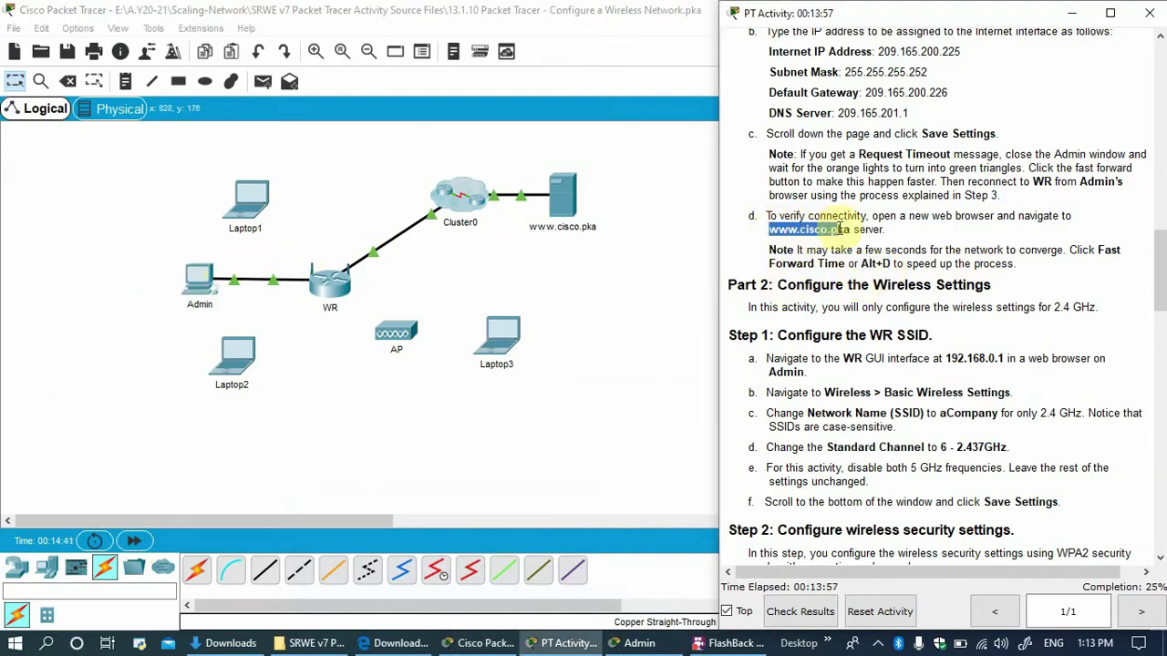
{"action": "left_click_drag", "start_coordinate": [840, 232], "coordinate": [866, 237]}
{"action": "key", "text": "ctrl+c"}
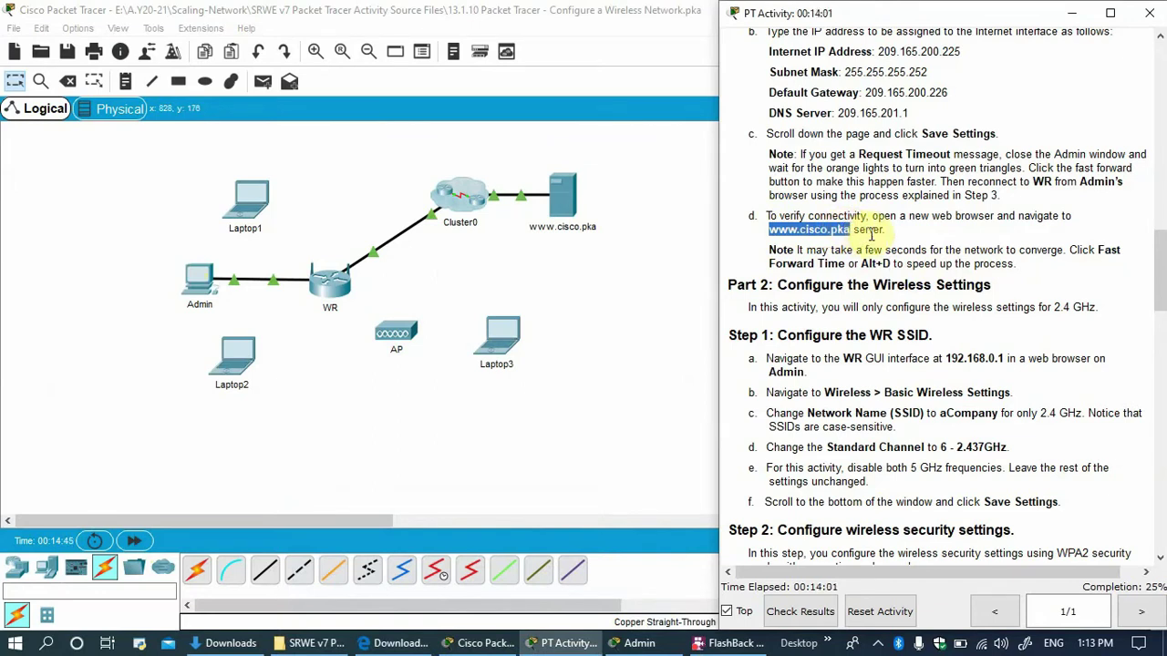
{"action": "left_click", "coordinate": [202, 283]}
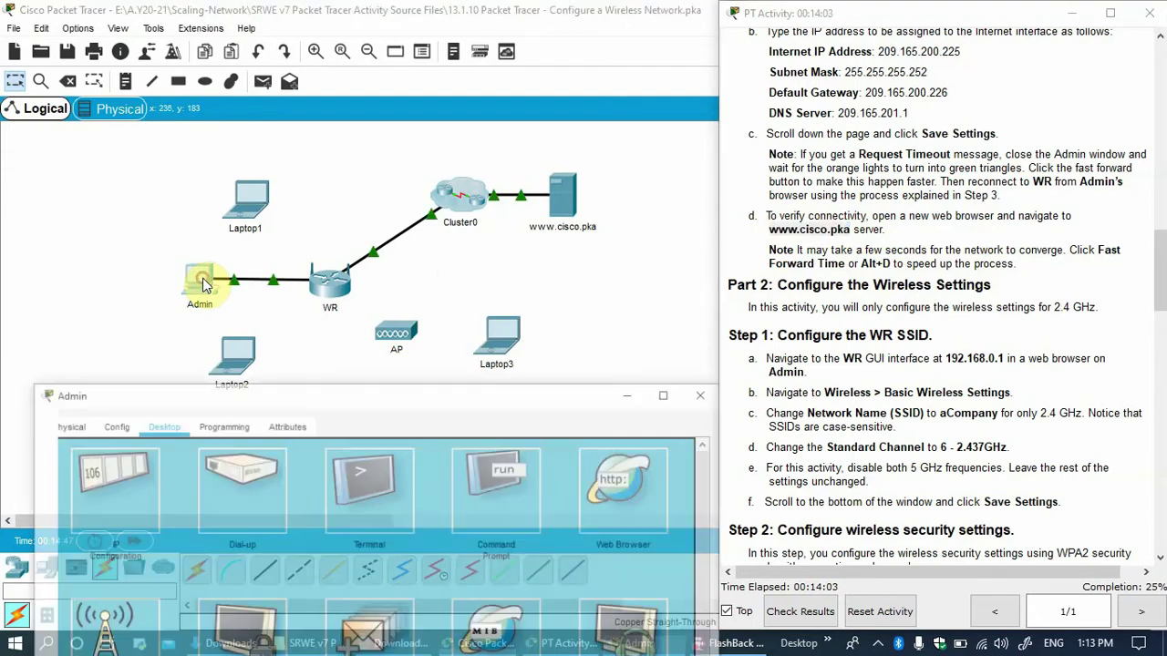
{"action": "left_click_drag", "start_coordinate": [300, 377], "coordinate": [345, 144]}
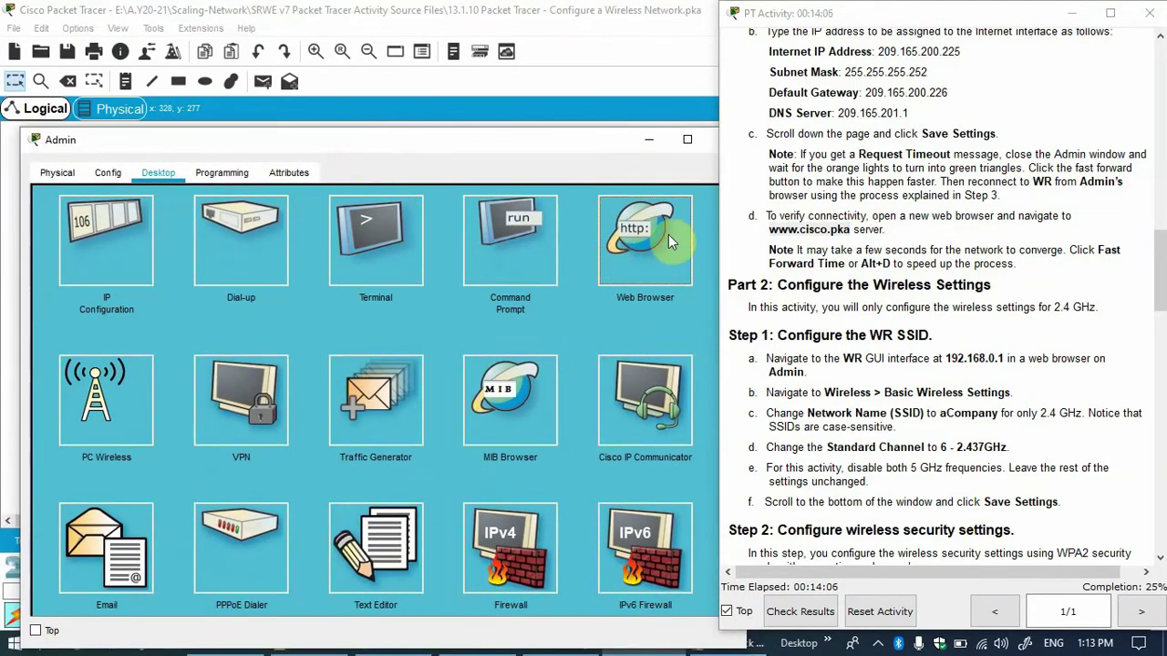
{"action": "left_click", "coordinate": [668, 238]}
{"action": "left_click", "coordinate": [364, 220]}
{"action": "key", "text": "ctrl+v"}
{"action": "left_click", "coordinate": [630, 224]}
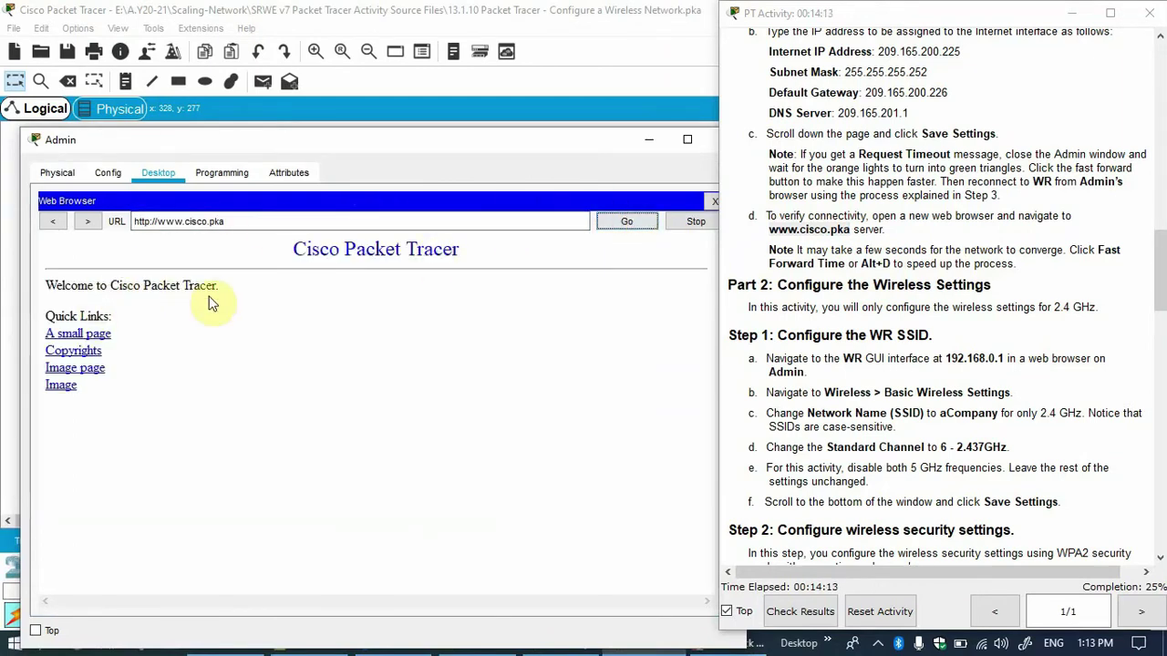
{"action": "left_click_drag", "start_coordinate": [335, 134], "coordinate": [374, 271]}
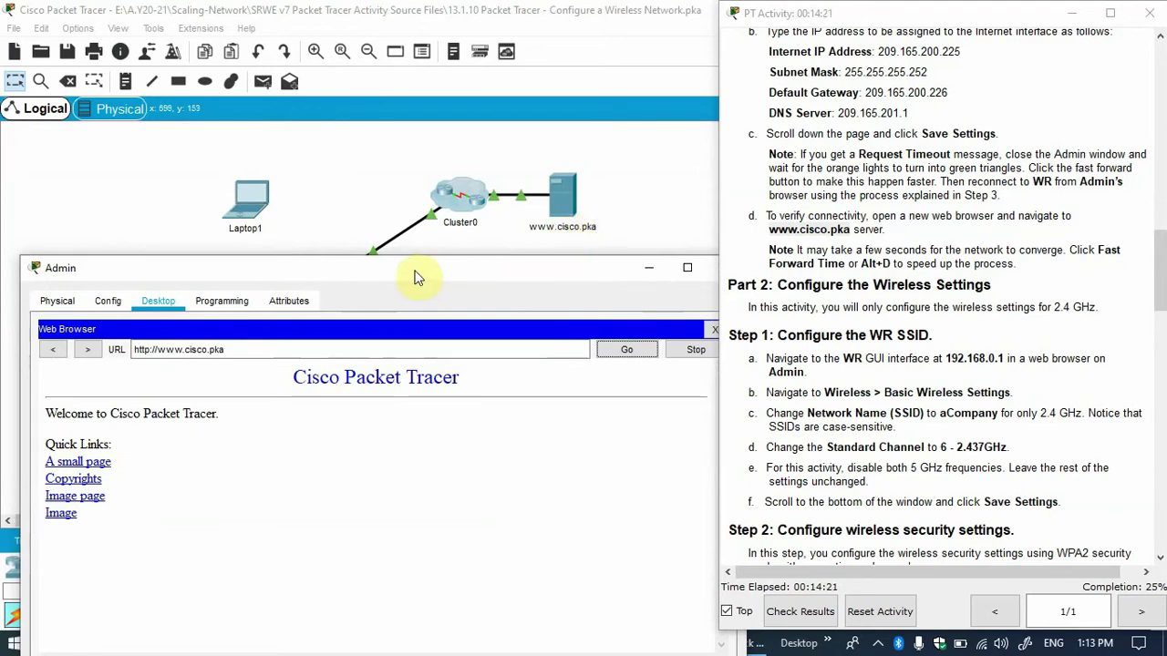
{"action": "left_click_drag", "start_coordinate": [403, 278], "coordinate": [446, 335]}
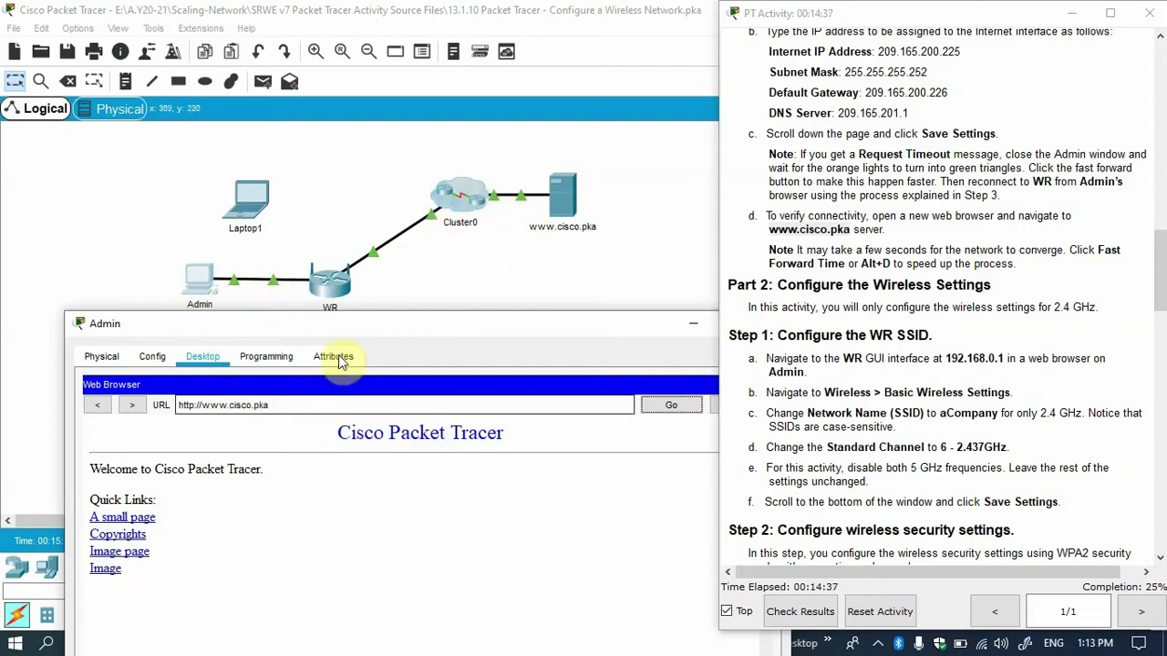
{"action": "left_click_drag", "start_coordinate": [364, 328], "coordinate": [333, 316]}
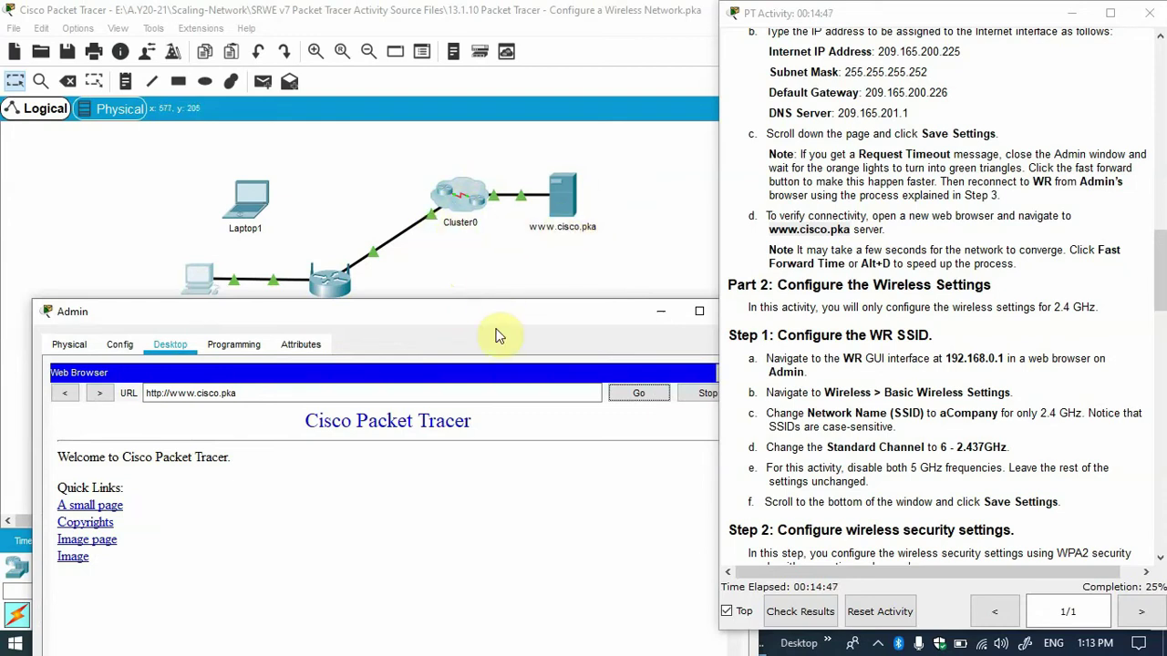
{"action": "left_click_drag", "start_coordinate": [497, 336], "coordinate": [437, 218]}
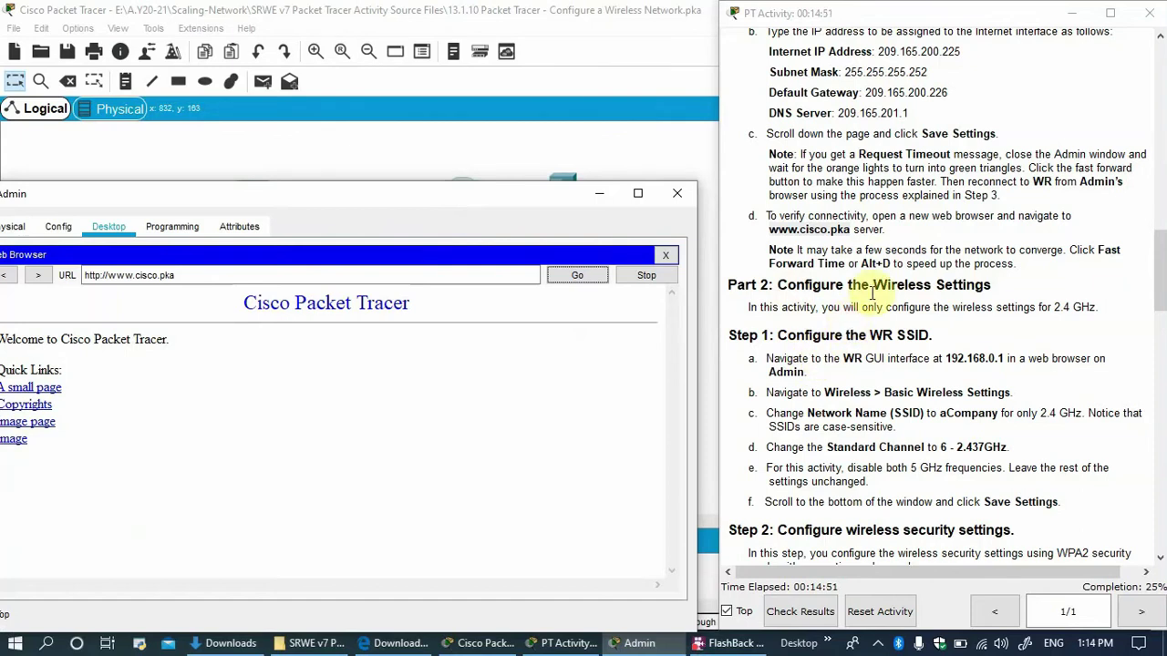
Review the Part 2 instructions, close the Admin PC window, then reopen the Admin PC.
{"action": "left_click_drag", "start_coordinate": [772, 285], "coordinate": [993, 286]}
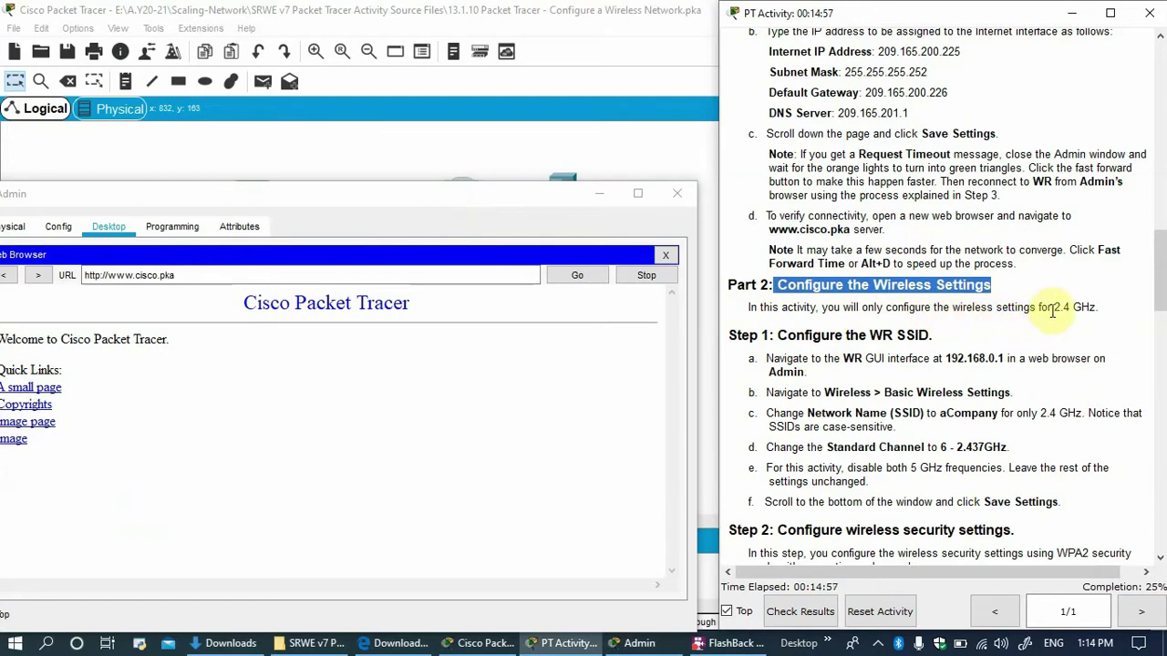
{"action": "left_click_drag", "start_coordinate": [1051, 310], "coordinate": [1099, 310]}
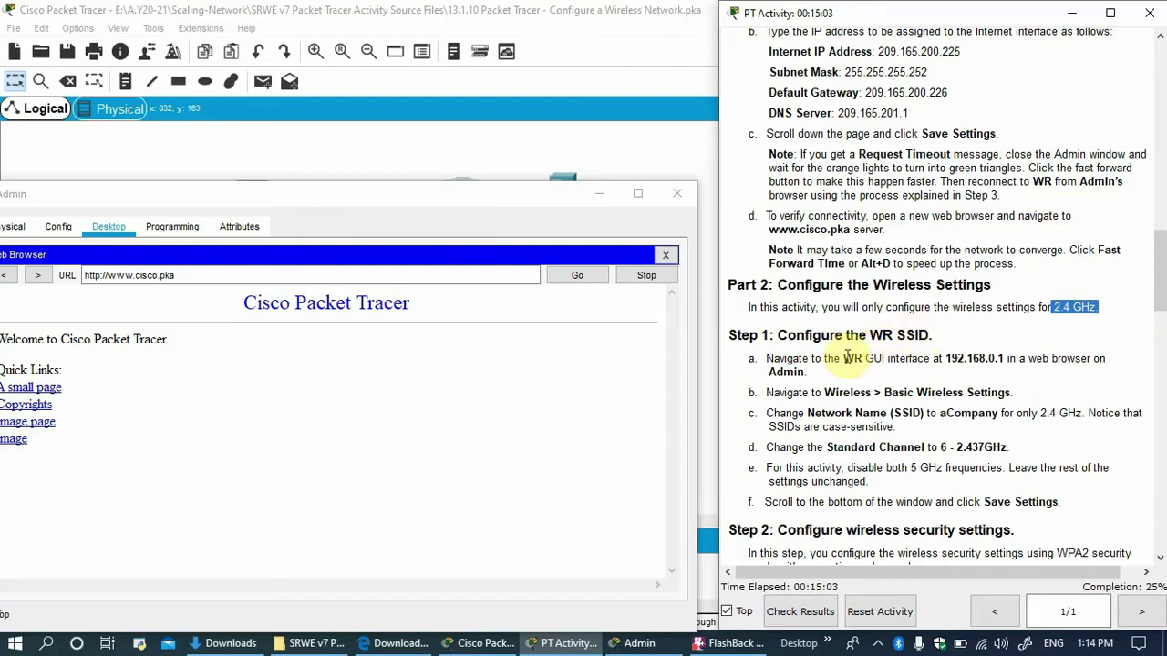
{"action": "scroll", "coordinate": [848, 358], "scroll_direction": "down", "scroll_amount": 3}
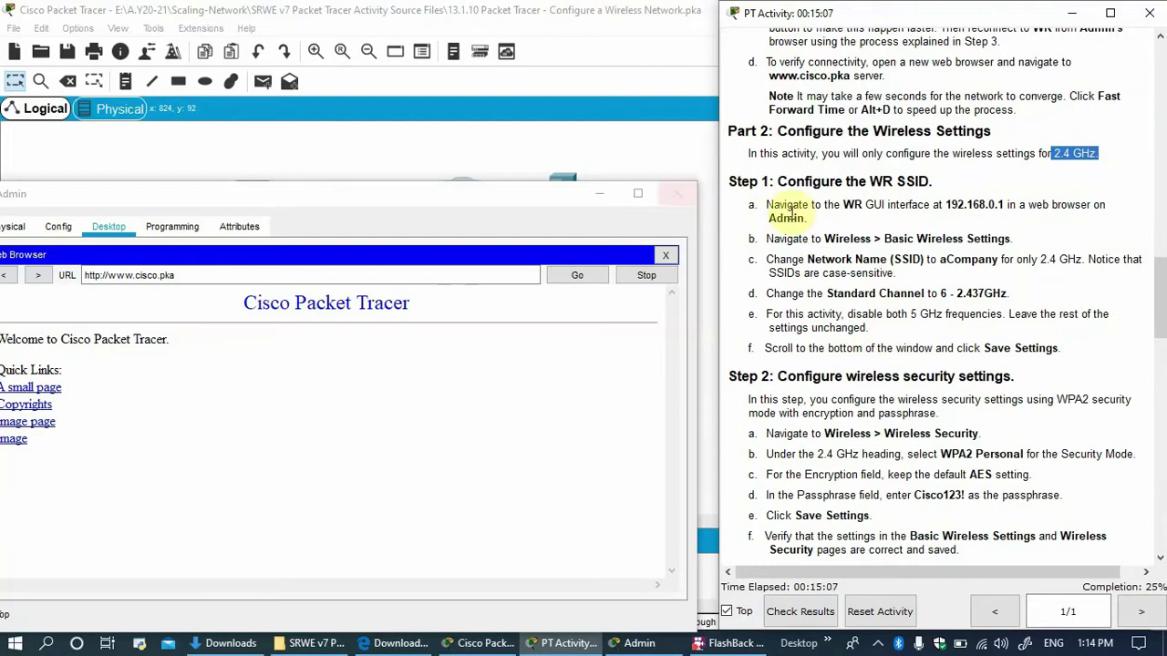
{"action": "left_click", "coordinate": [676, 193]}
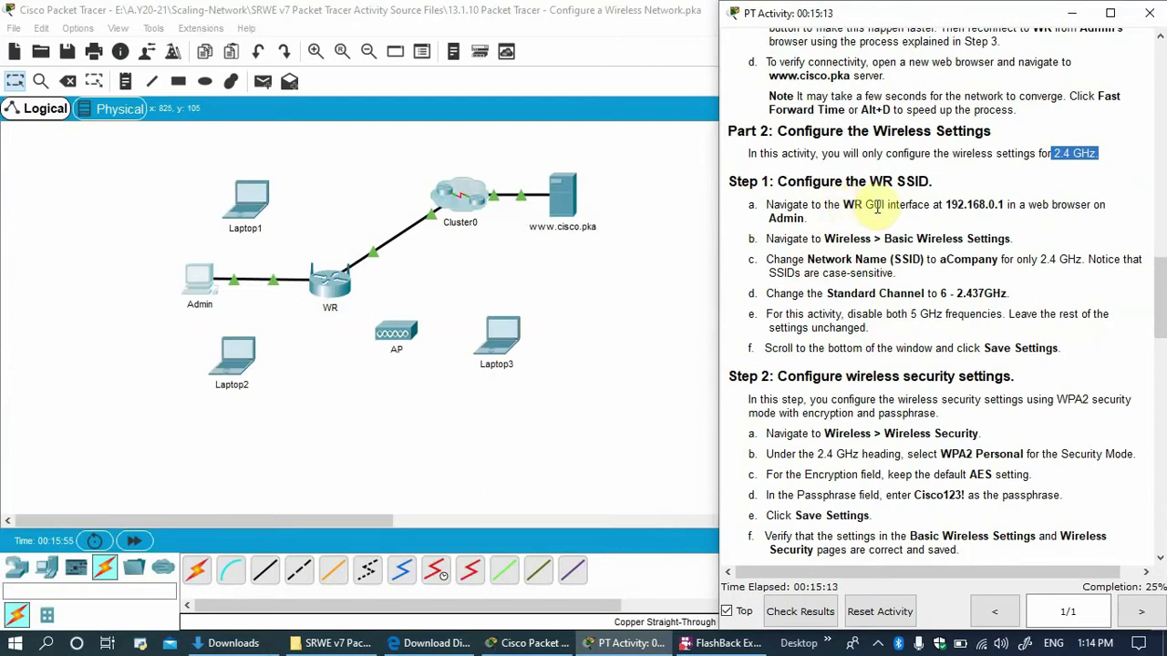
{"action": "left_click_drag", "start_coordinate": [1004, 205], "coordinate": [951, 202]}
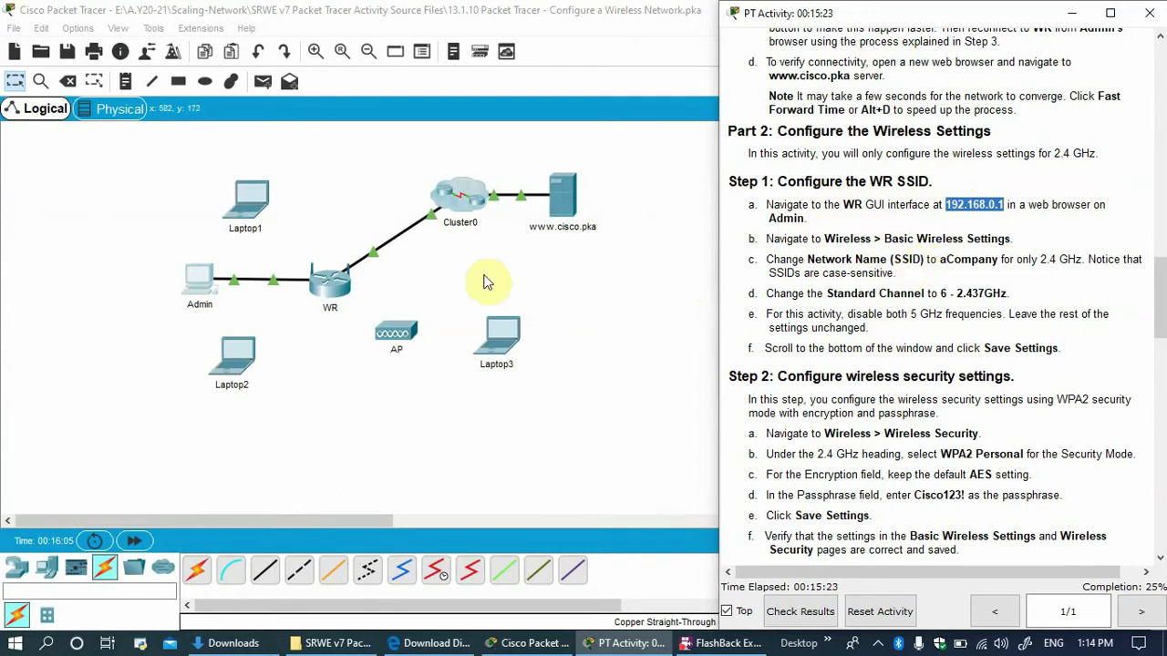
{"action": "left_click", "coordinate": [186, 289]}
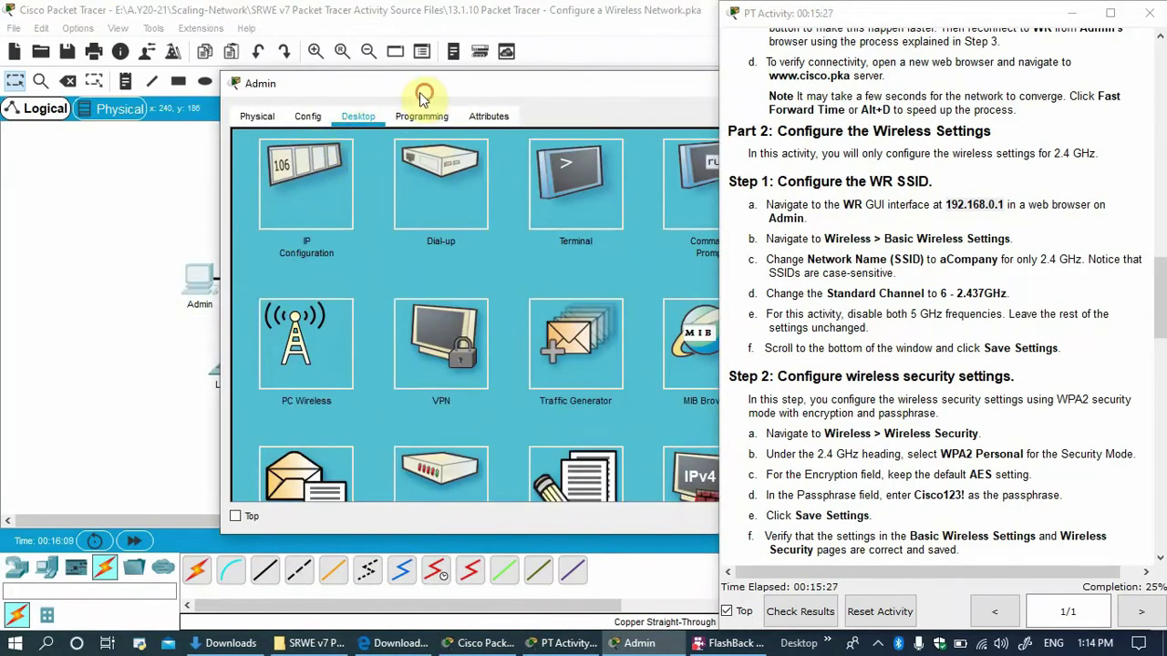
Browse to WR's management page at 192.168.0.1 from Admin's web browser.
{"action": "left_click_drag", "start_coordinate": [422, 95], "coordinate": [151, 86]}
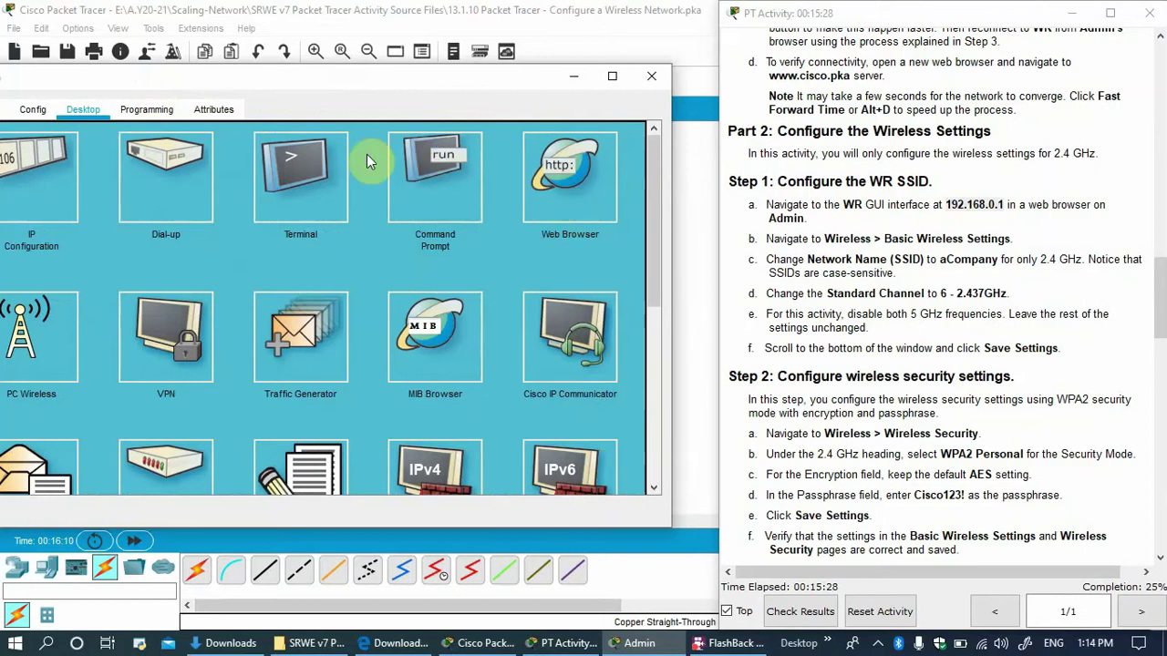
{"action": "left_click", "coordinate": [570, 178]}
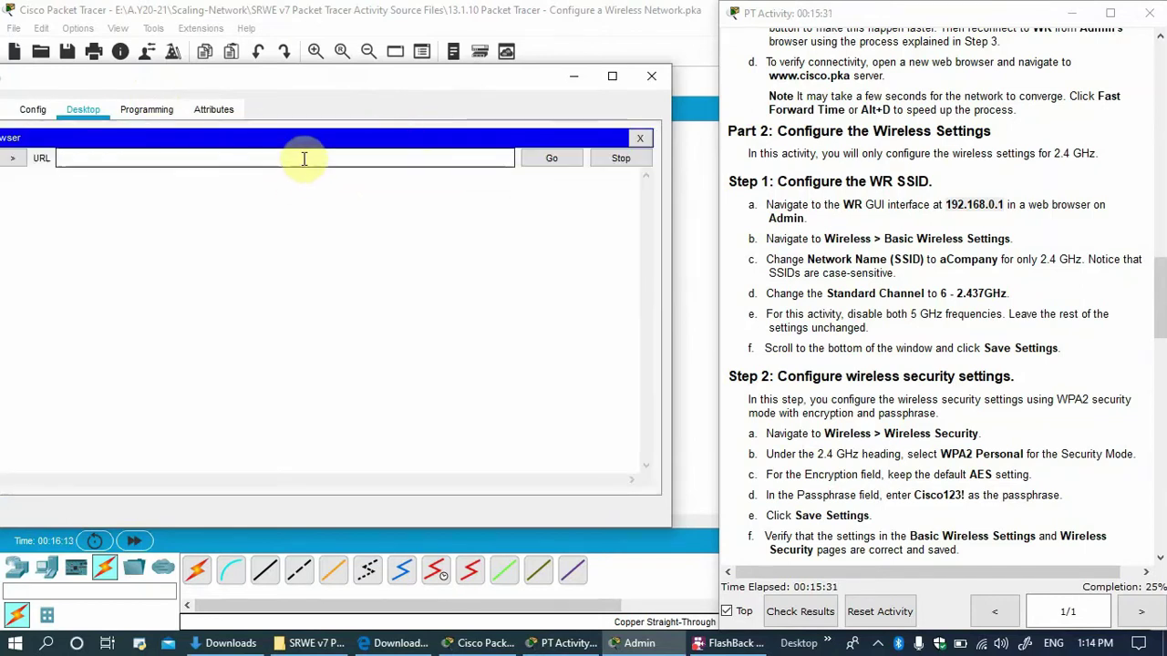
{"action": "type", "text": "192.168.0.1"}
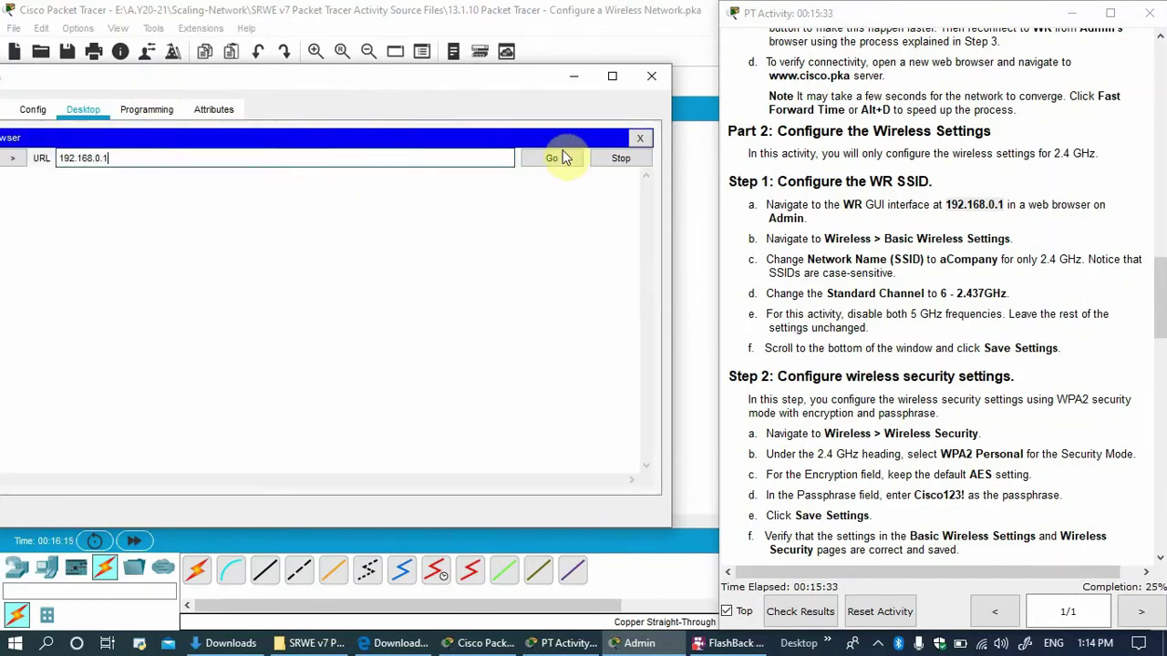
{"action": "left_click", "coordinate": [556, 158]}
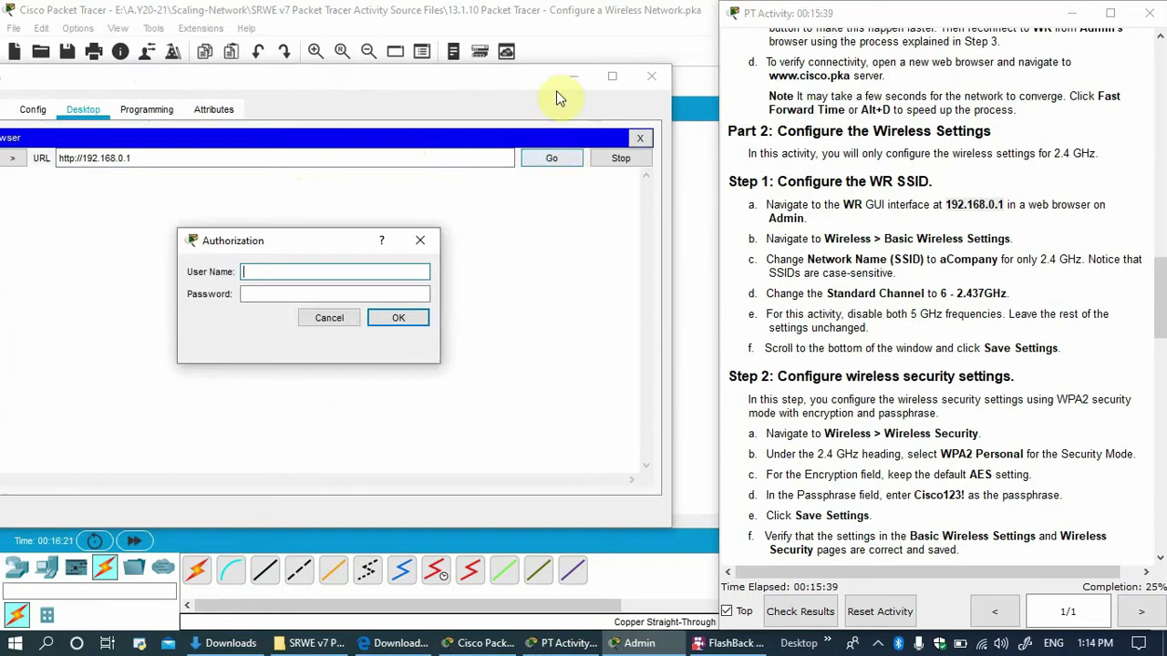
Sign in to WR with the admin user name and its password.
{"action": "left_click_drag", "start_coordinate": [430, 79], "coordinate": [461, 70]}
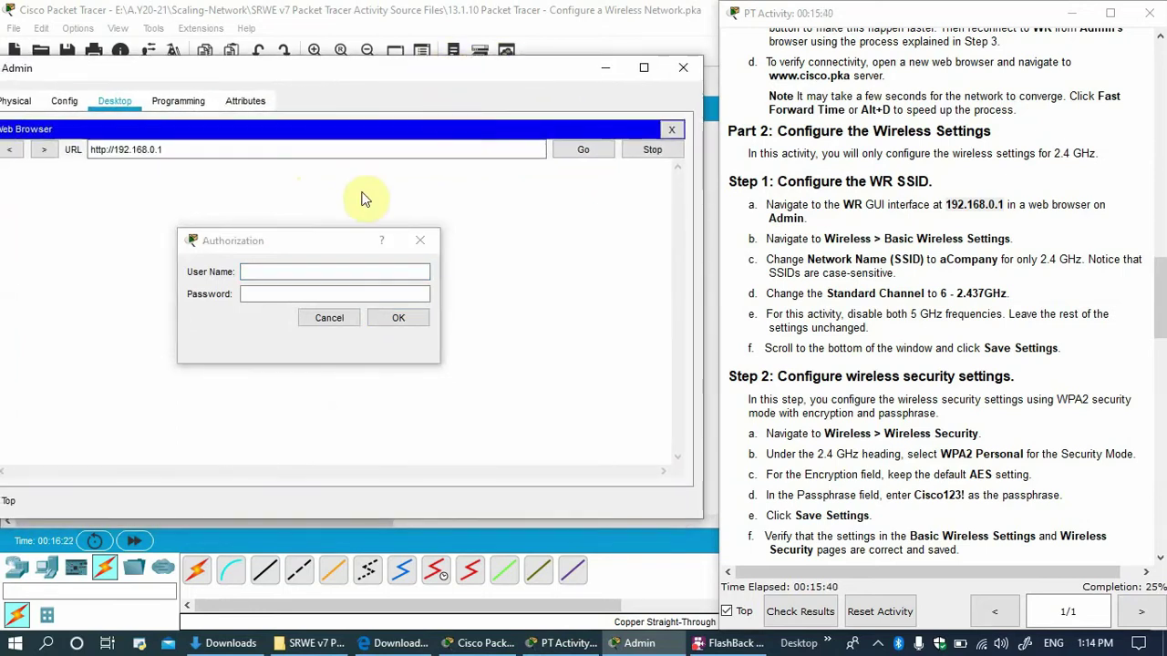
{"action": "left_click", "coordinate": [334, 271]}
{"action": "type", "text": "admin"}
{"action": "key", "text": "Tab"}
{"action": "type", "text": "admin"}
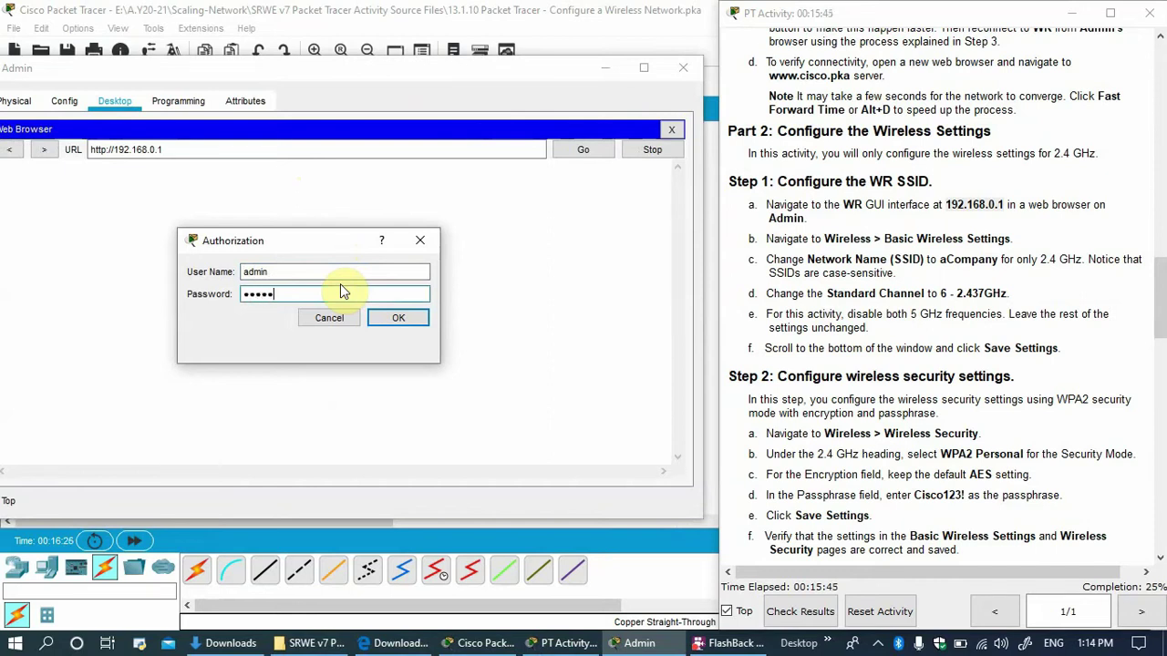
{"action": "left_click", "coordinate": [399, 318]}
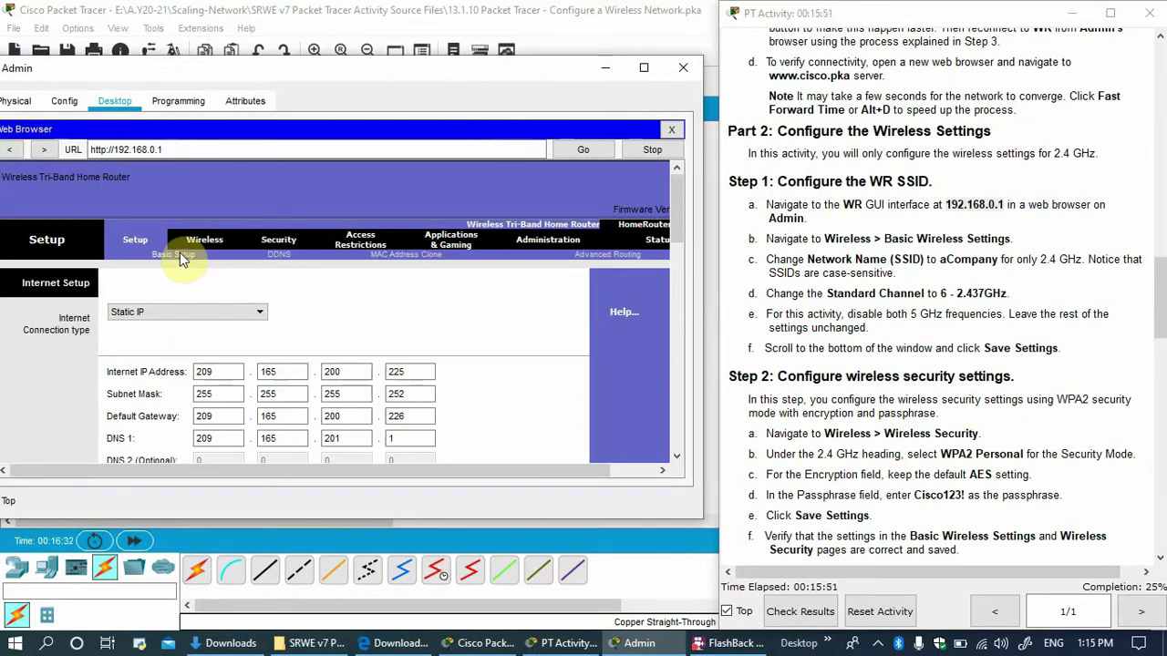
On Basic Wireless Settings, rename the 2.4 GHz network from Default to aCompany.
{"action": "left_click", "coordinate": [203, 239]}
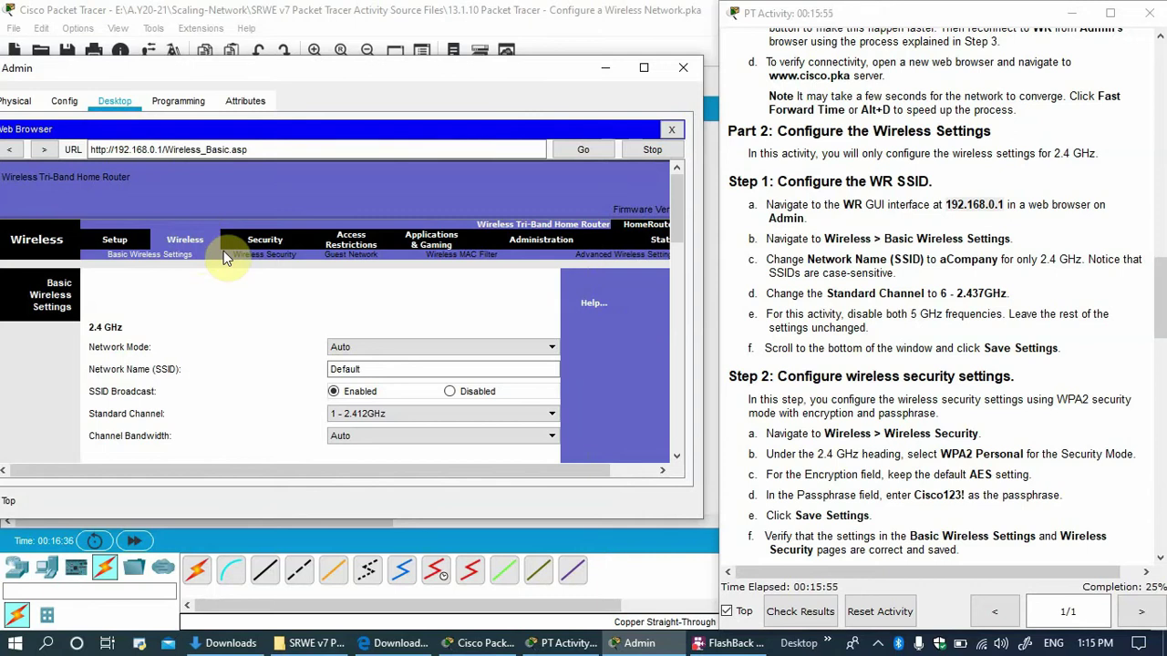
{"action": "scroll", "coordinate": [319, 328], "scroll_direction": "down", "scroll_amount": 1}
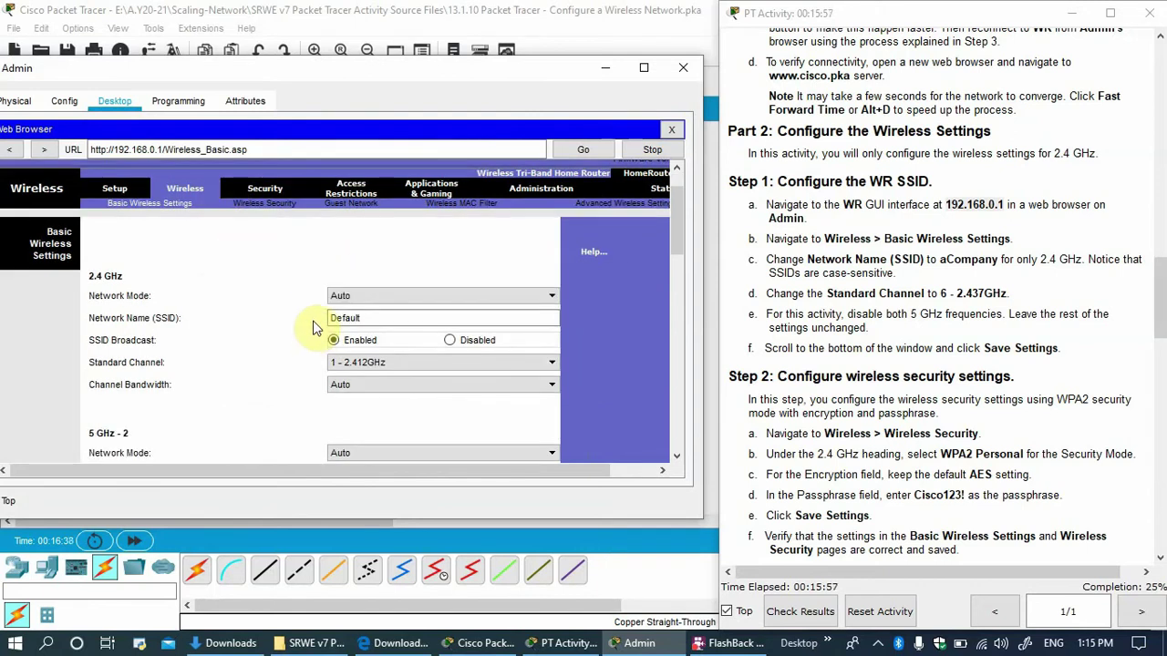
{"action": "left_click", "coordinate": [377, 318]}
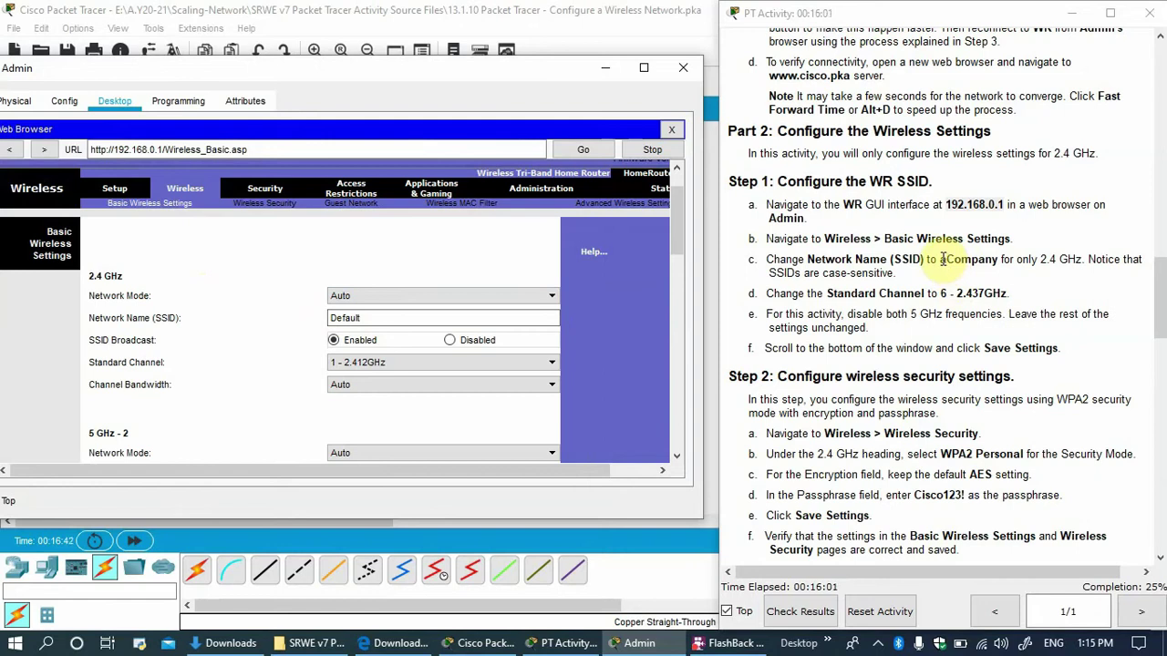
{"action": "left_click_drag", "start_coordinate": [941, 260], "coordinate": [1000, 261]}
{"action": "key", "text": "ctrl+c"}
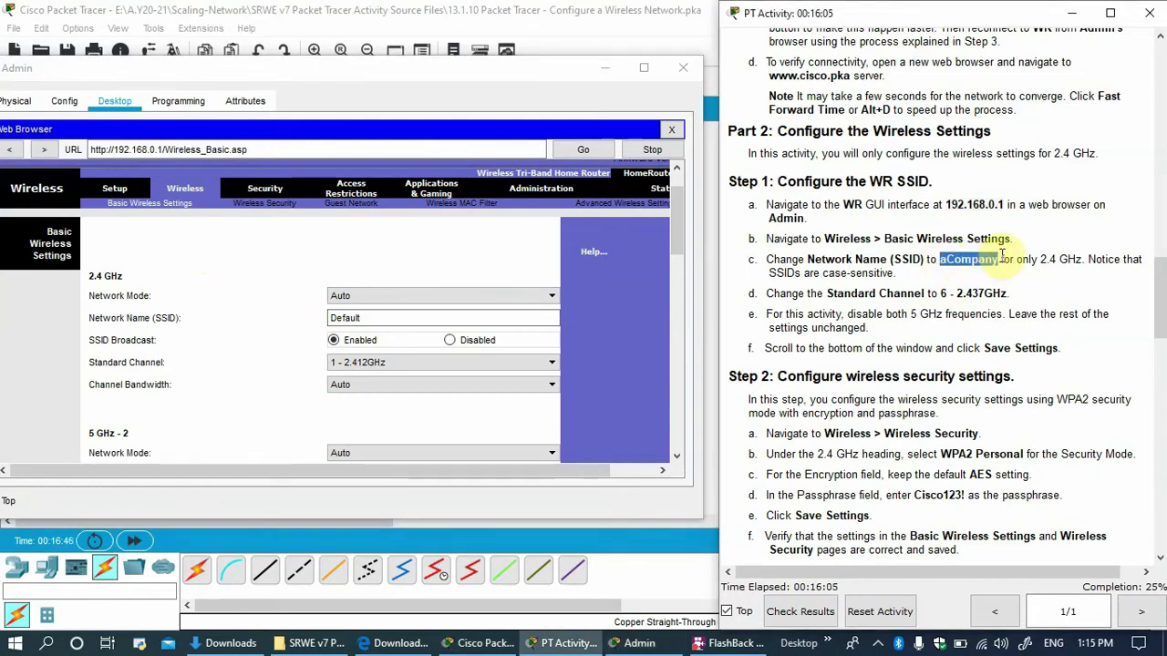
{"action": "left_click", "coordinate": [407, 315]}
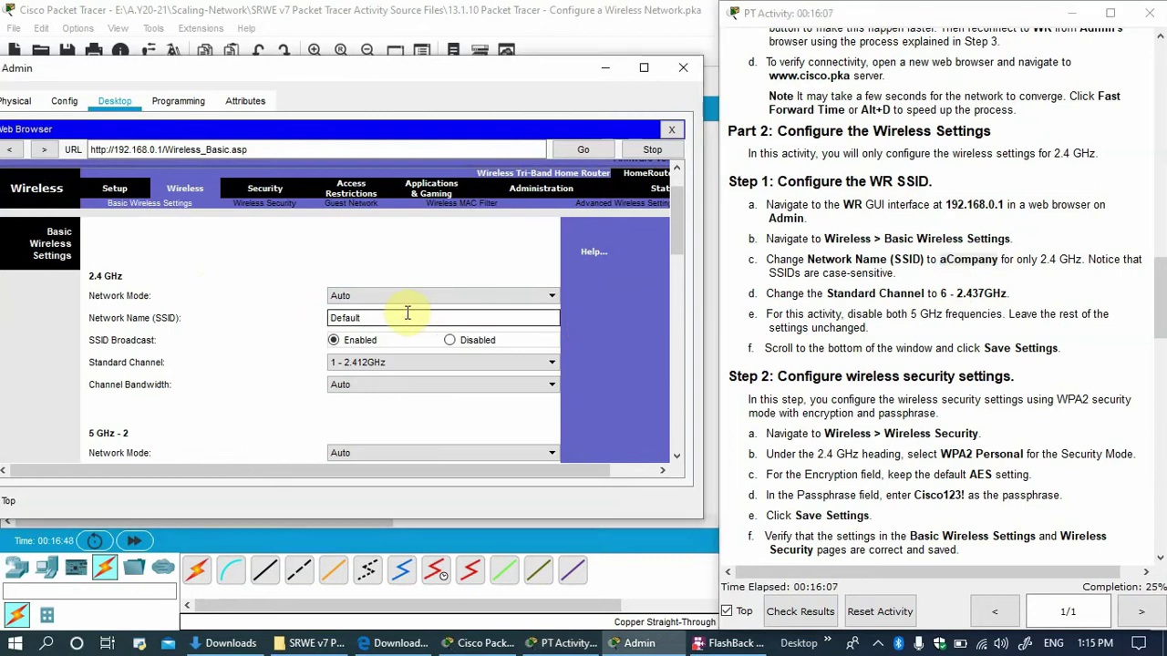
{"action": "left_click_drag", "start_coordinate": [406, 314], "coordinate": [313, 319]}
{"action": "key", "text": "ctrl+v"}
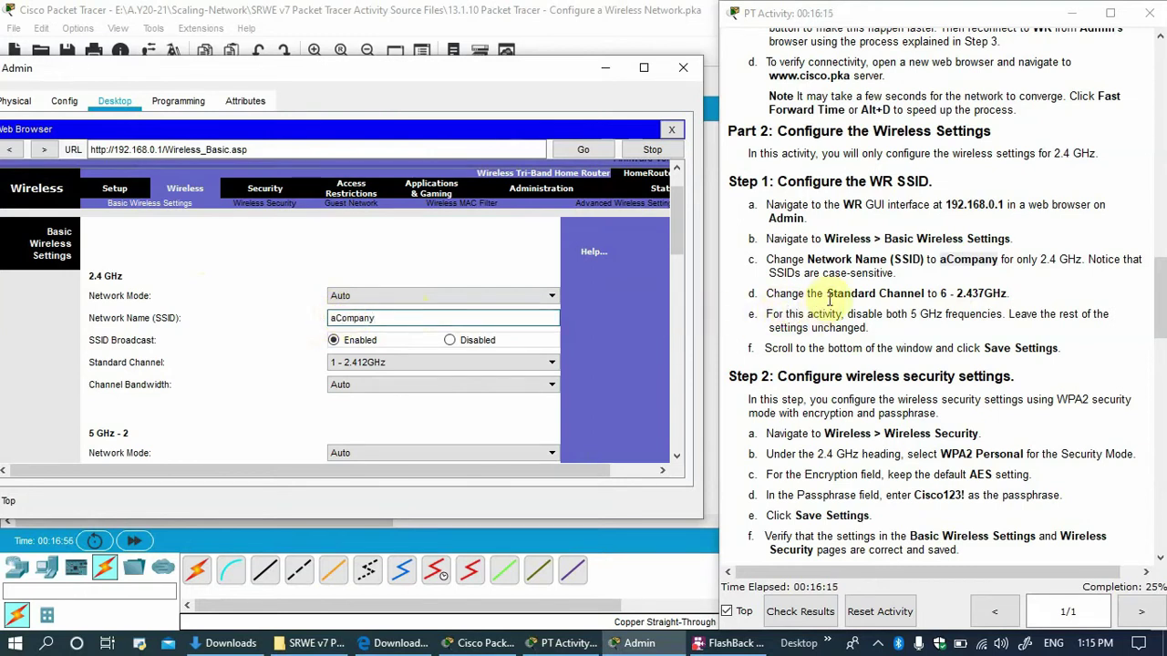
Set the 2.4 GHz channel to 6 - 2.437GHz and save the wireless settings.
{"action": "mouse_move", "coordinate": [676, 239]}
{"action": "left_mouse_down"}
{"action": "mouse_move", "coordinate": [672, 268]}
{"action": "mouse_move", "coordinate": [662, 255]}
{"action": "left_mouse_up"}
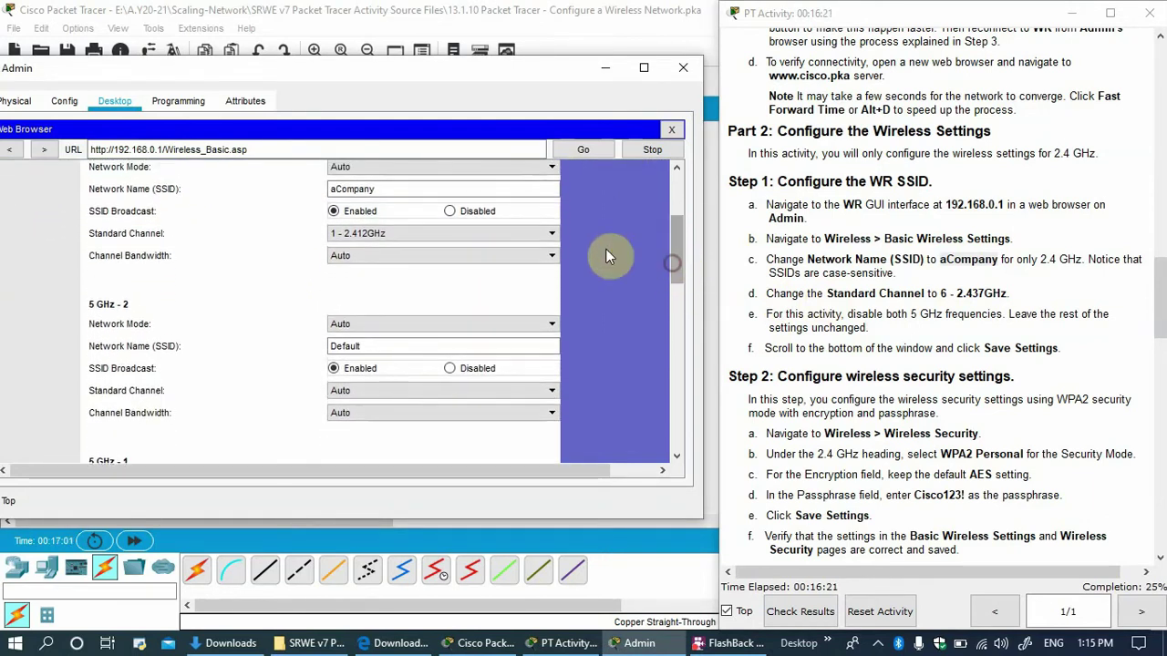
{"action": "left_click", "coordinate": [548, 234]}
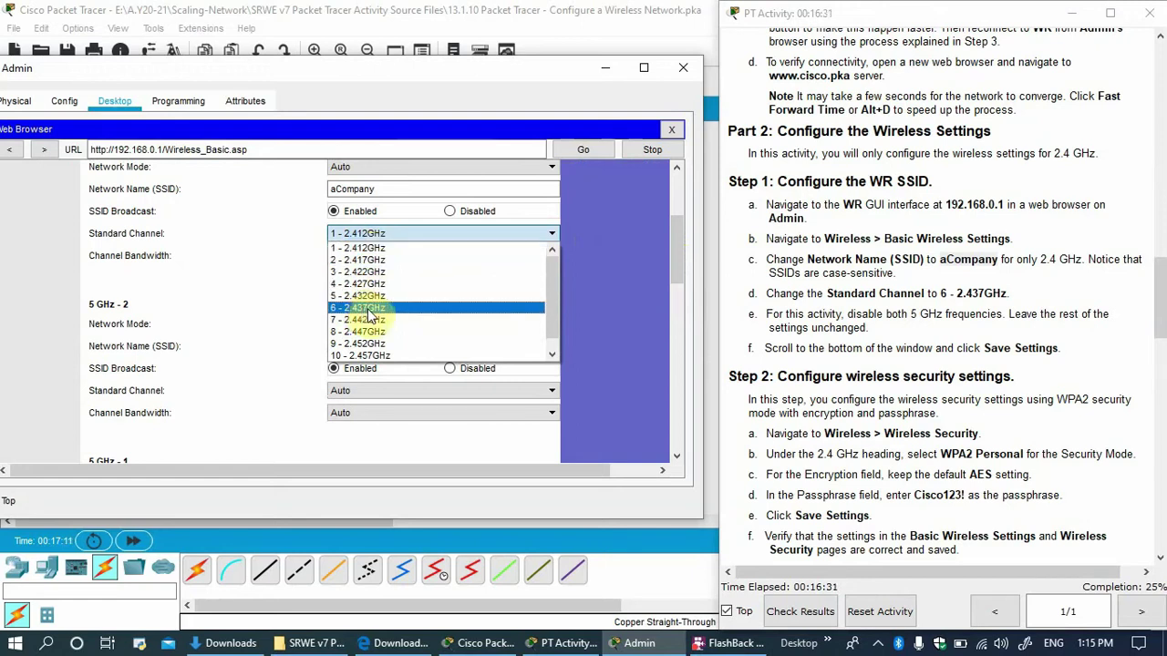
{"action": "left_click", "coordinate": [368, 309]}
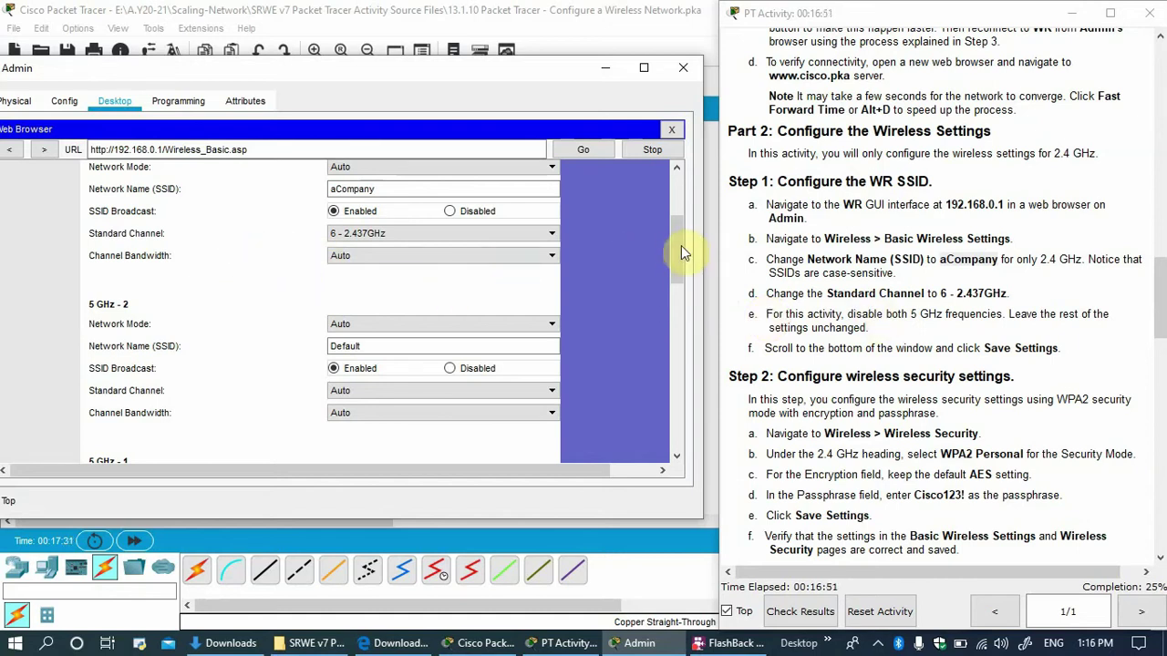
{"action": "left_click_drag", "start_coordinate": [679, 249], "coordinate": [679, 303]}
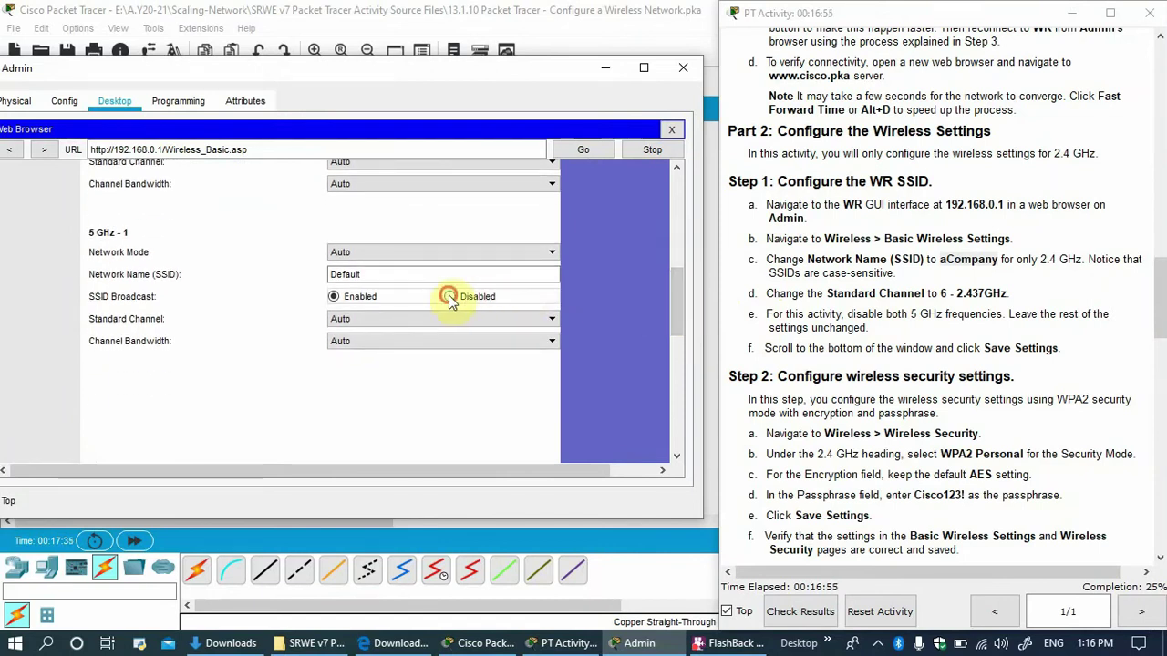
{"action": "left_click_drag", "start_coordinate": [681, 307], "coordinate": [666, 431]}
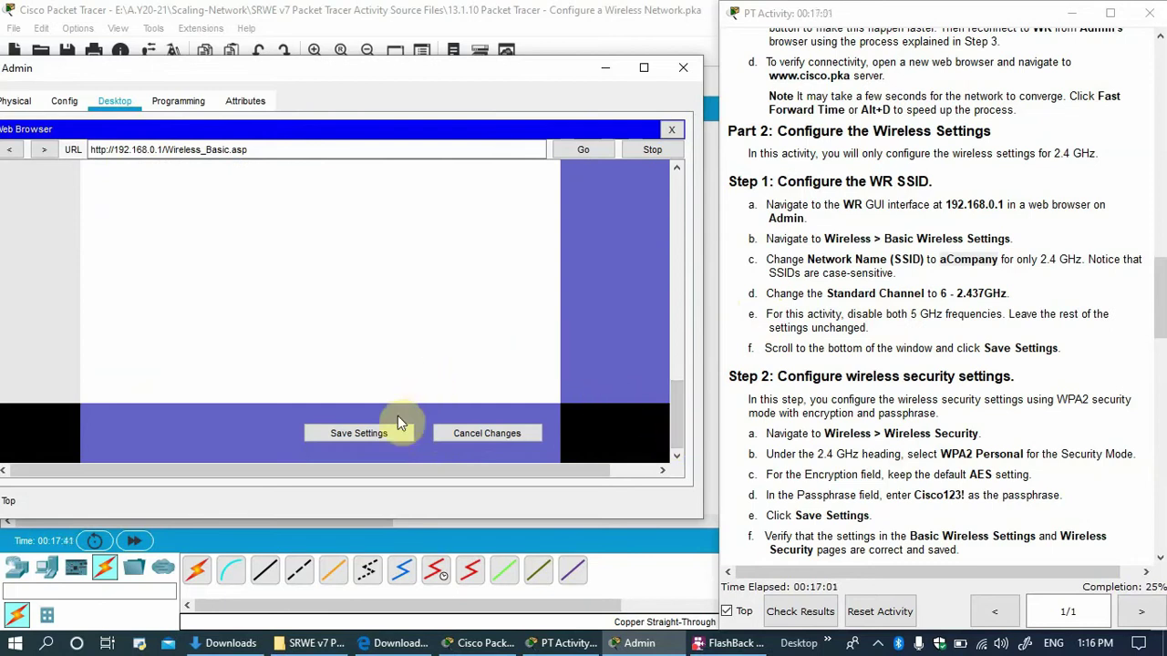
{"action": "left_click", "coordinate": [352, 438]}
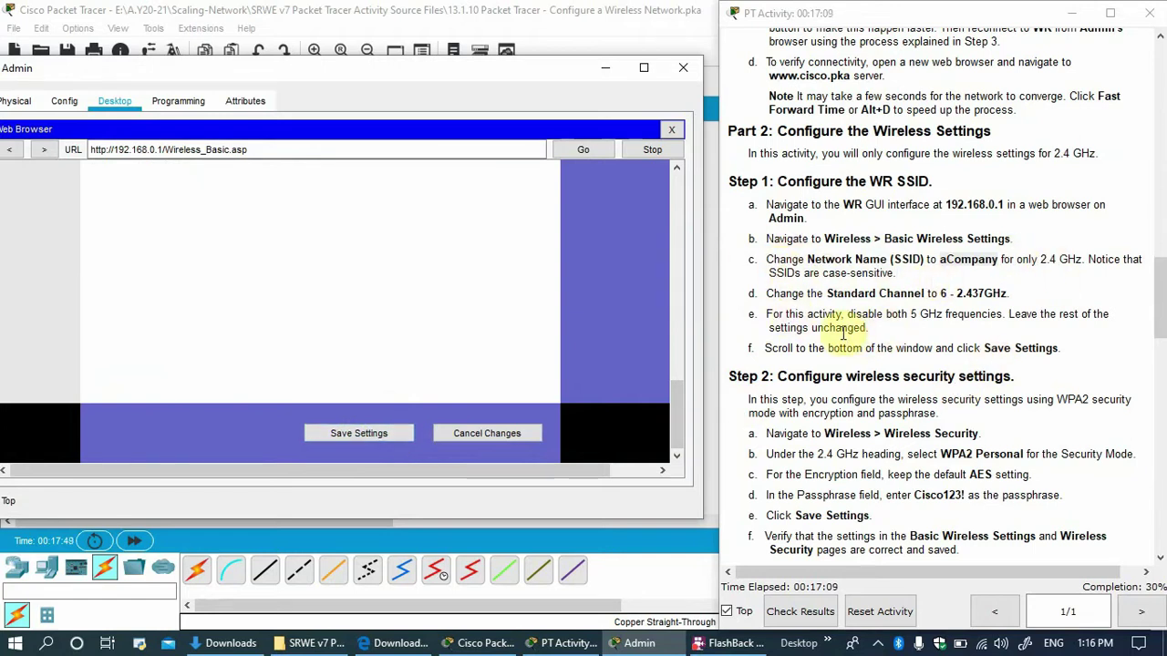
{"action": "scroll", "coordinate": [827, 345], "scroll_direction": "down", "scroll_amount": 1}
{"action": "scroll", "coordinate": [827, 345], "scroll_direction": "down", "scroll_amount": 2}
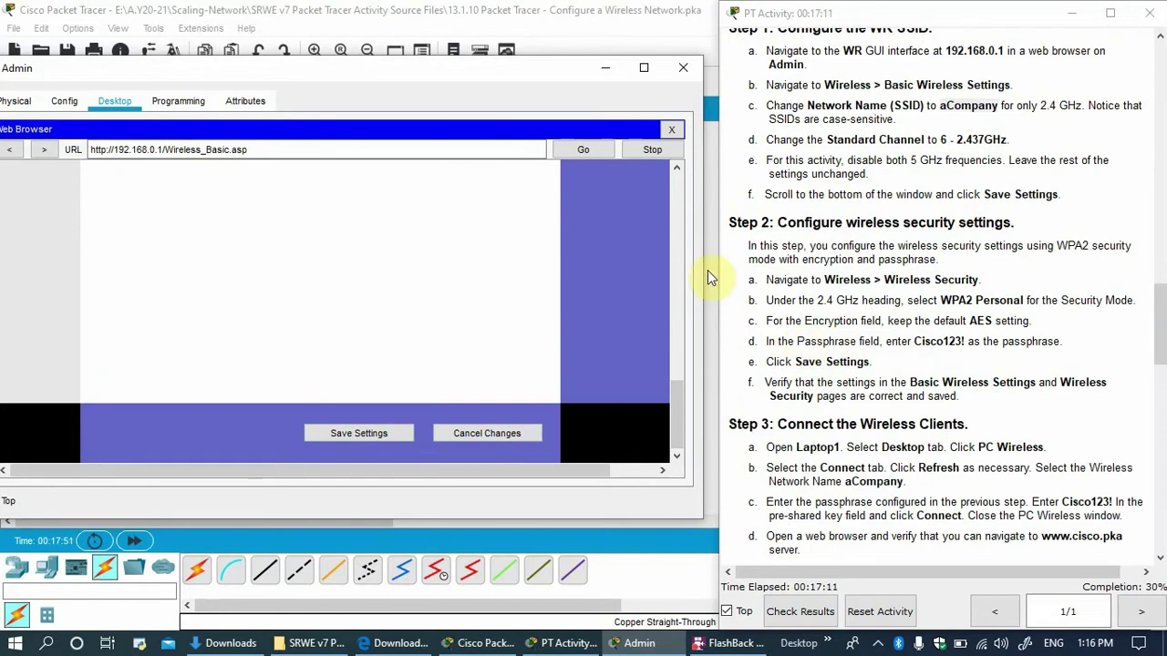
Close Admin's browser and window, review the WPA2 Personal instructions, then reopen the Admin PC.
{"action": "left_click", "coordinate": [674, 132]}
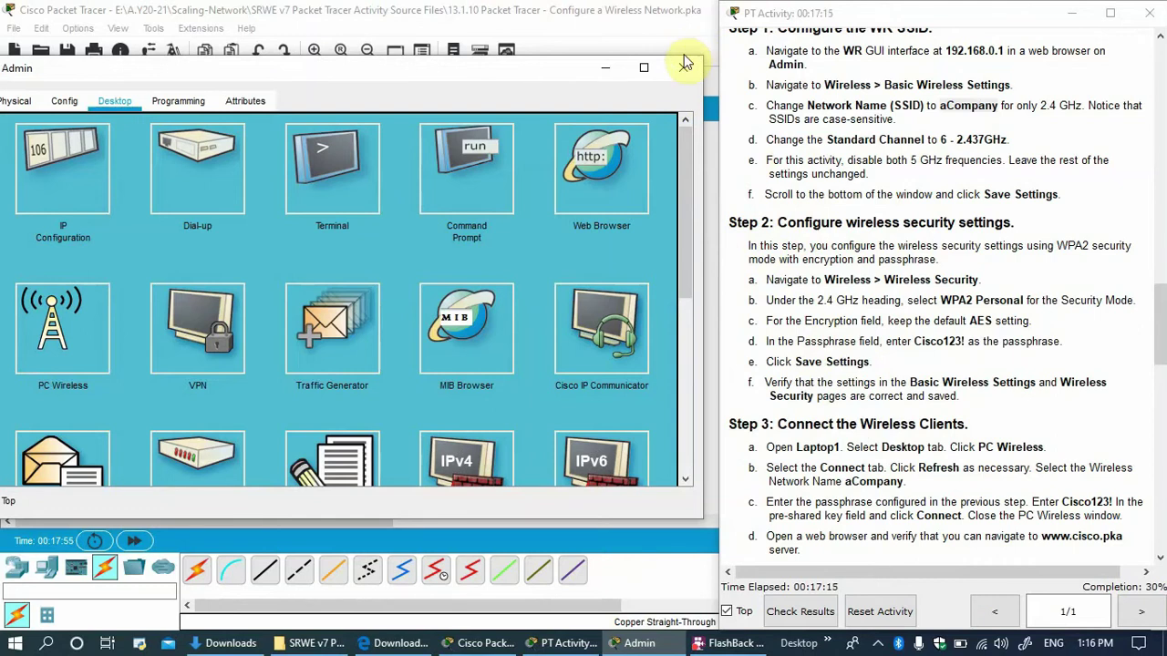
{"action": "left_click", "coordinate": [685, 65]}
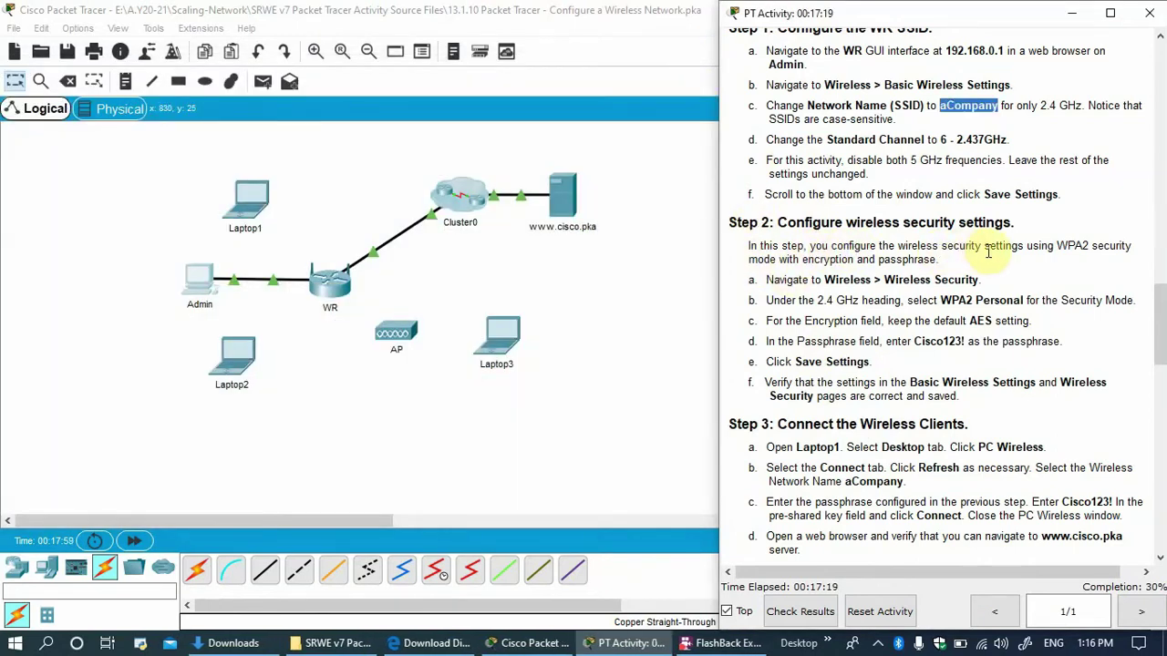
{"action": "left_click", "coordinate": [1058, 246]}
{"action": "left_click_drag", "start_coordinate": [1057, 246], "coordinate": [1127, 246]}
{"action": "left_click_drag", "start_coordinate": [814, 260], "coordinate": [931, 260]}
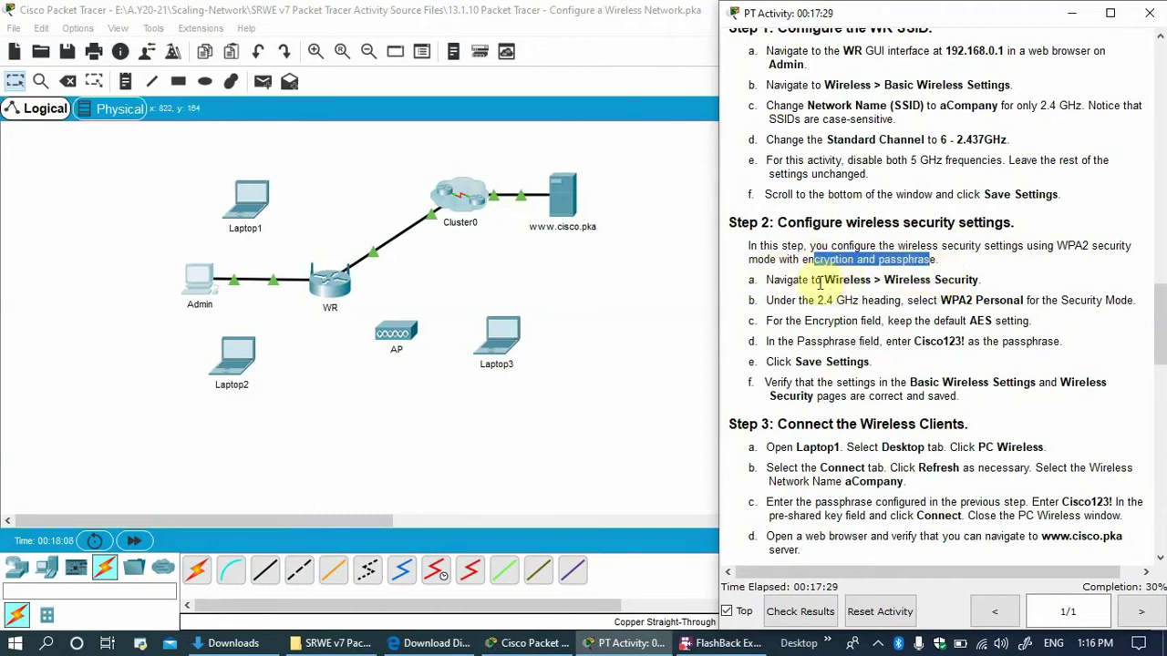
{"action": "left_click_drag", "start_coordinate": [791, 299], "coordinate": [875, 301]}
{"action": "left_click_drag", "start_coordinate": [951, 301], "coordinate": [1007, 301]}
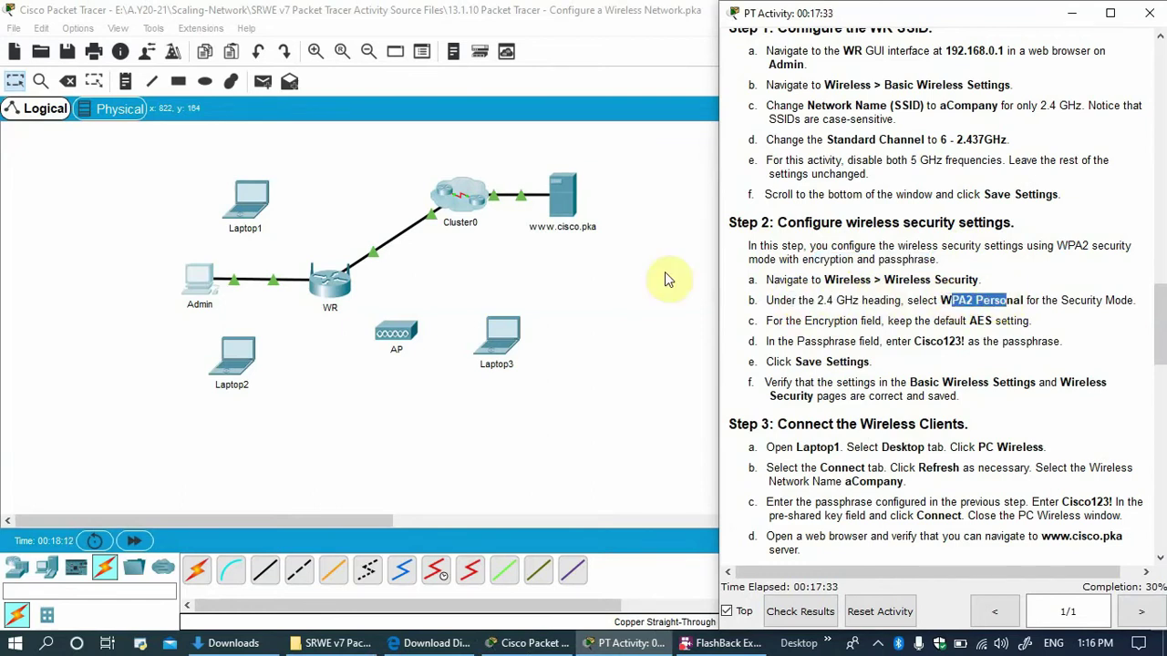
{"action": "left_click", "coordinate": [206, 286]}
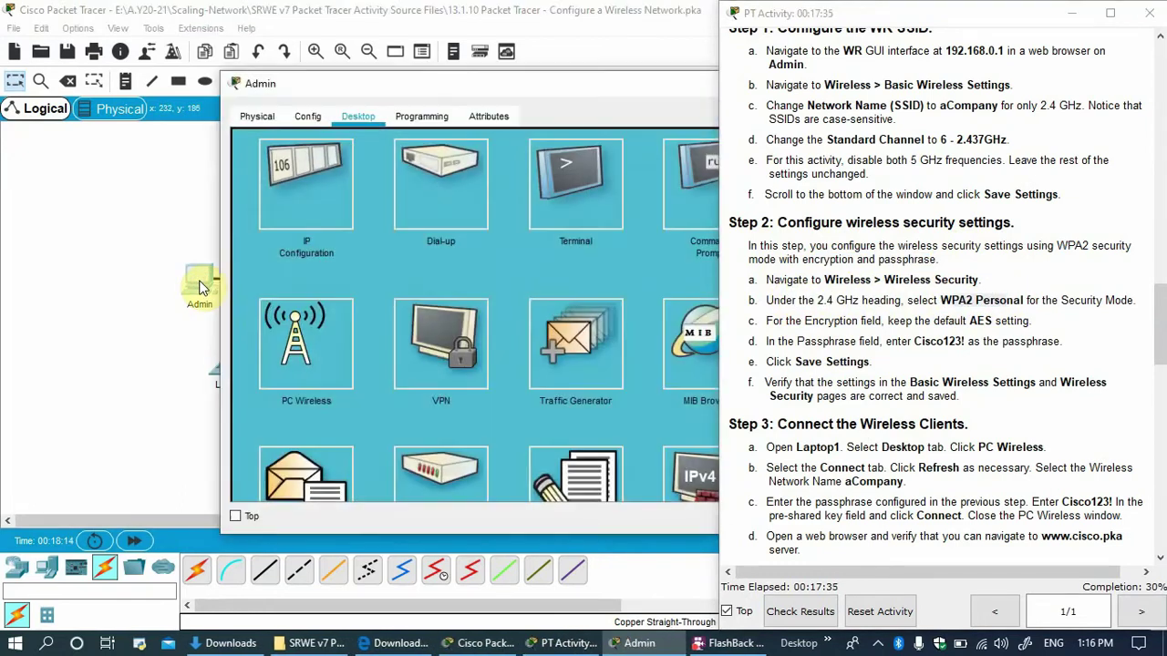
Load WR's page at 192.168.0.1 in Admin's web browser.
{"action": "left_click_drag", "start_coordinate": [466, 89], "coordinate": [234, 89]}
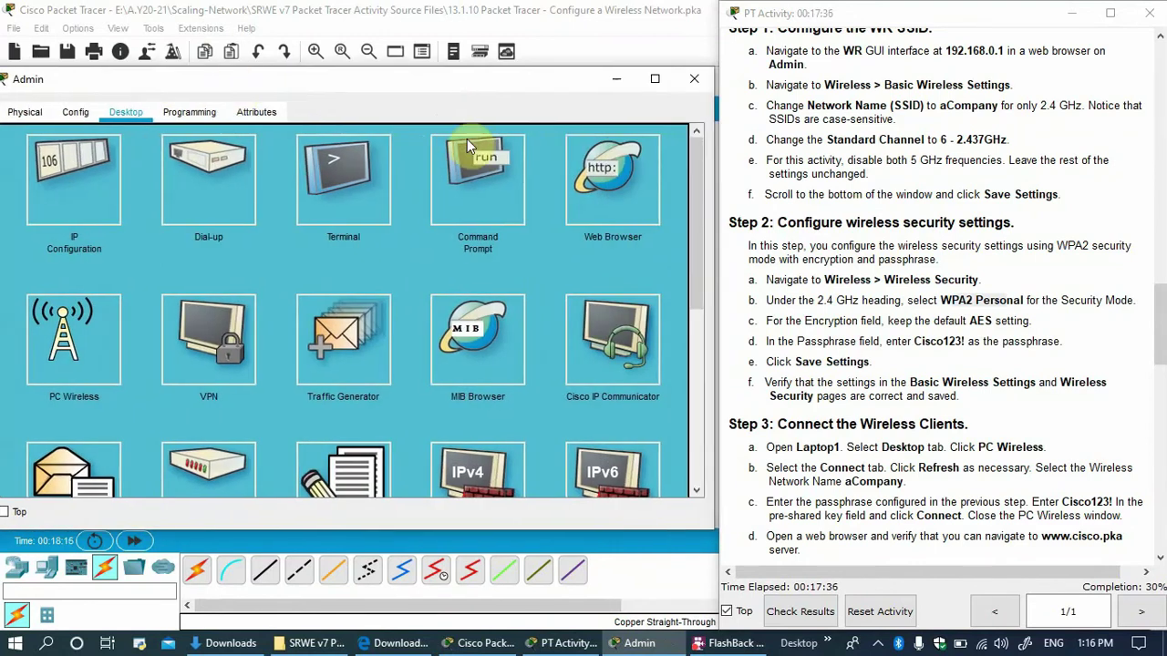
{"action": "left_click", "coordinate": [612, 173]}
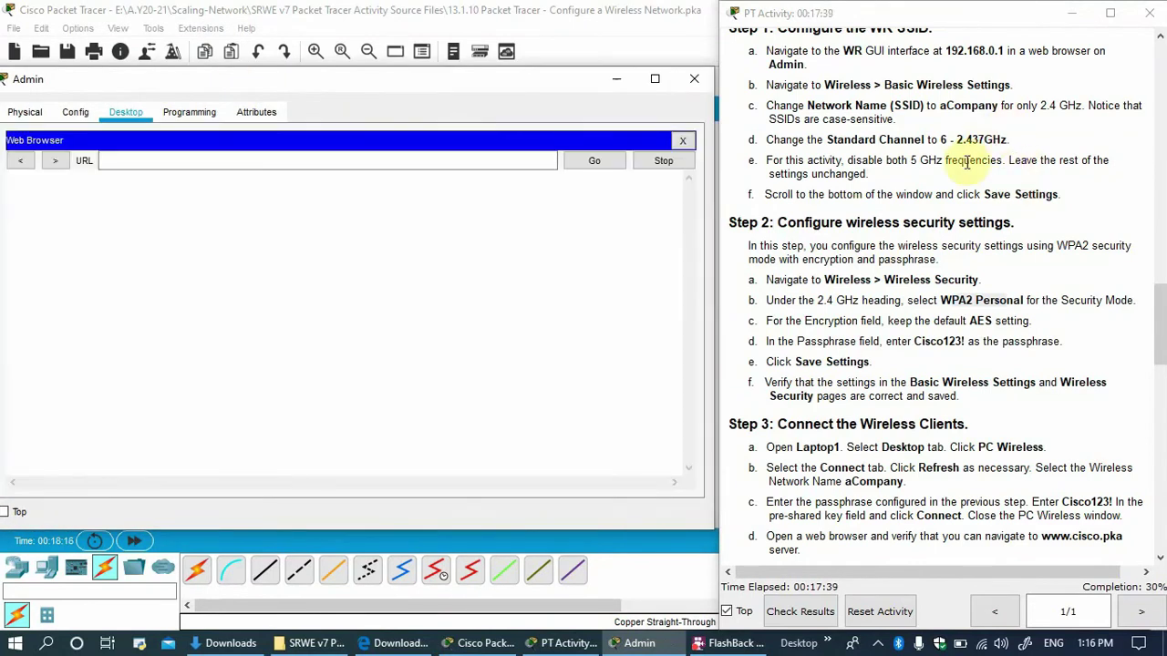
{"action": "left_click", "coordinate": [999, 51]}
{"action": "left_click_drag", "start_coordinate": [996, 51], "coordinate": [938, 52]}
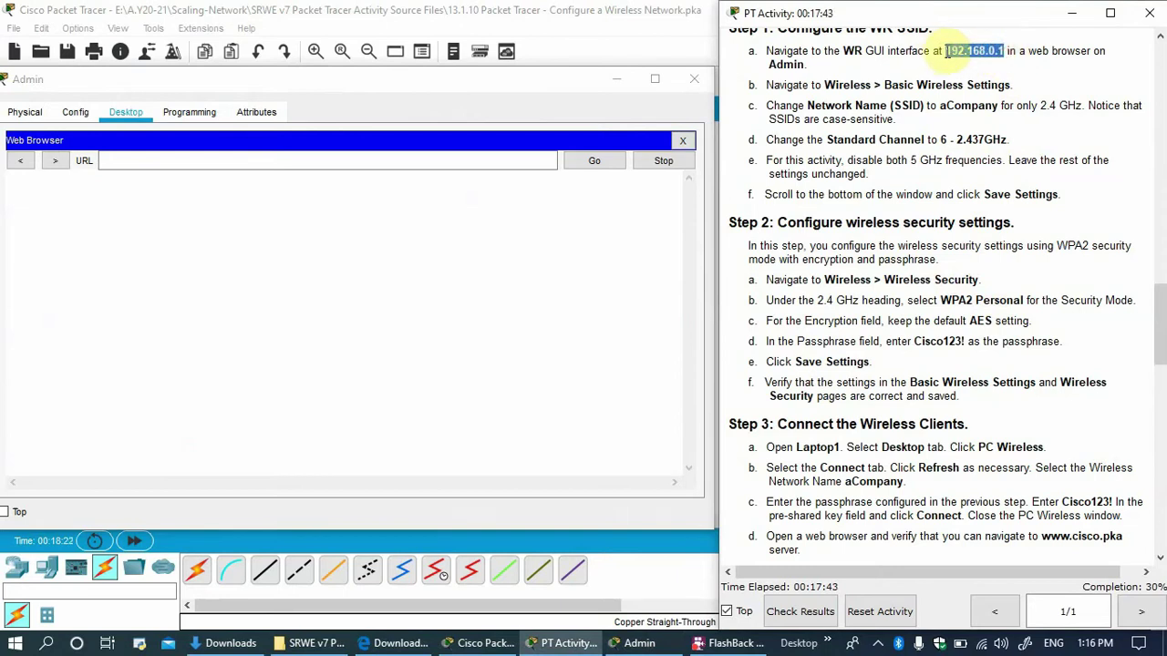
{"action": "left_click", "coordinate": [370, 161]}
{"action": "left_click", "coordinate": [594, 161]}
Log in with the admin credentials and go to Wireless > Wireless Security.
{"action": "type", "text": "admin"}
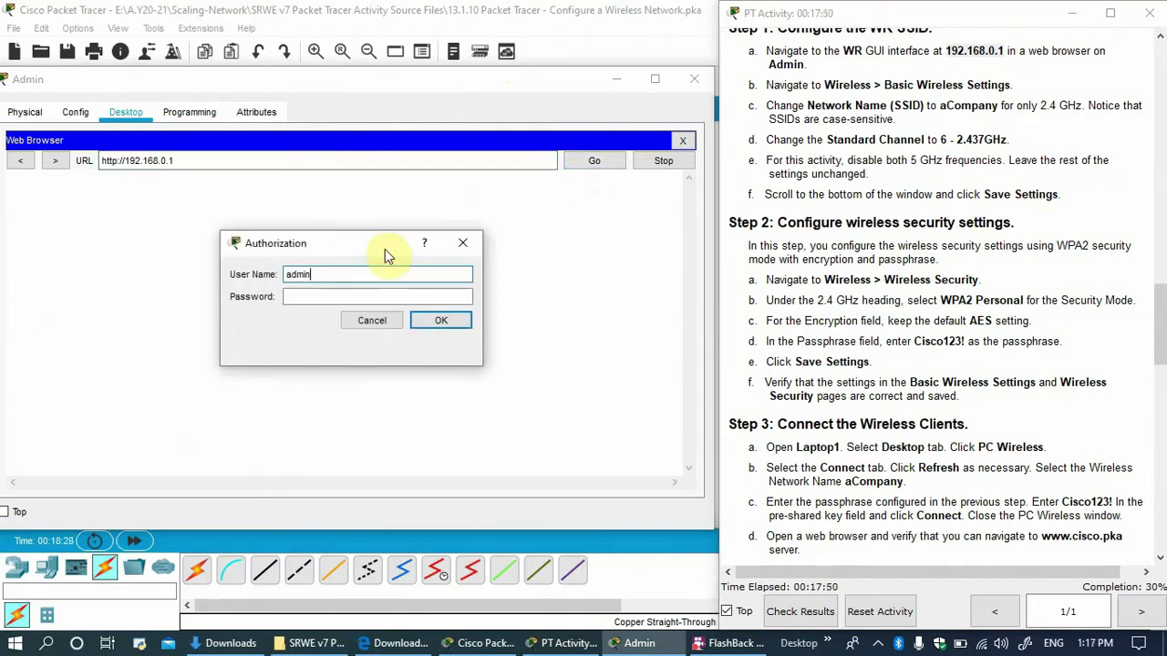
{"action": "key", "text": "Tab"}
{"action": "type", "text": "admin"}
{"action": "left_click", "coordinate": [438, 319]}
{"action": "left_click", "coordinate": [219, 250]}
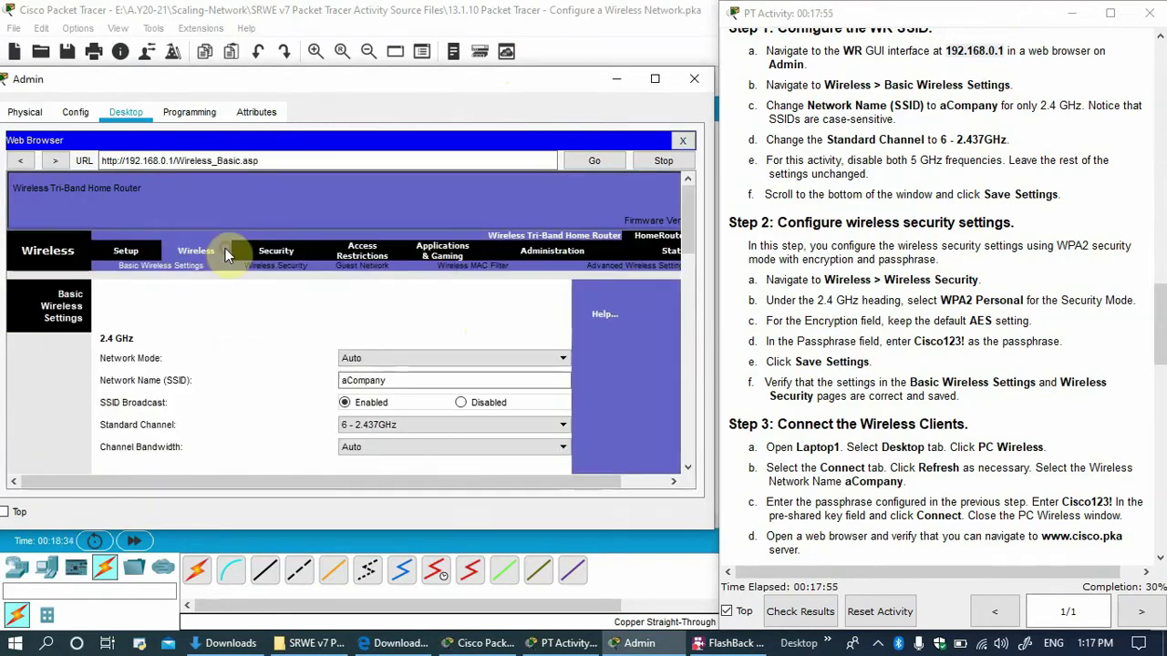
{"action": "scroll", "coordinate": [459, 296], "scroll_direction": "down", "scroll_amount": 2}
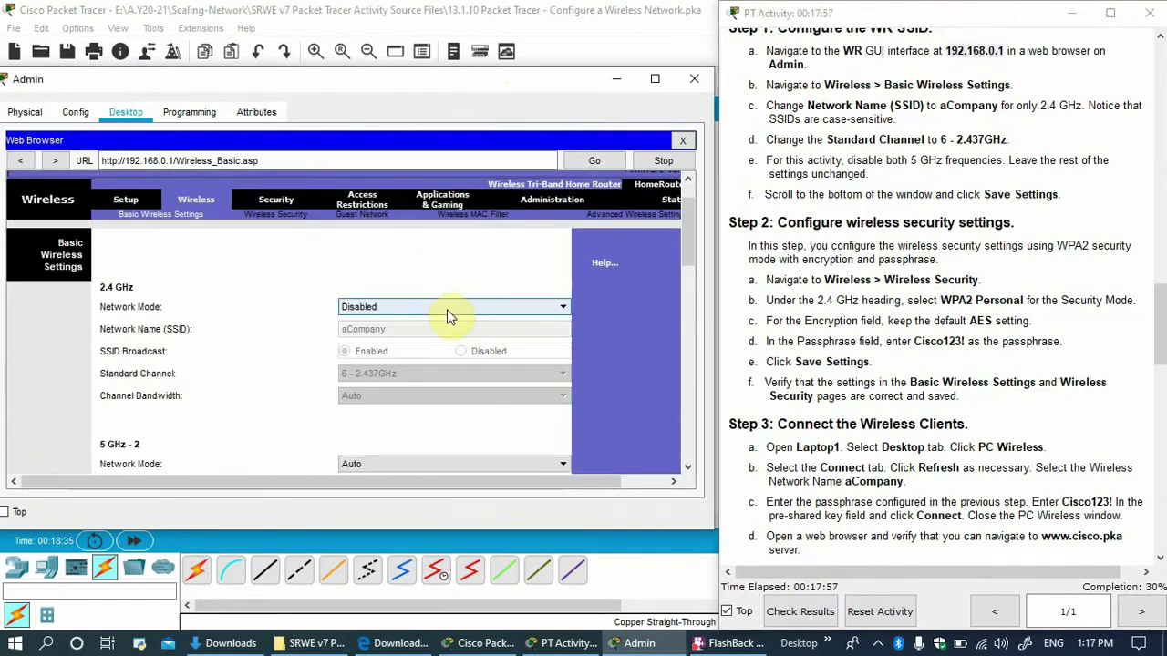
{"action": "scroll", "coordinate": [447, 309], "scroll_direction": "up", "scroll_amount": 1}
{"action": "left_click", "coordinate": [286, 217]}
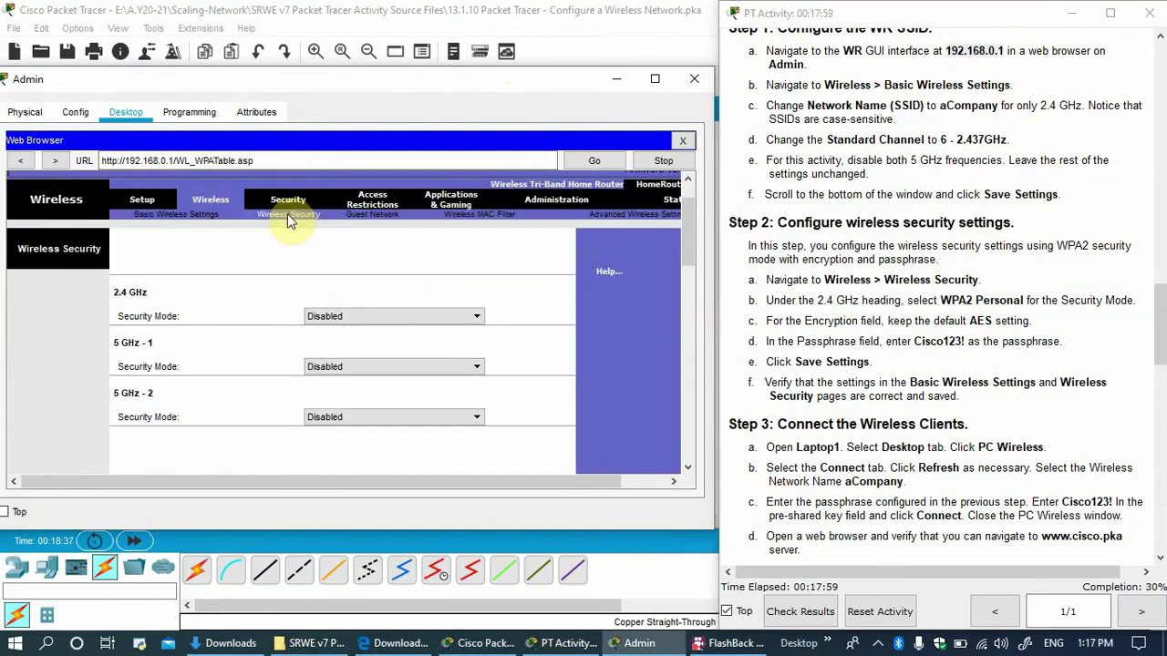
Set the 2.4 GHz security mode to WPA2 Personal with AES encryption.
{"action": "left_click", "coordinate": [371, 311]}
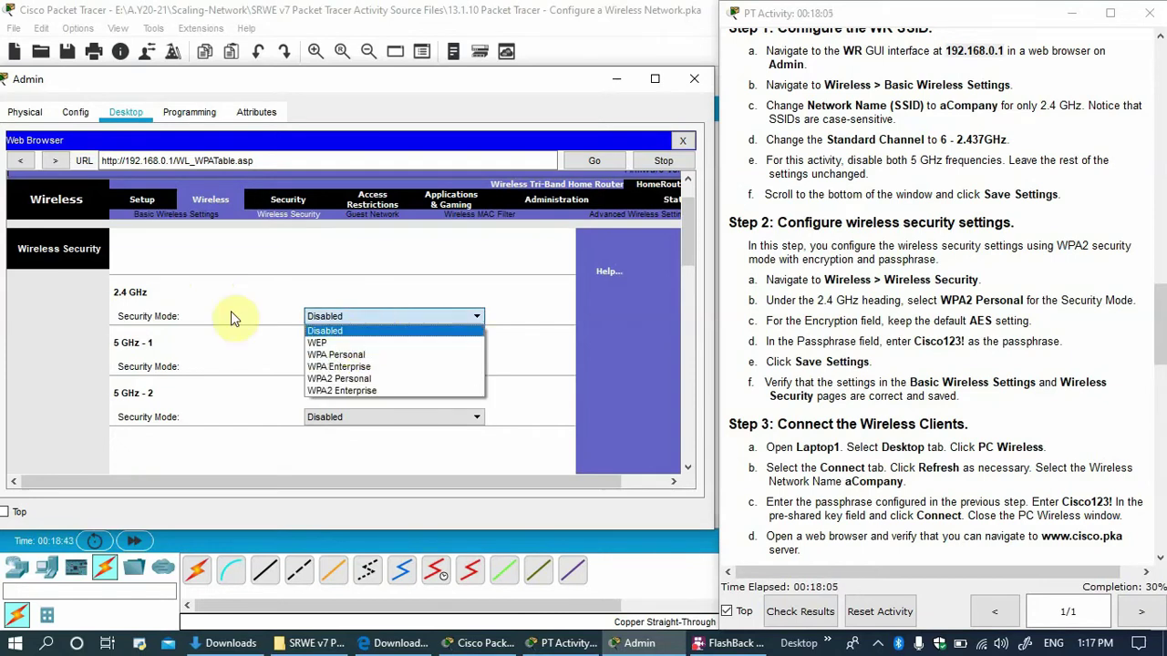
{"action": "left_click", "coordinate": [354, 384]}
{"action": "double_click", "coordinate": [955, 300]}
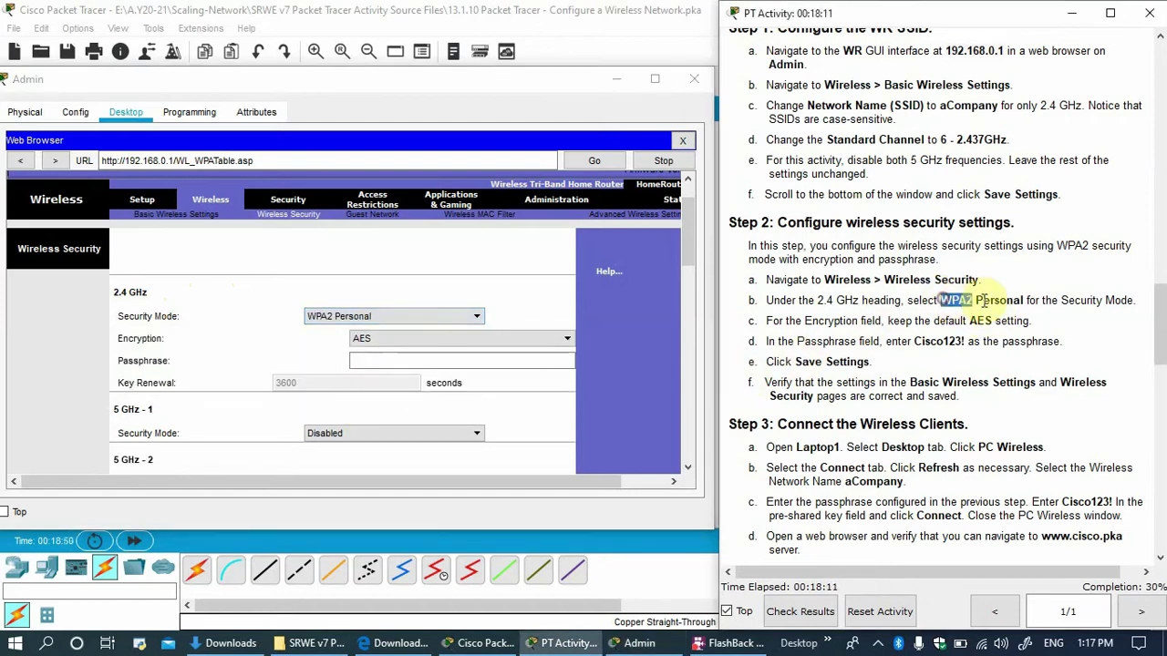
{"action": "left_click_drag", "start_coordinate": [983, 299], "coordinate": [1026, 300]}
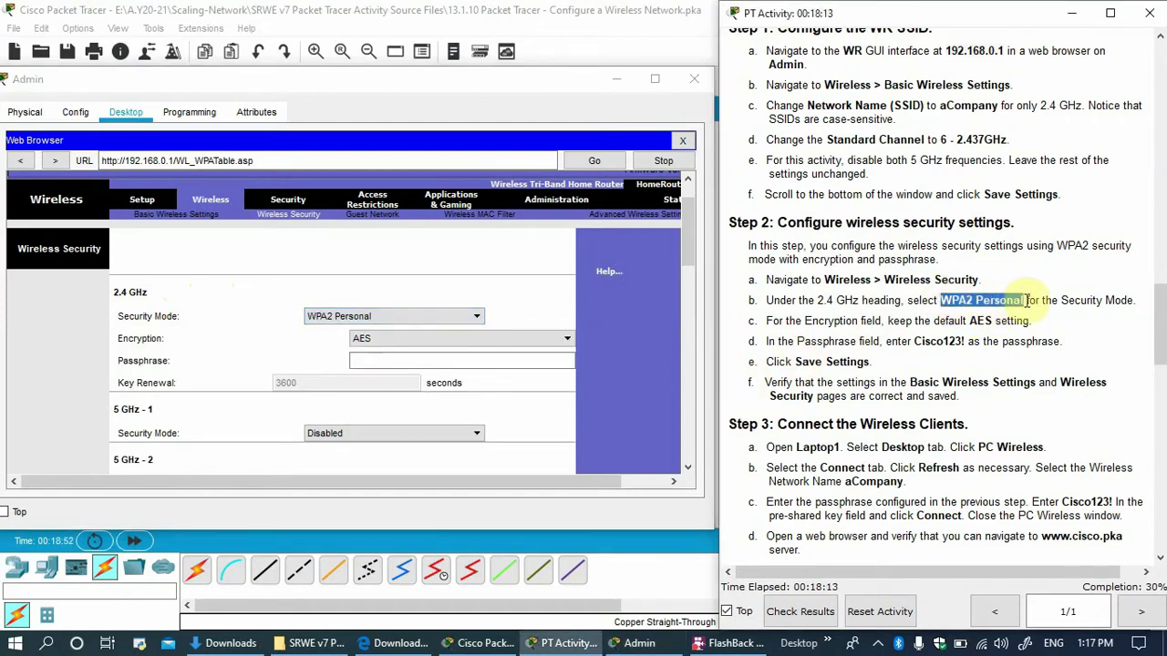
{"action": "left_click_drag", "start_coordinate": [965, 321], "coordinate": [1009, 322]}
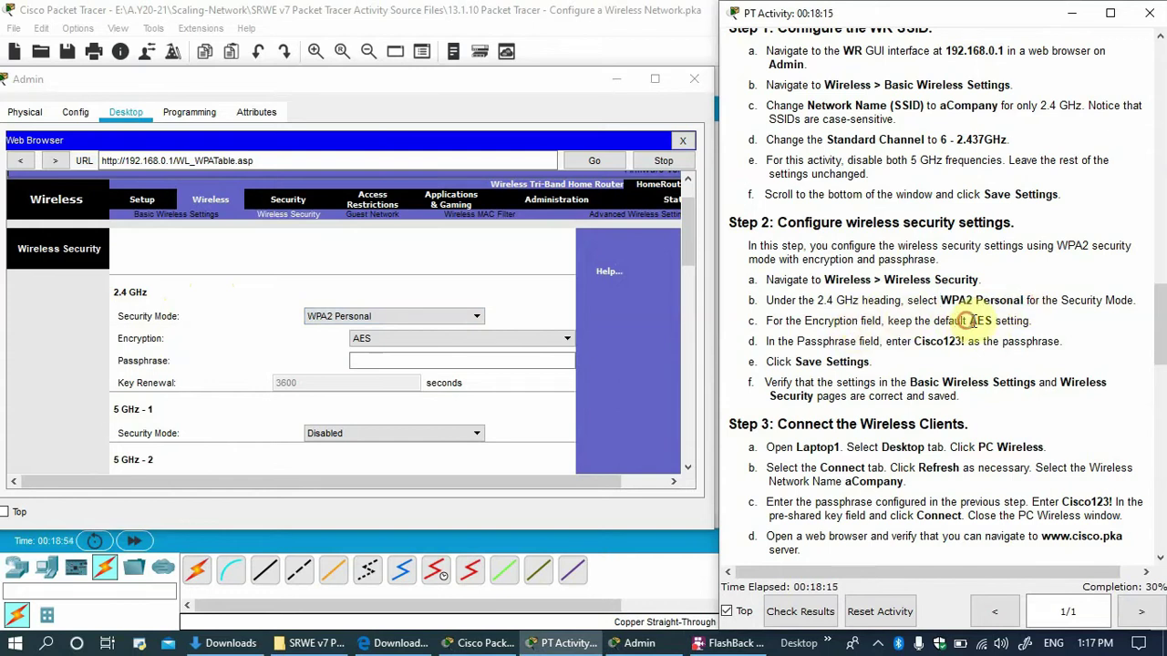
Paste the passphrase from the instructions into the 2.4 GHz Passphrase field.
{"action": "left_click_drag", "start_coordinate": [912, 341], "coordinate": [957, 341]}
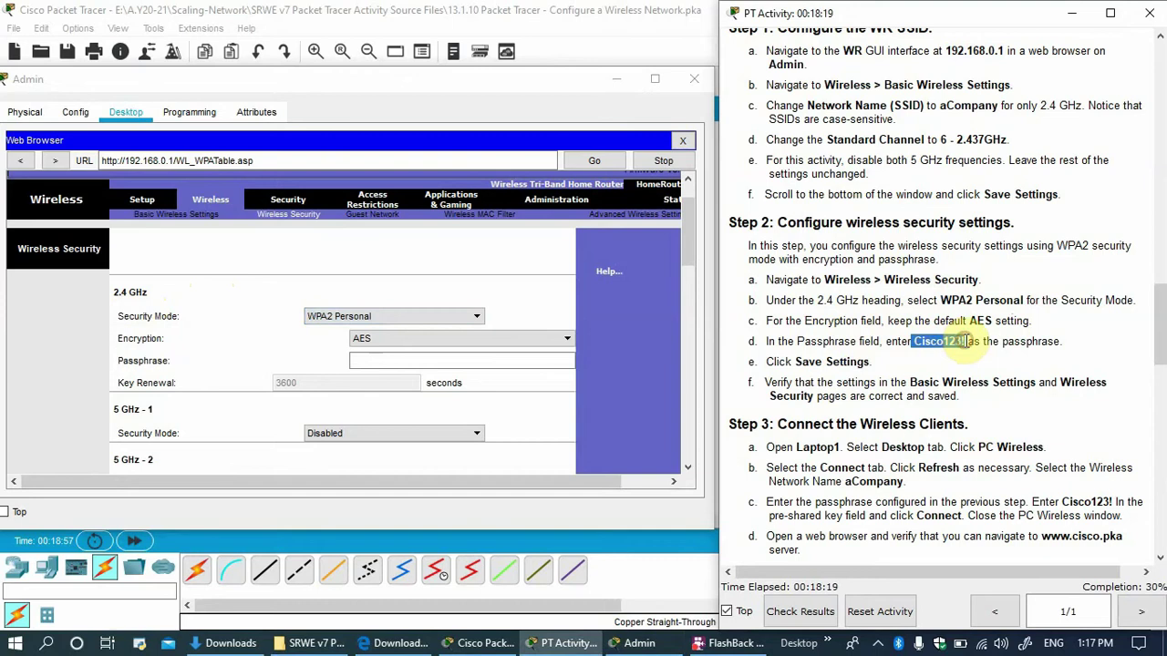
{"action": "left_click_drag", "start_coordinate": [961, 341], "coordinate": [965, 341]}
{"action": "key", "text": "ctrl+c"}
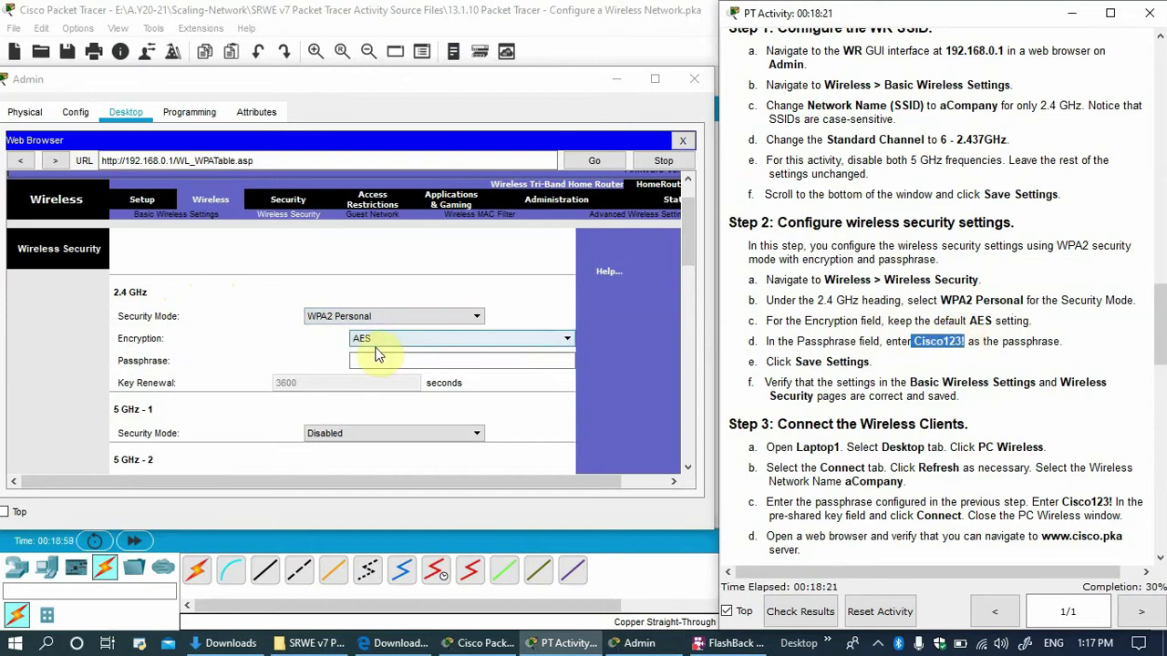
{"action": "left_click", "coordinate": [380, 360]}
{"action": "key", "text": "ctrl+v"}
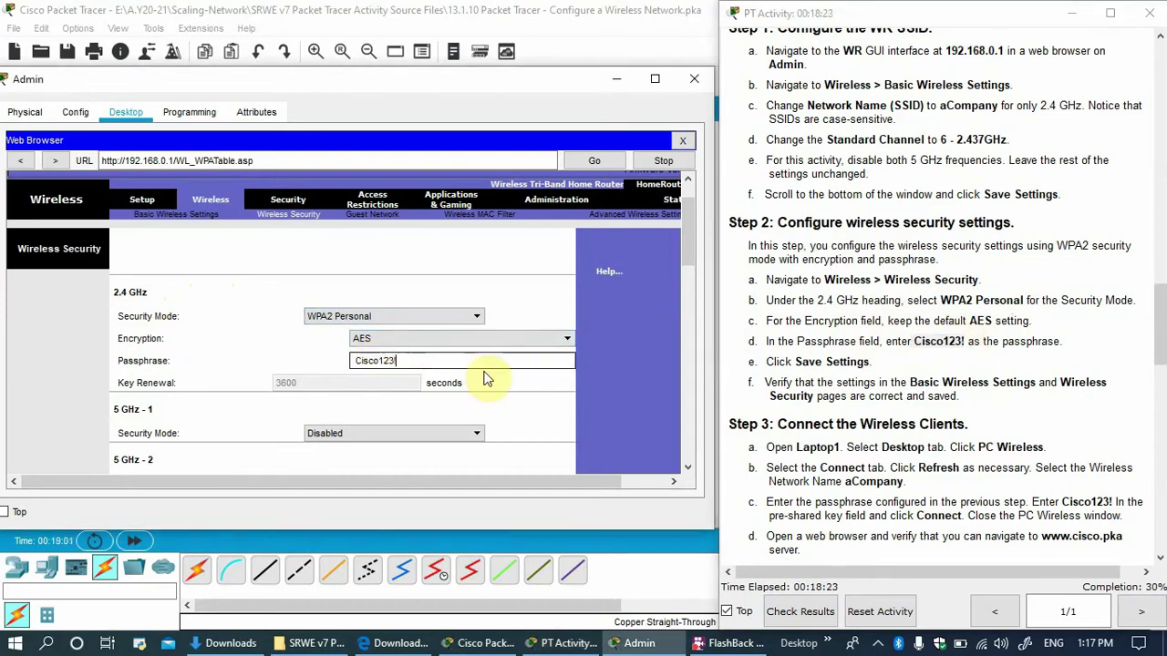
{"action": "left_click_drag", "start_coordinate": [692, 256], "coordinate": [694, 273]}
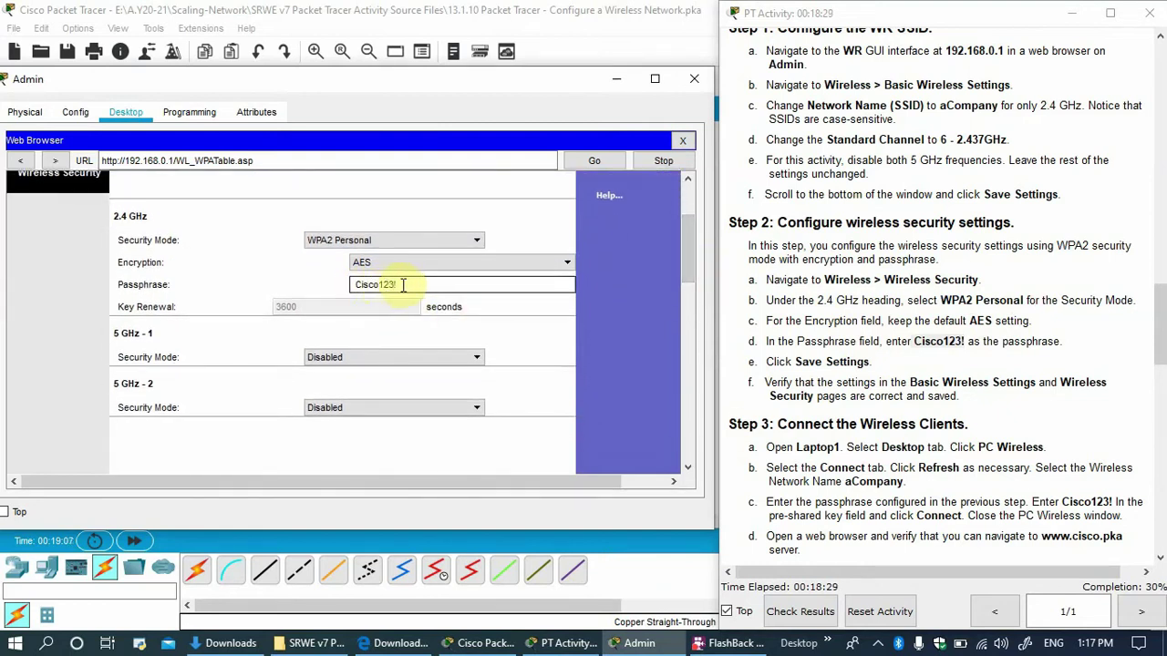
{"action": "left_click_drag", "start_coordinate": [689, 252], "coordinate": [682, 435]}
Dismiss the ASCII-character passphrase error, recheck the passphrase, and save the security settings again.
{"action": "left_click", "coordinate": [391, 439]}
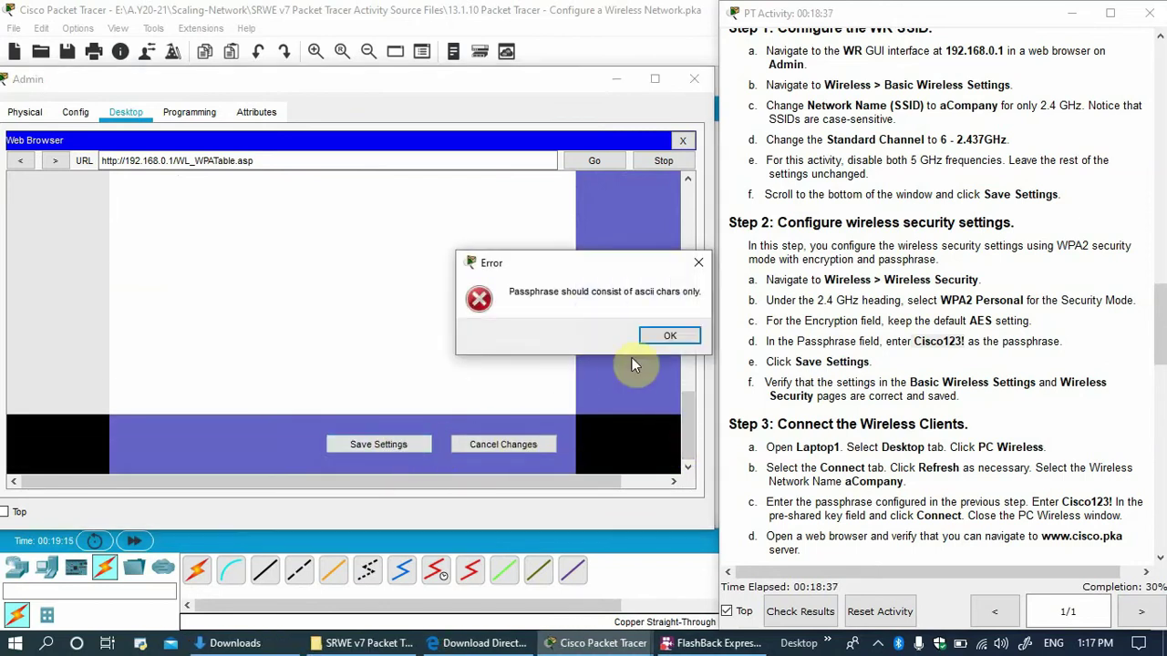
{"action": "left_click", "coordinate": [669, 336]}
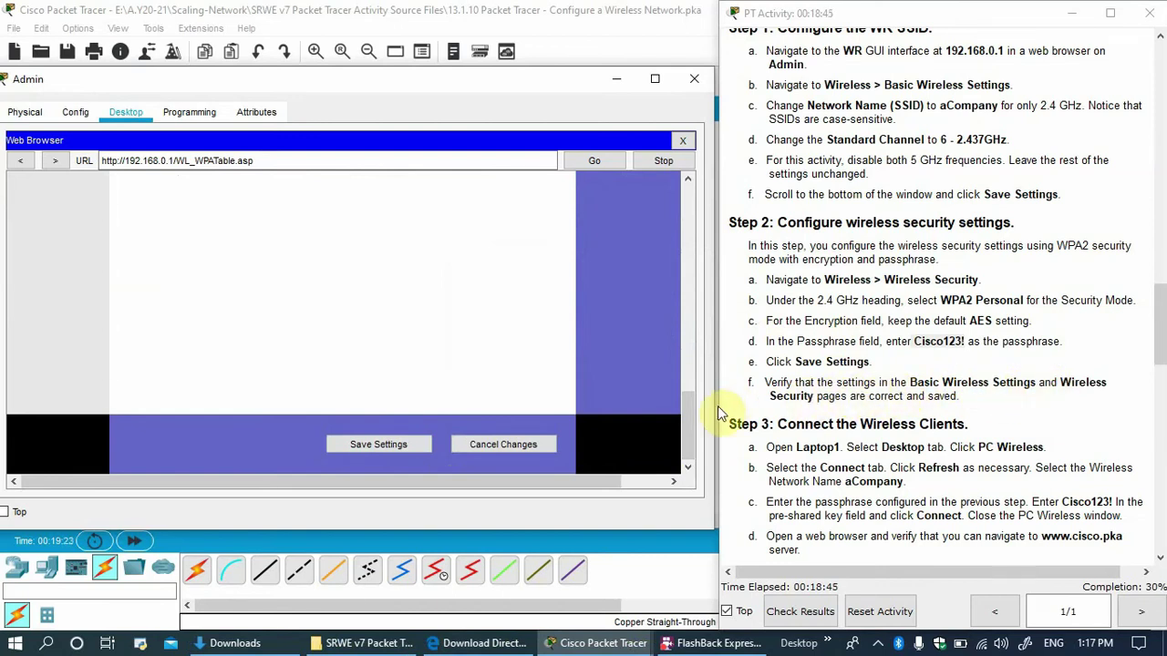
{"action": "left_click_drag", "start_coordinate": [693, 410], "coordinate": [705, 244]}
{"action": "left_click", "coordinate": [416, 240]}
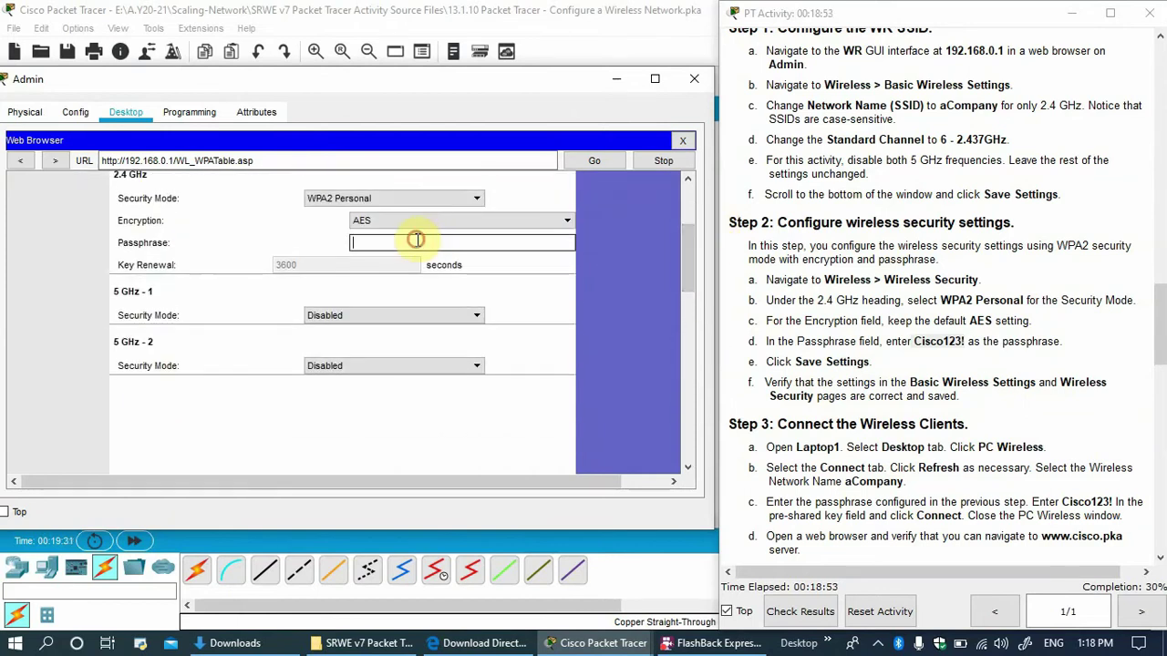
{"action": "left_click", "coordinate": [605, 293]}
{"action": "left_click", "coordinate": [356, 243]}
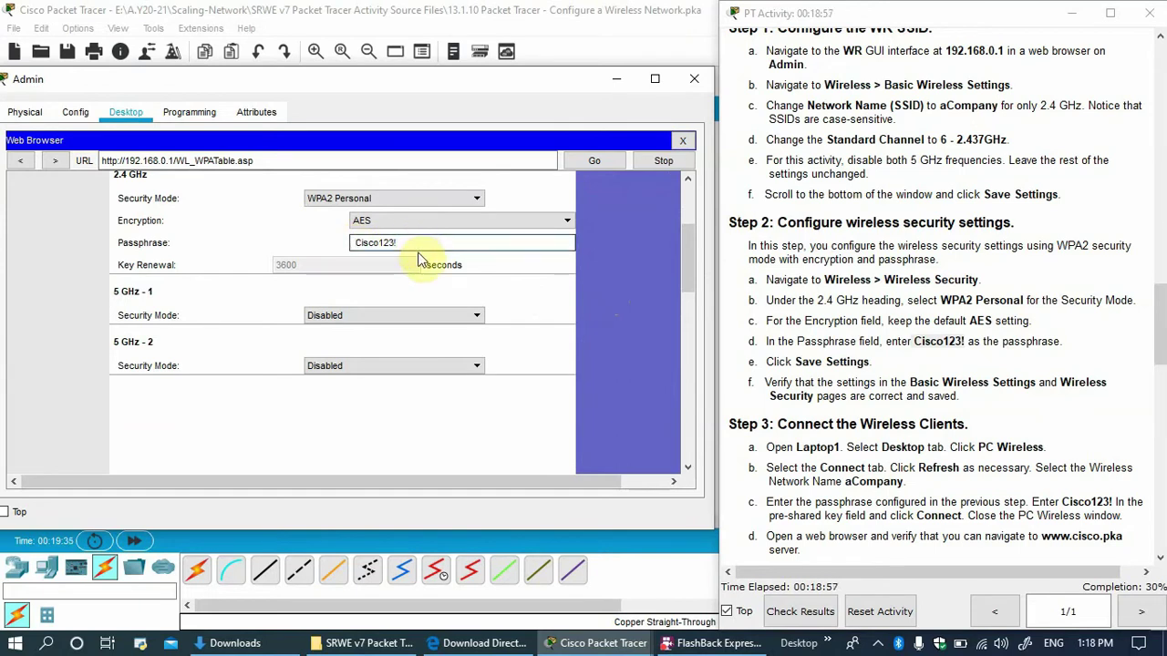
{"action": "left_click", "coordinate": [417, 242]}
{"action": "left_click", "coordinate": [658, 305]}
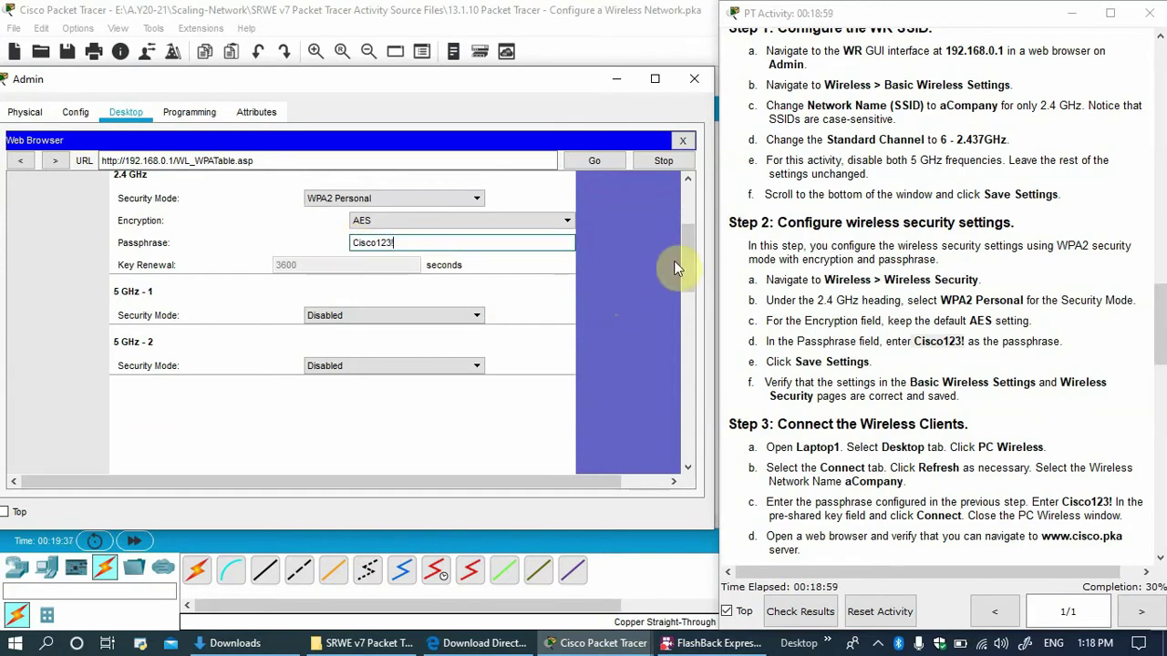
{"action": "left_click_drag", "start_coordinate": [691, 259], "coordinate": [673, 427]}
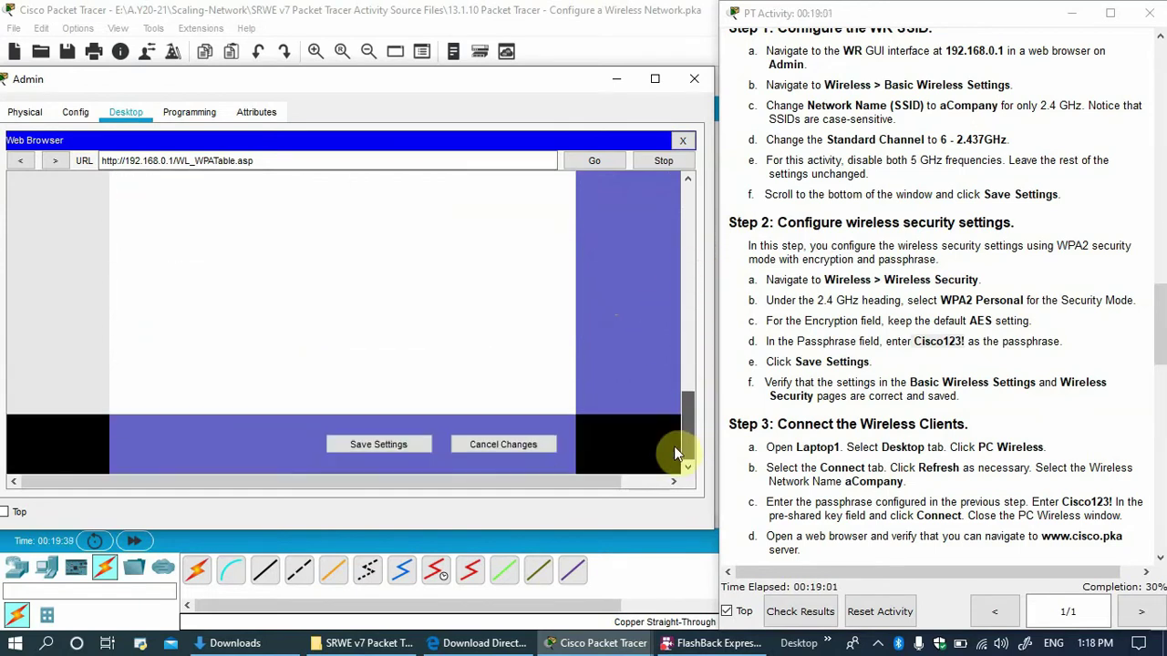
{"action": "left_click", "coordinate": [395, 446]}
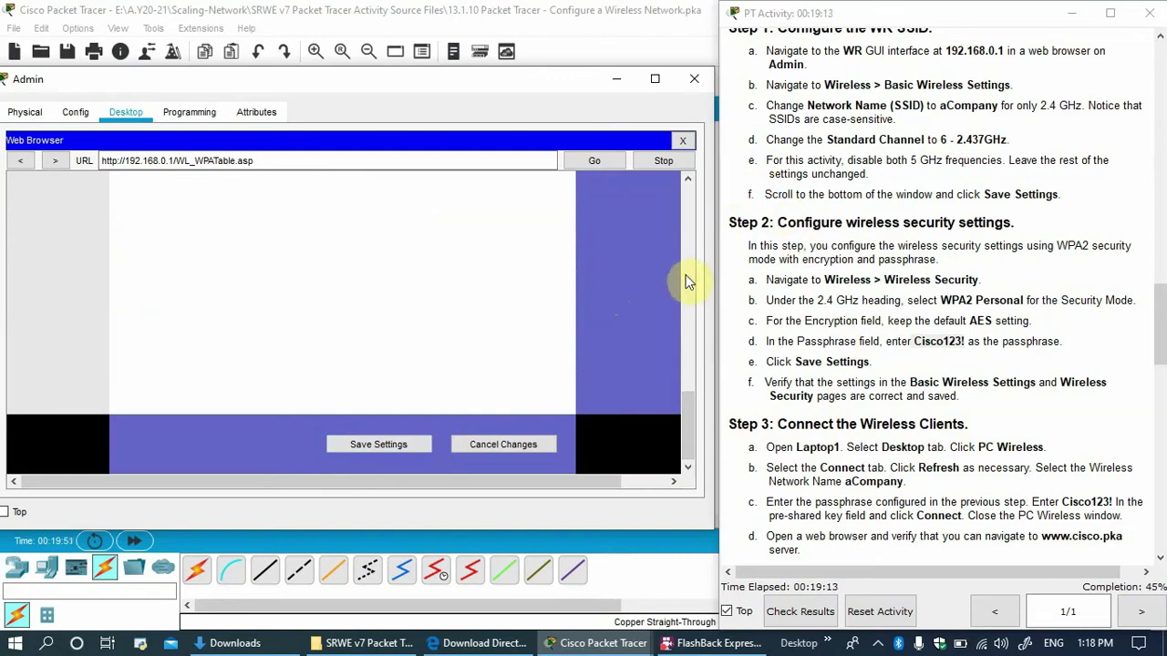
Close the Admin PC and open PC Wireless on Laptop2's desktop.
{"action": "left_click", "coordinate": [682, 139]}
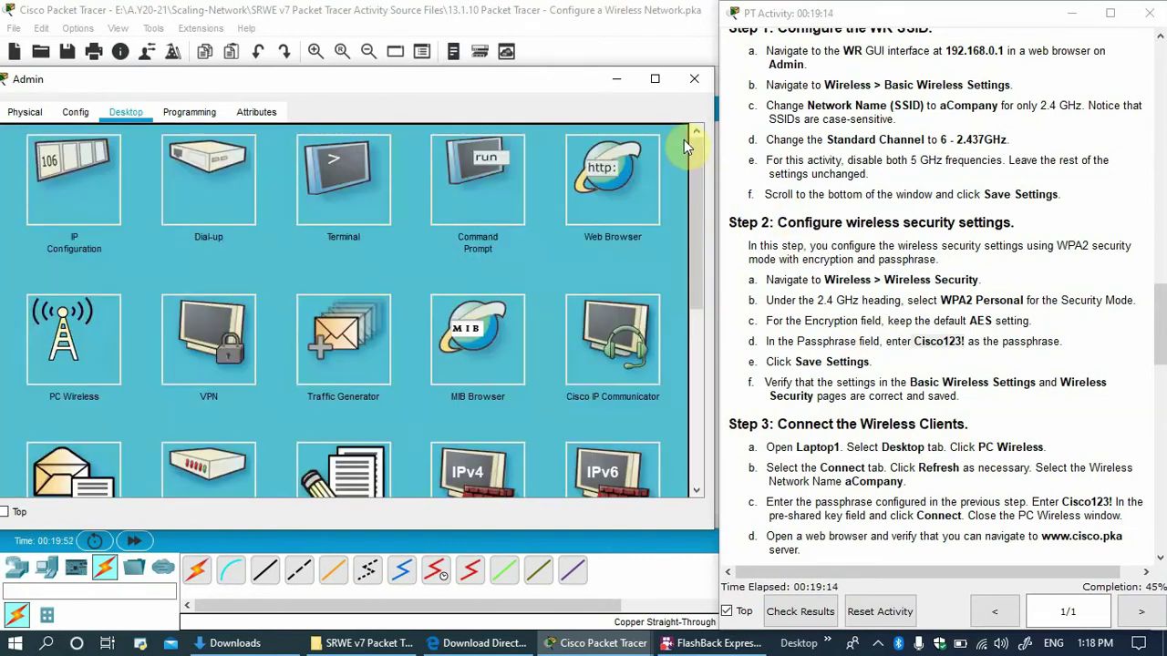
{"action": "left_click", "coordinate": [695, 87]}
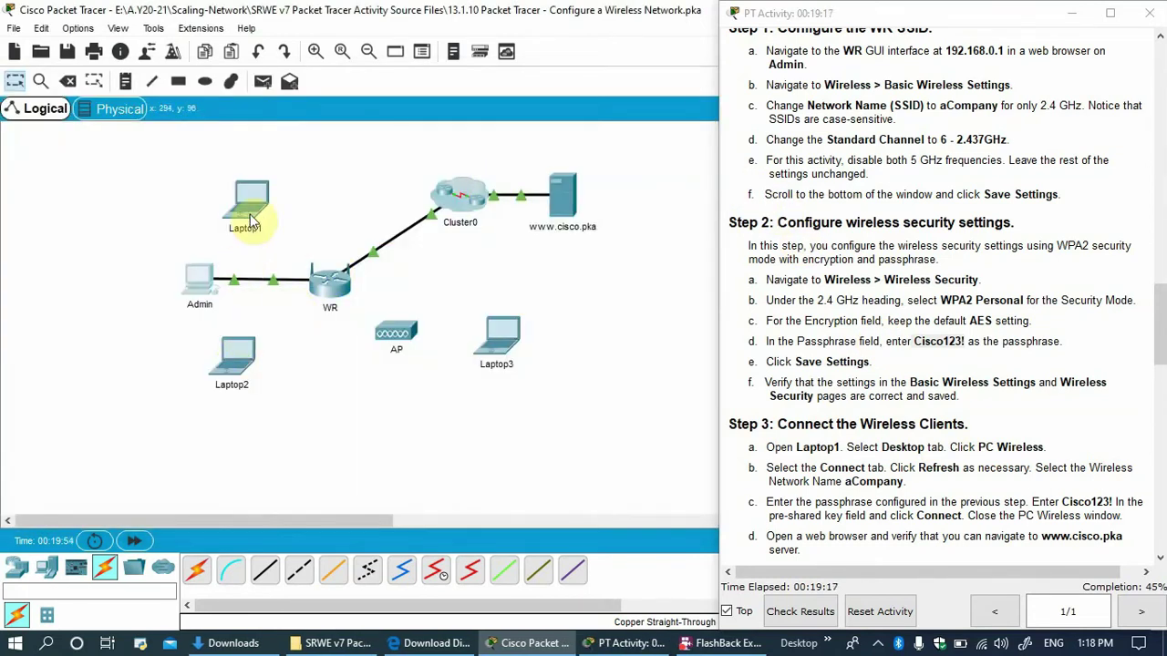
{"action": "left_click", "coordinate": [234, 354]}
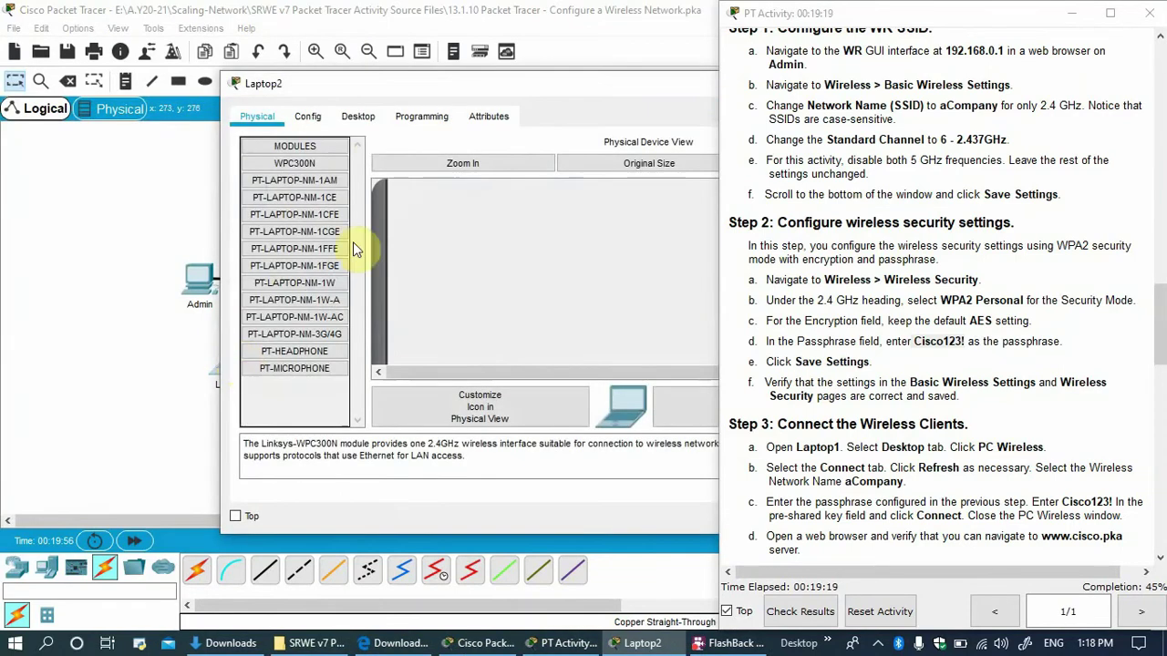
{"action": "left_click", "coordinate": [357, 118]}
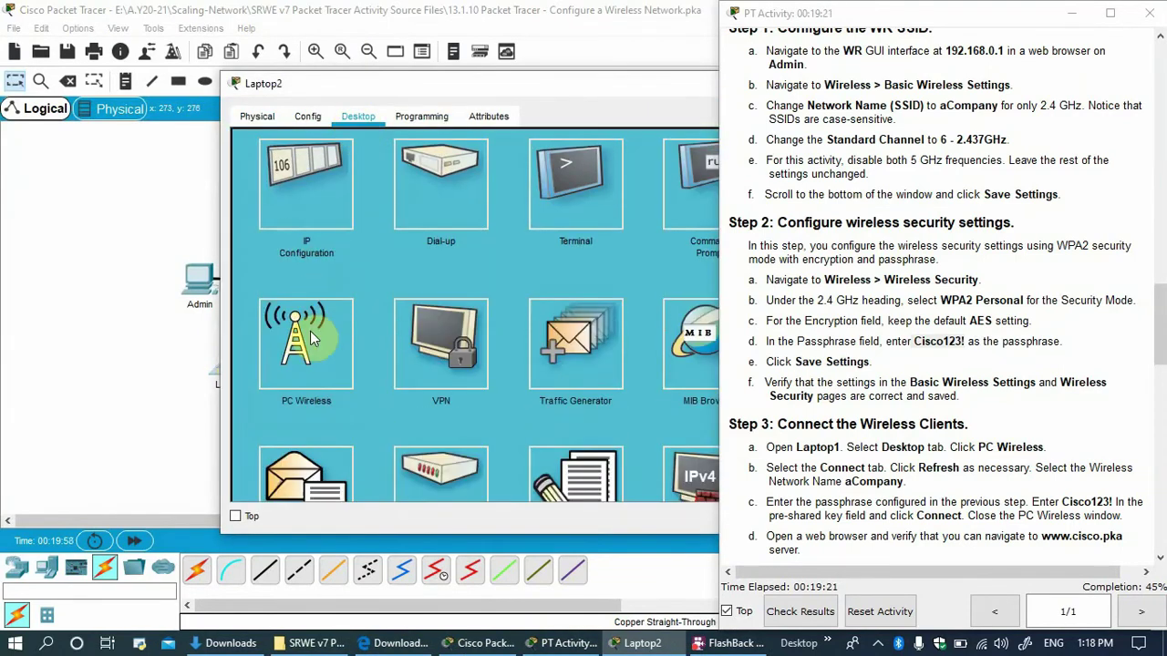
{"action": "left_click", "coordinate": [335, 355]}
Select the aCompany network from Laptop2's available wireless networks and start connecting.
{"action": "left_click_drag", "start_coordinate": [401, 84], "coordinate": [246, 80]}
{"action": "left_click", "coordinate": [229, 224]}
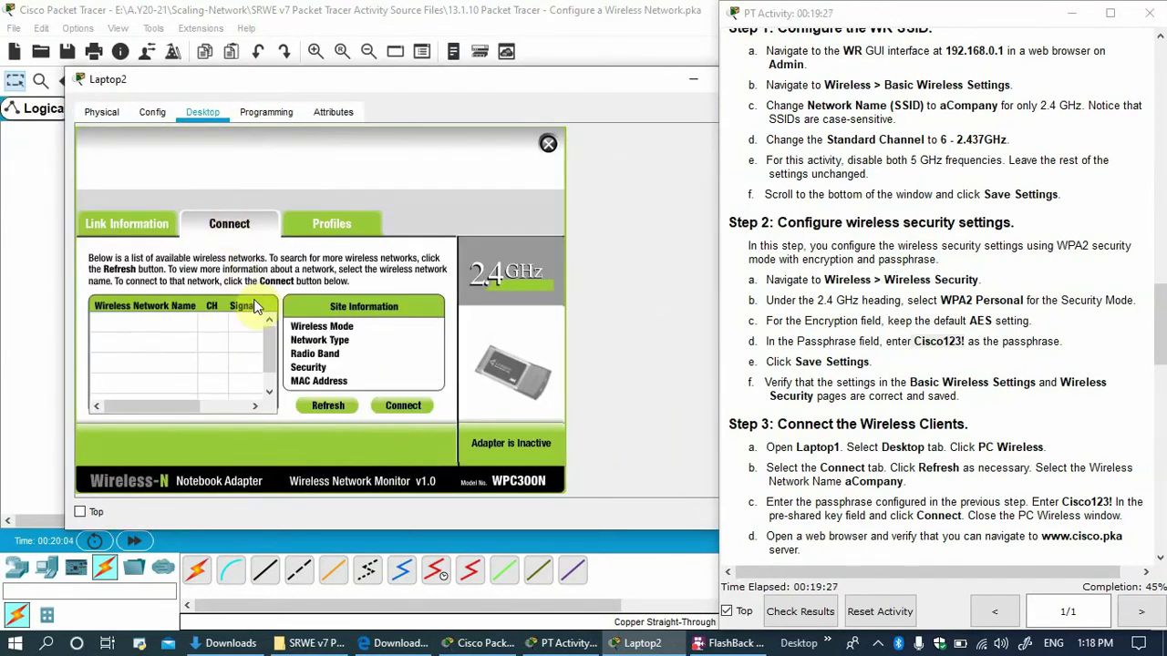
{"action": "left_click_drag", "start_coordinate": [386, 86], "coordinate": [337, 390]}
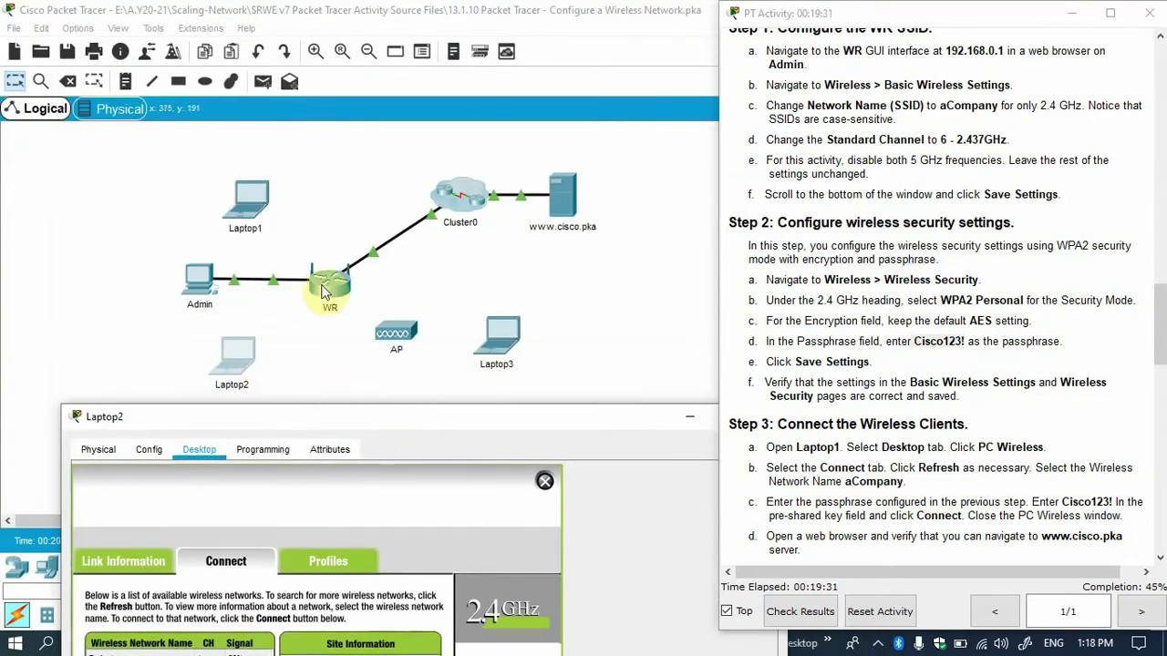
{"action": "left_click_drag", "start_coordinate": [304, 423], "coordinate": [287, 65]}
{"action": "left_click", "coordinate": [94, 347]}
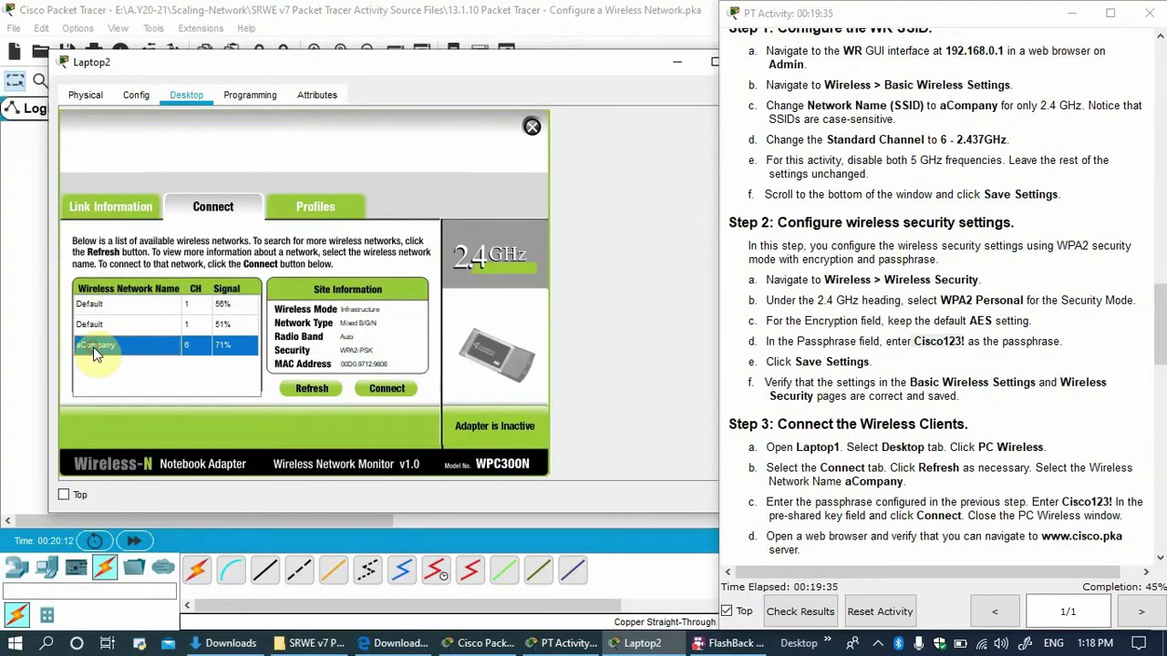
{"action": "left_click", "coordinate": [386, 390]}
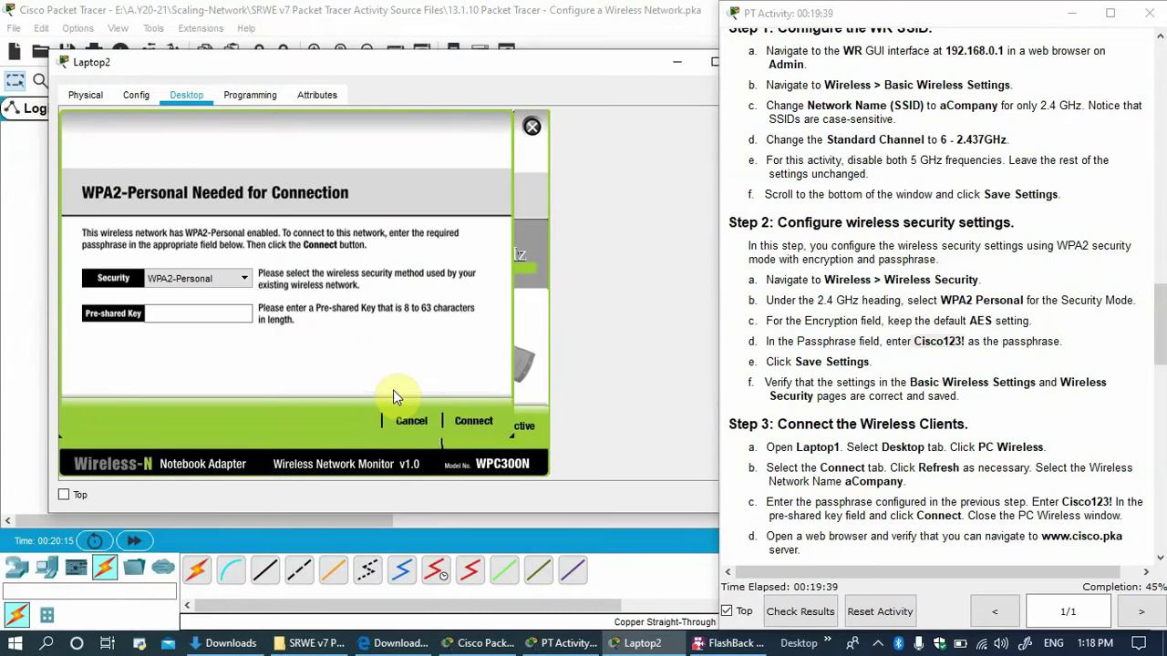
Enter the pre-shared key twice, dismissing both passphrase character errors, then close PC Wireless.
{"action": "left_click", "coordinate": [219, 316]}
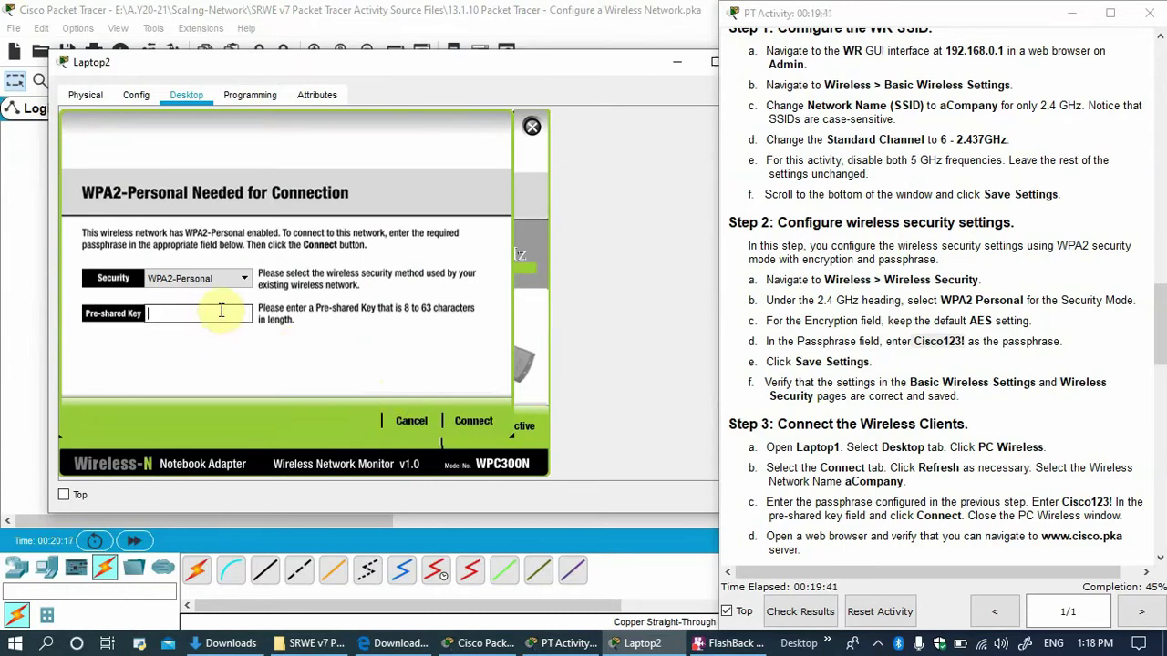
{"action": "type", "text": "Cisco123!"}
{"action": "left_click", "coordinate": [470, 421]}
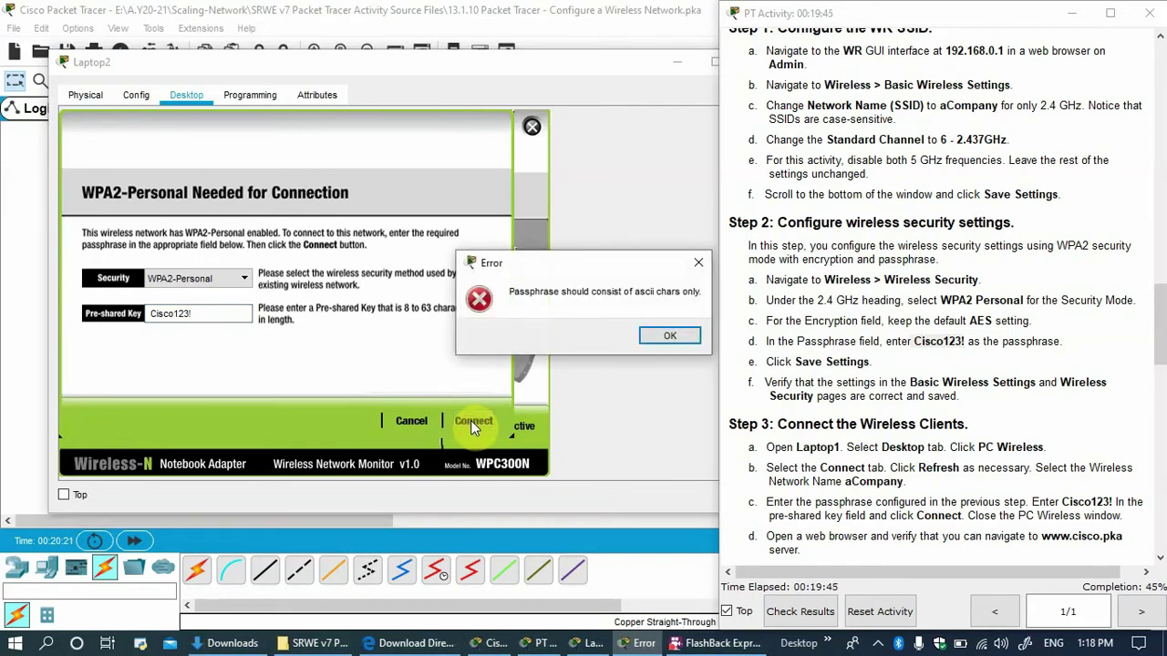
{"action": "left_click", "coordinate": [685, 338]}
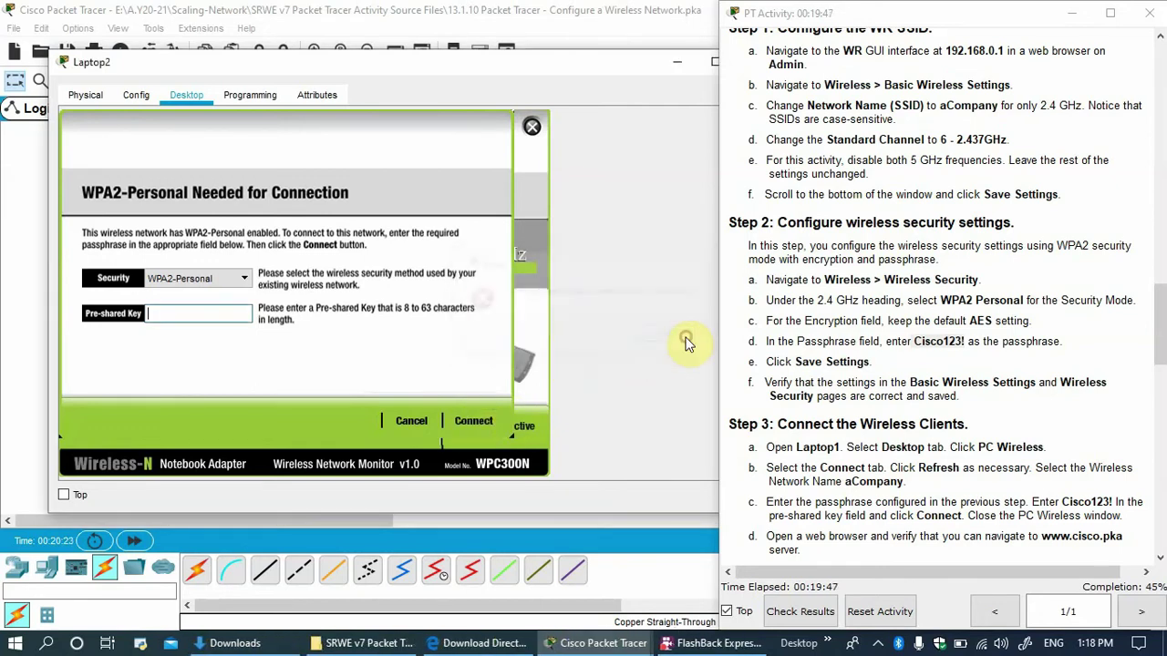
{"action": "left_click", "coordinate": [207, 315]}
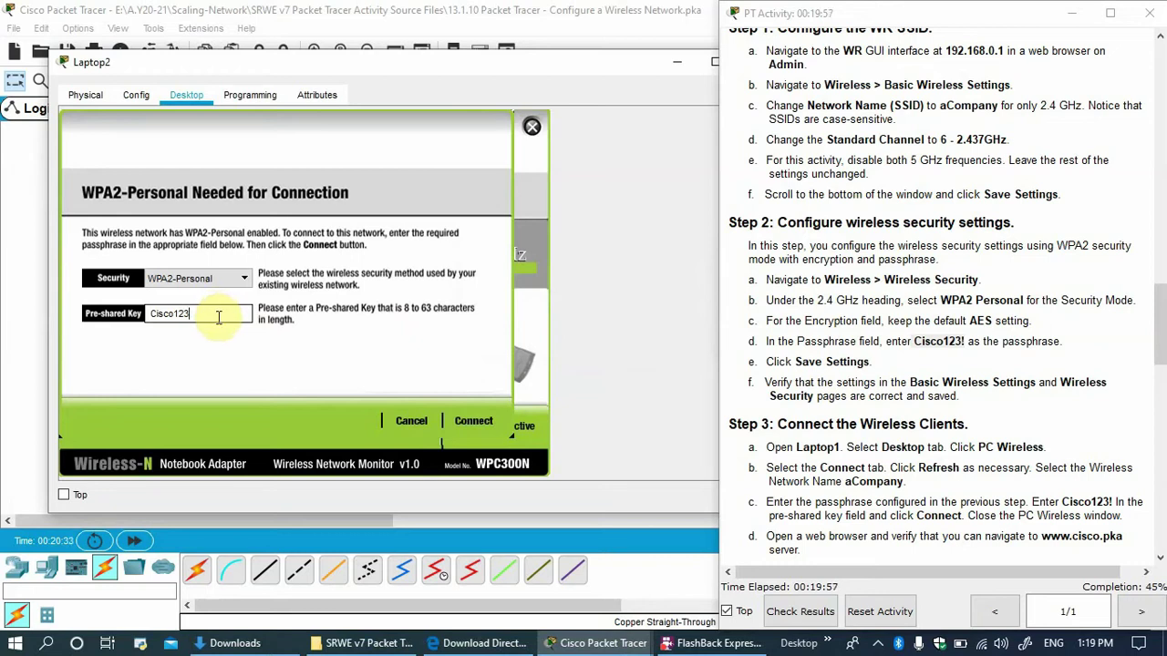
{"action": "type", "text": "!"}
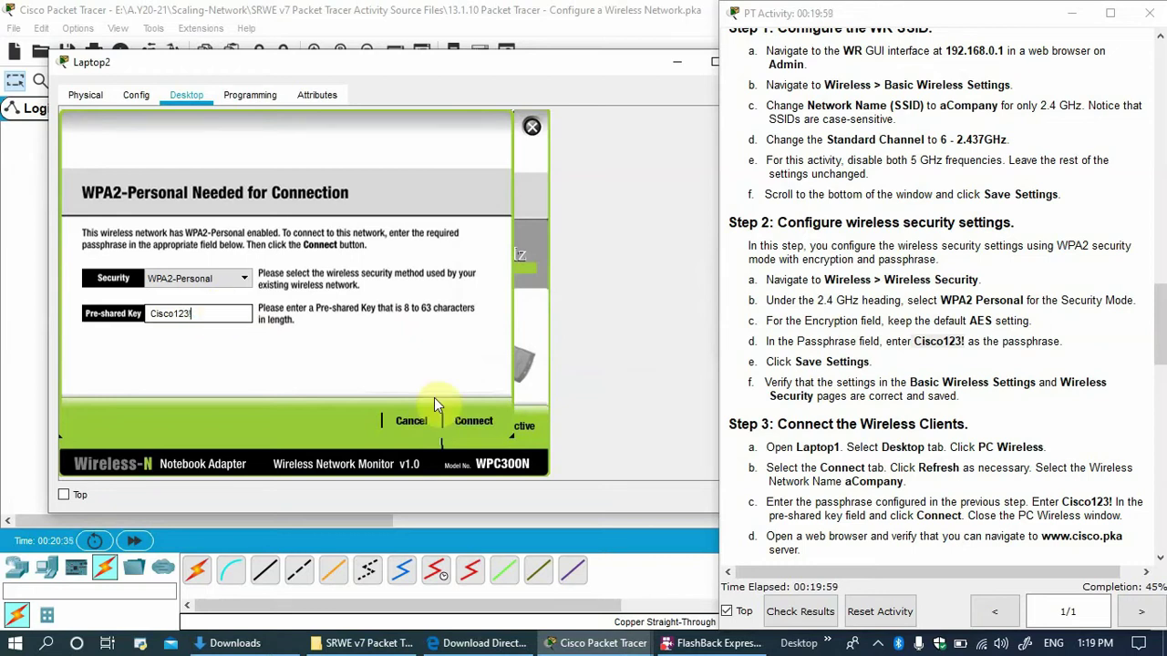
{"action": "left_click", "coordinate": [474, 421]}
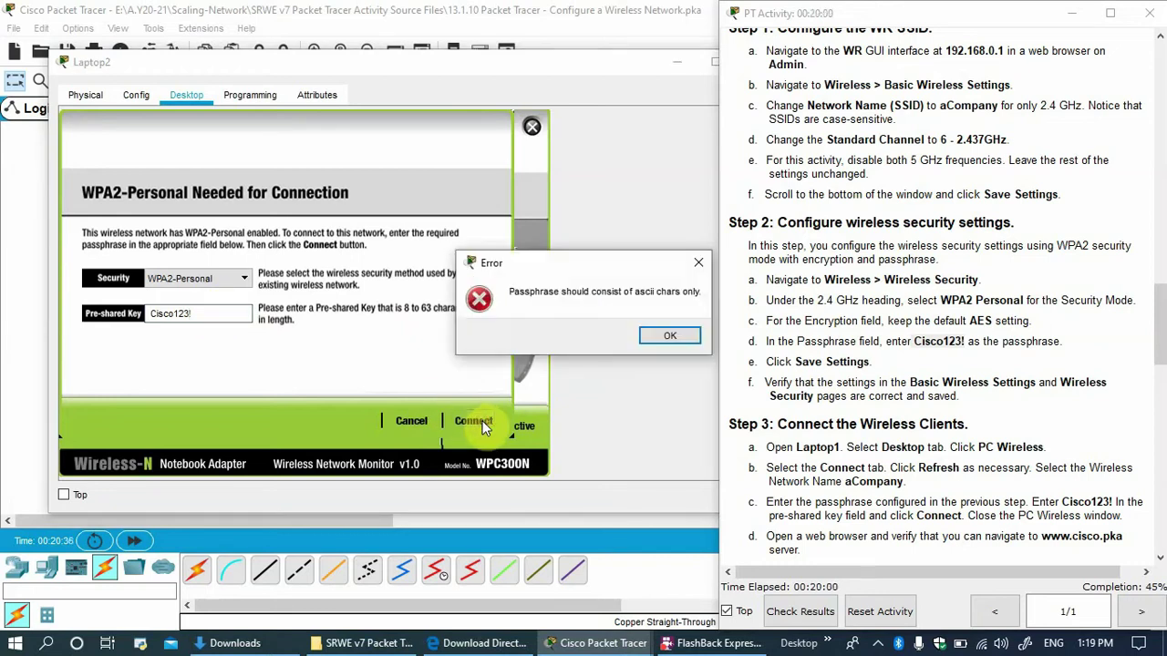
{"action": "left_click", "coordinate": [669, 335]}
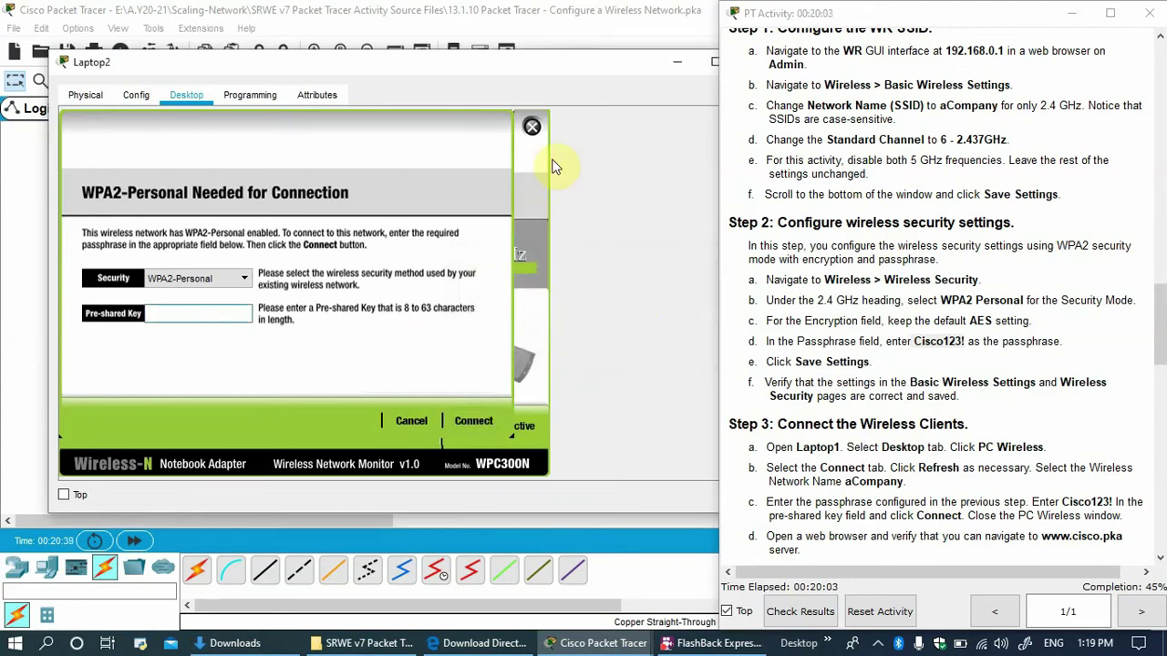
{"action": "left_click", "coordinate": [532, 127]}
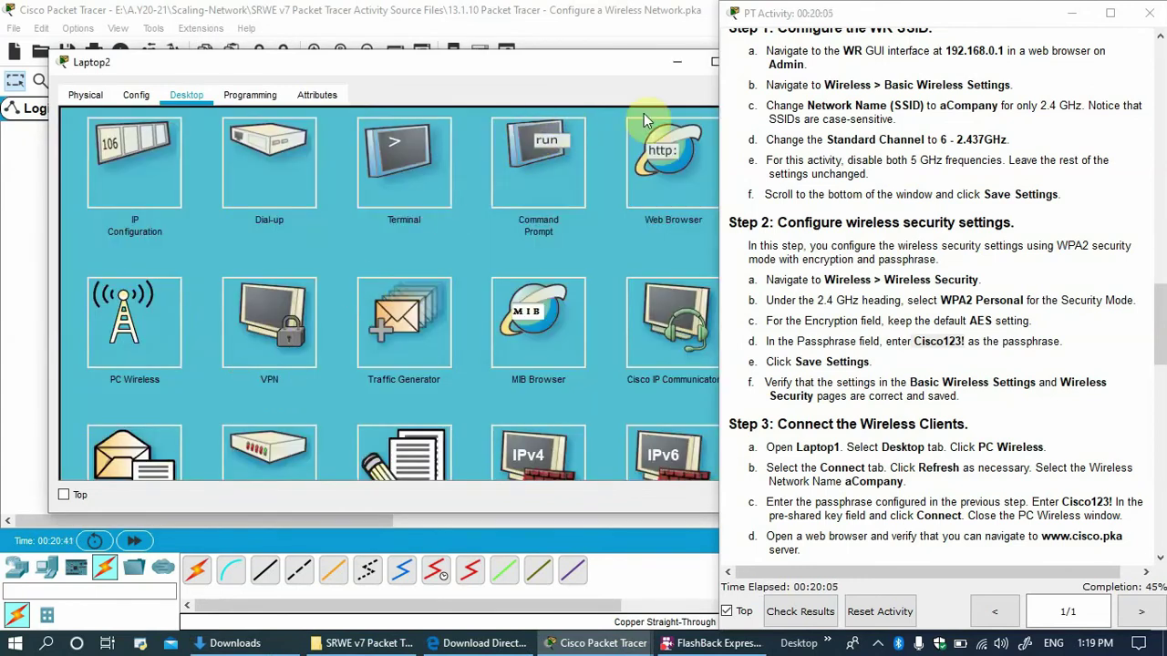
{"action": "left_click_drag", "start_coordinate": [618, 71], "coordinate": [533, 274]}
After WR's configuration proves locked, open the web browser on the Admin PC.
{"action": "left_click", "coordinate": [555, 272]}
{"action": "left_click", "coordinate": [328, 290]}
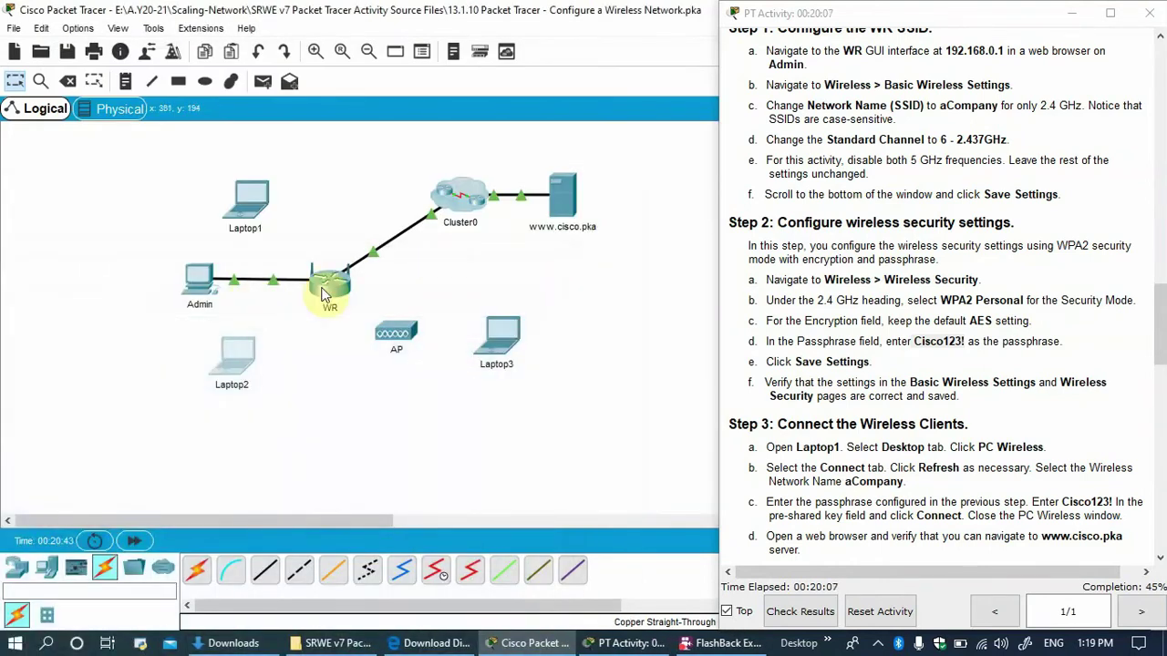
{"action": "left_click", "coordinate": [623, 343]}
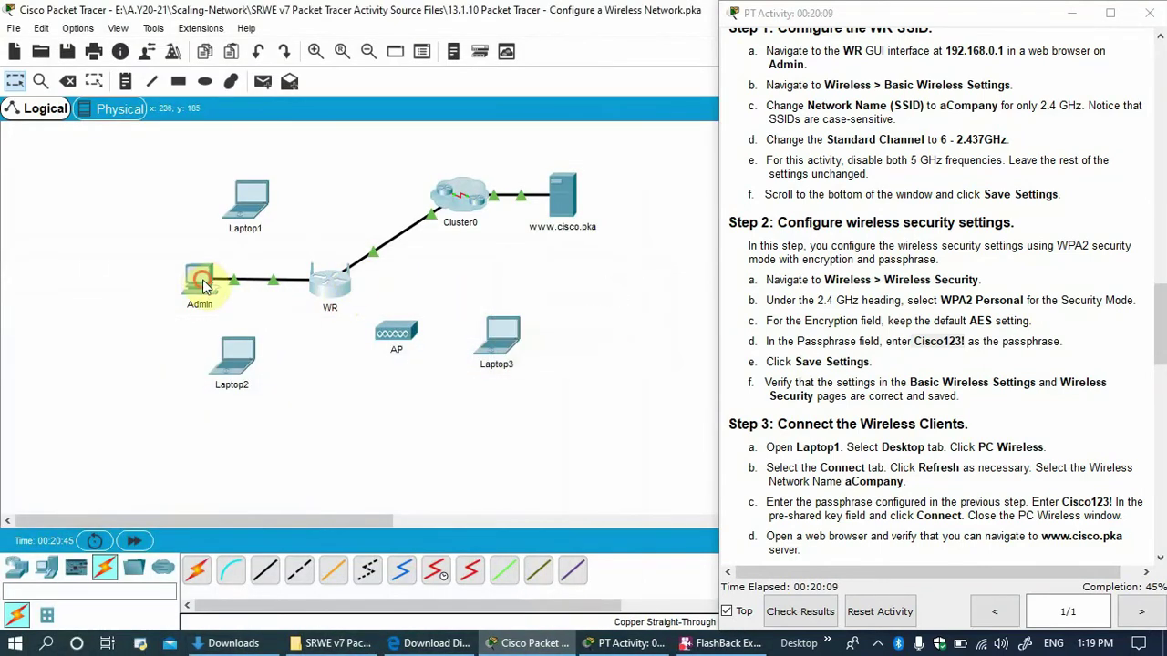
{"action": "left_click", "coordinate": [198, 282]}
{"action": "left_click_drag", "start_coordinate": [371, 80], "coordinate": [138, 76]}
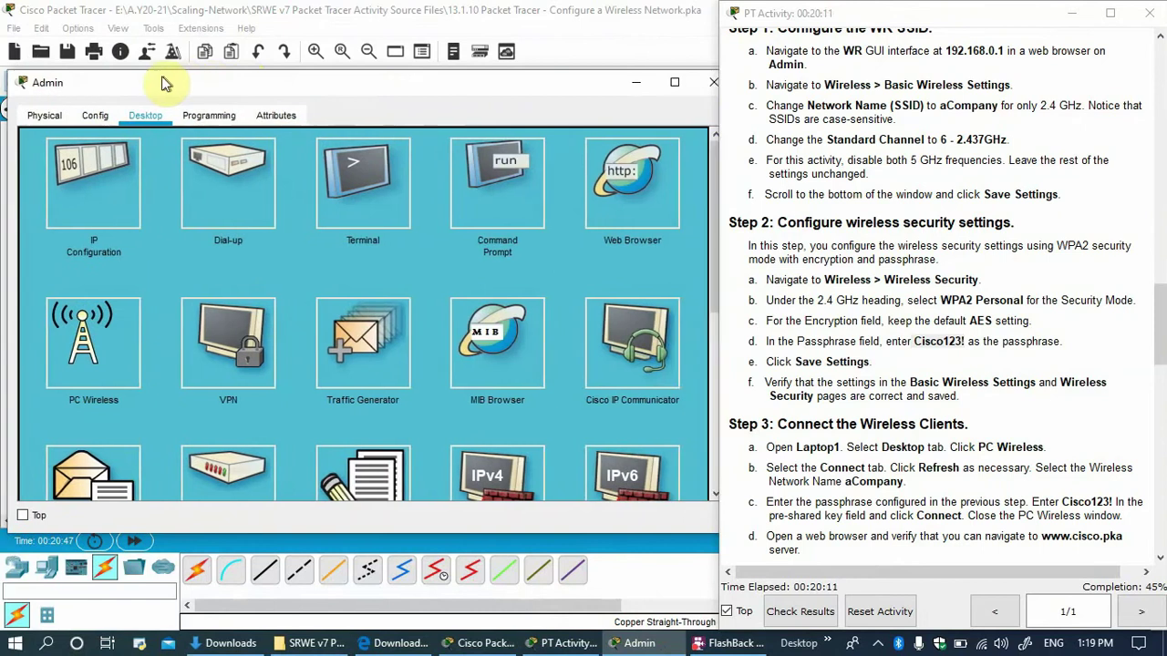
{"action": "left_click", "coordinate": [617, 203]}
Load 192.168.0.1 and sign in to WR with the admin credentials.
{"action": "left_click", "coordinate": [333, 162]}
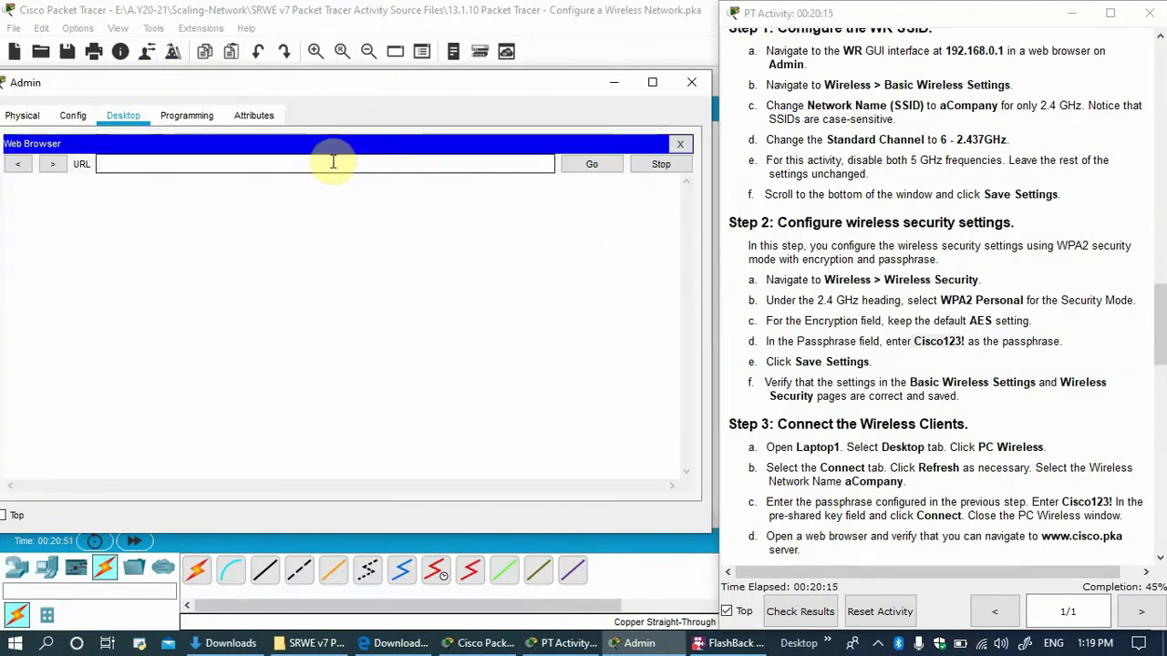
{"action": "type", "text": "192.168.0.1"}
{"action": "key", "text": "Return"}
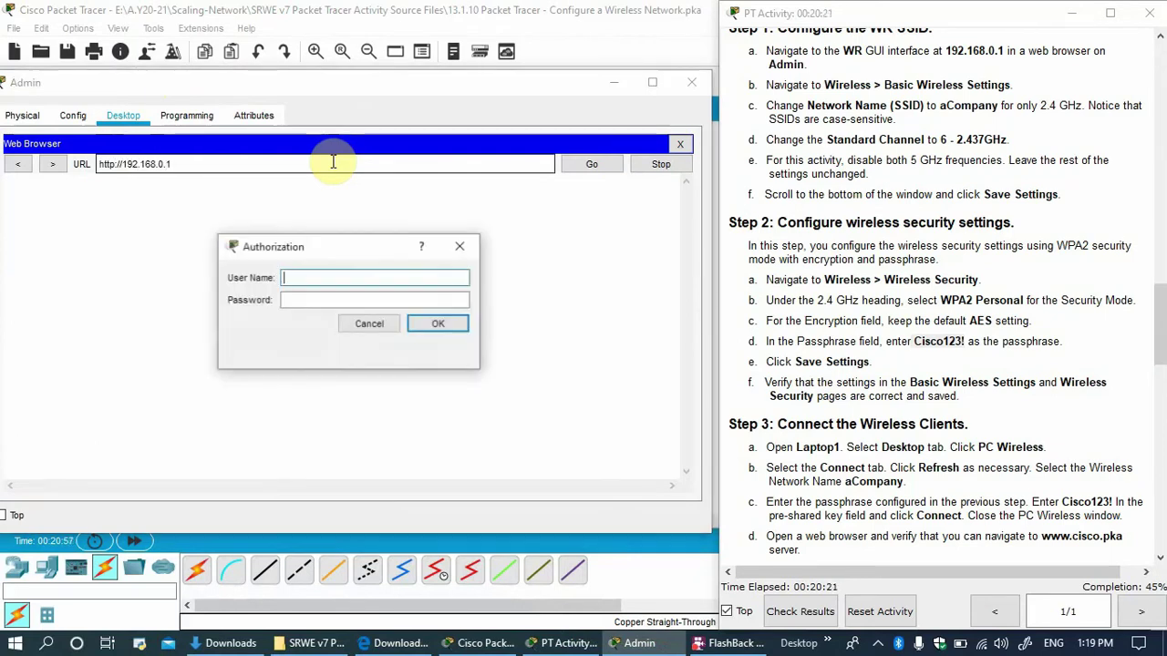
{"action": "type", "text": "admin"}
{"action": "key", "text": "Tab"}
{"action": "type", "text": "a"}
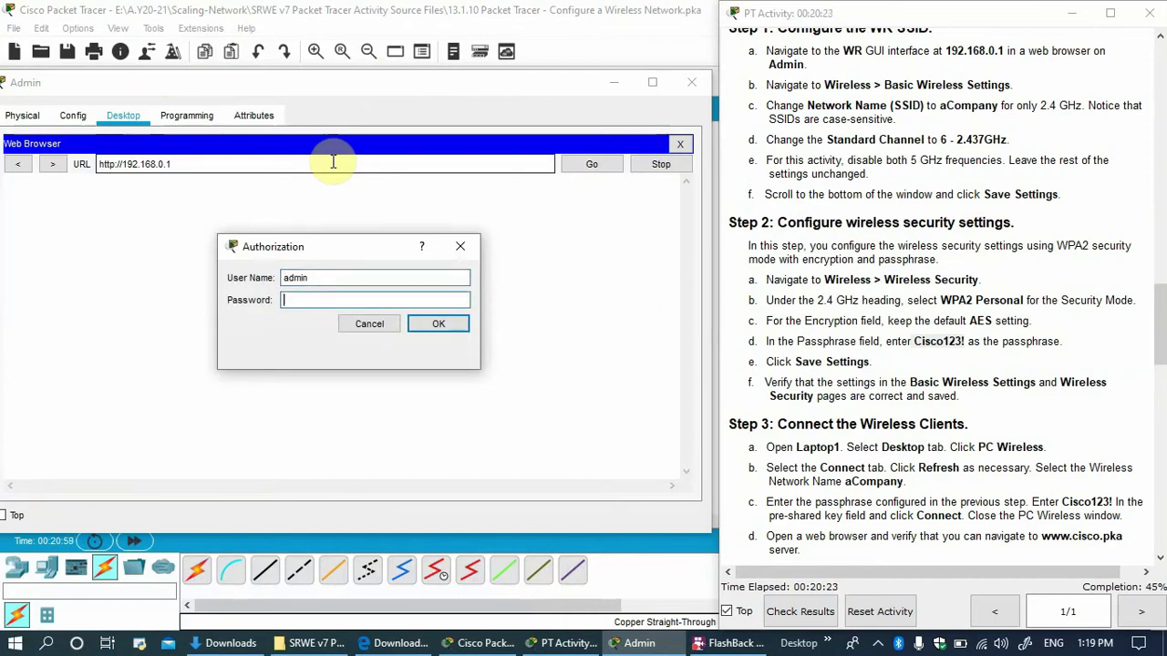
{"action": "type", "text": "dmin"}
{"action": "key", "text": "Return"}
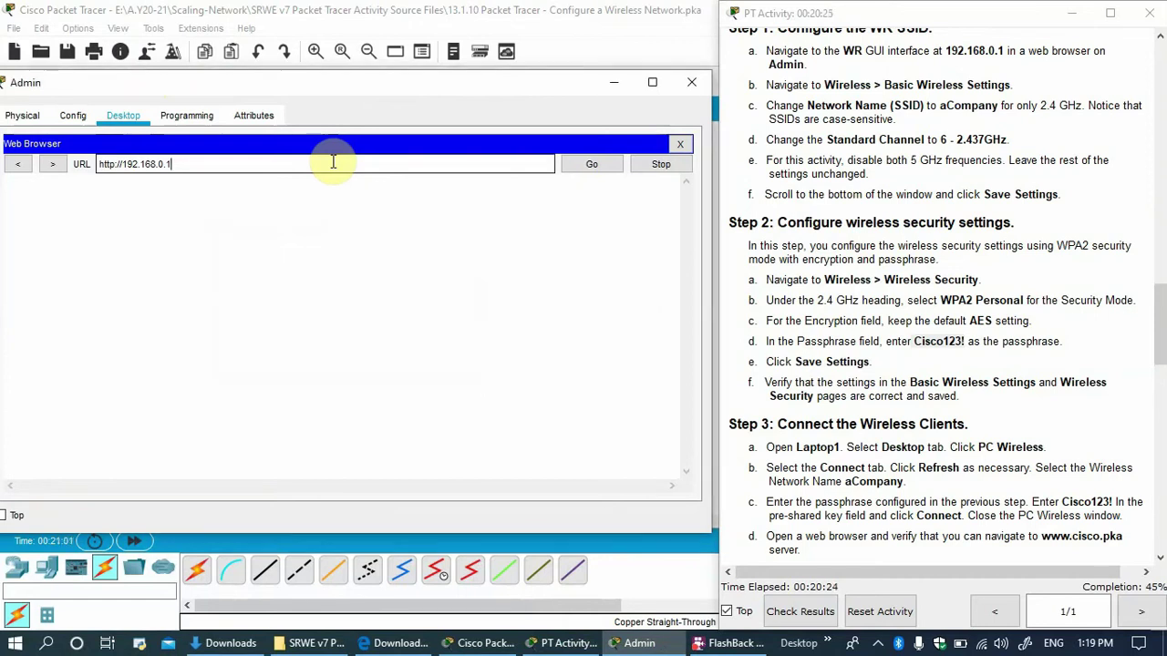
Review the saved aCompany channel 6 and WPA2 Personal/AES settings, then minimize Admin.
{"action": "left_click", "coordinate": [224, 255]}
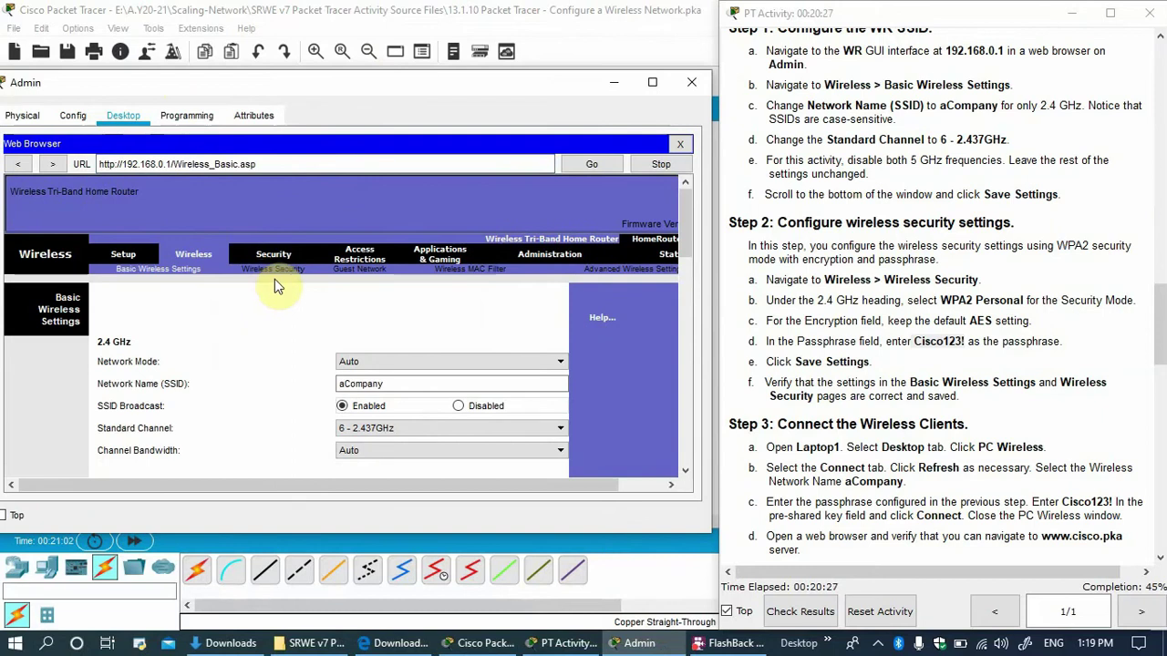
{"action": "left_click", "coordinate": [282, 269]}
{"action": "left_click", "coordinate": [401, 415]}
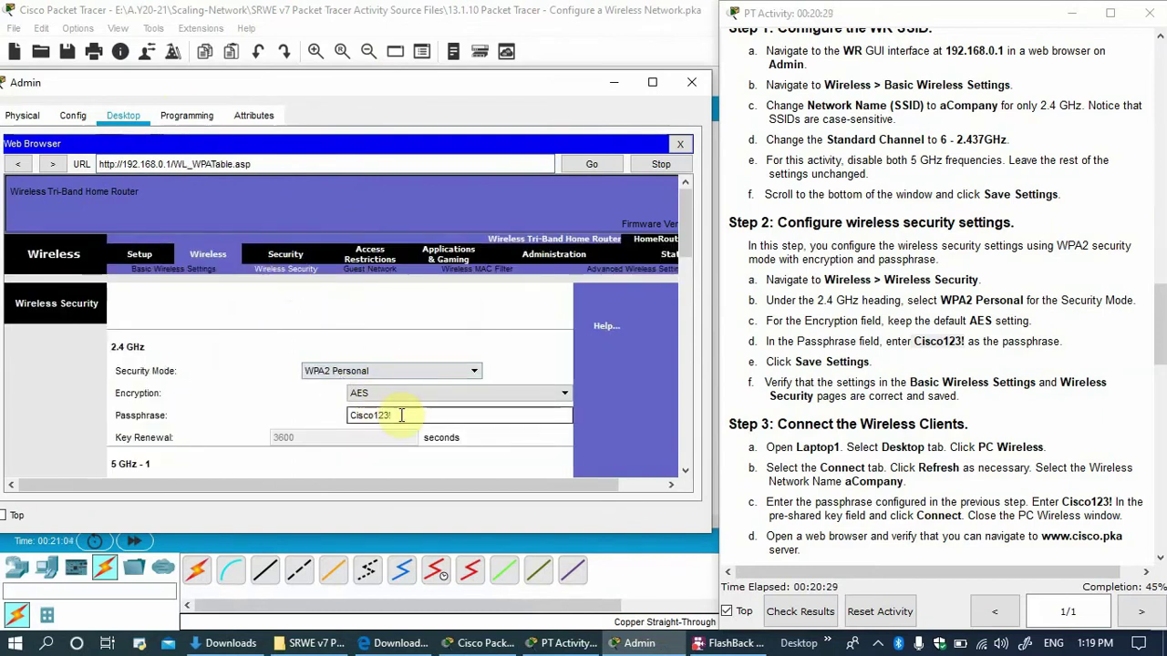
{"action": "scroll", "coordinate": [402, 412], "scroll_direction": "down", "scroll_amount": 3}
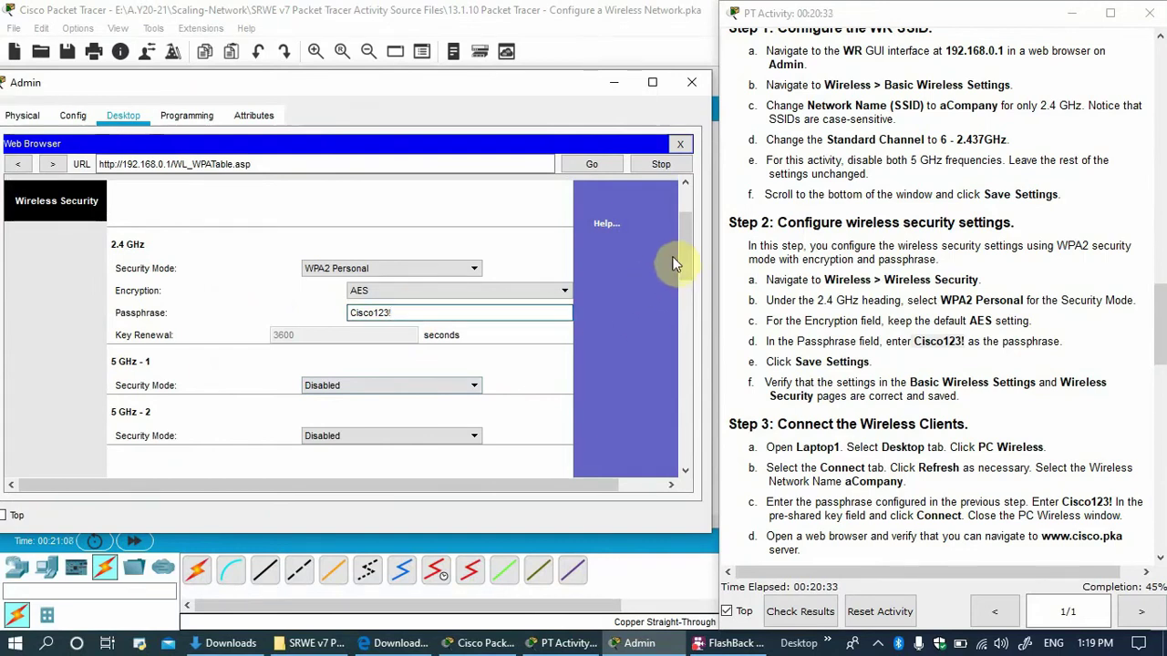
{"action": "left_click", "coordinate": [614, 82]}
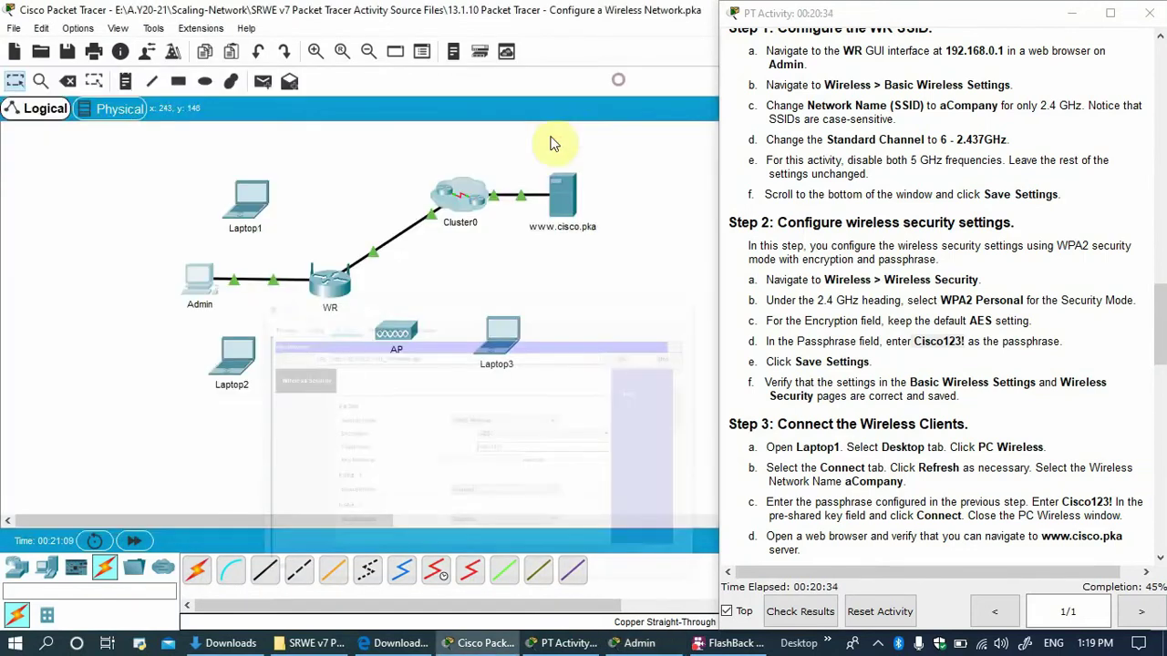
Join Laptop2 to the aCompany network in PC Wireless using the WPA2 pre-shared key.
{"action": "left_click", "coordinate": [234, 360]}
{"action": "left_click", "coordinate": [326, 355]}
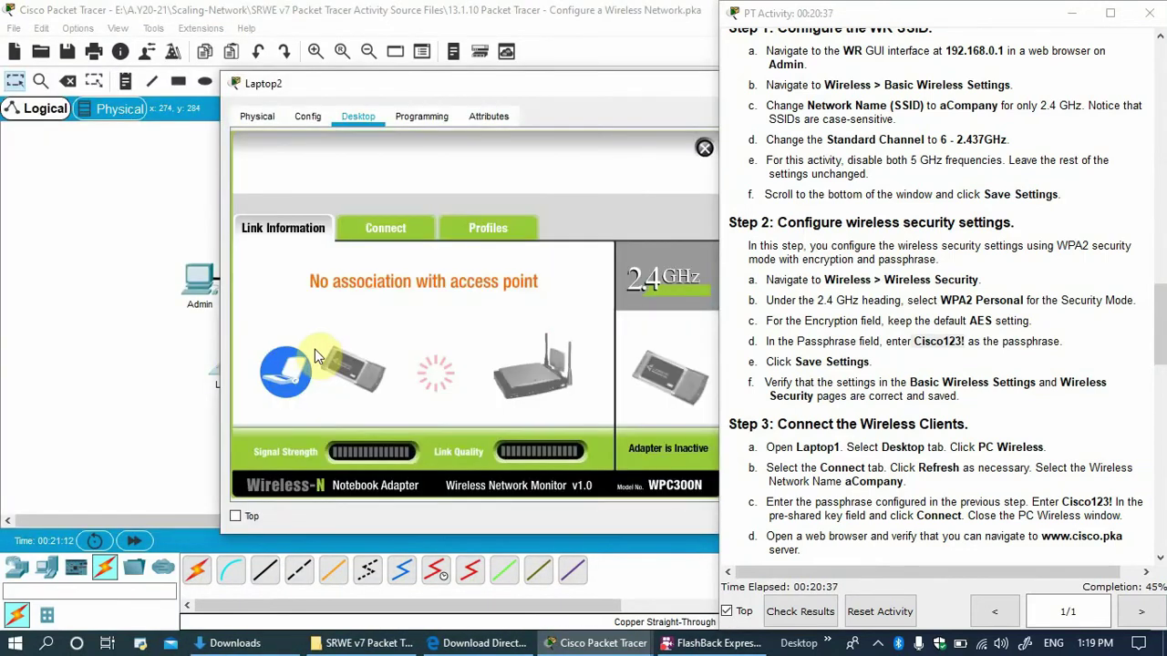
{"action": "left_click", "coordinate": [386, 228]}
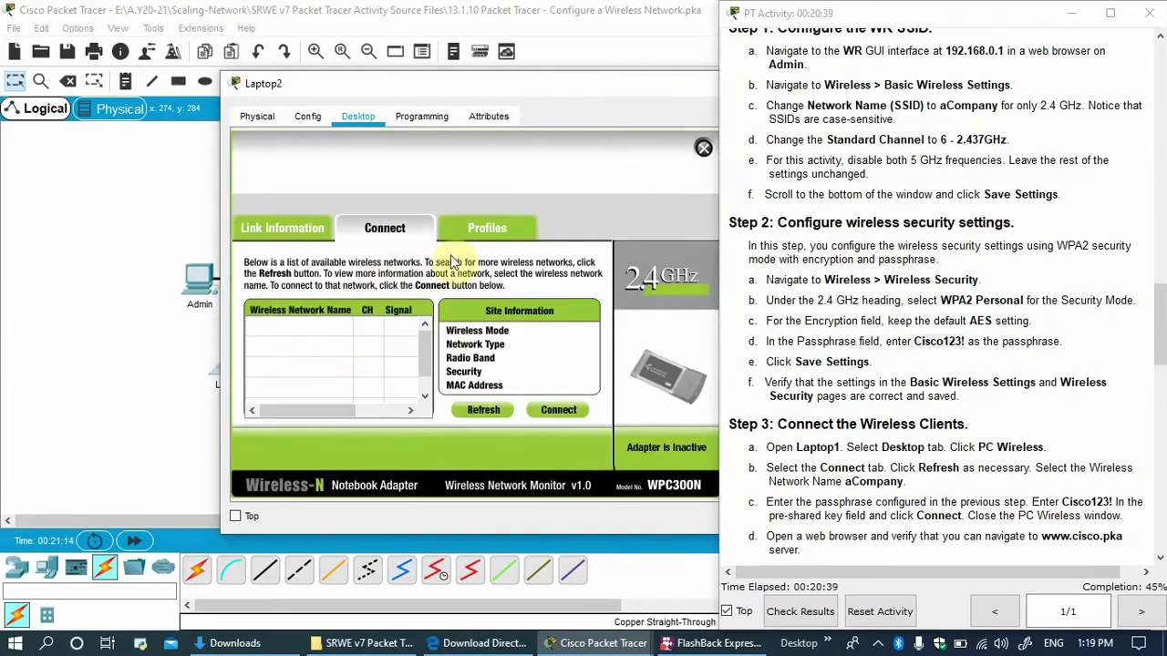
{"action": "left_click_drag", "start_coordinate": [474, 82], "coordinate": [337, 23]}
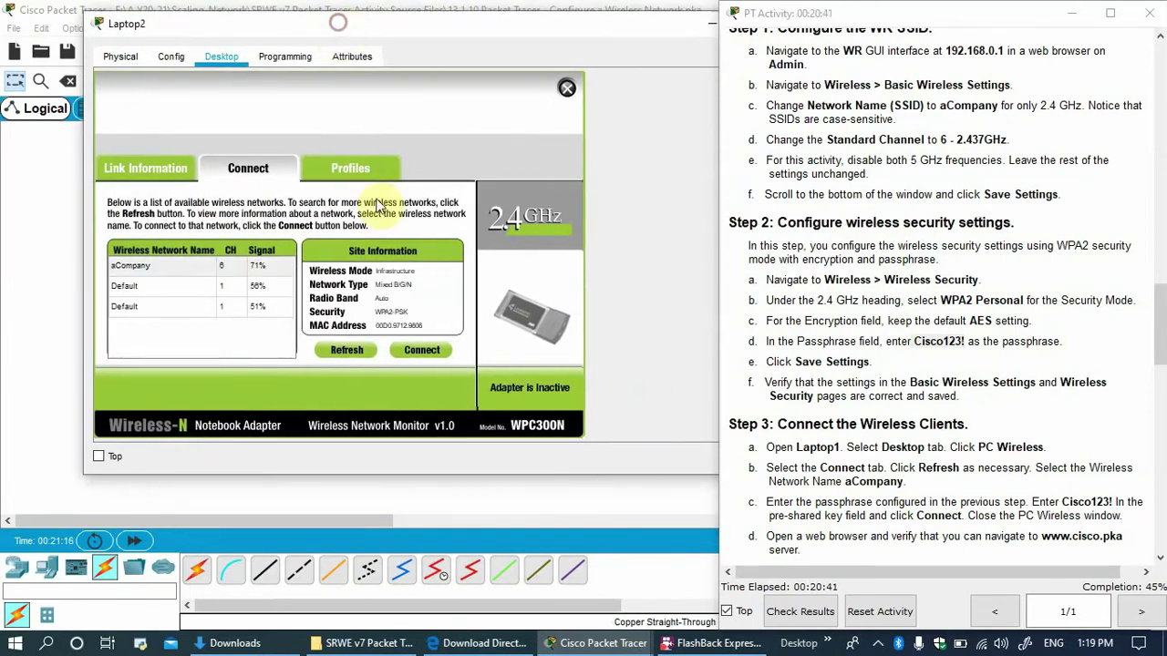
{"action": "left_click", "coordinate": [161, 264]}
{"action": "left_click", "coordinate": [425, 351]}
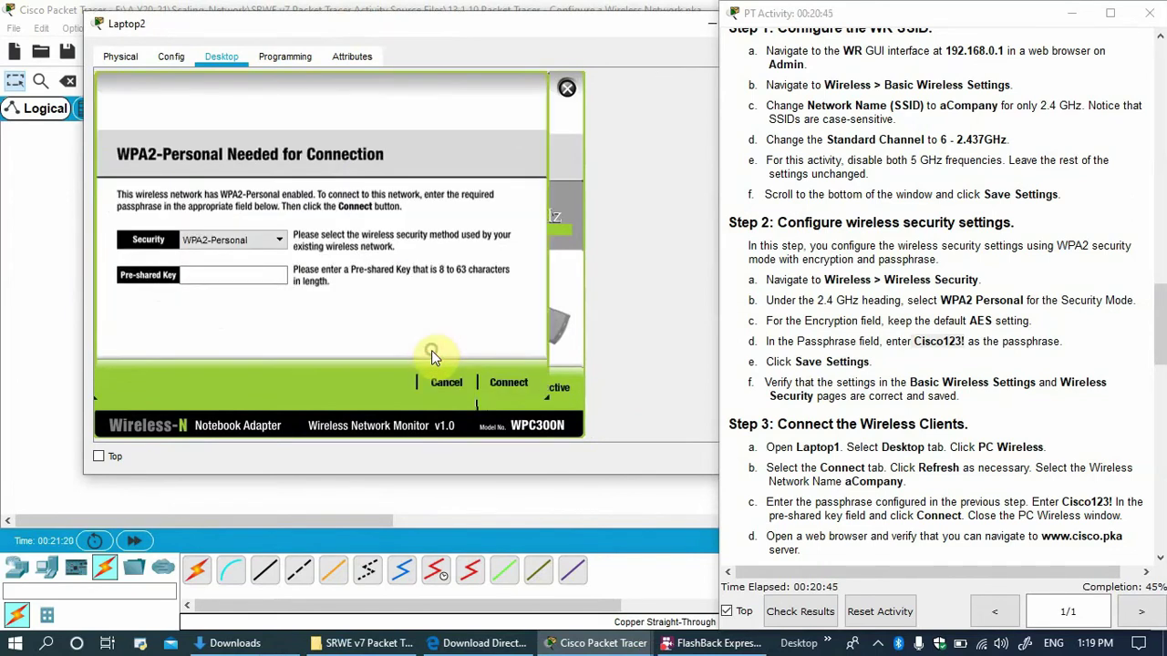
{"action": "left_click", "coordinate": [221, 273]}
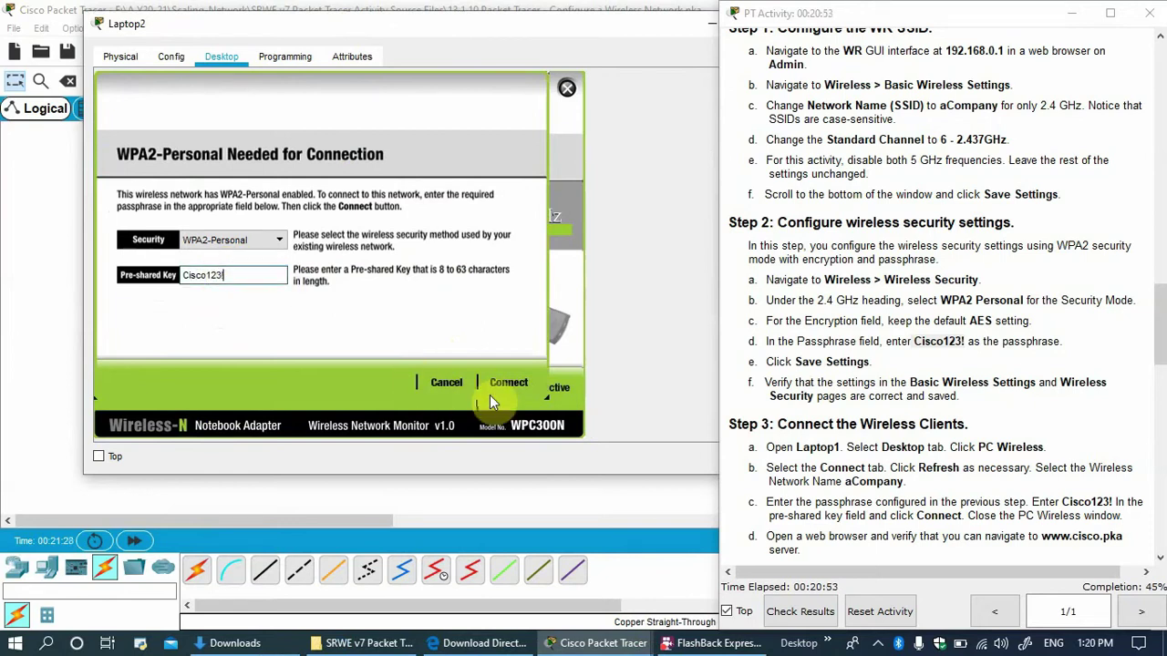
{"action": "left_click", "coordinate": [519, 382]}
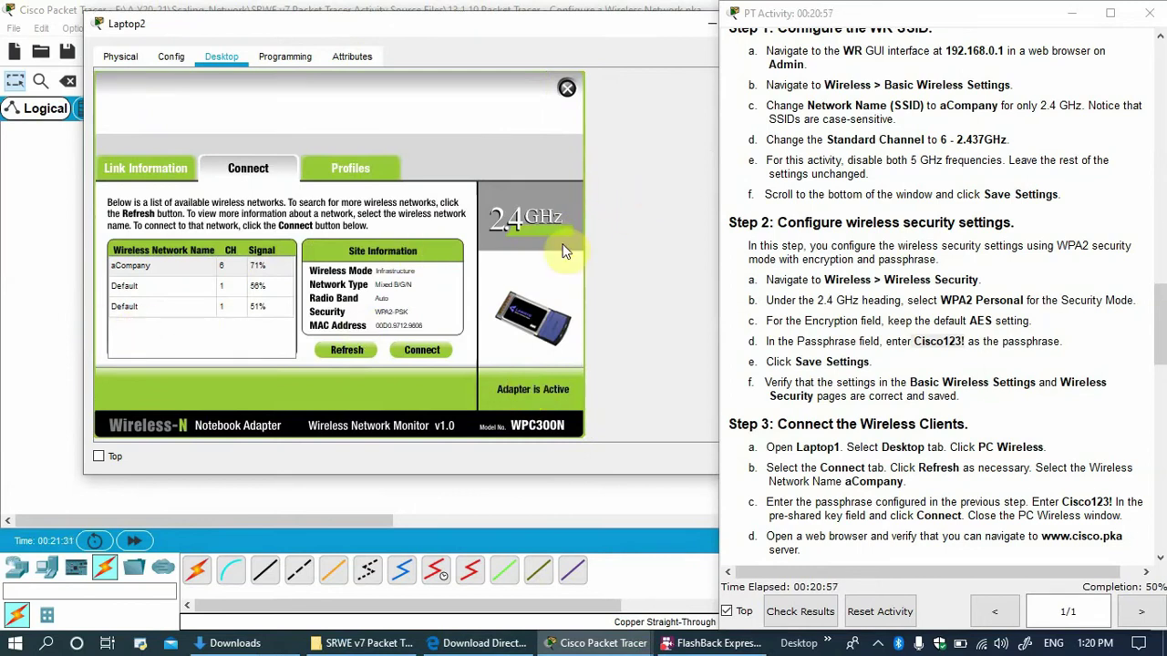
{"action": "left_click_drag", "start_coordinate": [420, 28], "coordinate": [431, 419]}
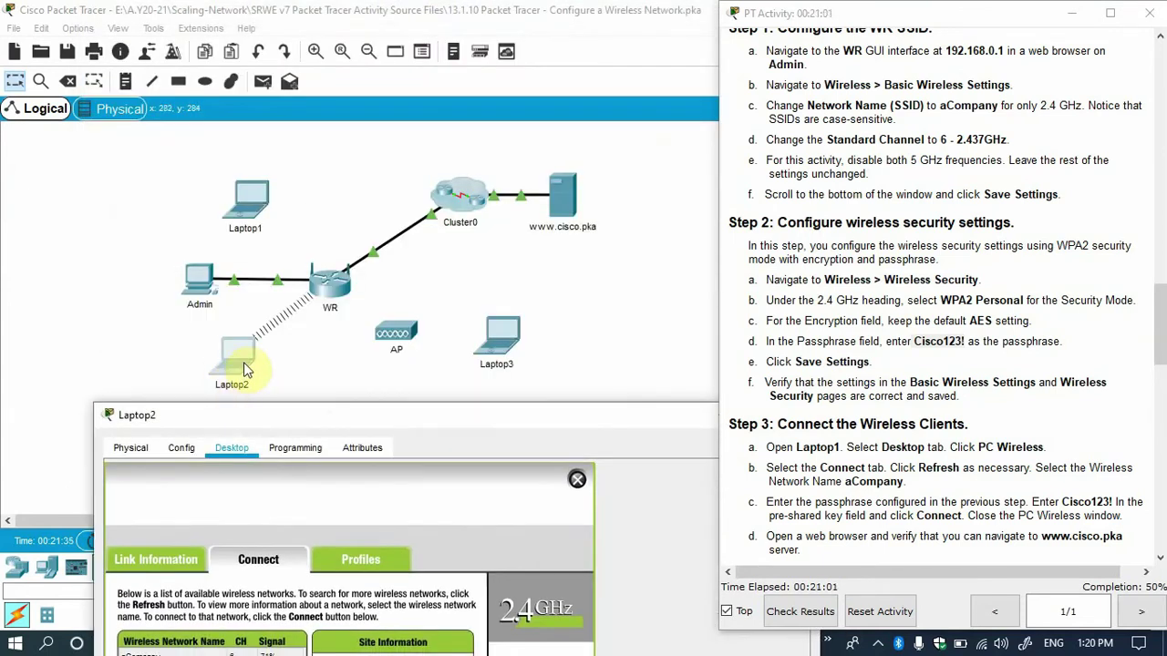
{"action": "left_click_drag", "start_coordinate": [356, 416], "coordinate": [227, 212]}
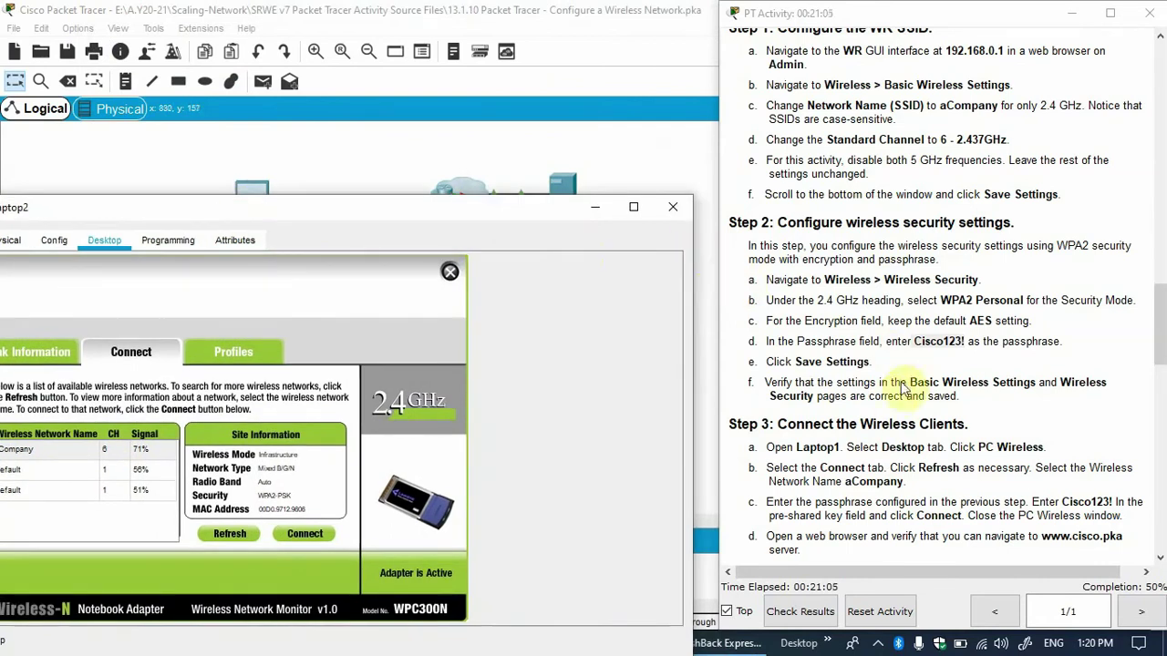
{"action": "scroll", "coordinate": [852, 463], "scroll_direction": "down", "scroll_amount": 5}
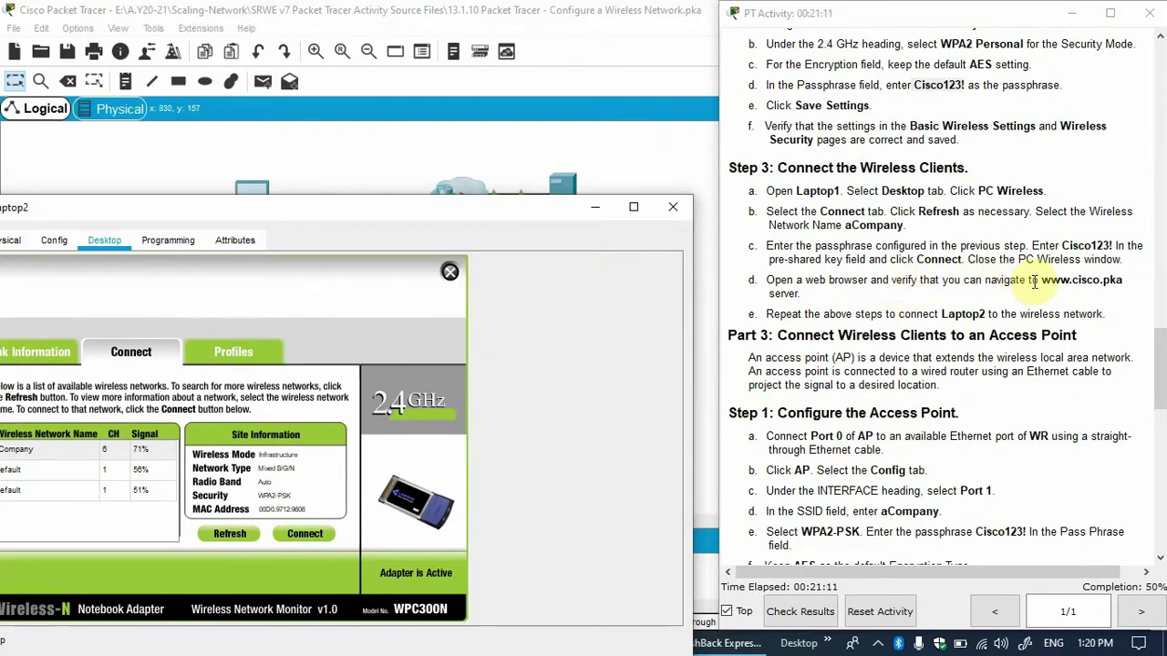
{"action": "left_click_drag", "start_coordinate": [1042, 280], "coordinate": [1130, 281]}
{"action": "key", "text": "ctrl+c"}
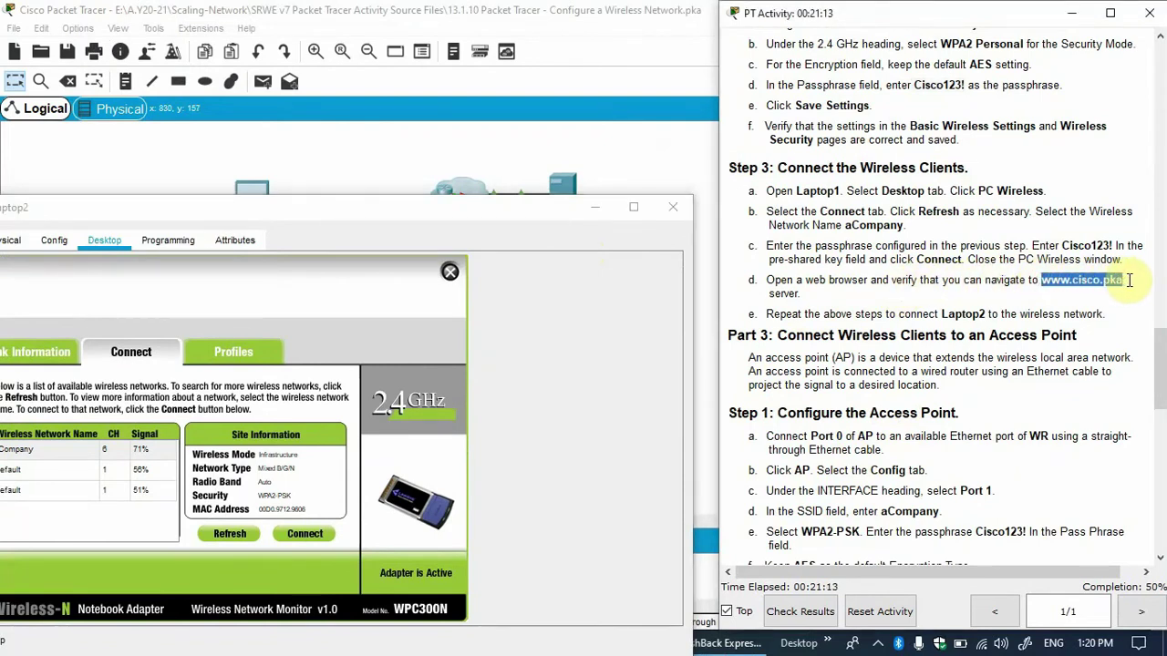
{"action": "left_click_drag", "start_coordinate": [160, 211], "coordinate": [135, 81]}
{"action": "left_click", "coordinate": [616, 97]}
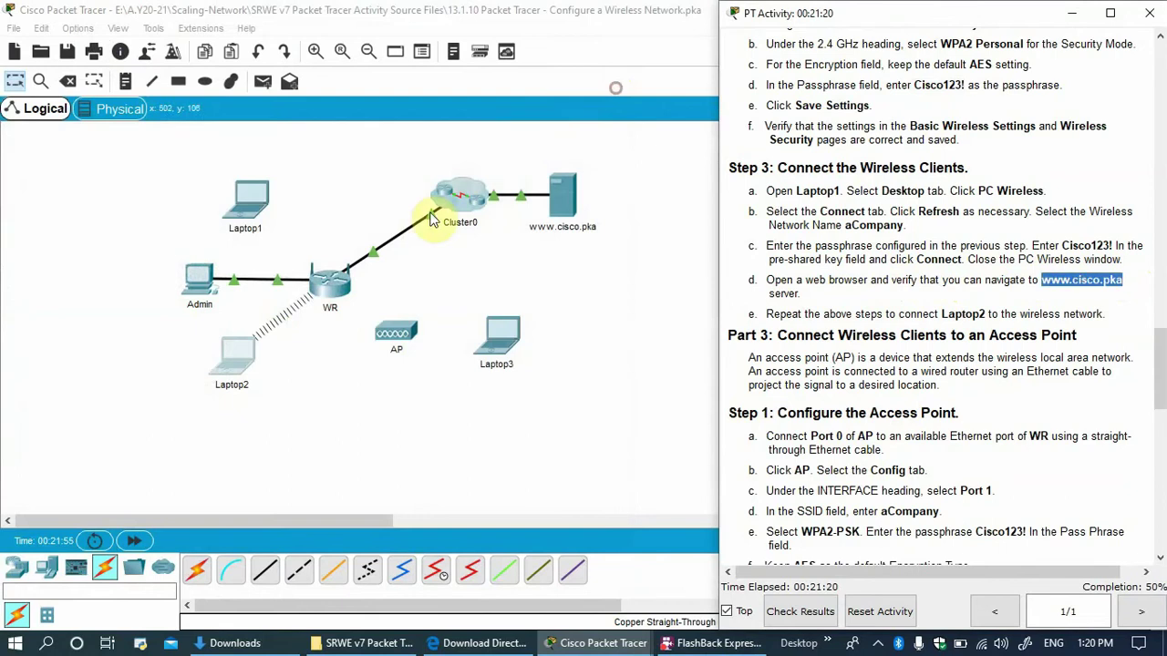
{"action": "left_click", "coordinate": [241, 348]}
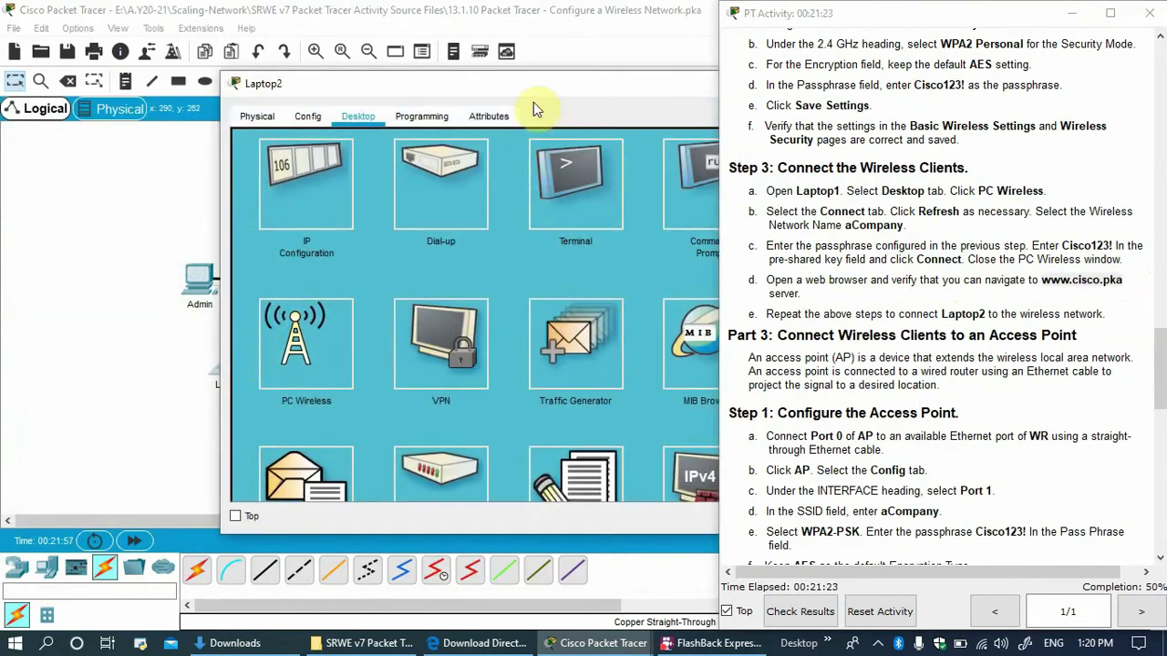
{"action": "left_click_drag", "start_coordinate": [542, 91], "coordinate": [301, 65]}
{"action": "left_click", "coordinate": [611, 173]}
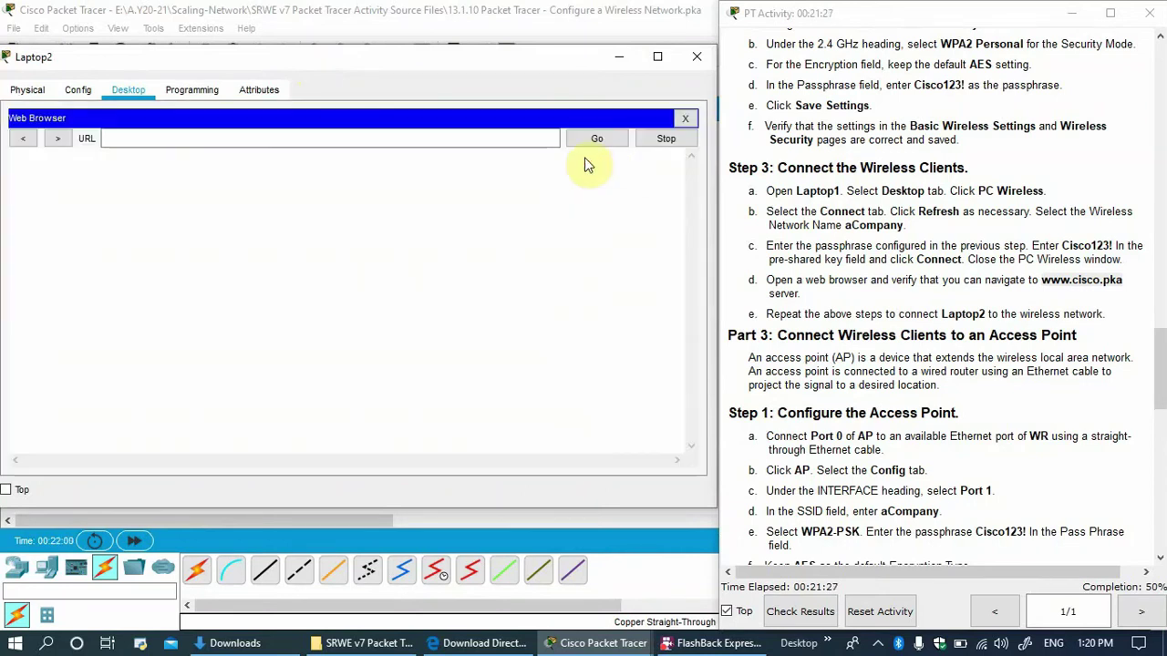
{"action": "left_click", "coordinate": [433, 146]}
{"action": "key", "text": "ctrl+v"}
{"action": "key", "text": "Return"}
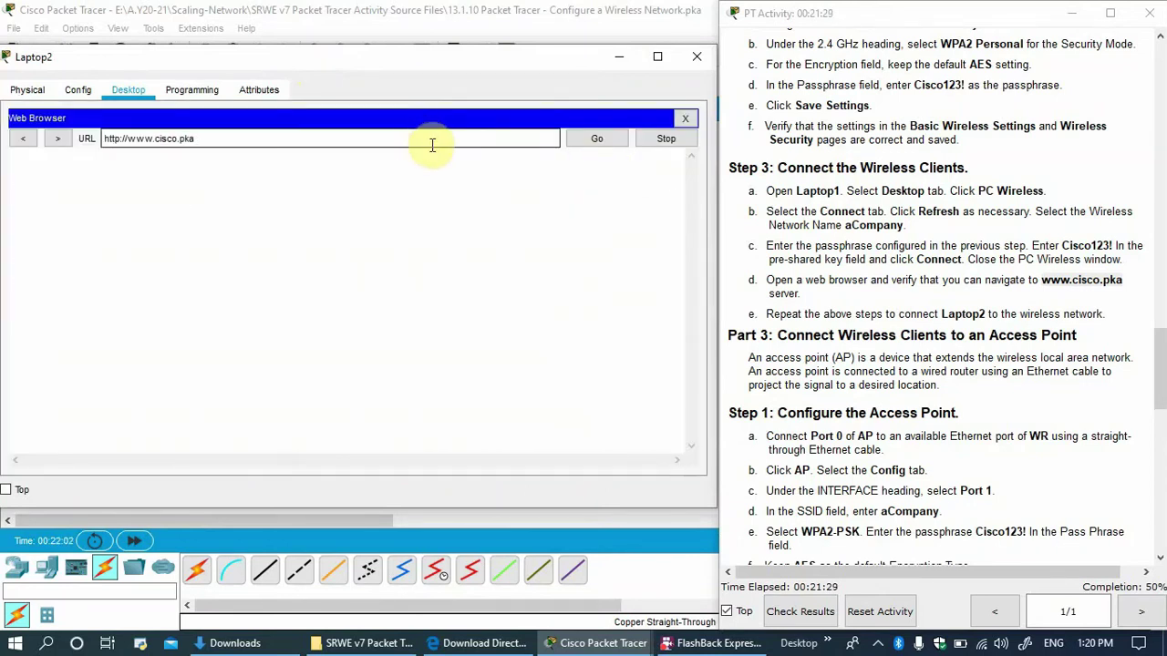
Check the topology and close Laptop2's window.
{"action": "left_click_drag", "start_coordinate": [486, 56], "coordinate": [508, 376]}
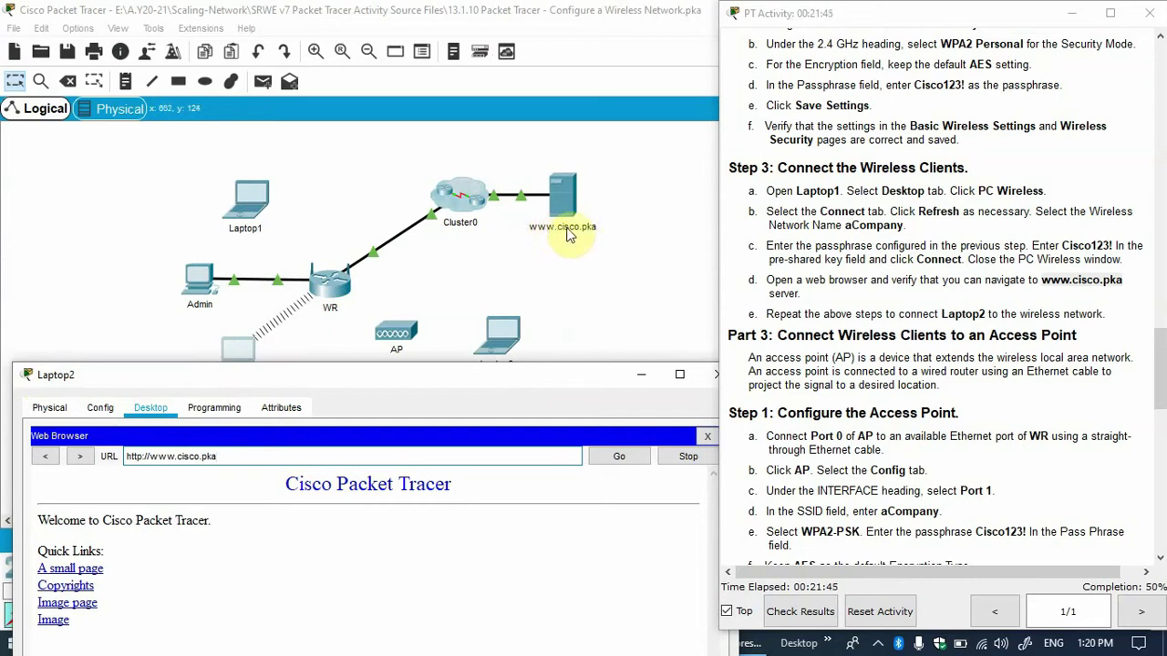
{"action": "left_click_drag", "start_coordinate": [441, 374], "coordinate": [437, 144]}
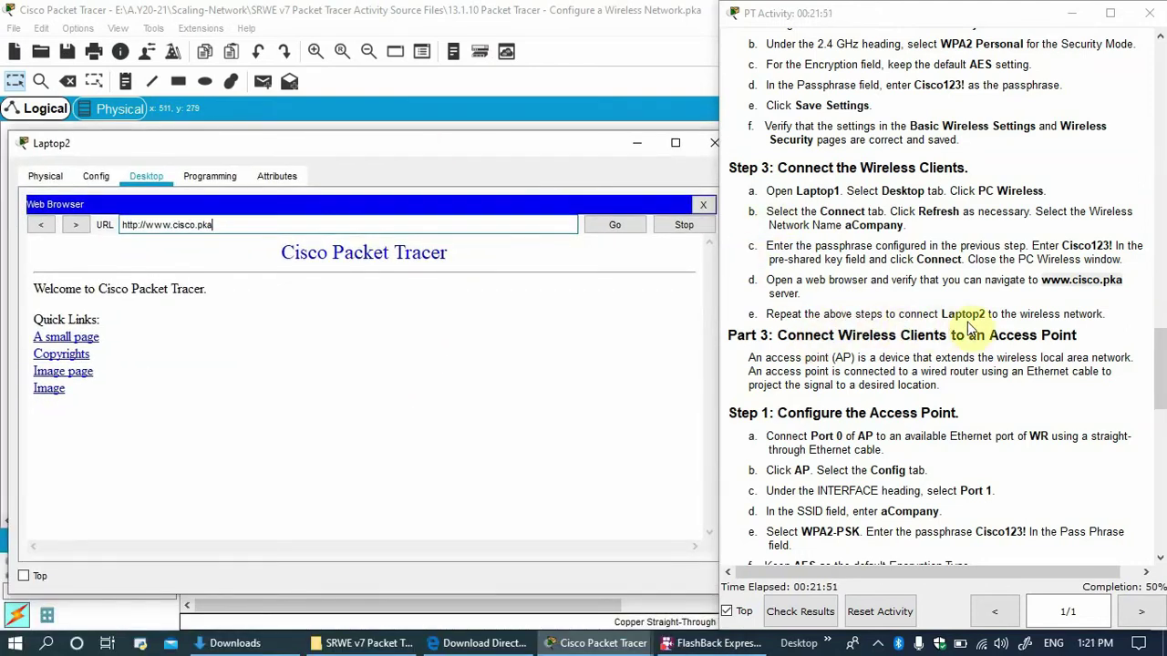
{"action": "left_click_drag", "start_coordinate": [578, 146], "coordinate": [513, 227]}
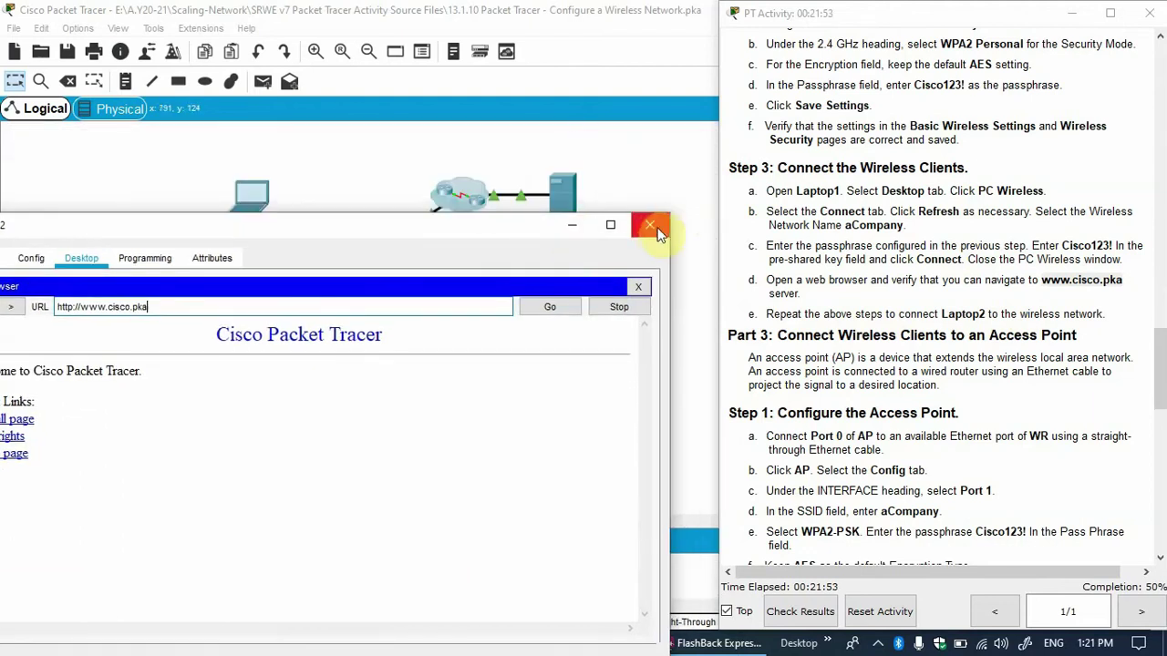
{"action": "left_click", "coordinate": [652, 227]}
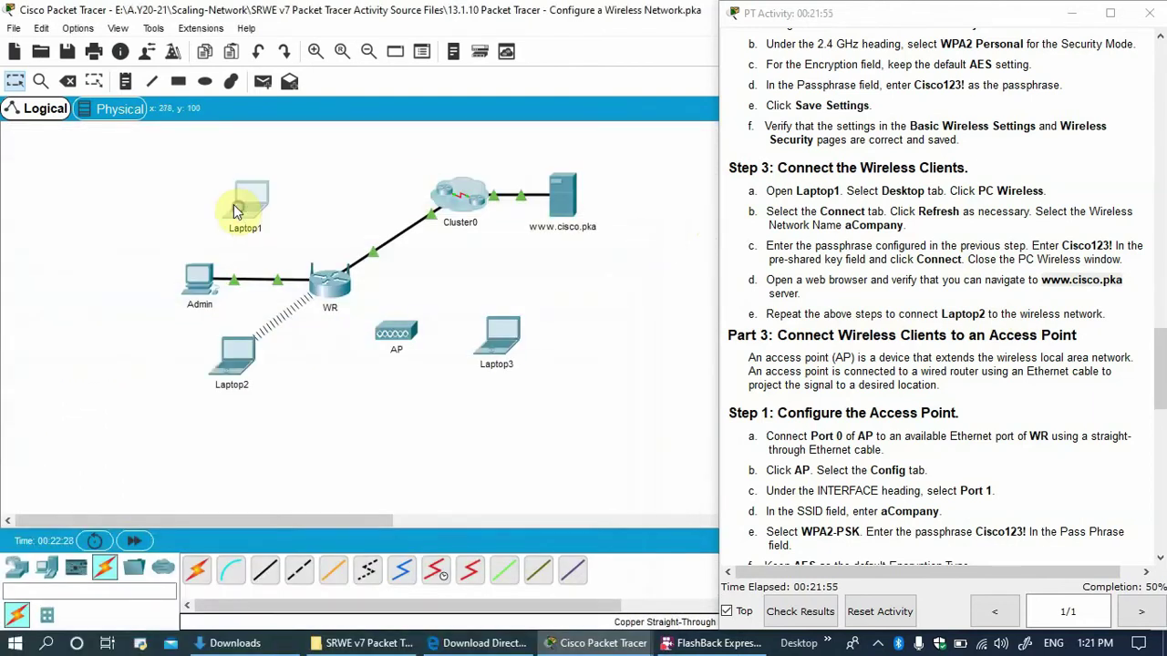
Connect Laptop1 to aCompany in PC Wireless with the WPA2 passphrase.
{"action": "left_click", "coordinate": [237, 209]}
{"action": "left_click_drag", "start_coordinate": [395, 80], "coordinate": [285, 66]}
{"action": "left_click", "coordinate": [256, 99]}
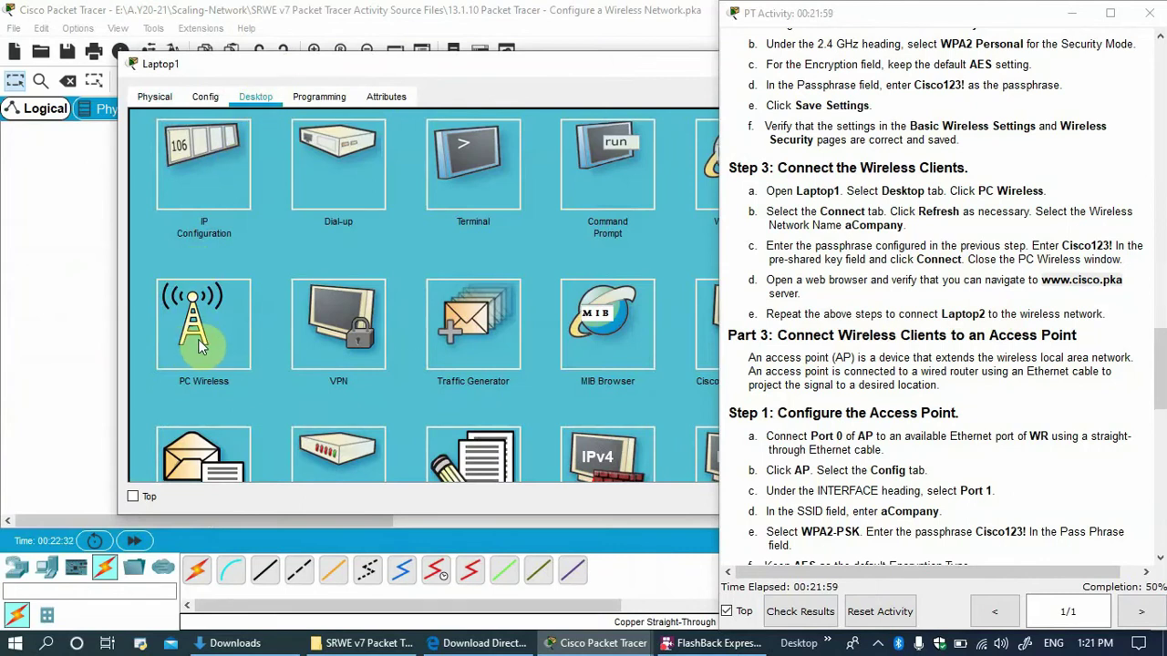
{"action": "left_click", "coordinate": [200, 345]}
{"action": "left_click", "coordinate": [282, 210]}
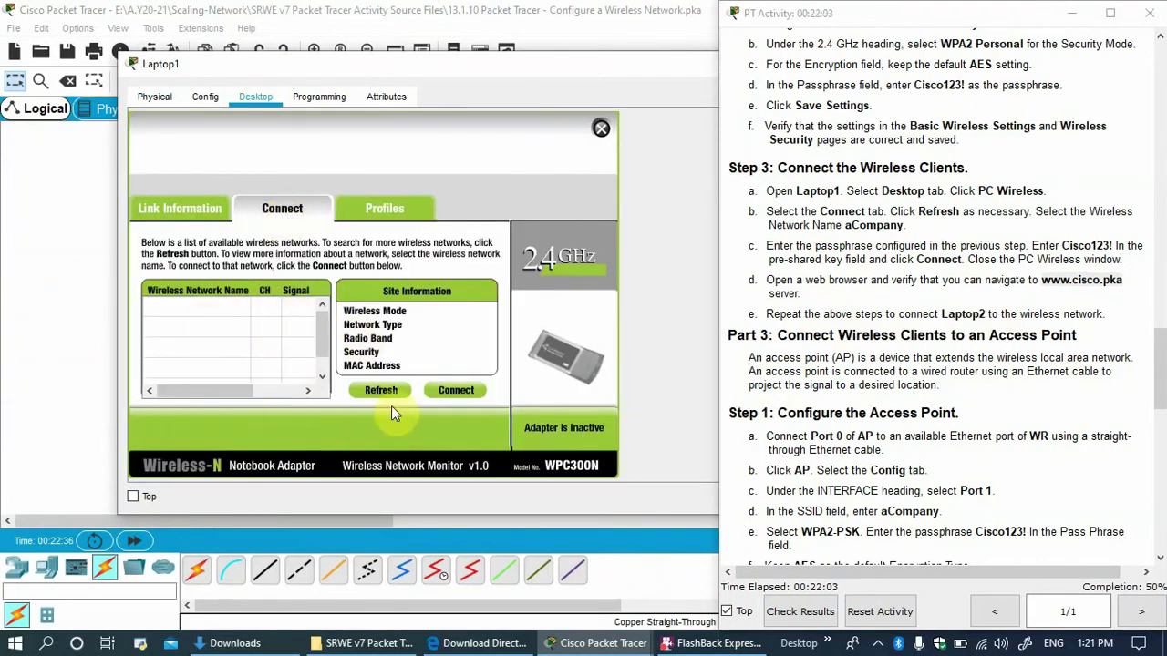
{"action": "left_click", "coordinate": [202, 310]}
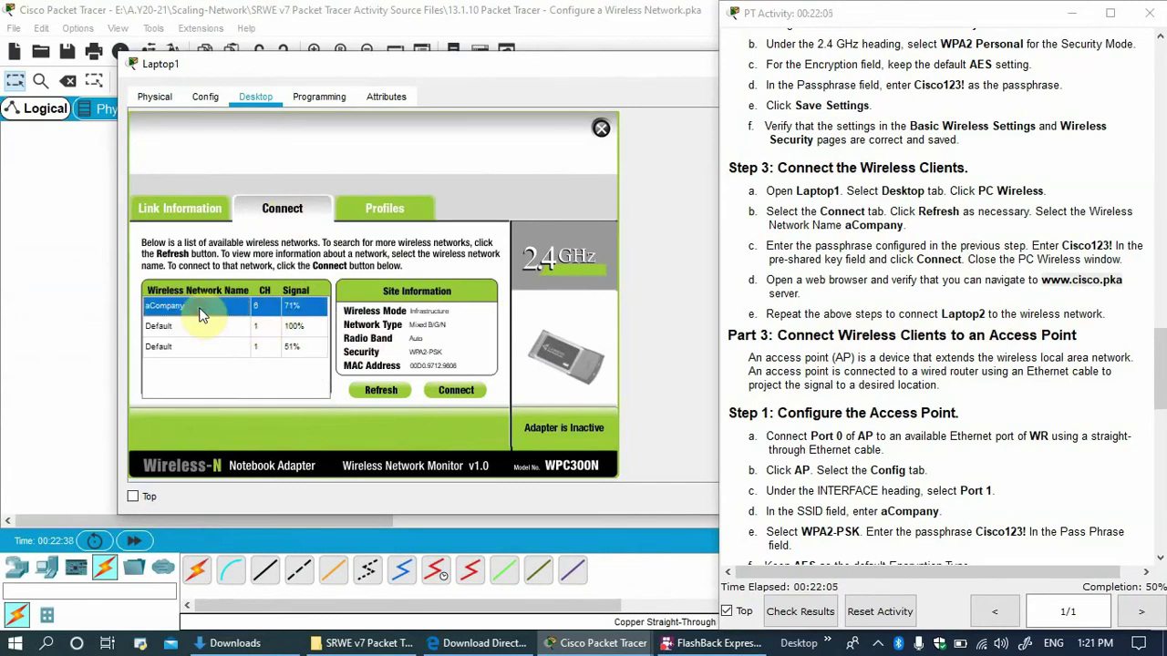
{"action": "left_click", "coordinate": [461, 395]}
{"action": "left_click", "coordinate": [276, 316]}
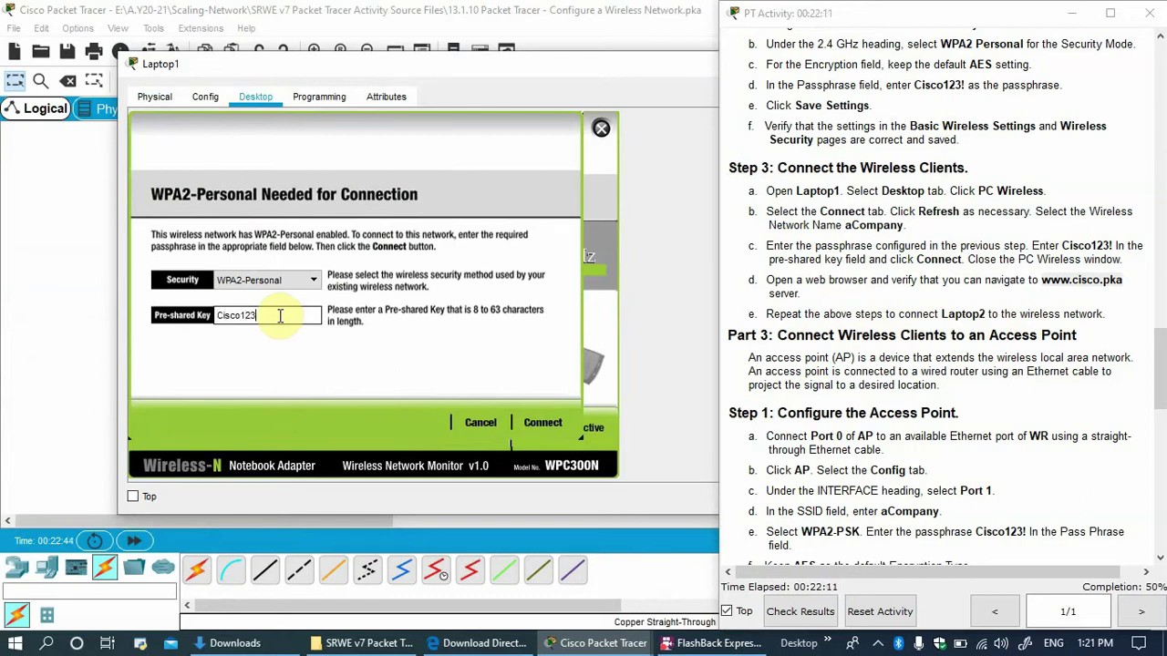
{"action": "left_click", "coordinate": [539, 421]}
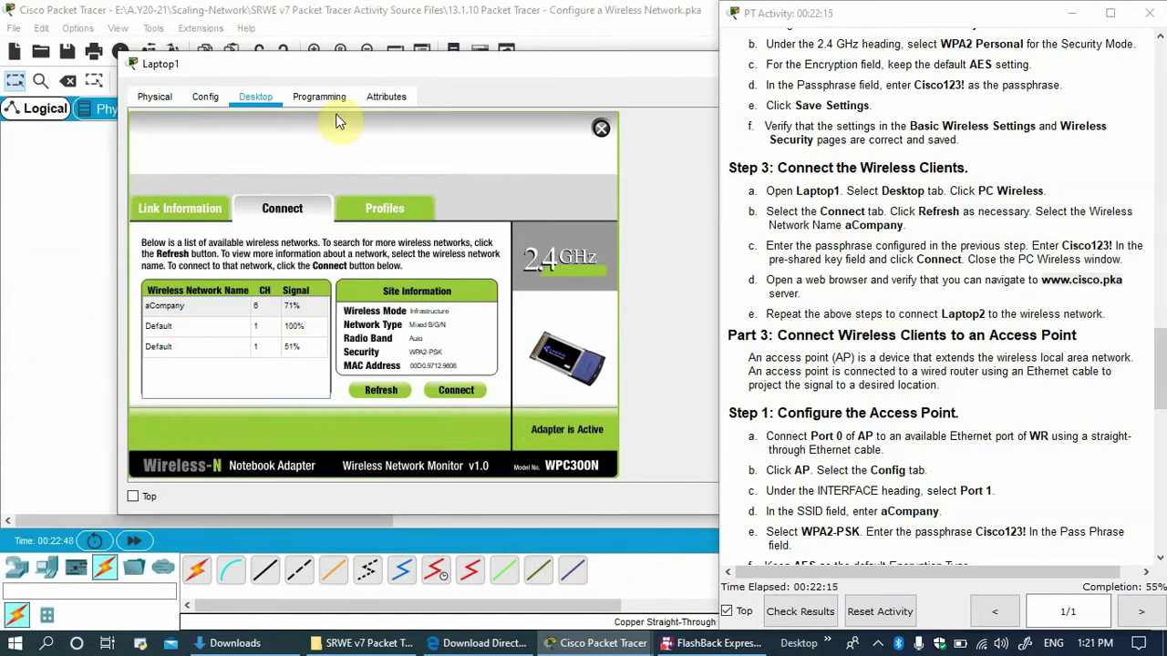
Close Laptop1's window and return to the topology.
{"action": "left_click_drag", "start_coordinate": [357, 66], "coordinate": [209, 250]}
{"action": "left_click", "coordinate": [624, 248]}
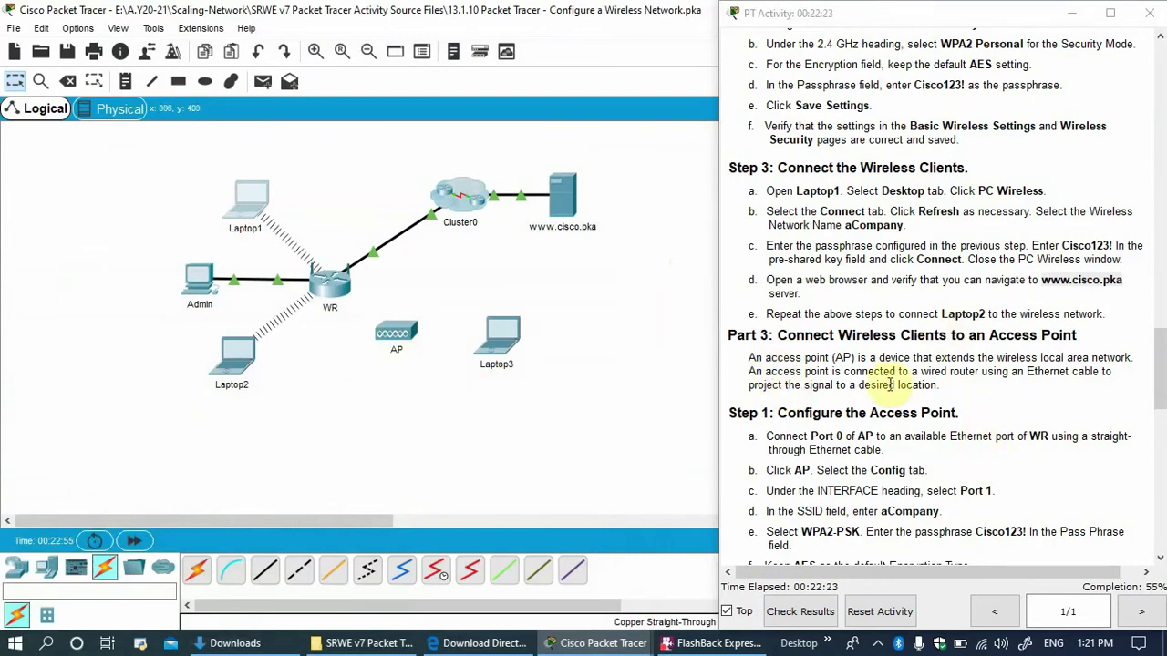
{"action": "scroll", "coordinate": [885, 380], "scroll_direction": "down", "scroll_amount": 2}
{"action": "left_click", "coordinate": [816, 310]}
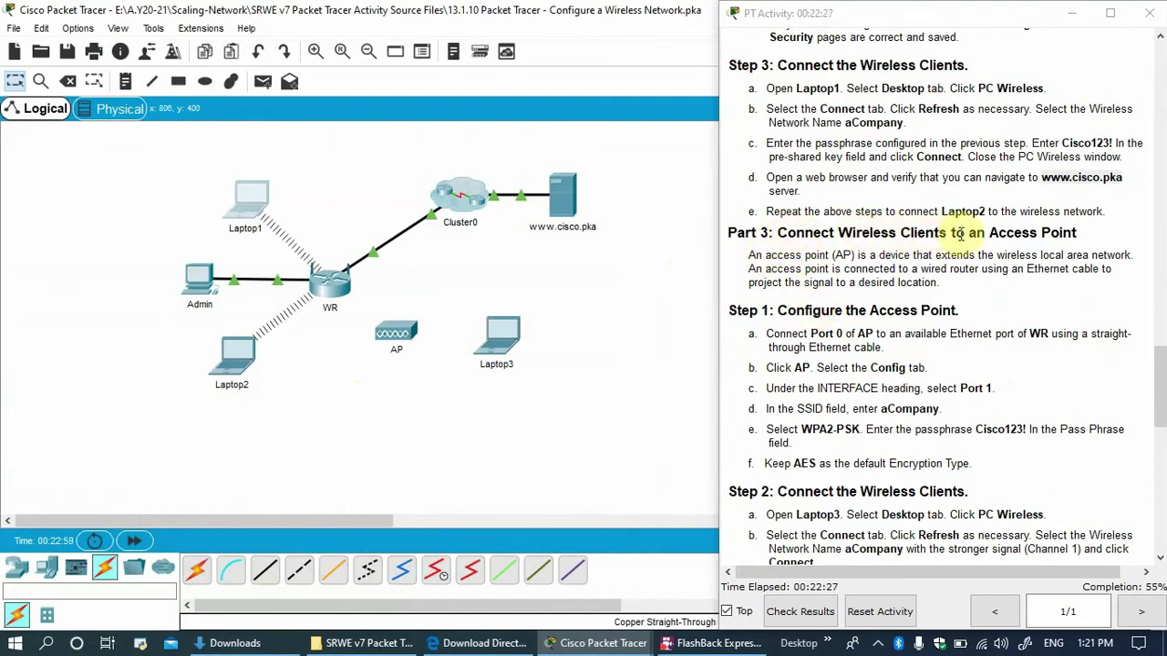
{"action": "left_click", "coordinate": [404, 347]}
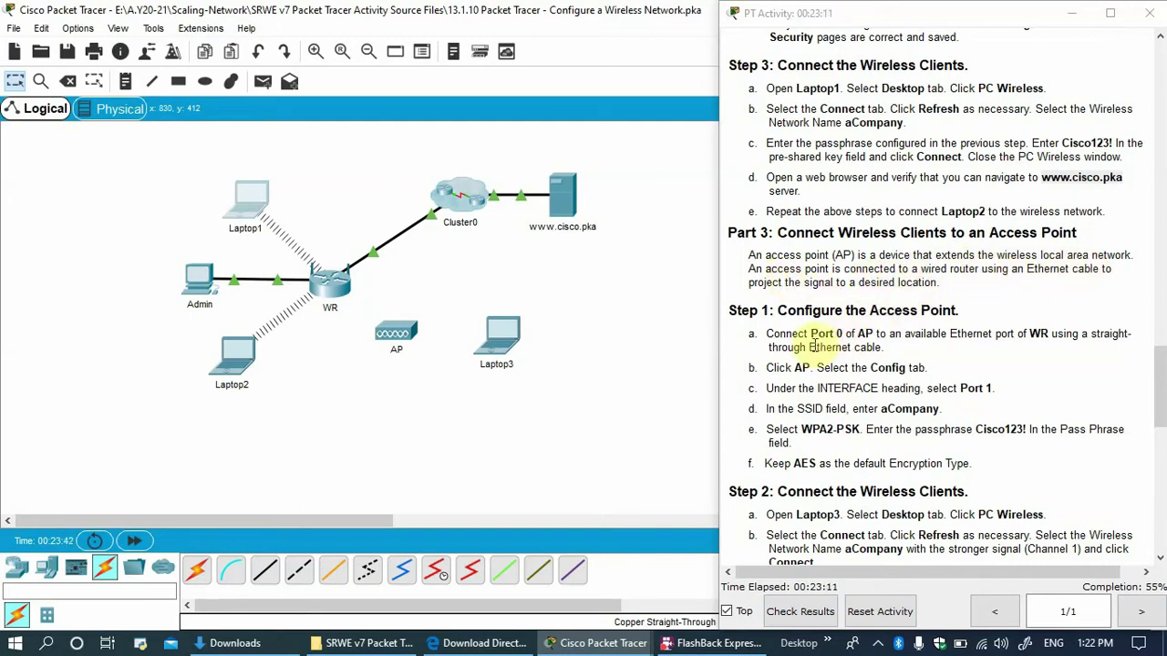
{"action": "left_click_drag", "start_coordinate": [769, 334], "coordinate": [848, 336]}
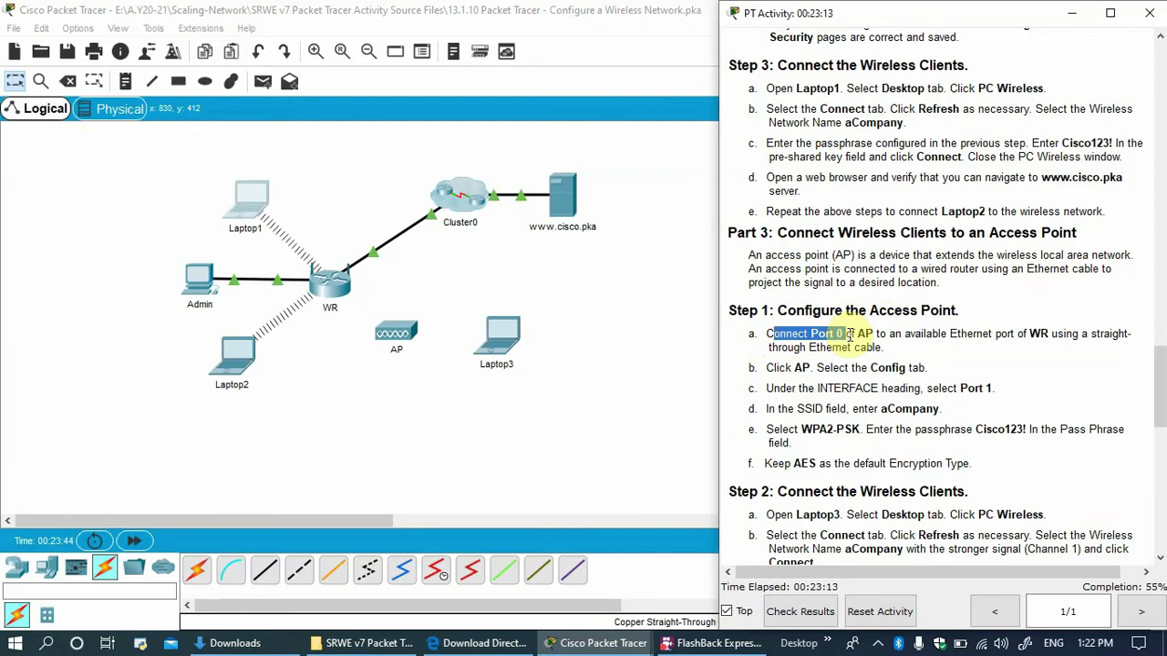
{"action": "left_click_drag", "start_coordinate": [858, 334], "coordinate": [983, 334]}
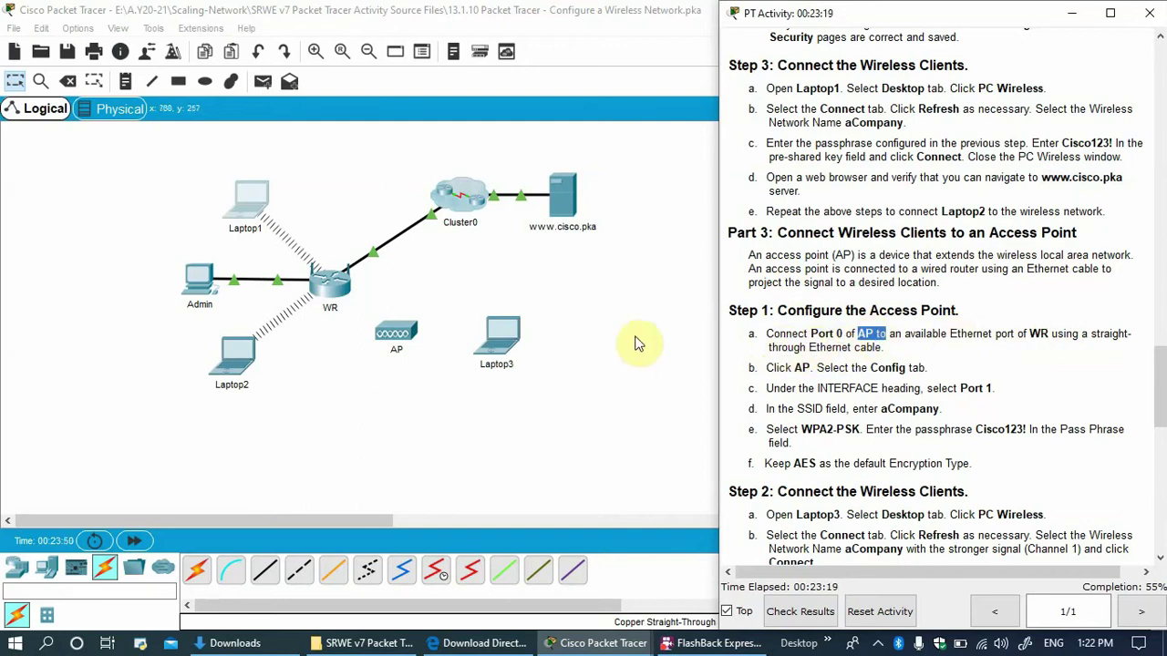
Cable WR GigabitEthernet 2 to AP Port 0 with copper straight-through, then fast-forward time.
{"action": "left_click", "coordinate": [266, 572]}
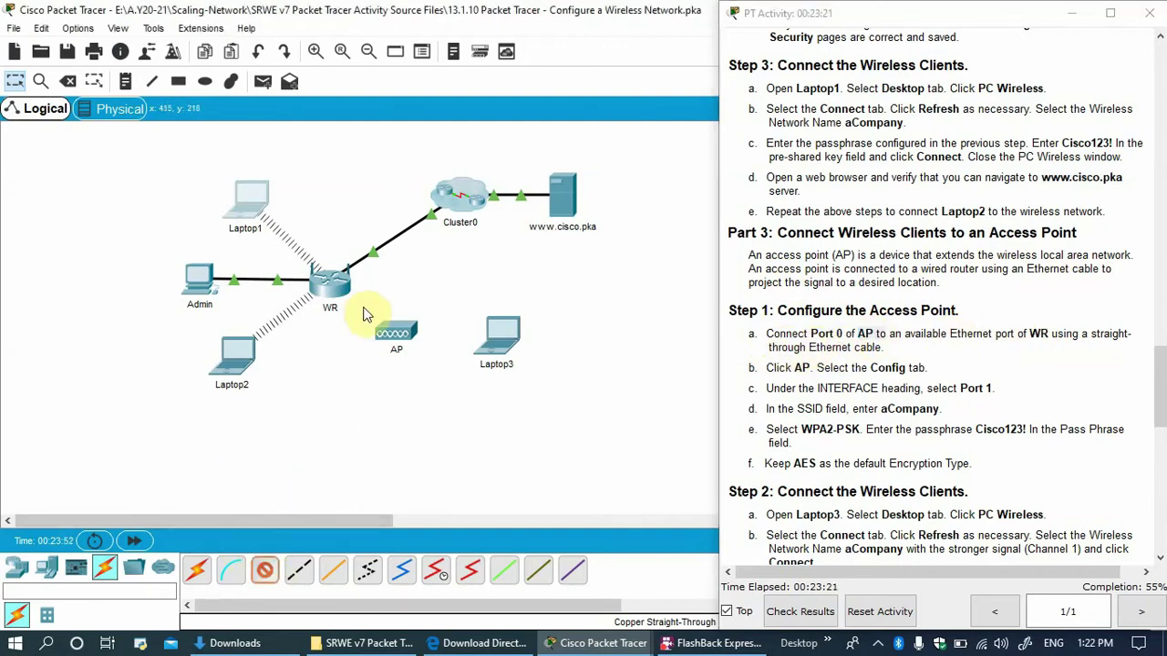
{"action": "left_click", "coordinate": [333, 286]}
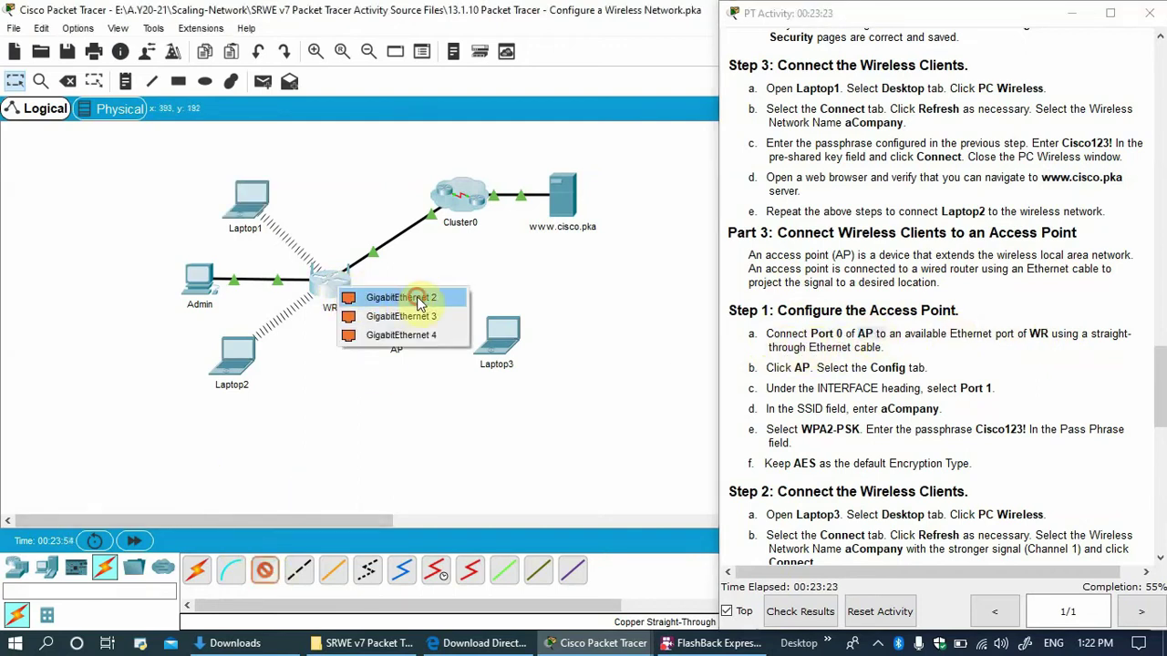
{"action": "left_click", "coordinate": [401, 299]}
{"action": "left_click", "coordinate": [401, 341]}
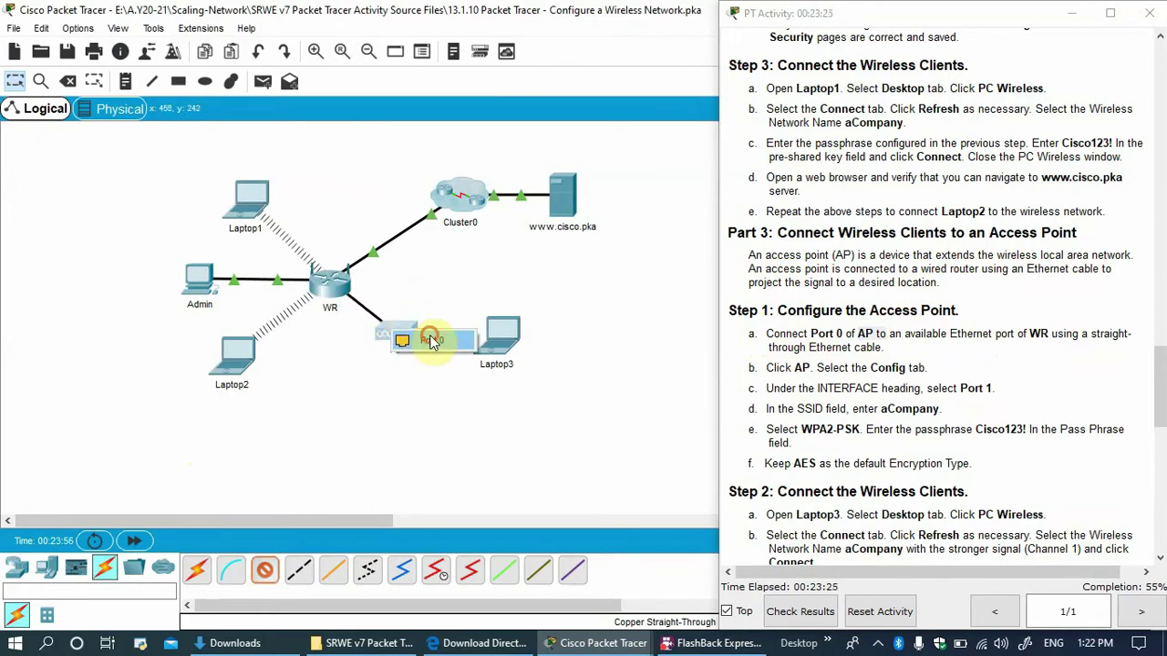
{"action": "left_click", "coordinate": [429, 340]}
{"action": "left_click", "coordinate": [134, 540]}
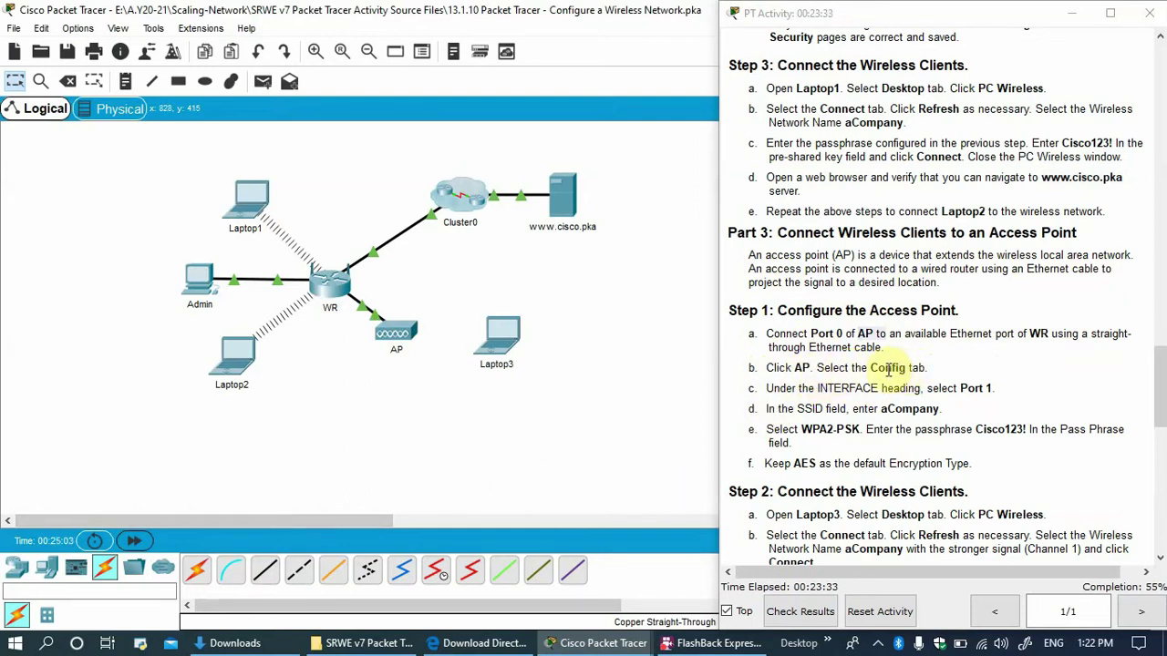
{"action": "left_click", "coordinate": [399, 335]}
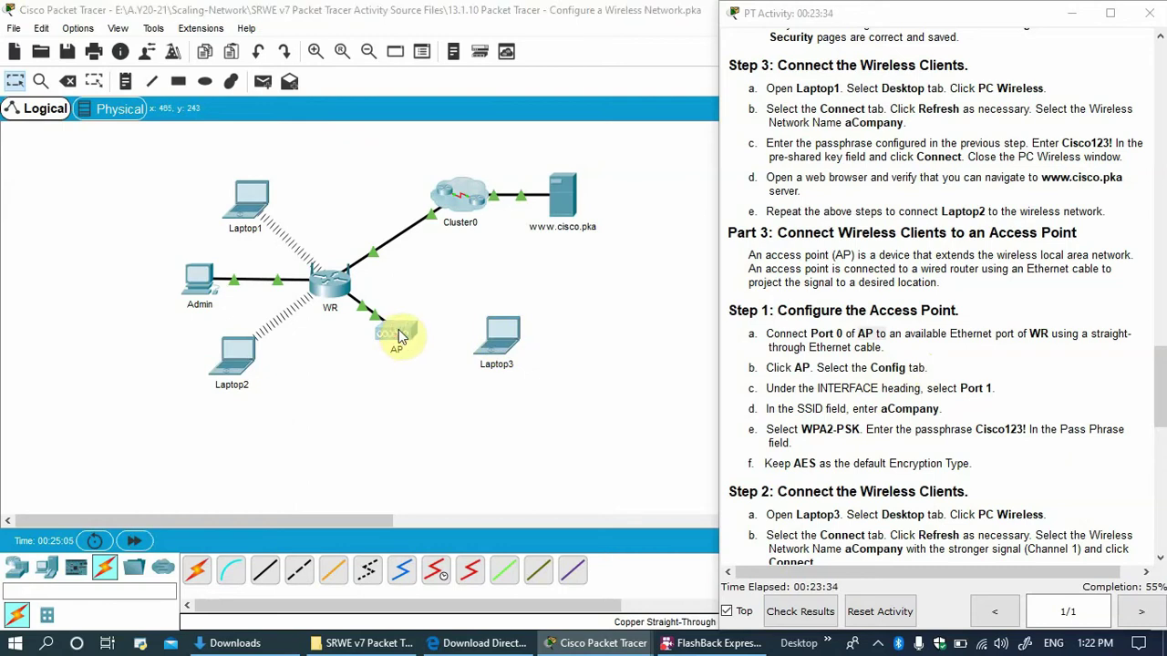
Change the AP's display name to aCompany.
{"action": "left_click_drag", "start_coordinate": [492, 81], "coordinate": [302, 79]}
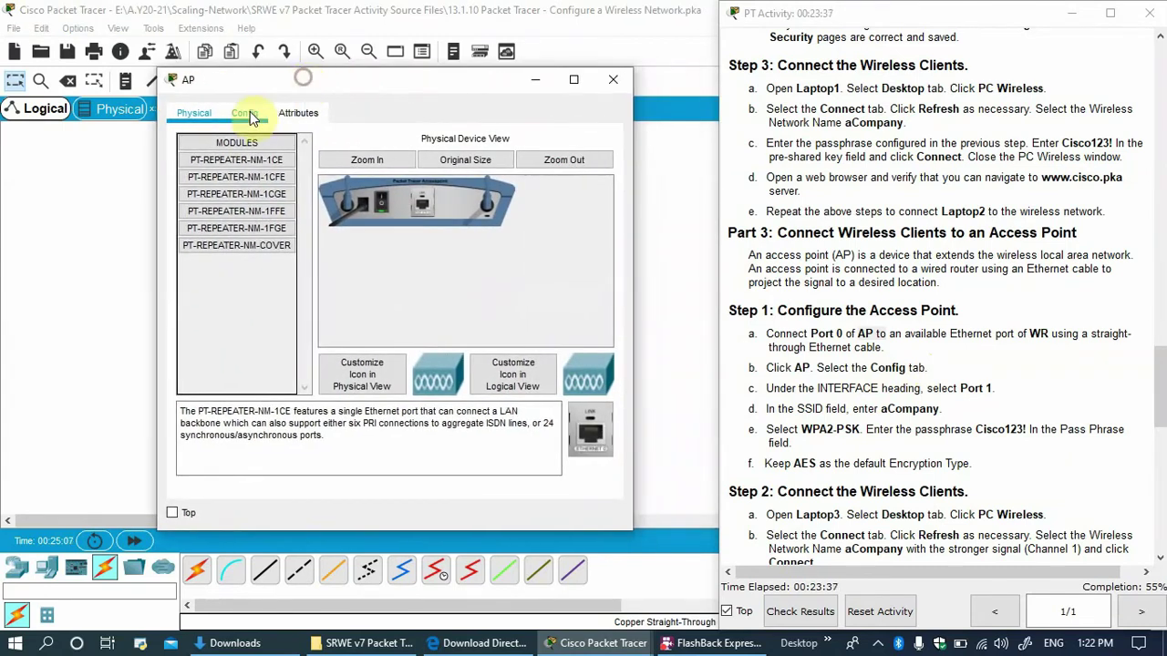
{"action": "left_click", "coordinate": [251, 117]}
{"action": "left_click_drag", "start_coordinate": [391, 189], "coordinate": [290, 181]}
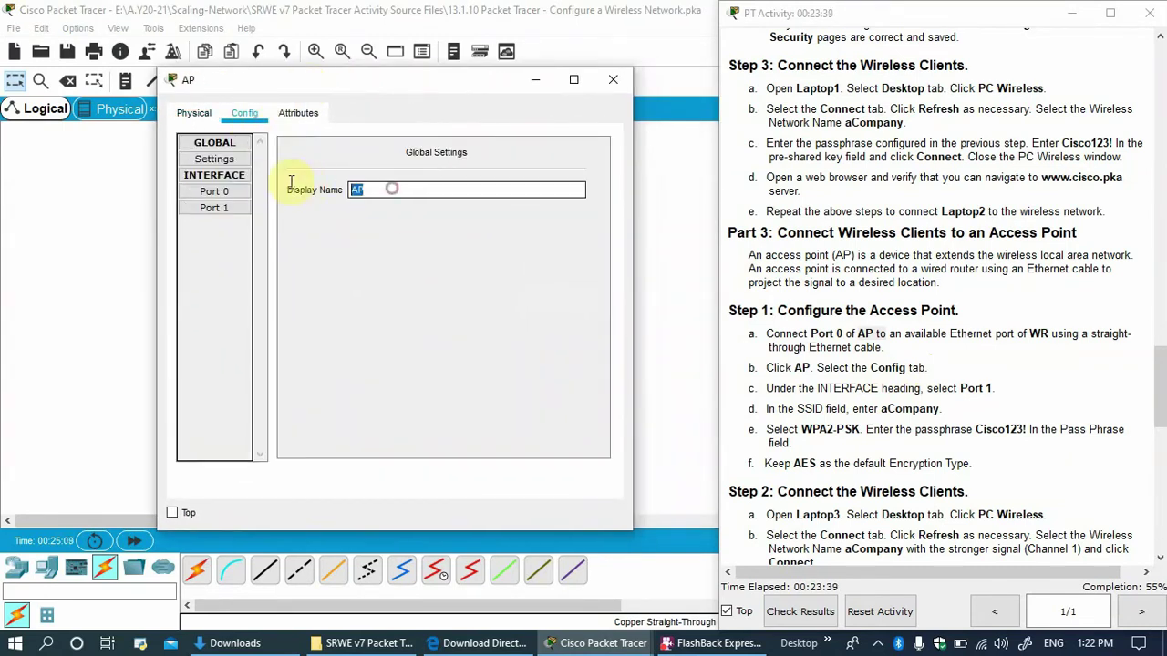
{"action": "left_click", "coordinate": [937, 410]}
{"action": "left_click_drag", "start_coordinate": [938, 409], "coordinate": [881, 409]}
{"action": "key", "text": "ctrl+c"}
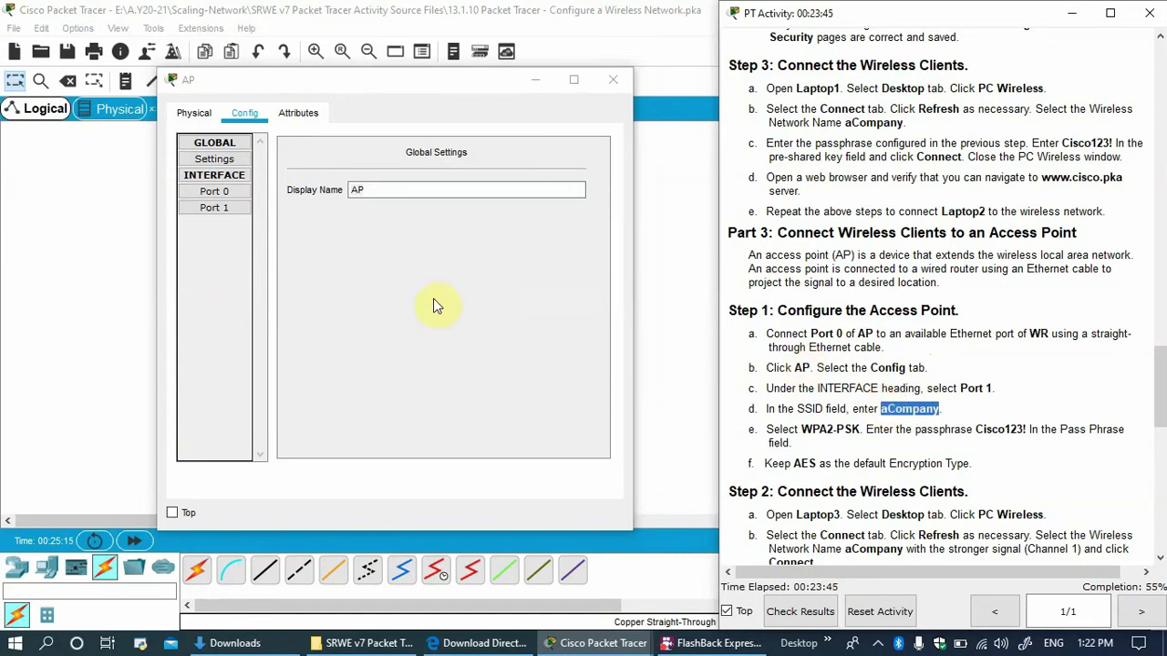
{"action": "left_click", "coordinate": [399, 209]}
{"action": "key", "text": "ctrl+a"}
{"action": "key", "text": "ctrl+v"}
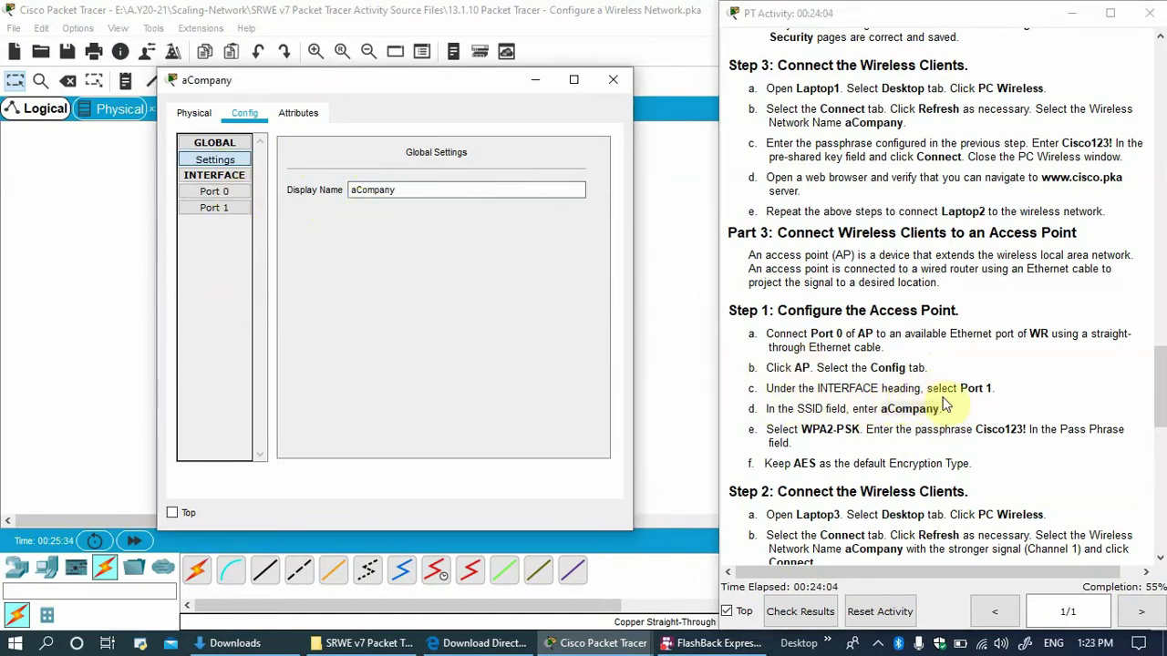
Give Port 1 the SSID aCompany with WPA2-PSK and a pass phrase, keeping AES.
{"action": "left_click", "coordinate": [235, 208]}
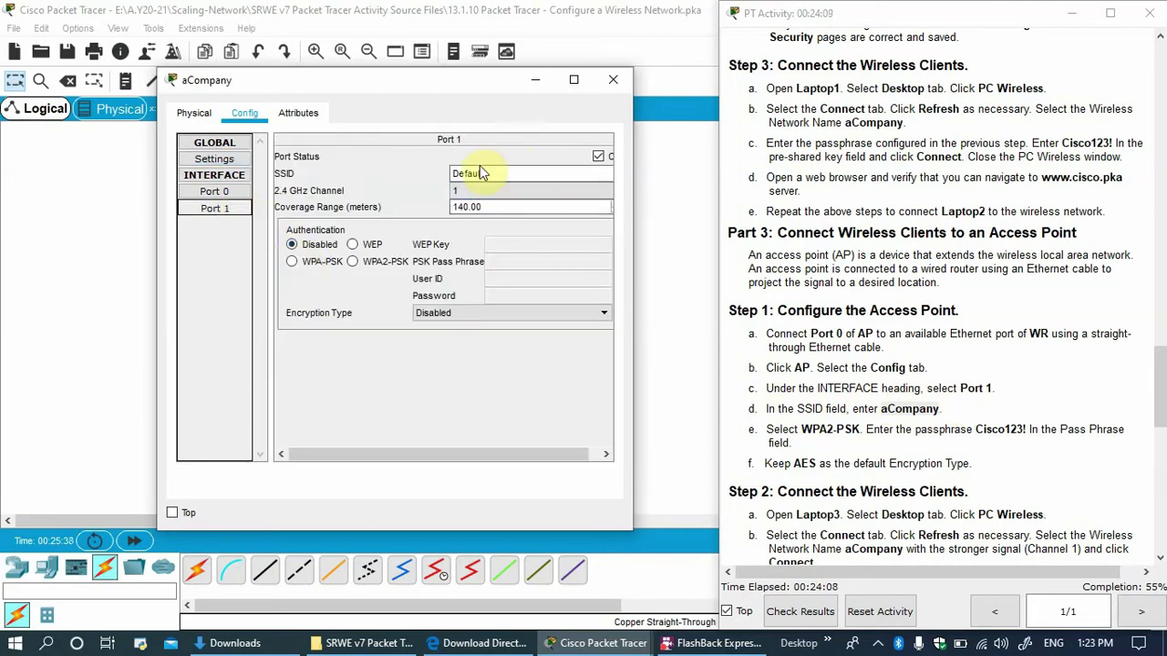
{"action": "left_click_drag", "start_coordinate": [508, 172], "coordinate": [250, 156]}
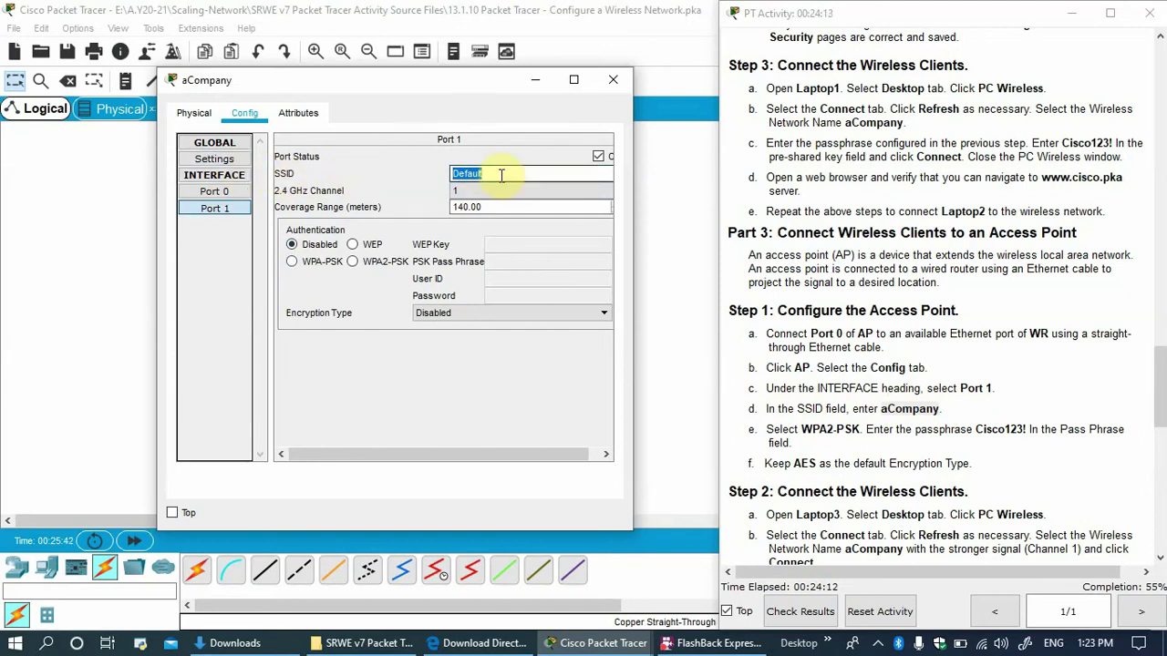
{"action": "type", "text": "aCompany"}
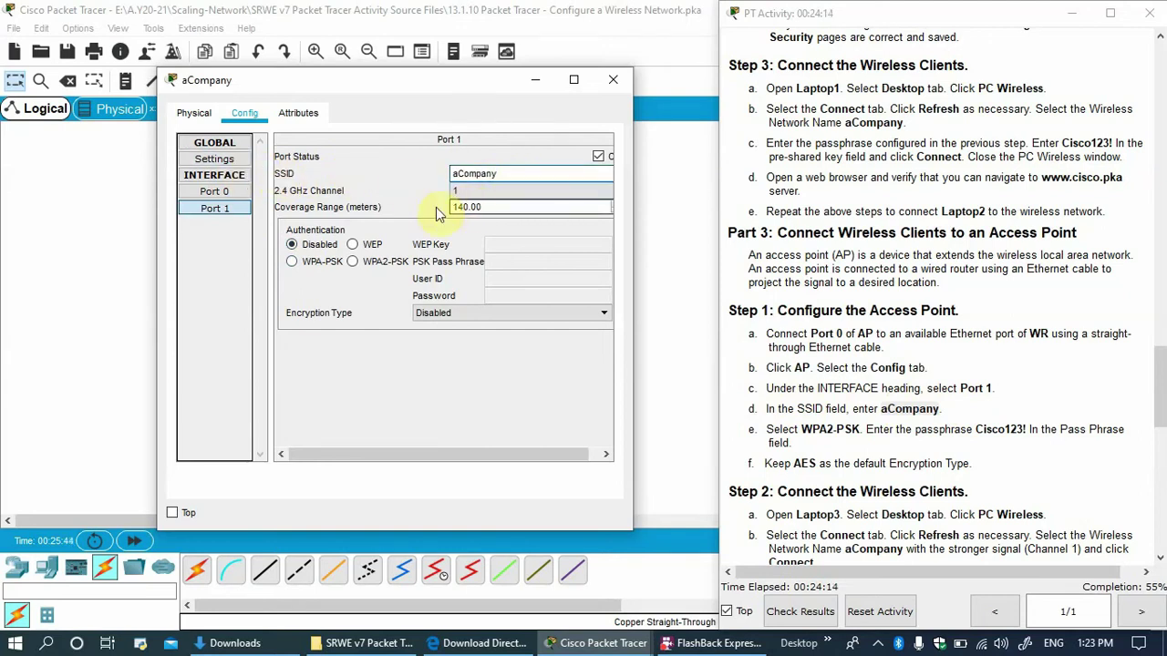
{"action": "left_click", "coordinate": [467, 197]}
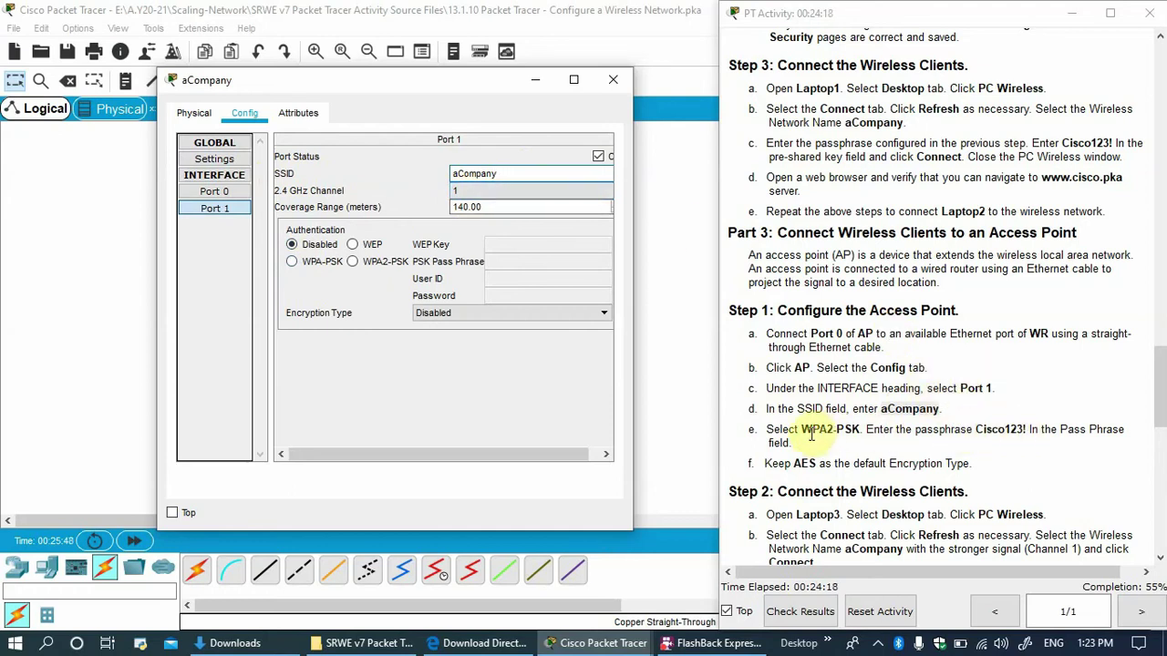
{"action": "left_click_drag", "start_coordinate": [801, 430], "coordinate": [844, 430]}
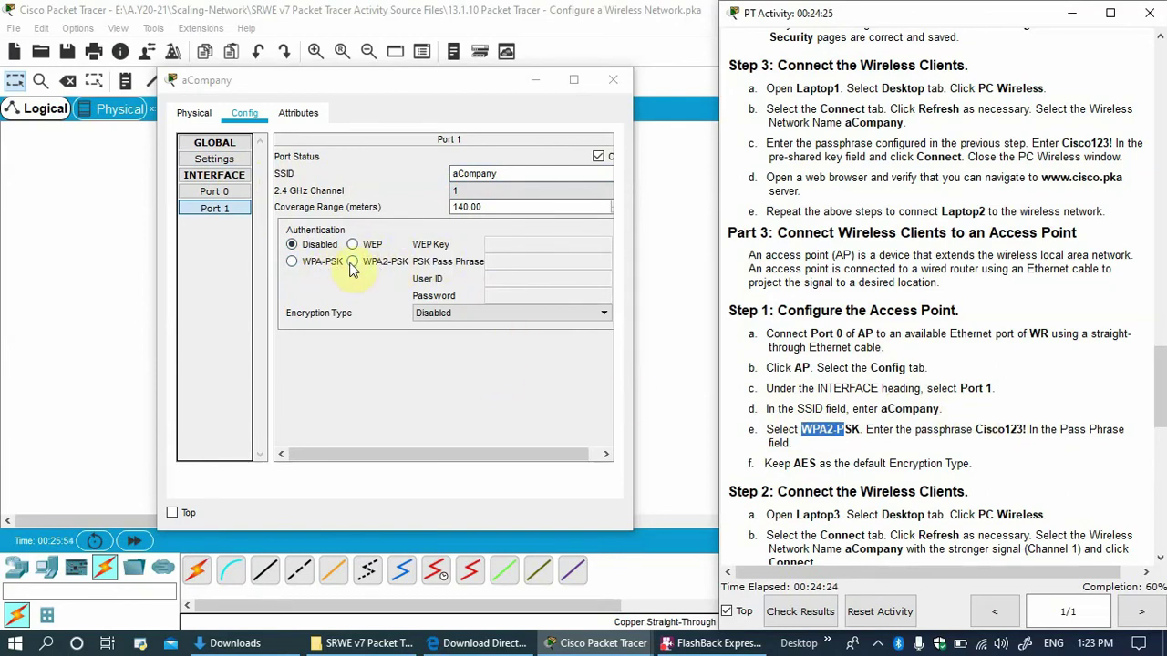
{"action": "left_click", "coordinate": [379, 265]}
{"action": "left_click", "coordinate": [504, 263]}
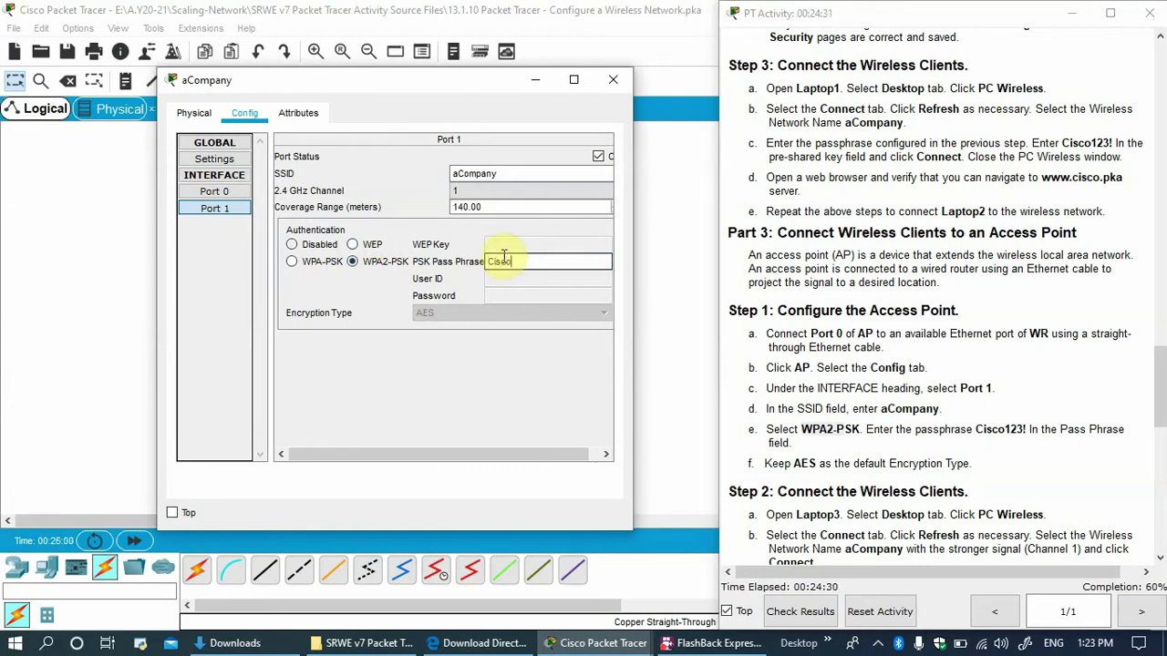
{"action": "type", "text": "Cisco123!"}
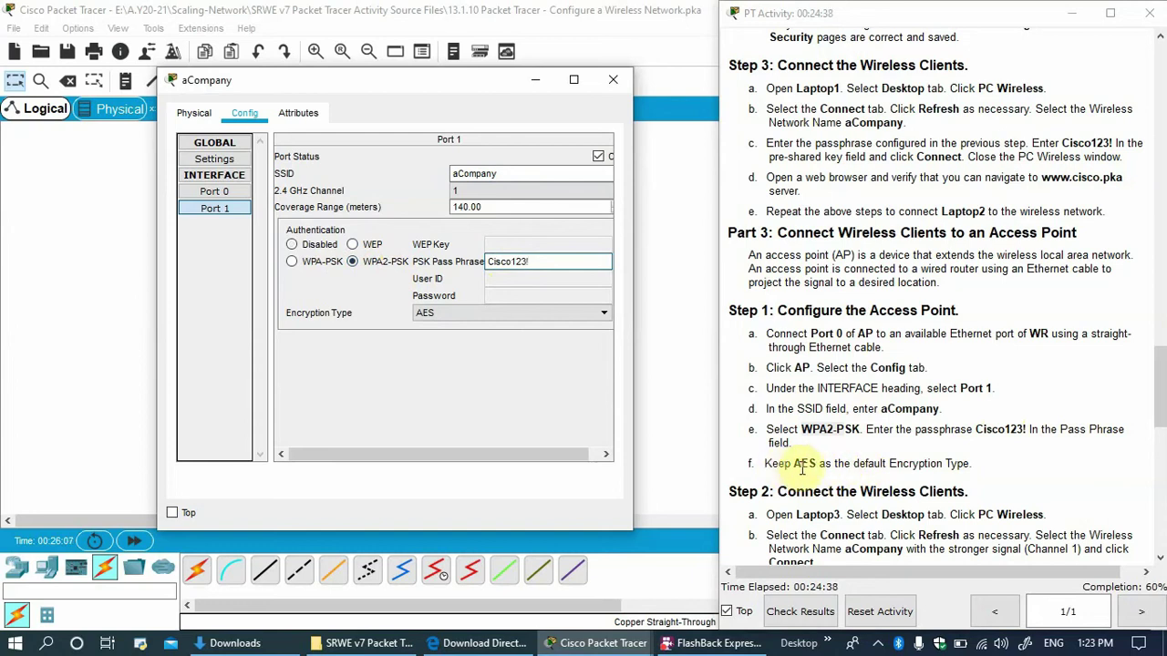
{"action": "left_click_drag", "start_coordinate": [632, 344], "coordinate": [712, 337]}
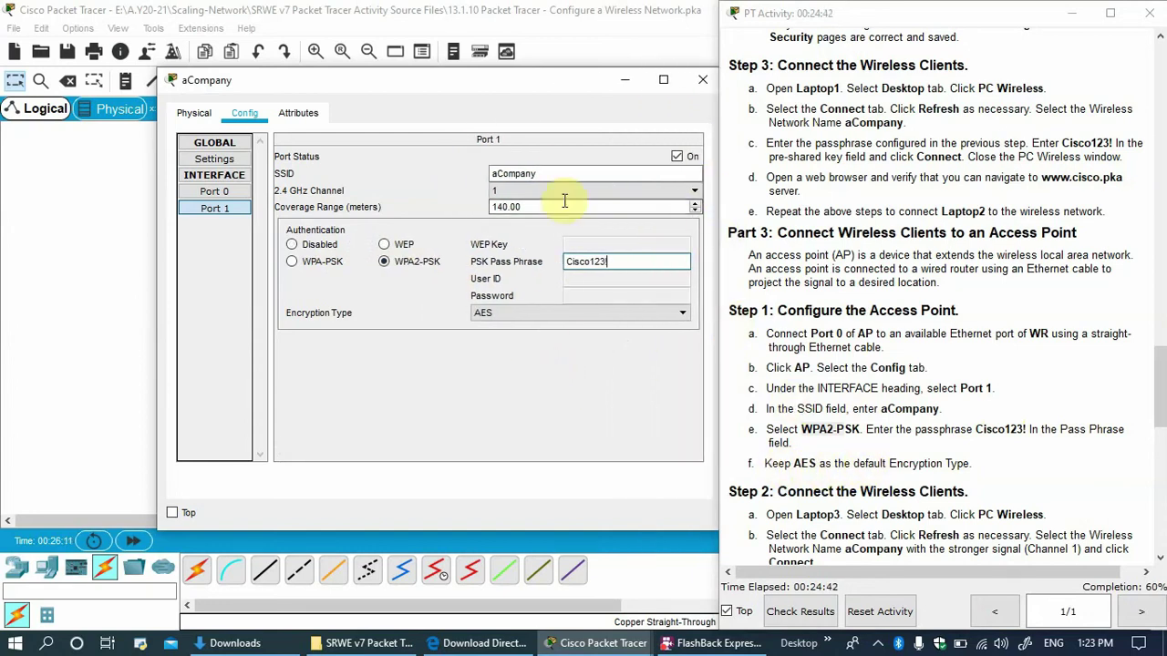
{"action": "left_click_drag", "start_coordinate": [559, 82], "coordinate": [484, 81]}
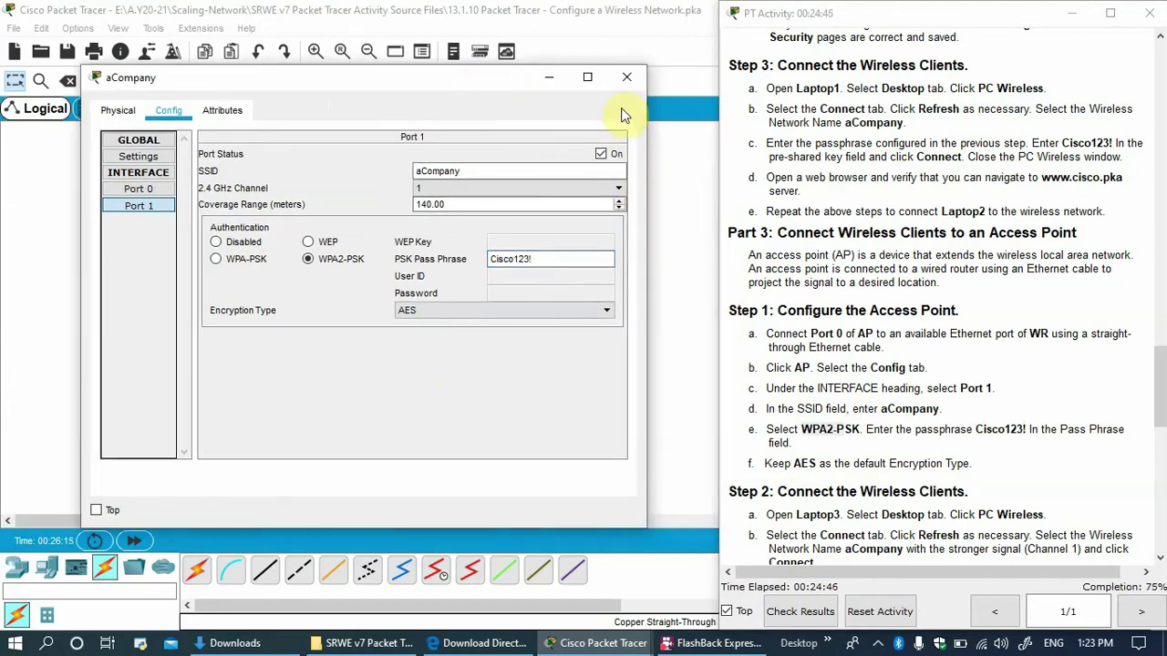
{"action": "left_click", "coordinate": [627, 76]}
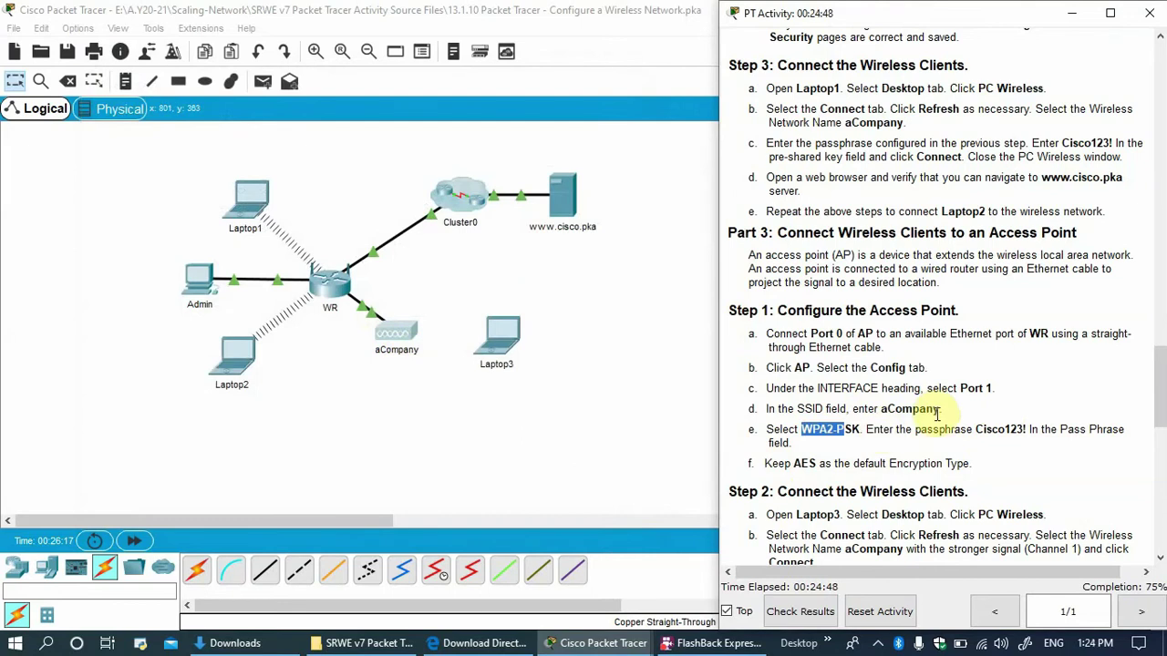
In Laptop3's PC Wireless, select the aCompany network on channel 1 (81% signal).
{"action": "scroll", "coordinate": [911, 447], "scroll_direction": "down", "scroll_amount": 3}
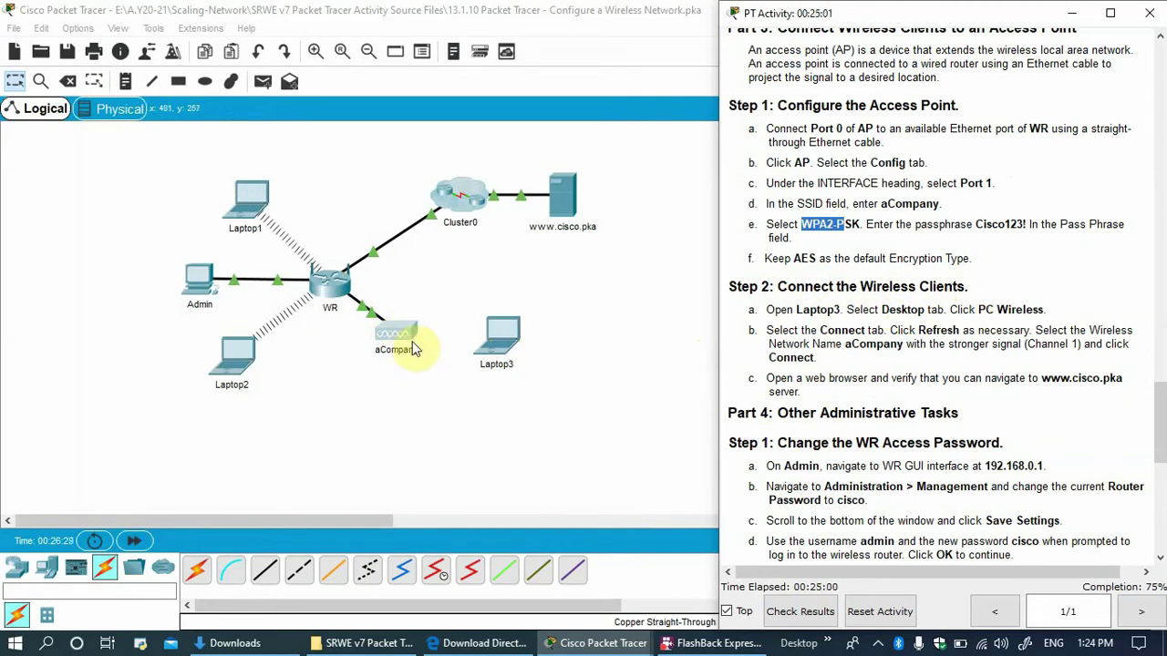
{"action": "left_click", "coordinate": [509, 333]}
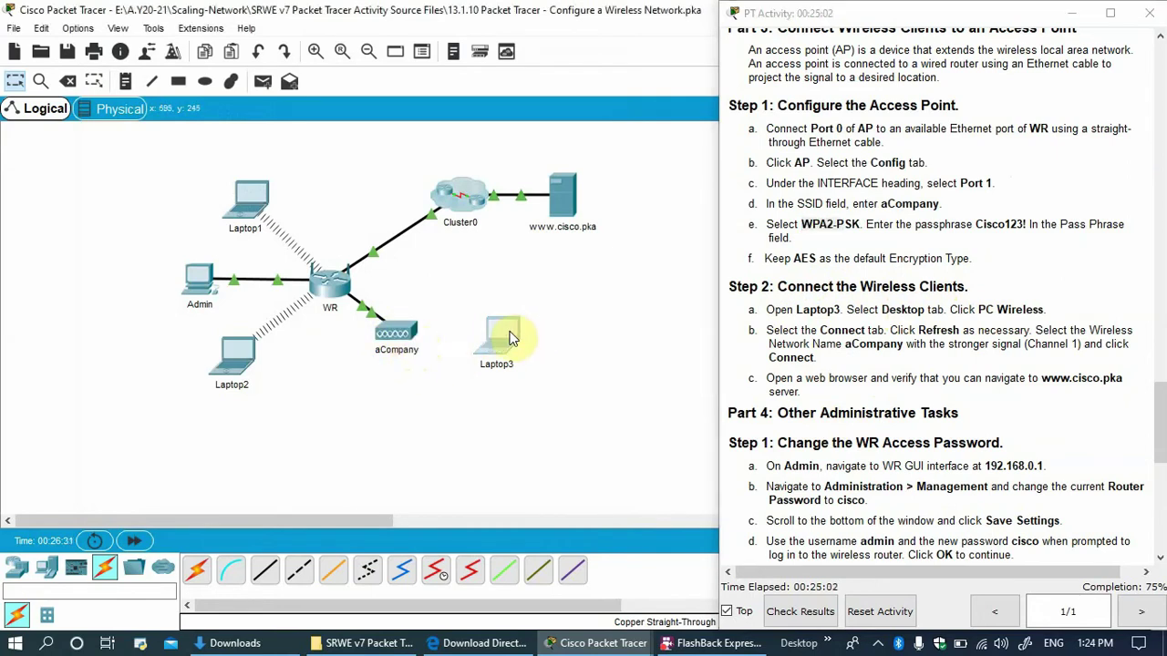
{"action": "left_click", "coordinate": [357, 119]}
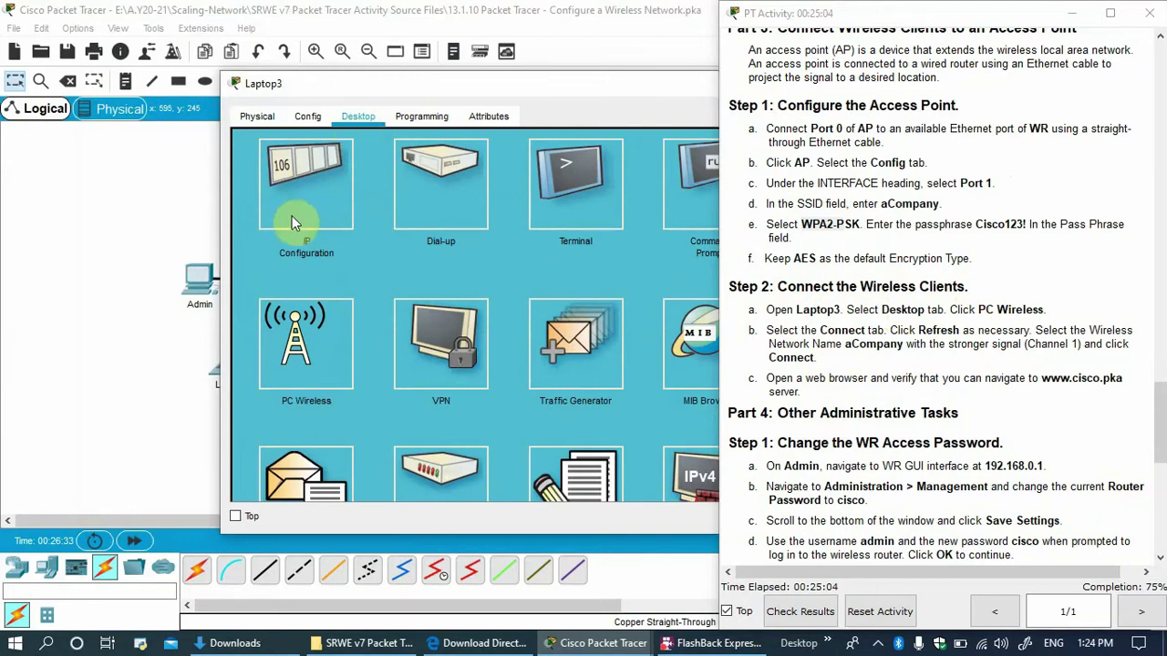
{"action": "left_click", "coordinate": [292, 336]}
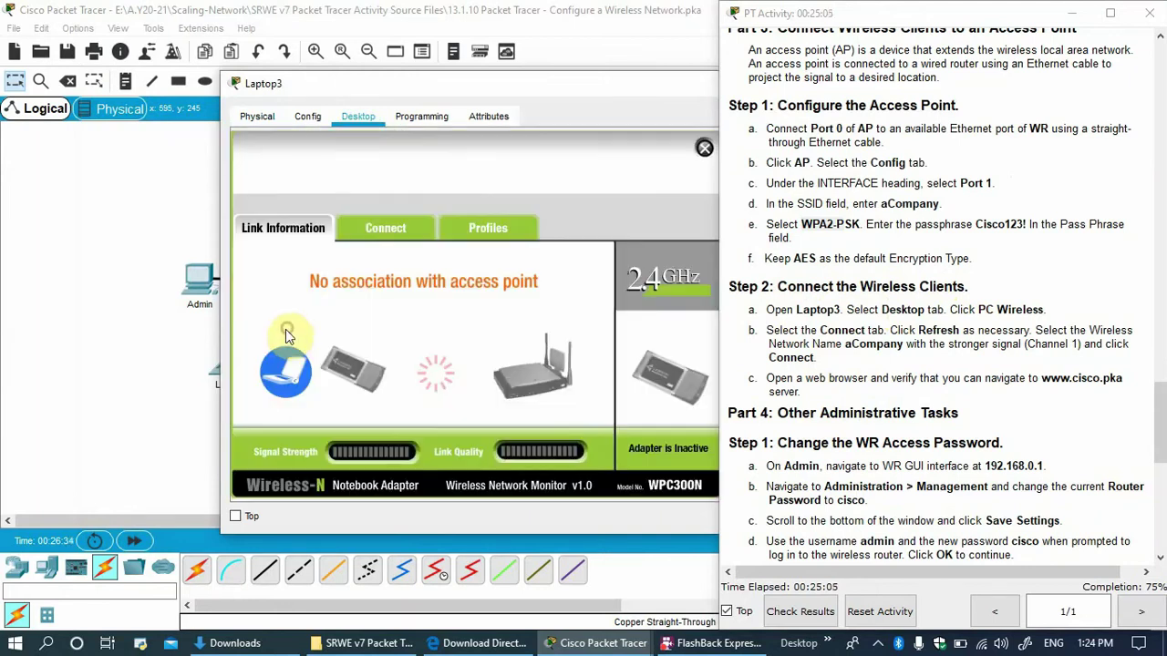
{"action": "left_click", "coordinate": [397, 236]}
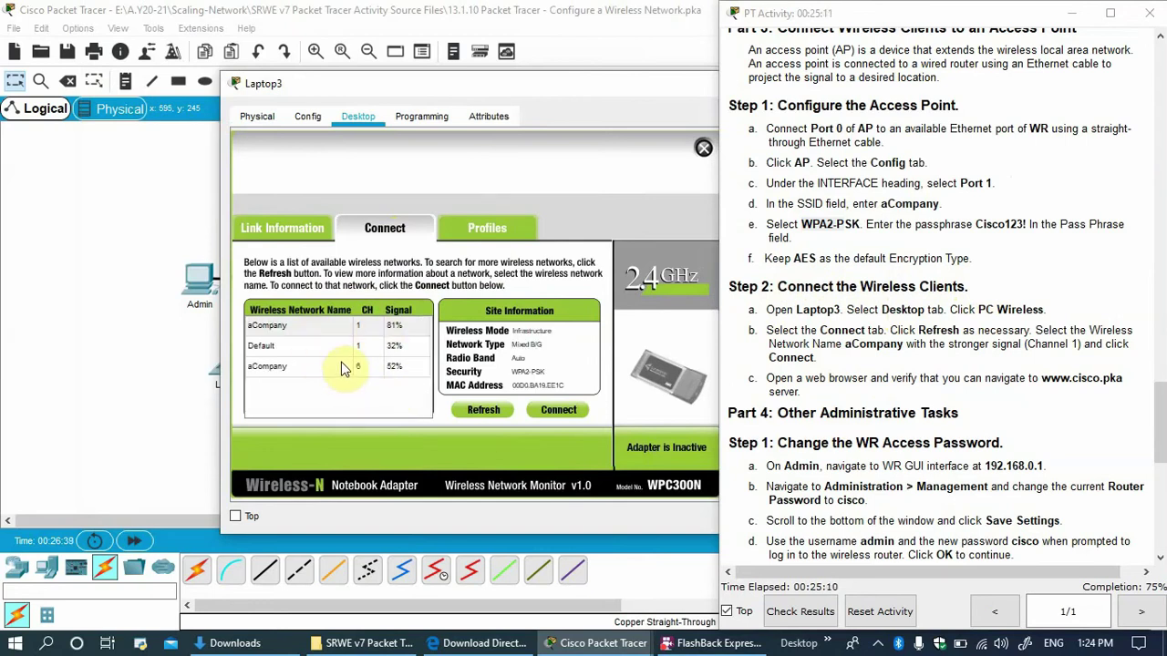
{"action": "left_click", "coordinate": [326, 336]}
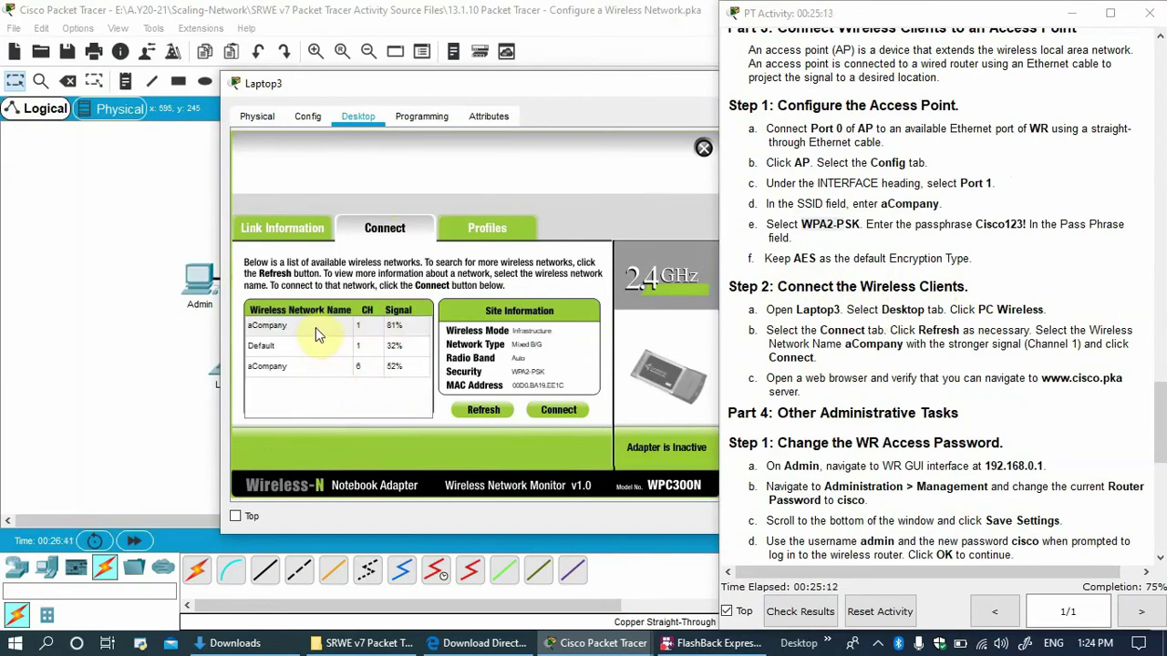
{"action": "left_click", "coordinate": [325, 332]}
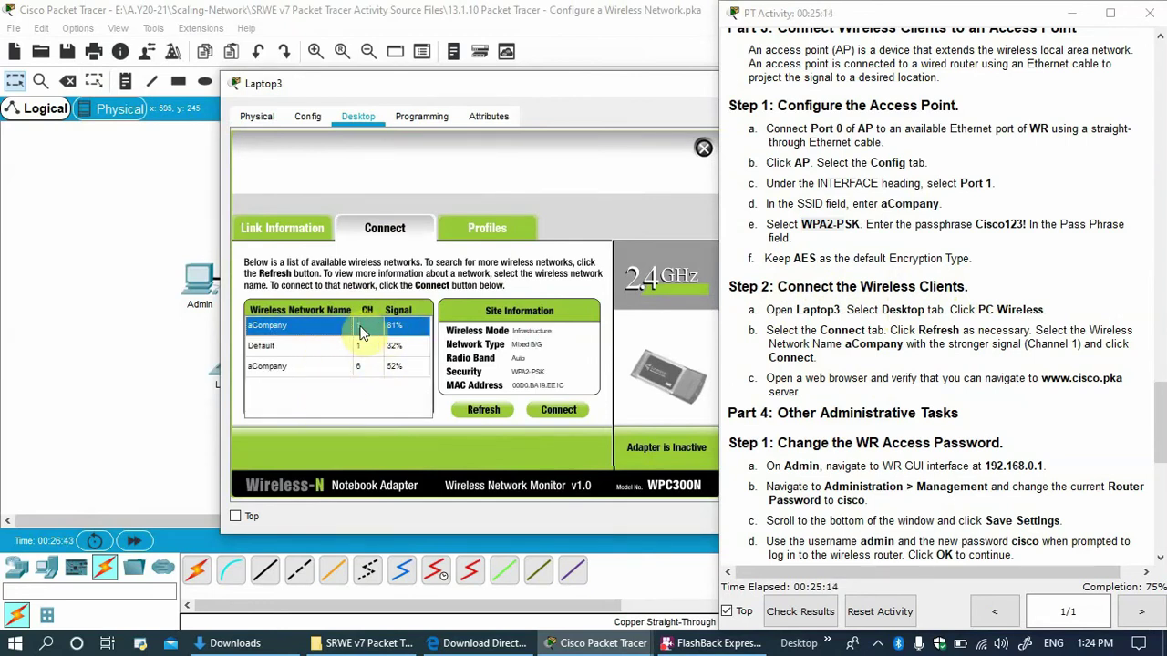
Connect Laptop3 to aCompany using the WPA2 pre-shared key.
{"action": "left_click_drag", "start_coordinate": [453, 85], "coordinate": [368, 400]}
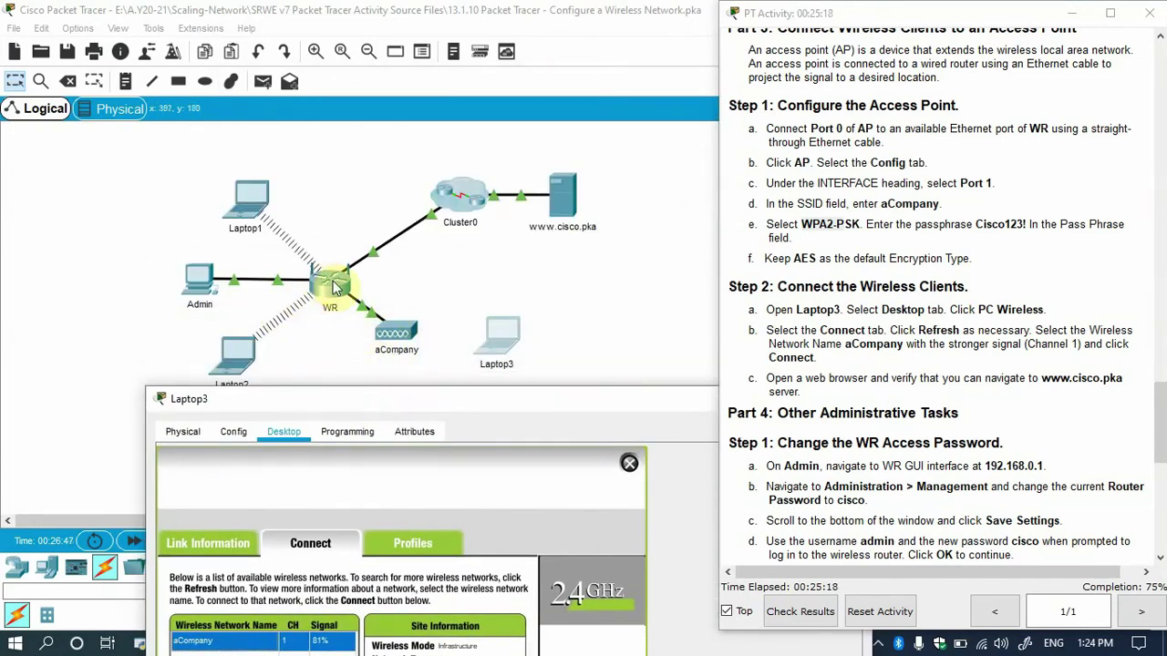
{"action": "left_click_drag", "start_coordinate": [390, 399], "coordinate": [347, 131]}
{"action": "left_click", "coordinate": [446, 446]}
{"action": "left_click", "coordinate": [234, 375]}
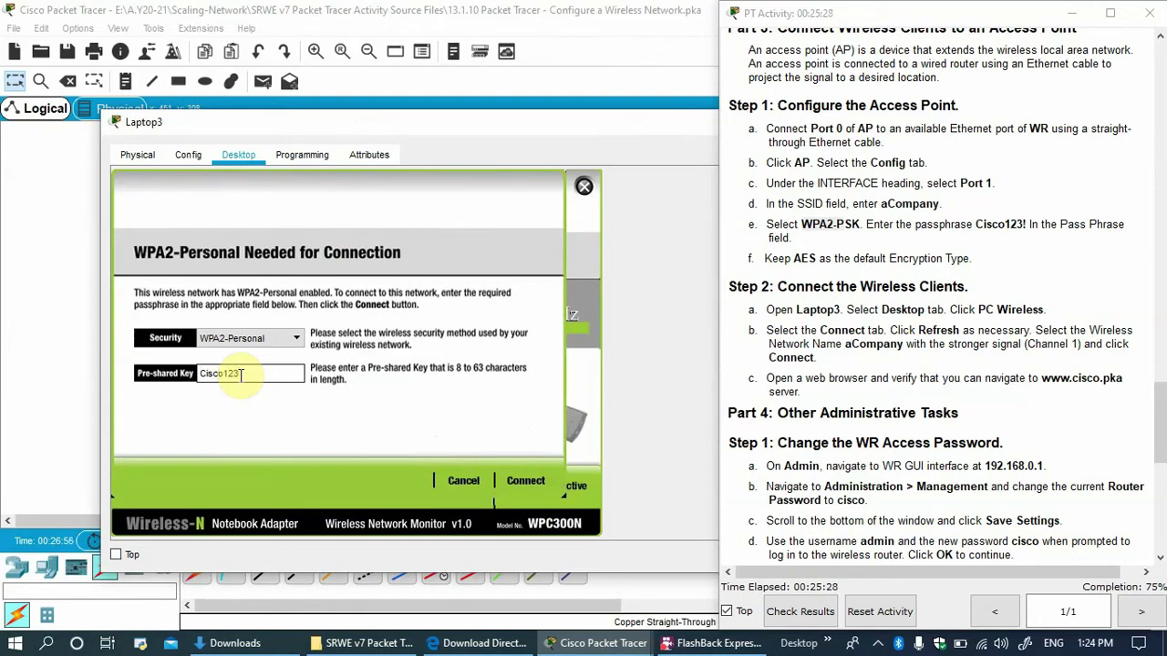
{"action": "left_click", "coordinate": [538, 483]}
{"action": "left_click_drag", "start_coordinate": [463, 122], "coordinate": [315, 394]}
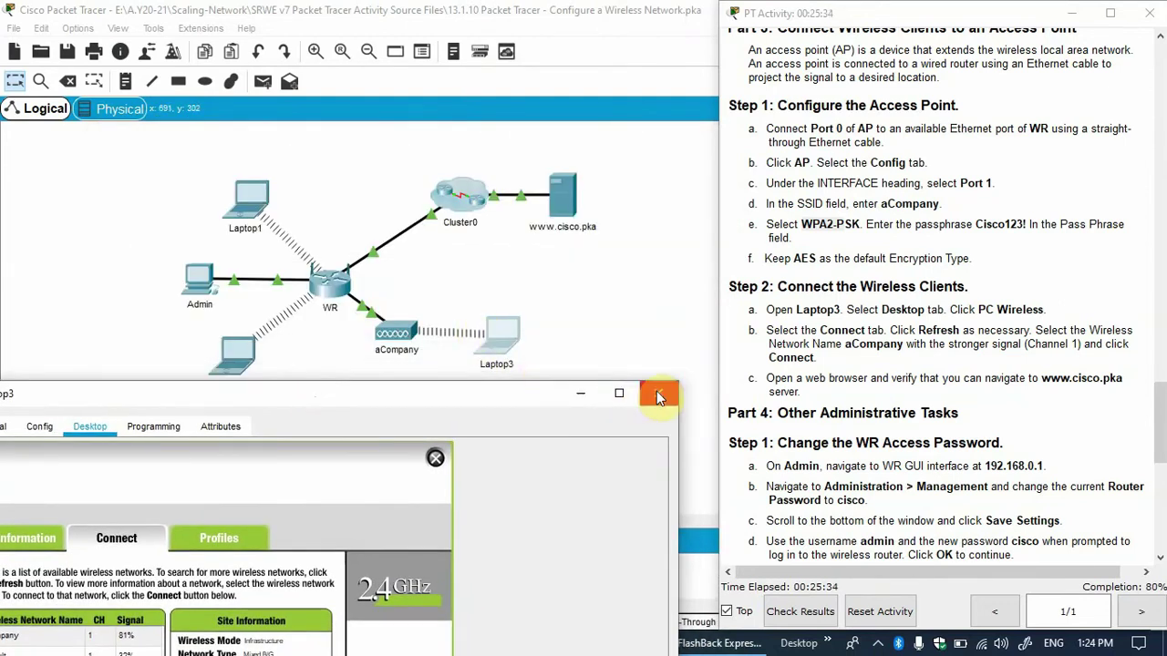
{"action": "left_click", "coordinate": [435, 457]}
{"action": "left_click_drag", "start_coordinate": [434, 397], "coordinate": [467, 378]}
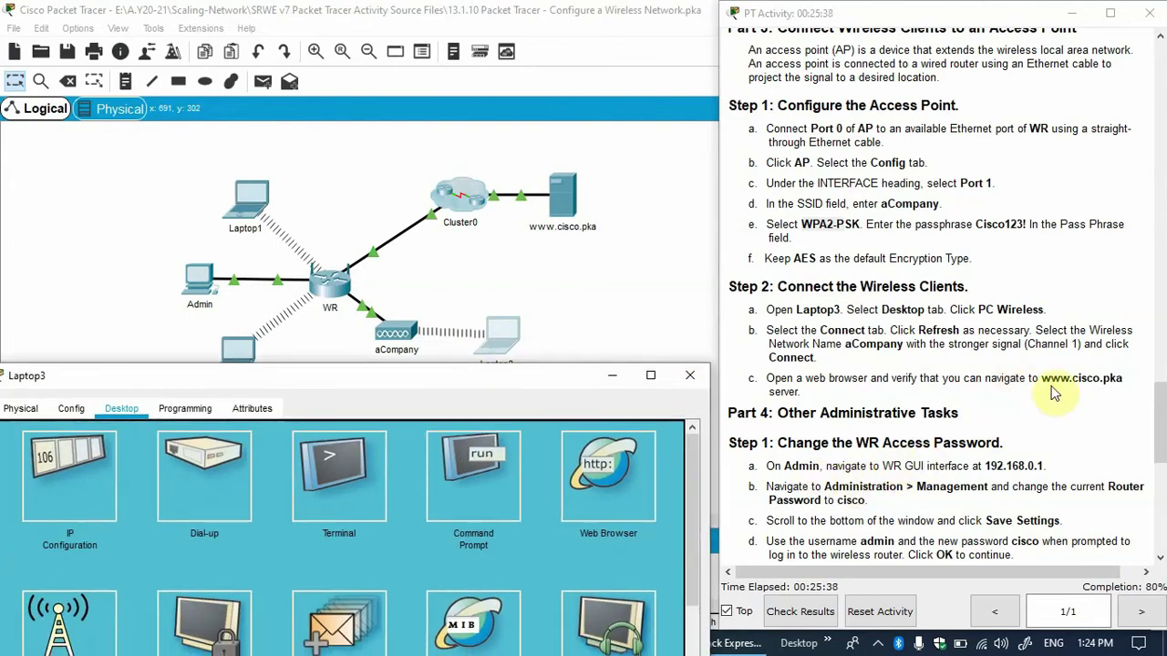
{"action": "left_click_drag", "start_coordinate": [1042, 377], "coordinate": [1127, 377]}
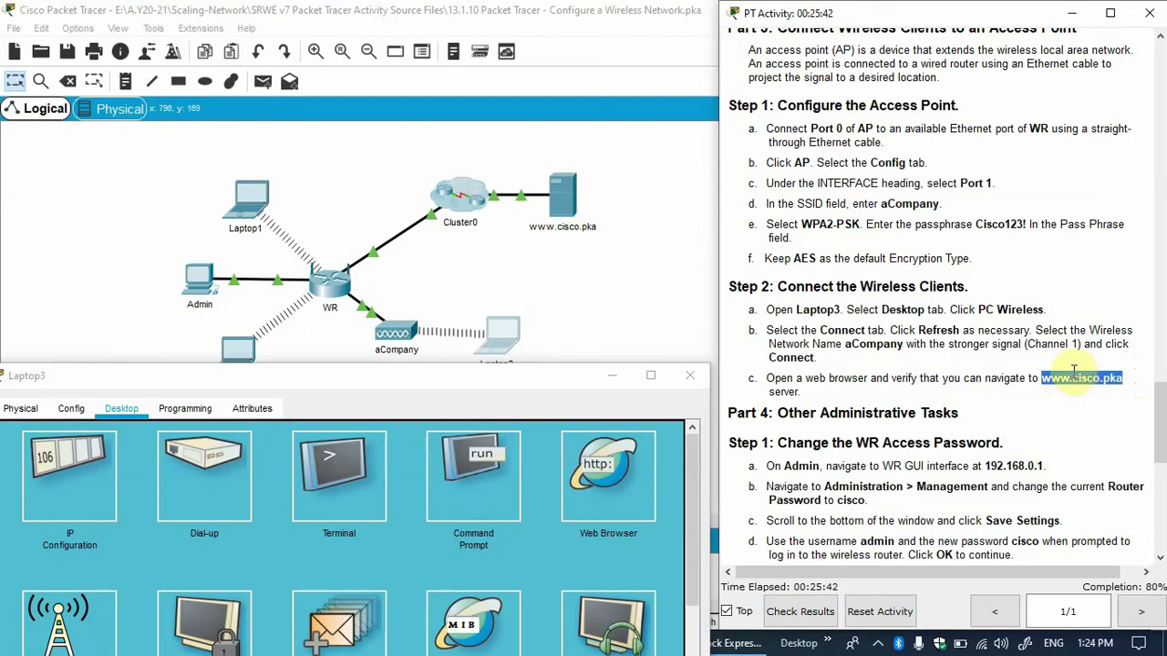
{"action": "left_click", "coordinate": [445, 404]}
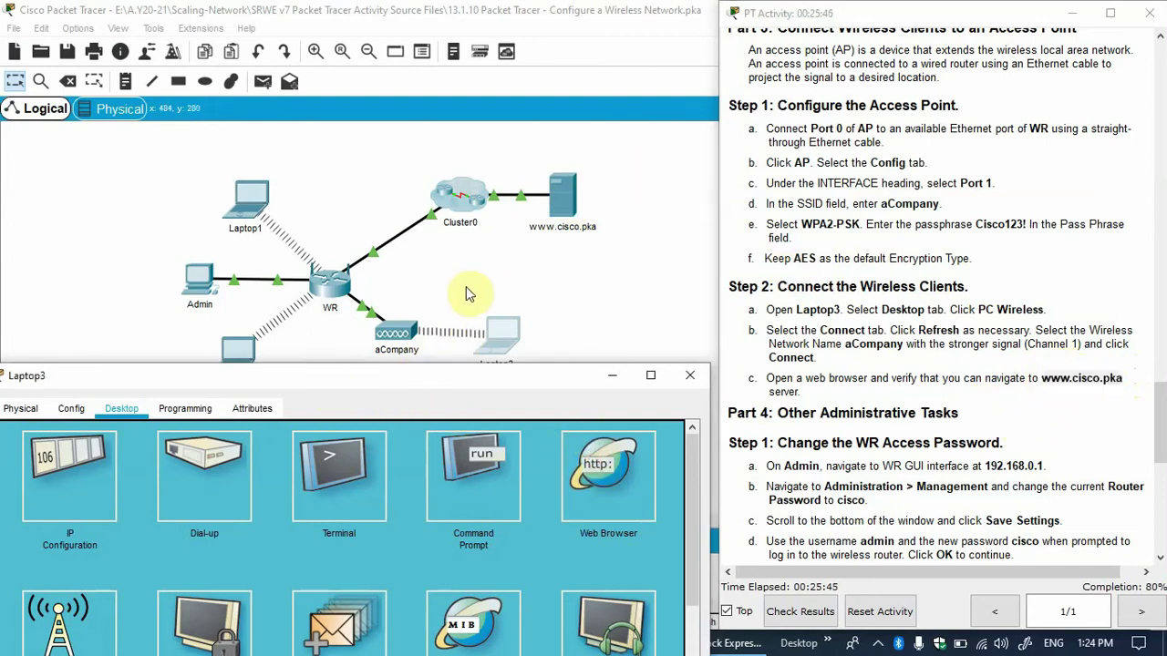
{"action": "left_click", "coordinate": [303, 412]}
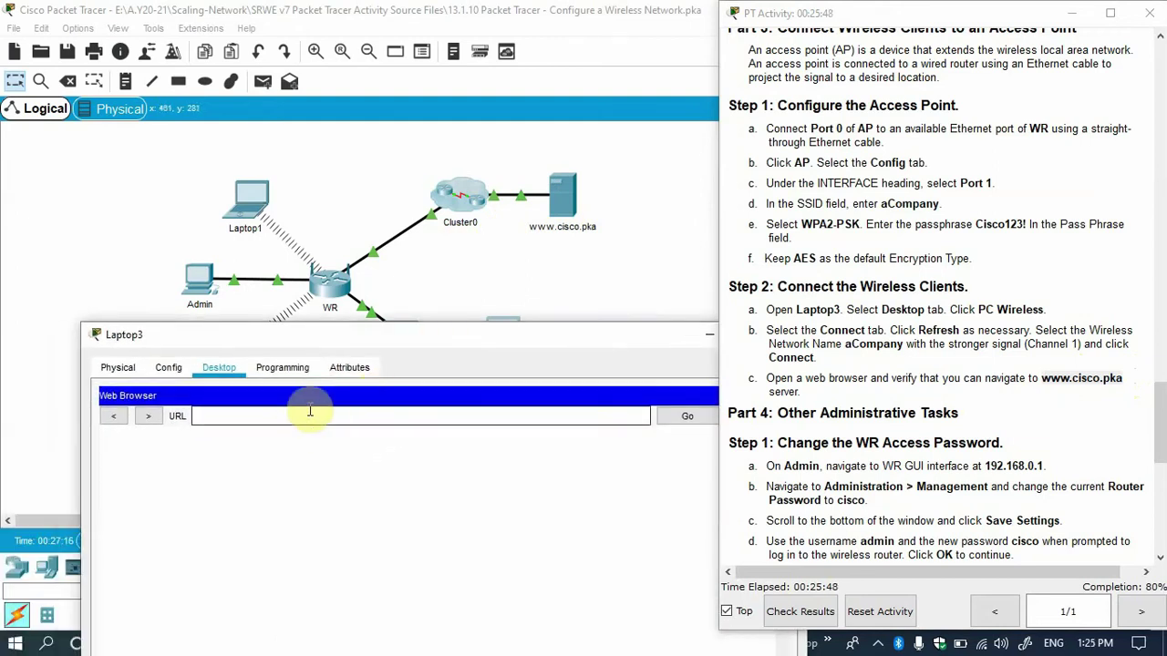
{"action": "left_click", "coordinate": [293, 416]}
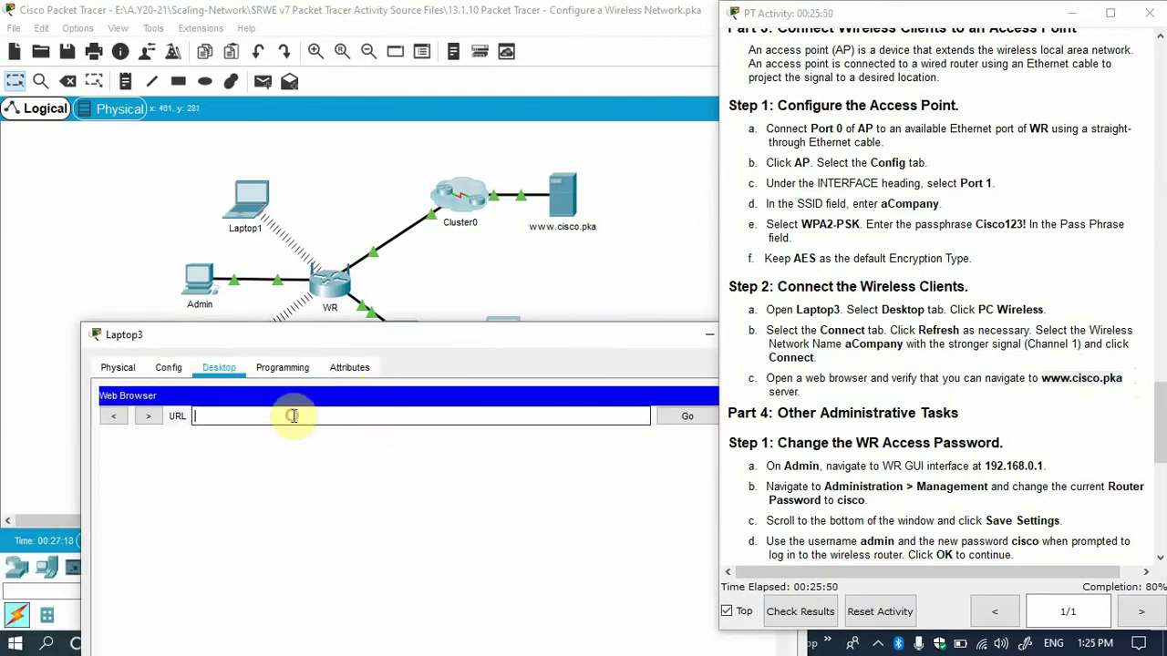
{"action": "key", "text": "Return"}
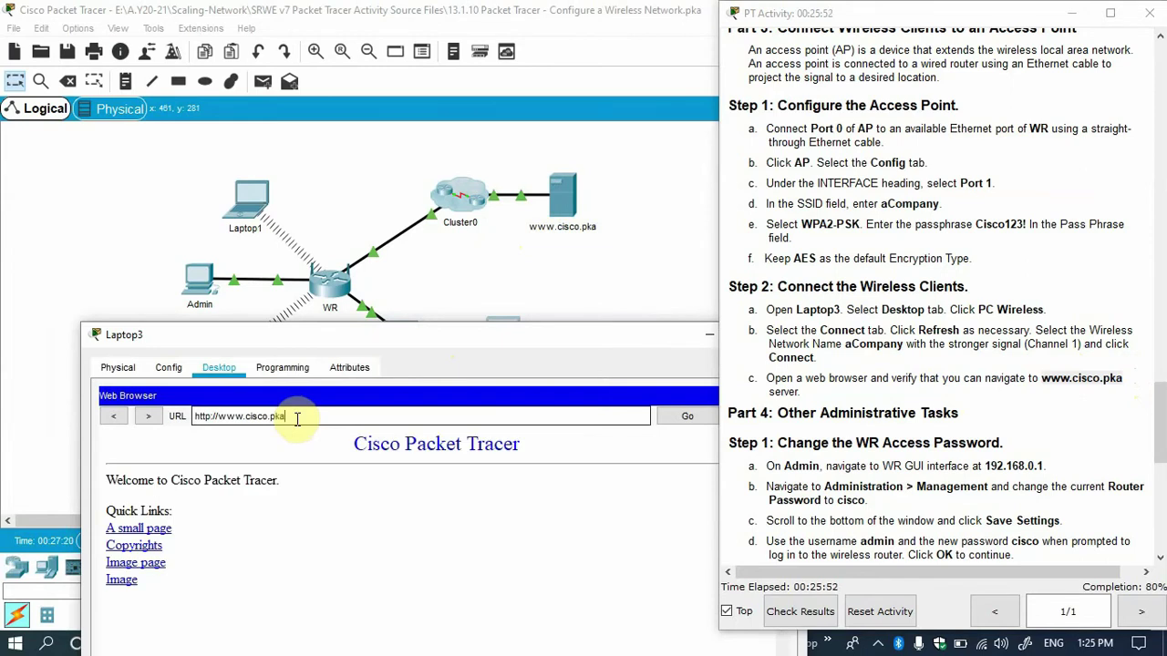
{"action": "left_click_drag", "start_coordinate": [508, 337], "coordinate": [484, 440]}
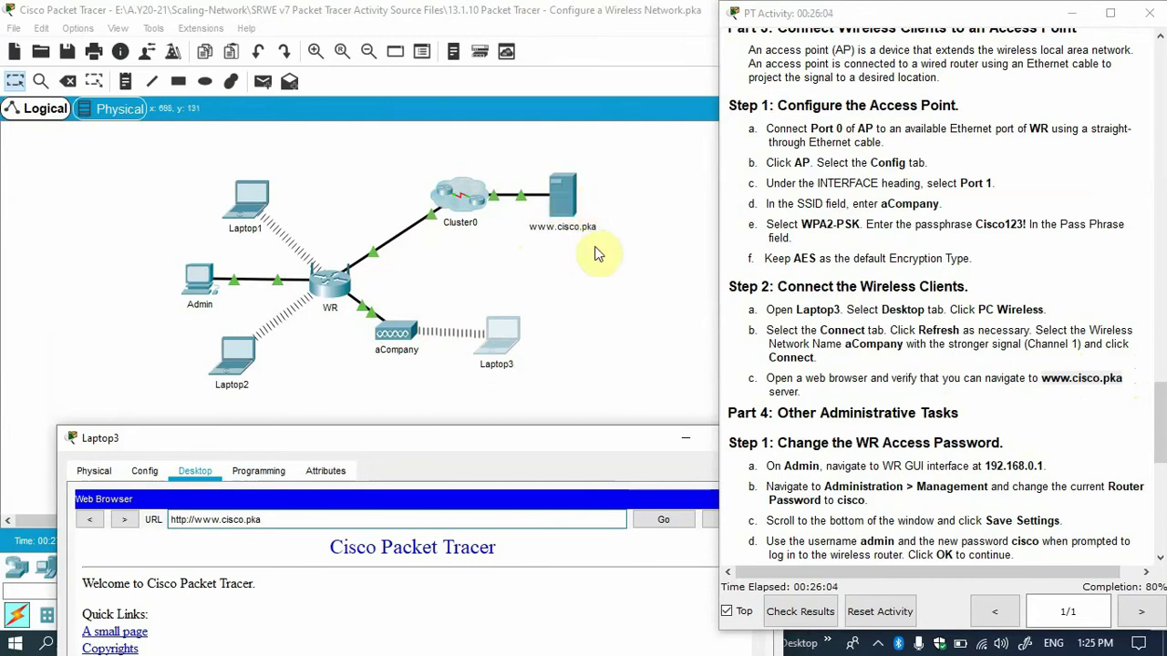
{"action": "scroll", "coordinate": [968, 401], "scroll_direction": "down", "scroll_amount": 5}
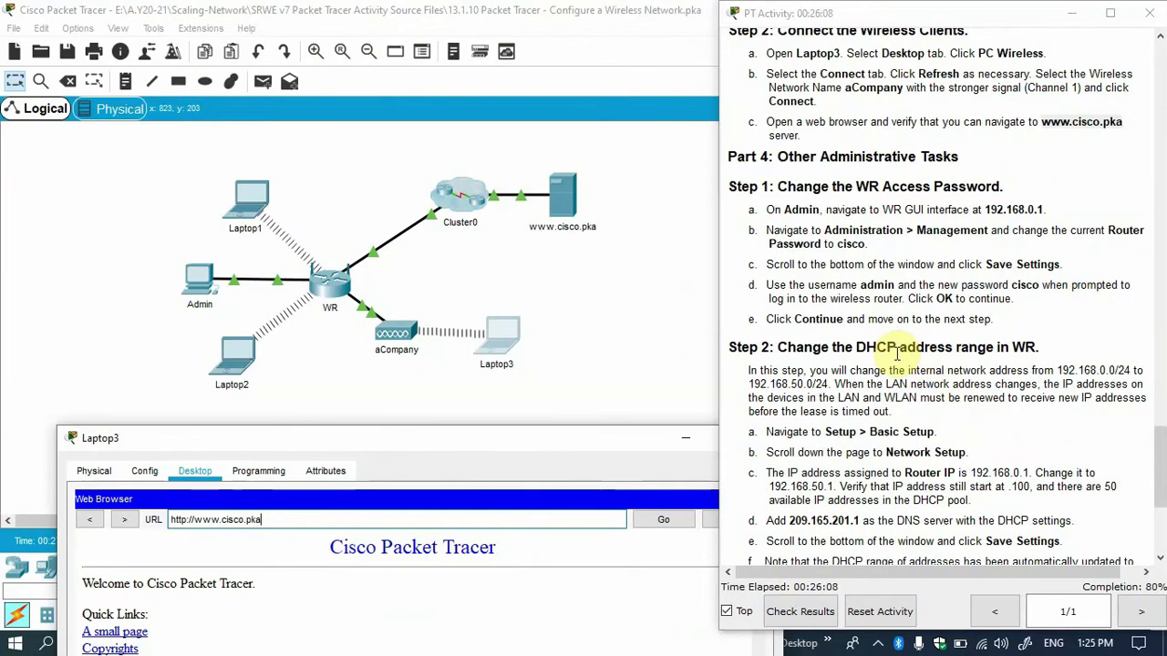
{"action": "scroll", "coordinate": [898, 355], "scroll_direction": "down", "scroll_amount": 1}
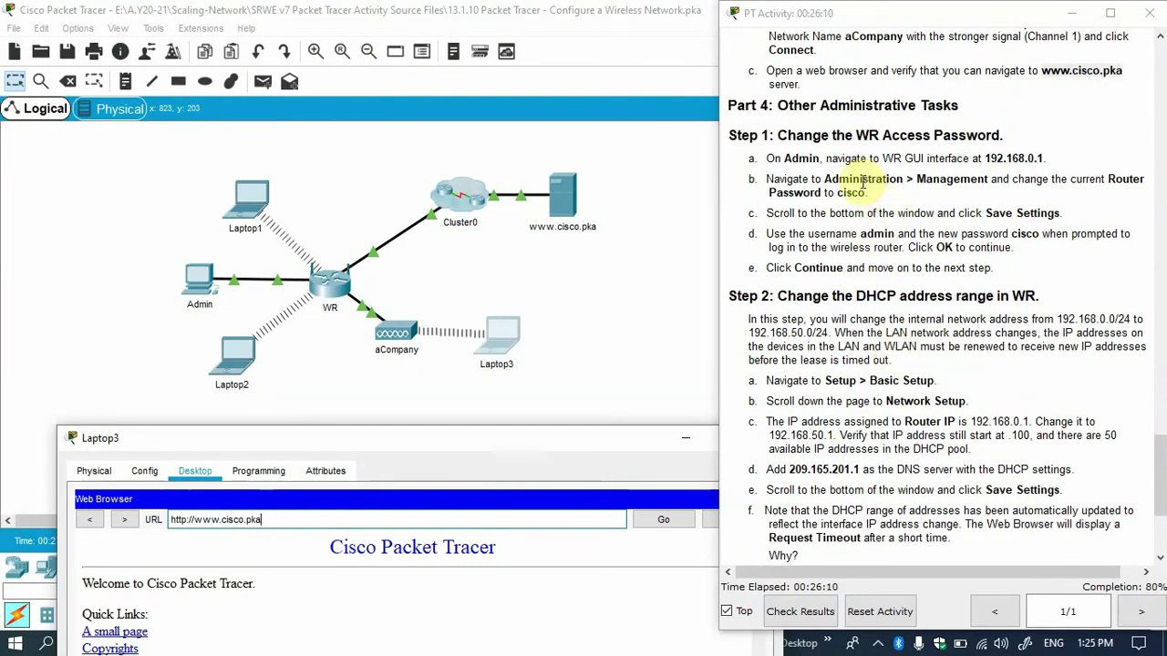
{"action": "left_click_drag", "start_coordinate": [857, 135], "coordinate": [1009, 134]}
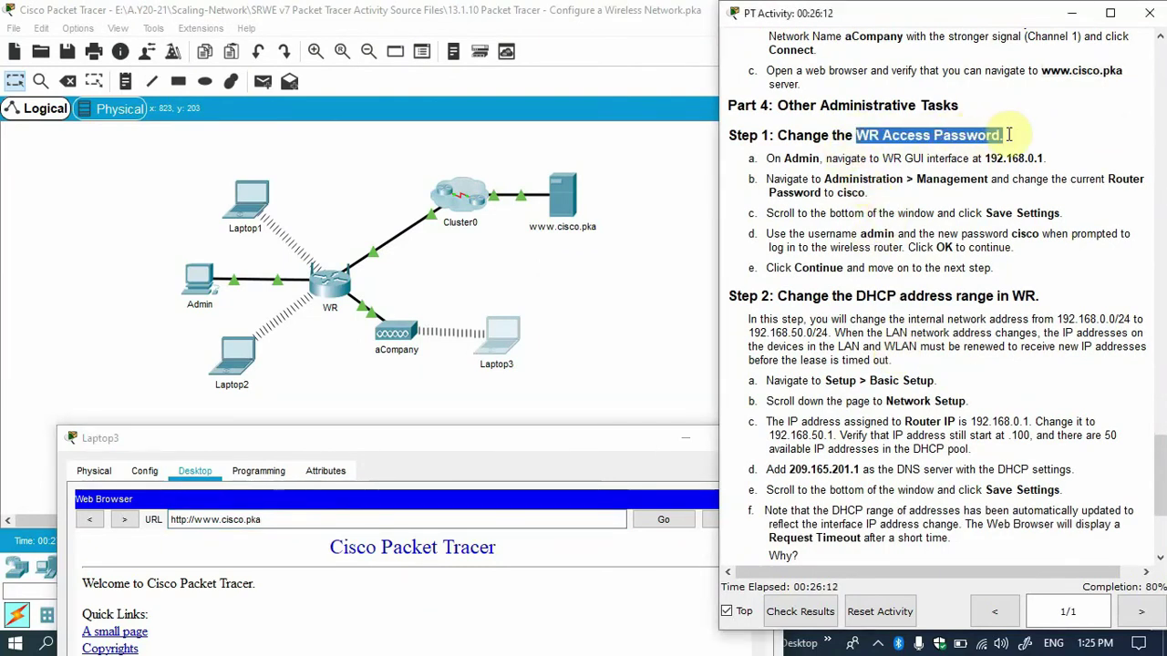
{"action": "left_click_drag", "start_coordinate": [793, 106], "coordinate": [981, 110]}
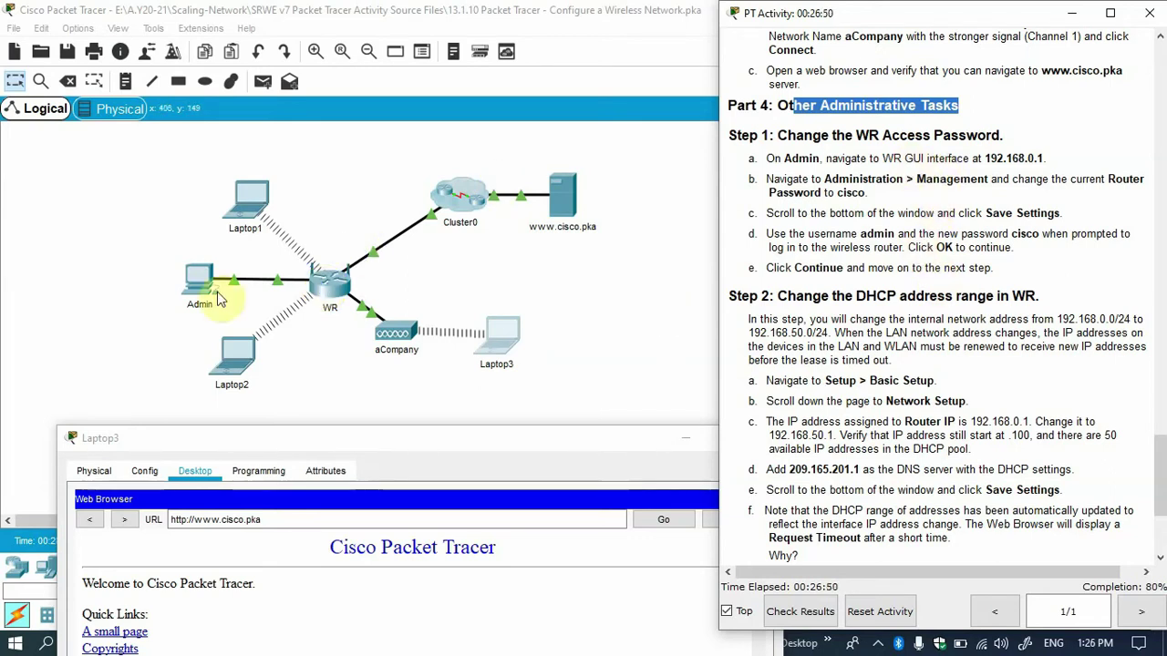
{"action": "left_click", "coordinate": [786, 160]}
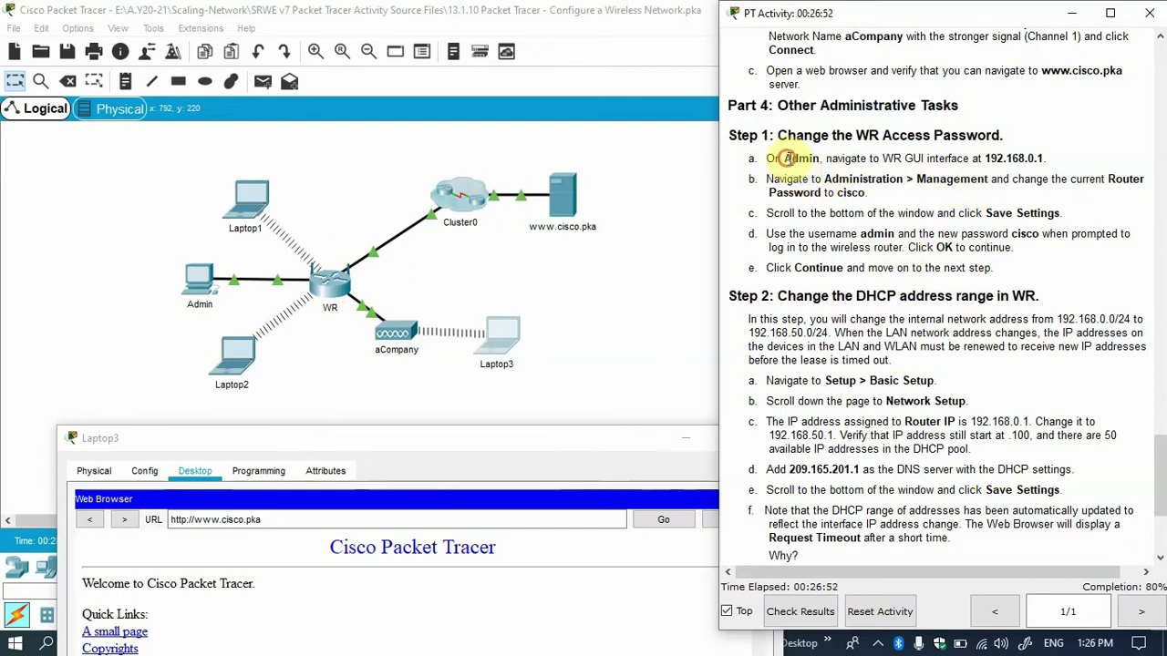
{"action": "double_click", "coordinate": [1000, 161]}
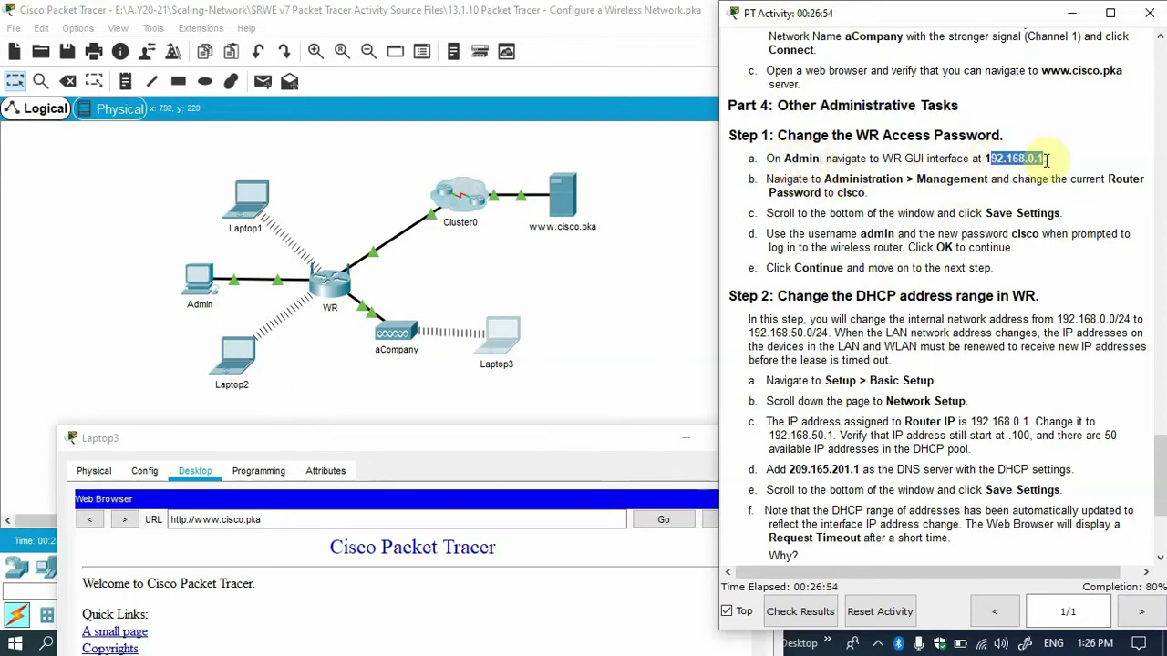
{"action": "left_click", "coordinate": [1044, 157]}
{"action": "left_click_drag", "start_coordinate": [1045, 156], "coordinate": [988, 156]}
{"action": "key", "text": "ctrl+c"}
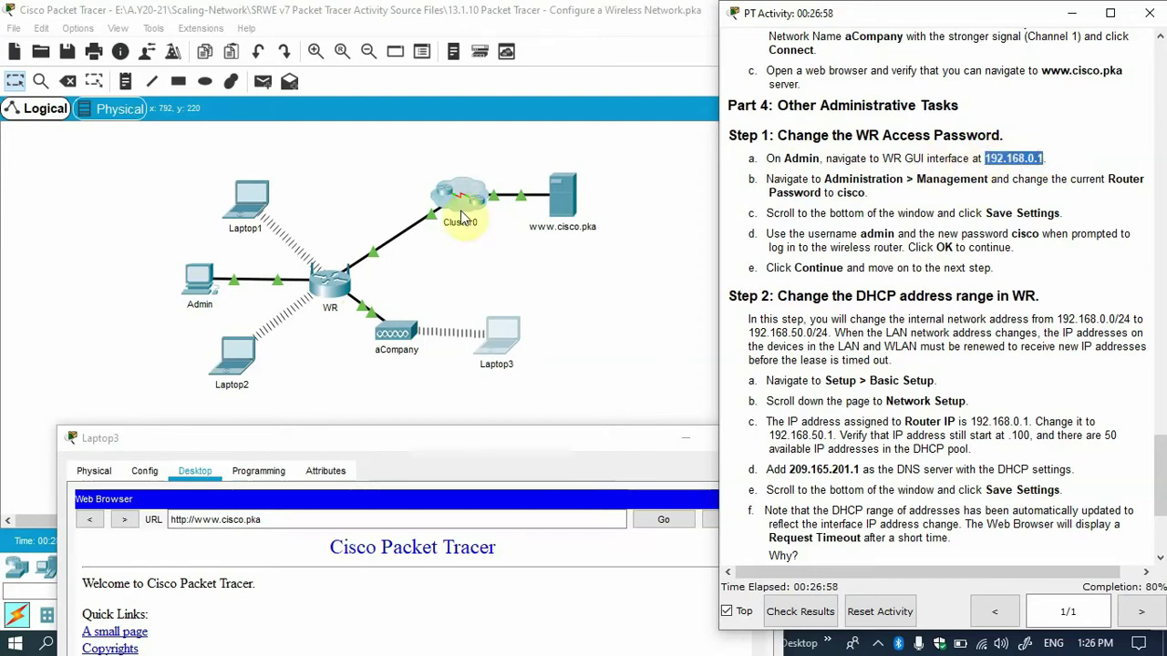
{"action": "left_click", "coordinate": [206, 293]}
Open 192.168.0.1 in the Admin PC's browser and sign in to WR.
{"action": "left_click", "coordinate": [206, 294]}
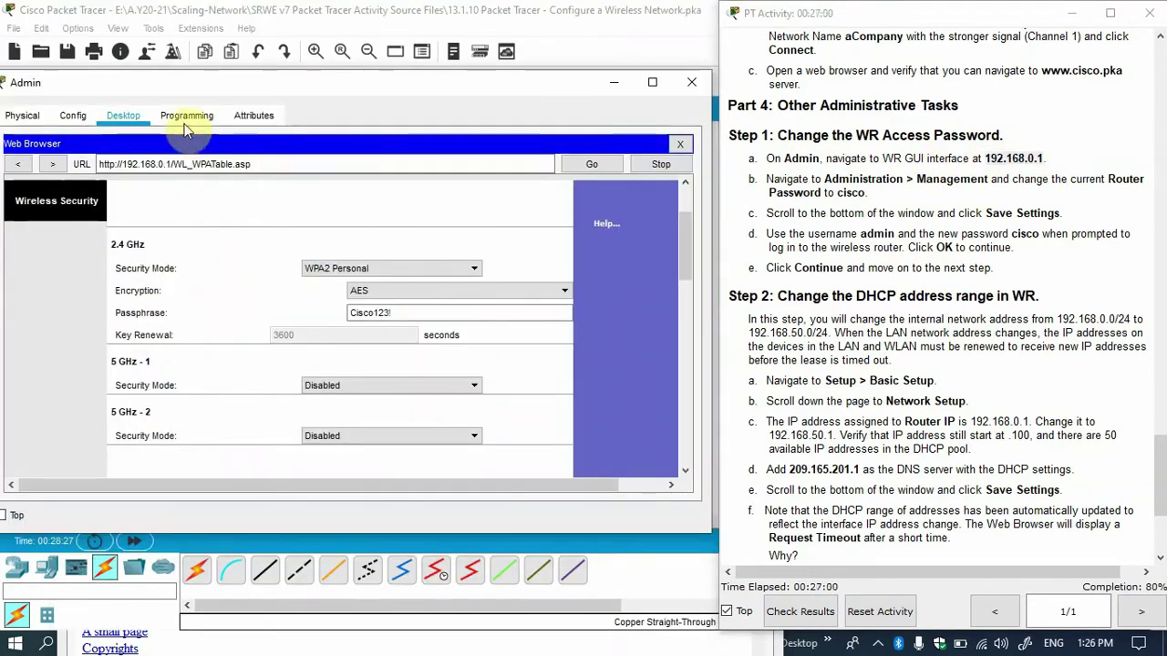
{"action": "left_click", "coordinate": [681, 147]}
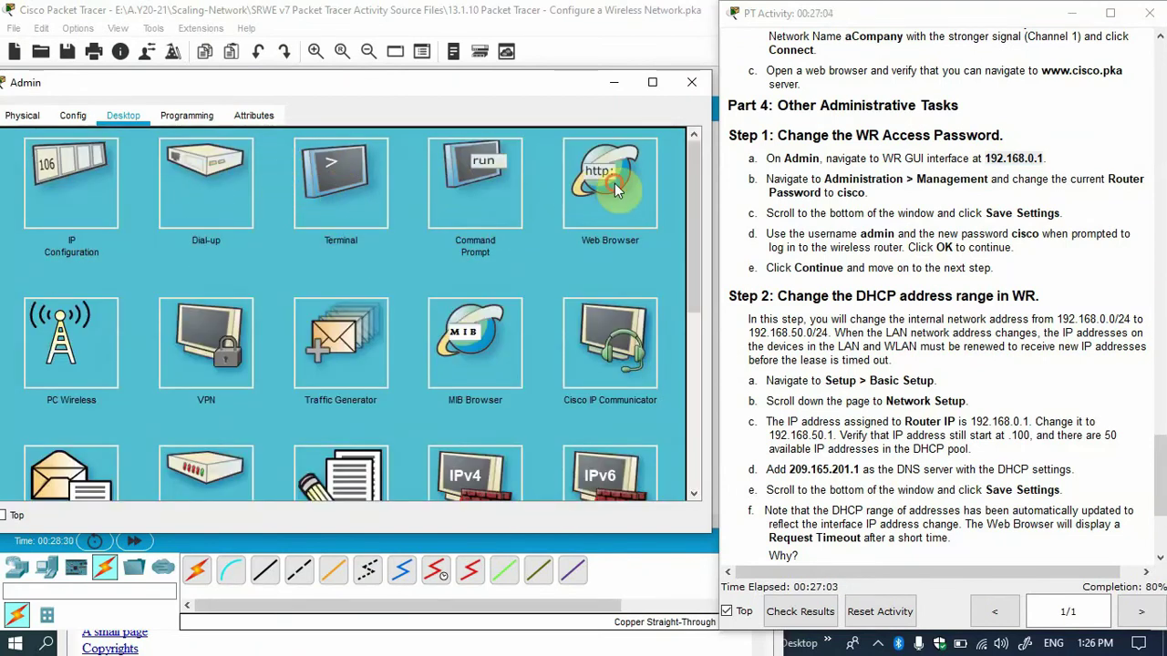
{"action": "left_click", "coordinate": [612, 181]}
{"action": "left_click", "coordinate": [273, 171]}
{"action": "key", "text": "ctrl+v"}
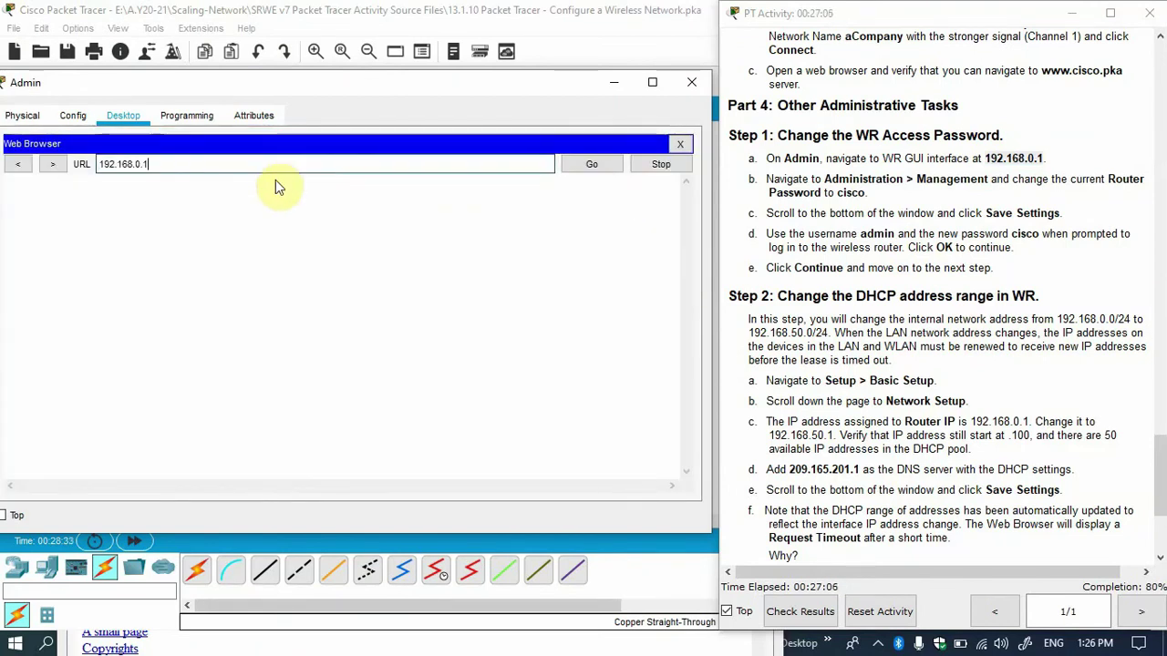
{"action": "key", "text": "Return"}
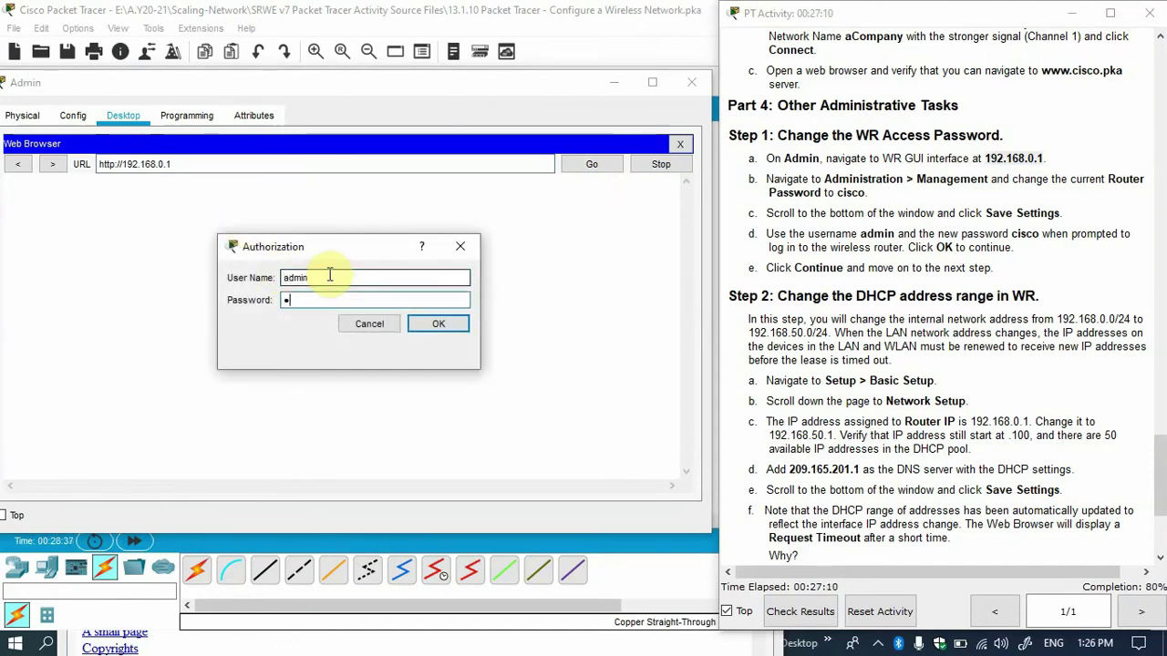
{"action": "left_click", "coordinate": [436, 323]}
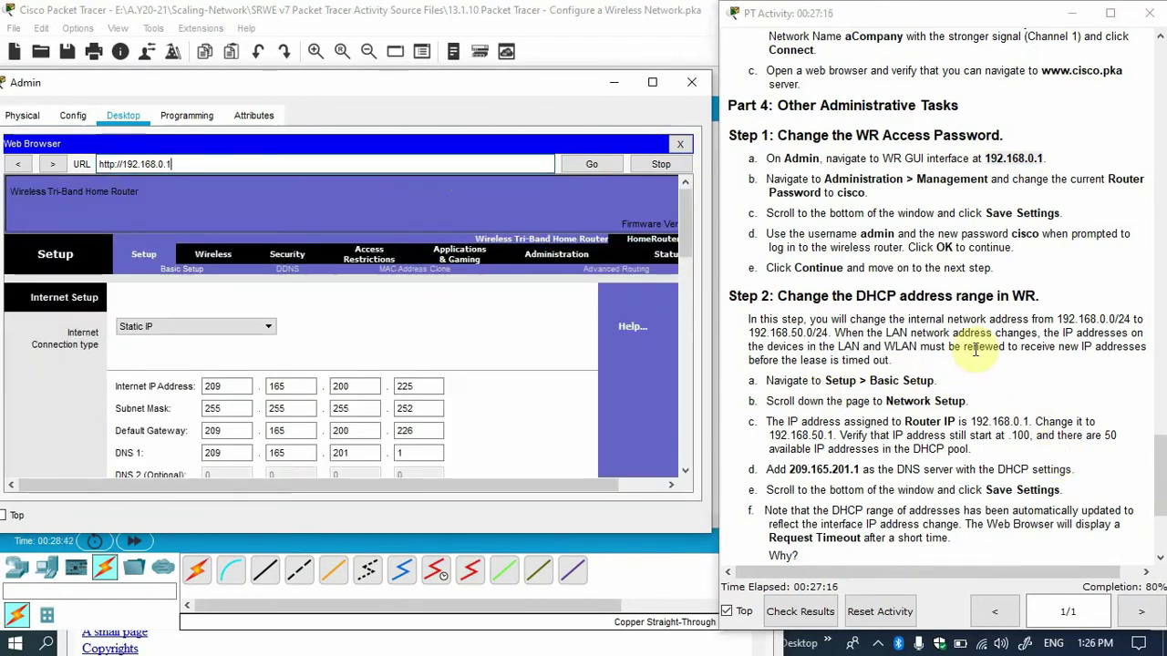
On WR's Administration > Management page, enter the new router password in both fields.
{"action": "left_click", "coordinate": [566, 258]}
{"action": "double_click", "coordinate": [247, 326]}
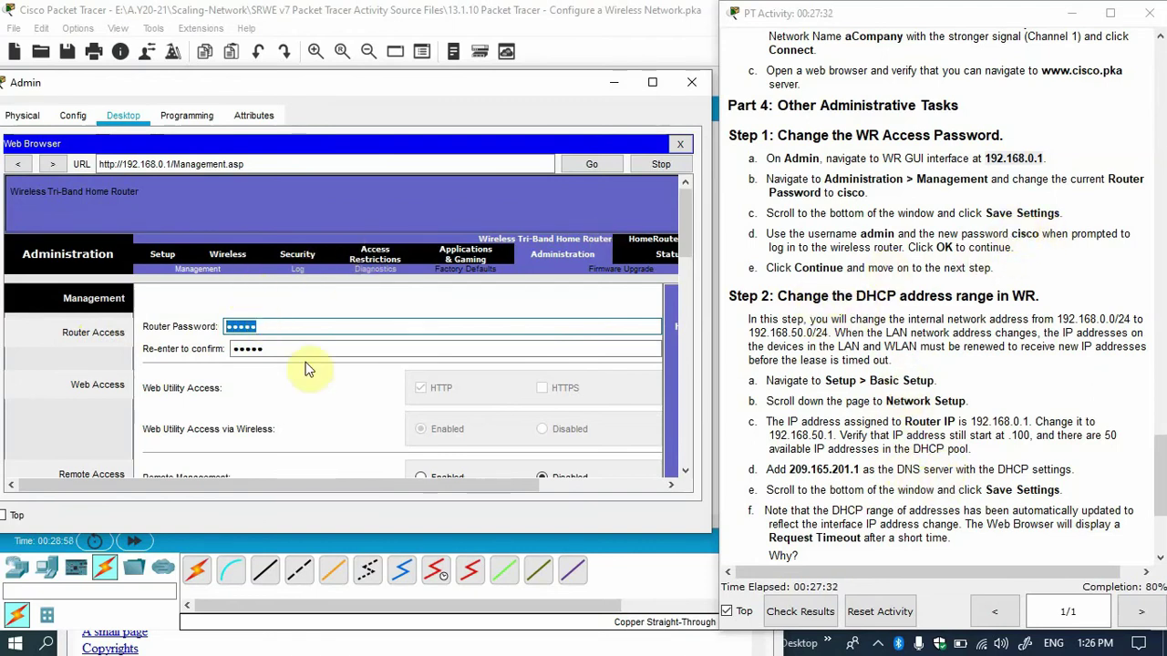
{"action": "type", "text": "sco"}
{"action": "key", "text": "Tab"}
{"action": "type", "text": "cisco"}
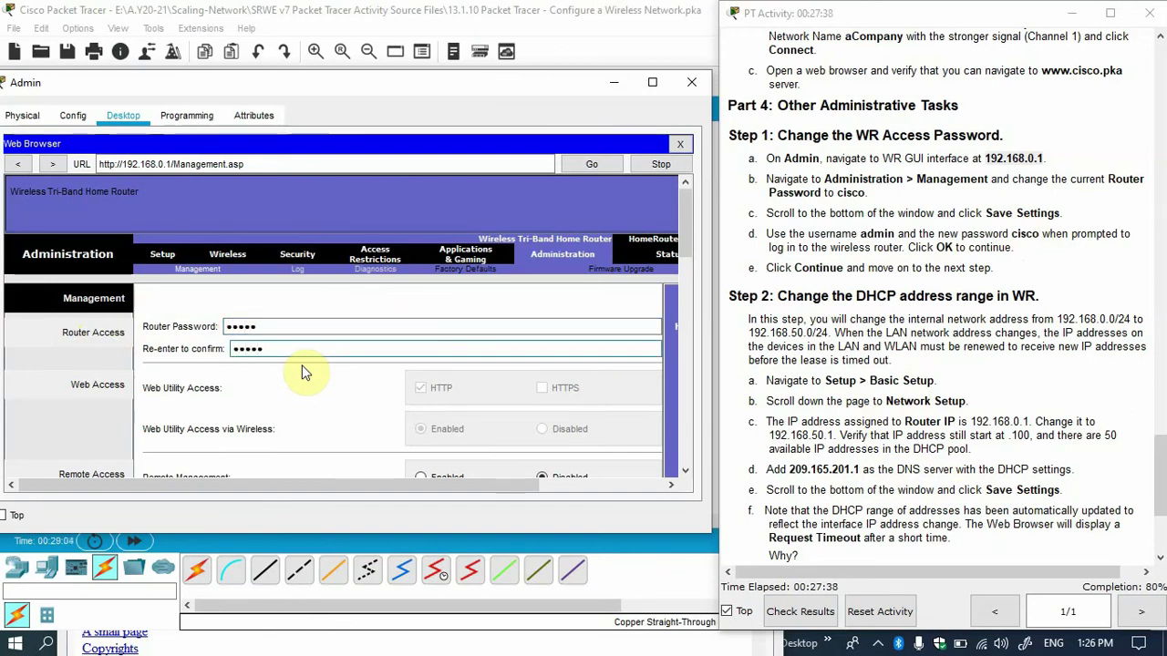
{"action": "left_click", "coordinate": [688, 221]}
{"action": "left_click_drag", "start_coordinate": [689, 221], "coordinate": [674, 436]}
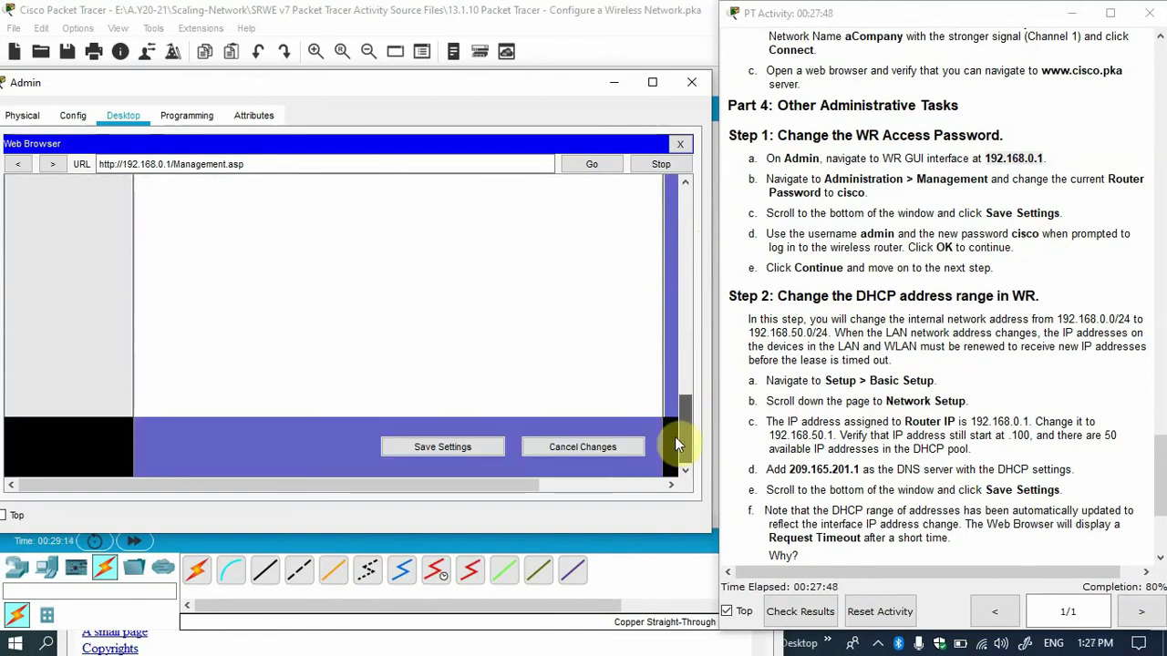
Save the settings, re-authenticate with the admin username and new password, and continue.
{"action": "left_click", "coordinate": [483, 446]}
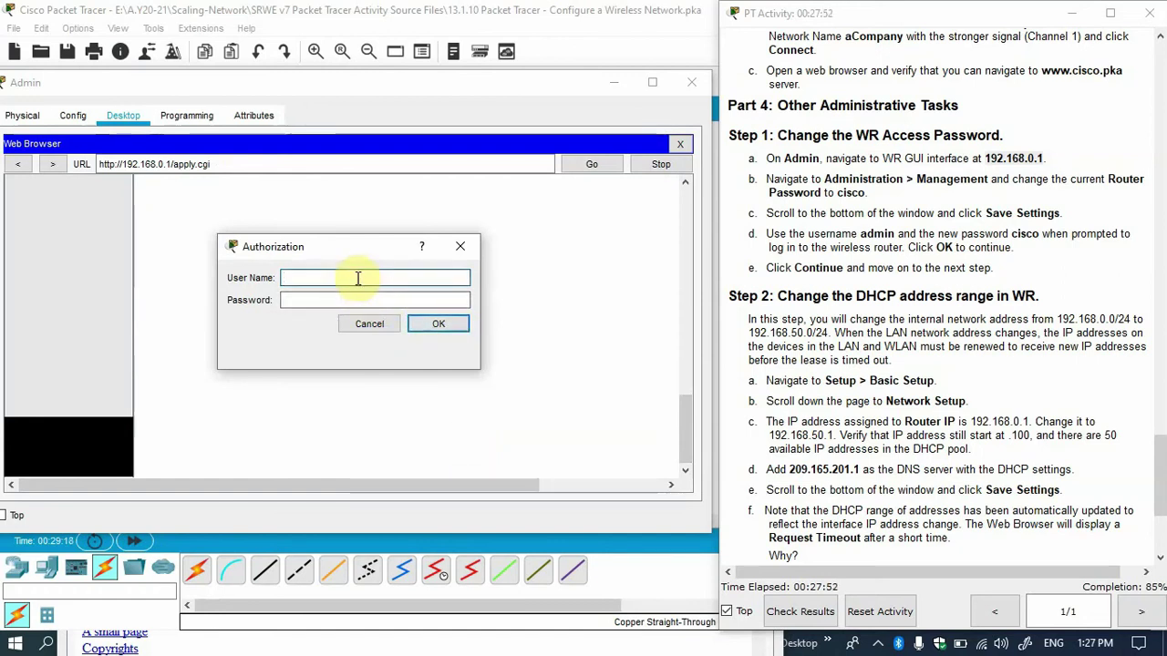
{"action": "type", "text": "admin"}
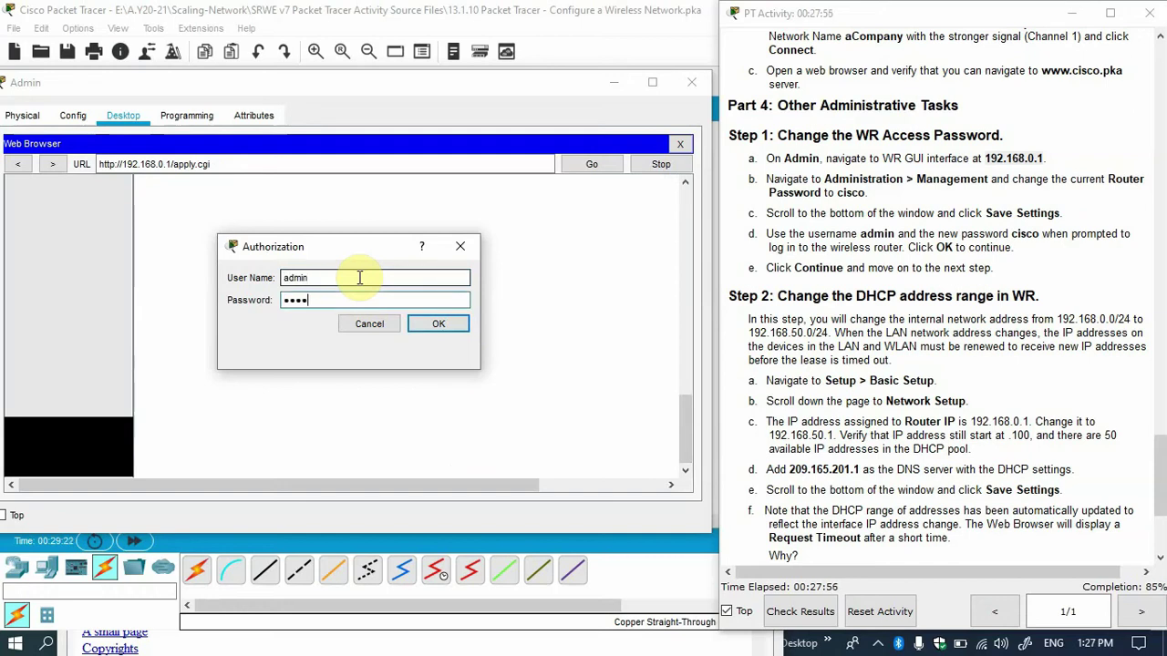
{"action": "type", "text": "cisco"}
{"action": "key", "text": "Return"}
{"action": "left_click", "coordinate": [340, 237]}
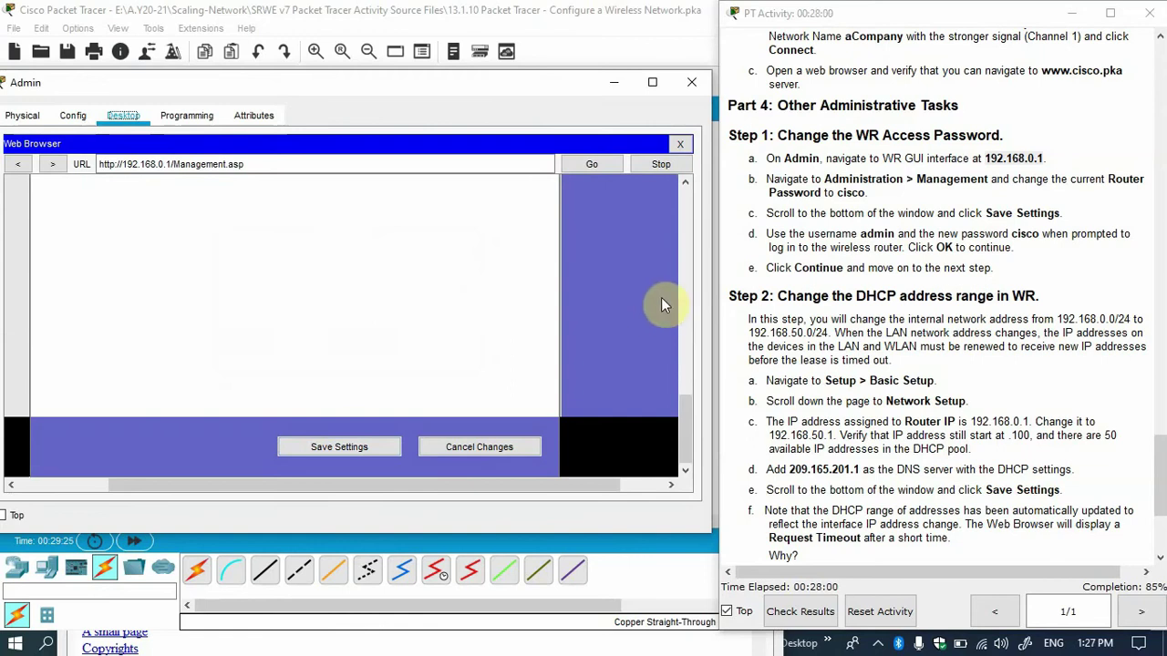
{"action": "scroll", "coordinate": [898, 264], "scroll_direction": "down", "scroll_amount": 1}
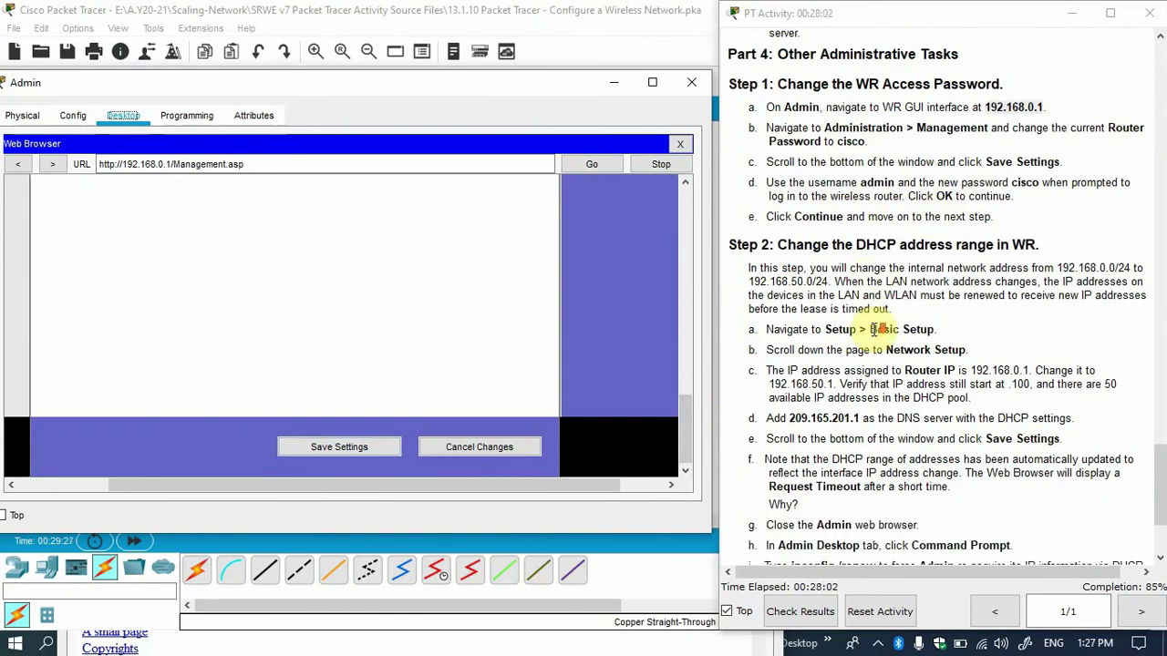
{"action": "scroll", "coordinate": [824, 265], "scroll_direction": "down", "scroll_amount": 1}
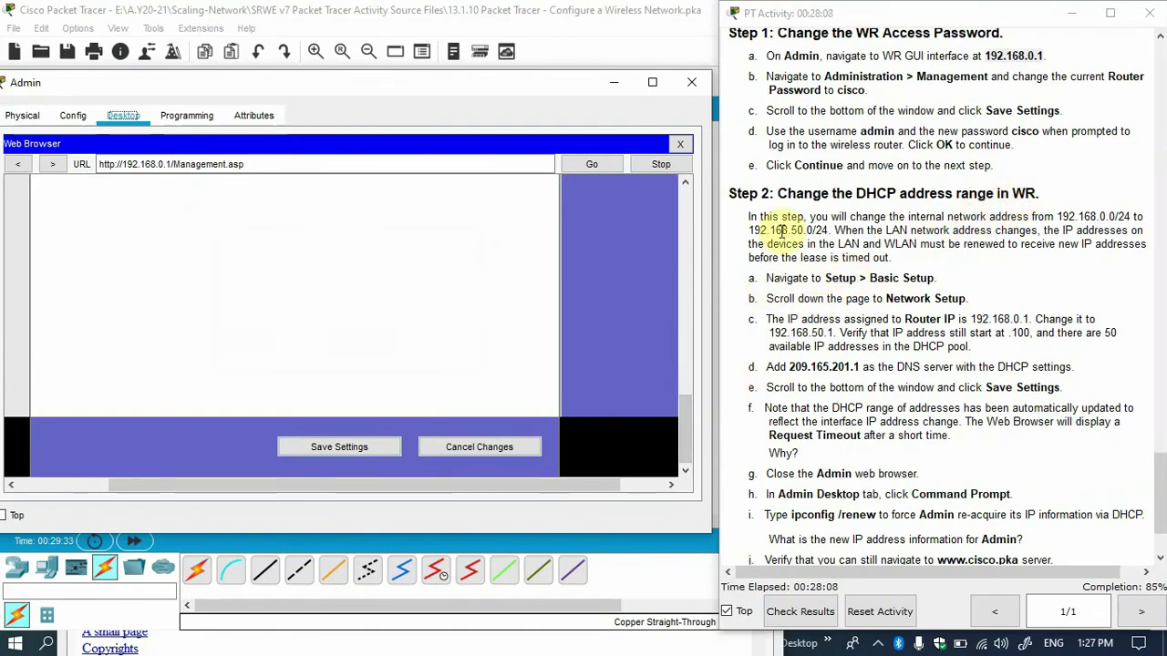
{"action": "left_click_drag", "start_coordinate": [1060, 216], "coordinate": [1130, 217]}
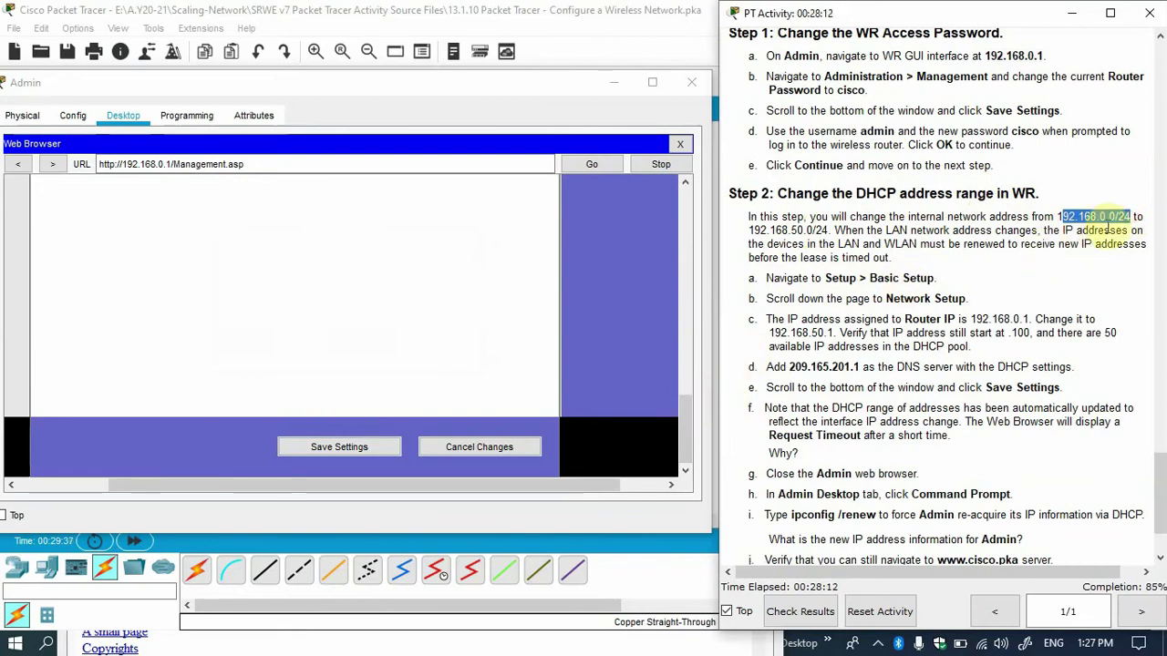
{"action": "left_click_drag", "start_coordinate": [753, 229], "coordinate": [814, 229]}
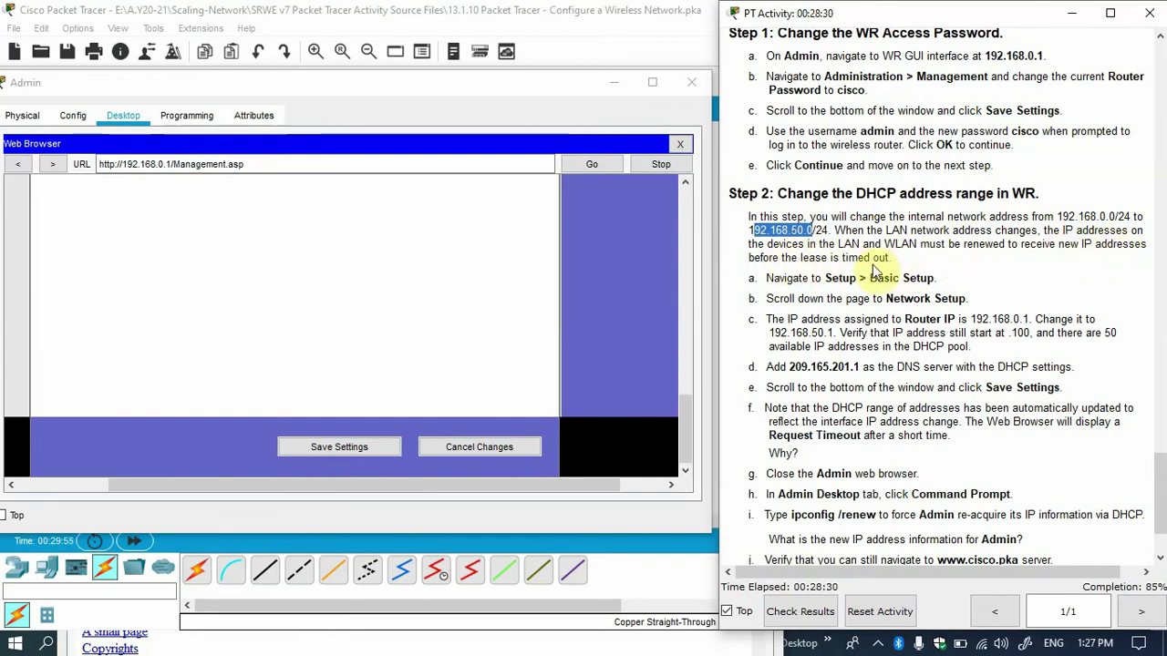
{"action": "scroll", "coordinate": [876, 262], "scroll_direction": "down", "scroll_amount": 2}
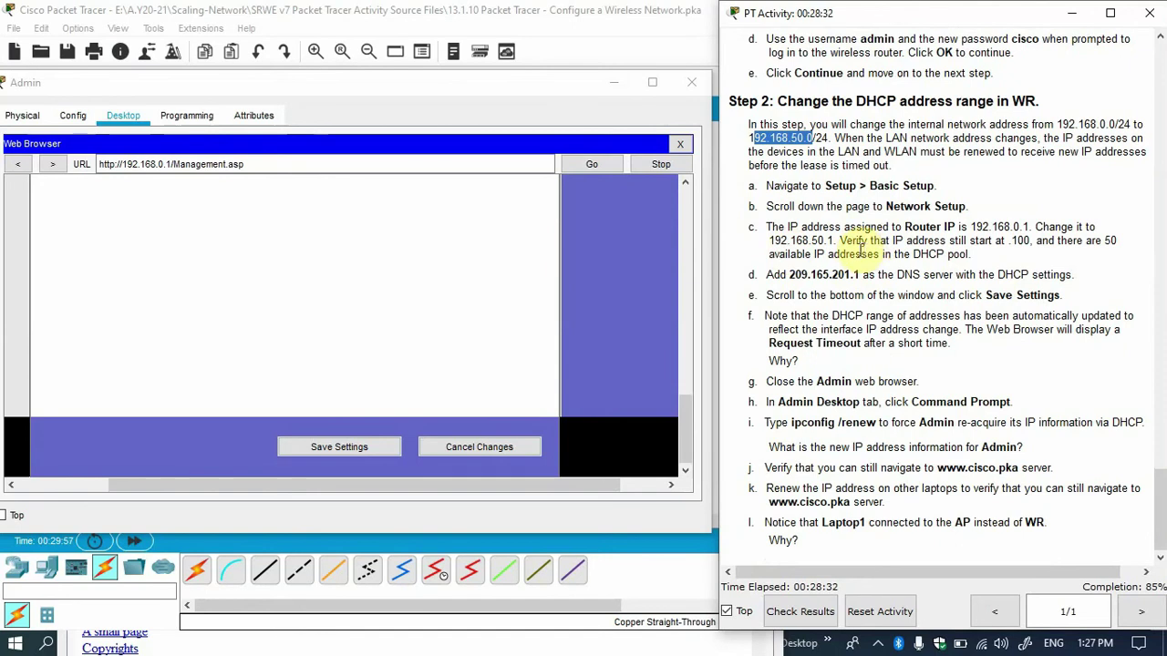
{"action": "left_click_drag", "start_coordinate": [687, 411], "coordinate": [682, 186]}
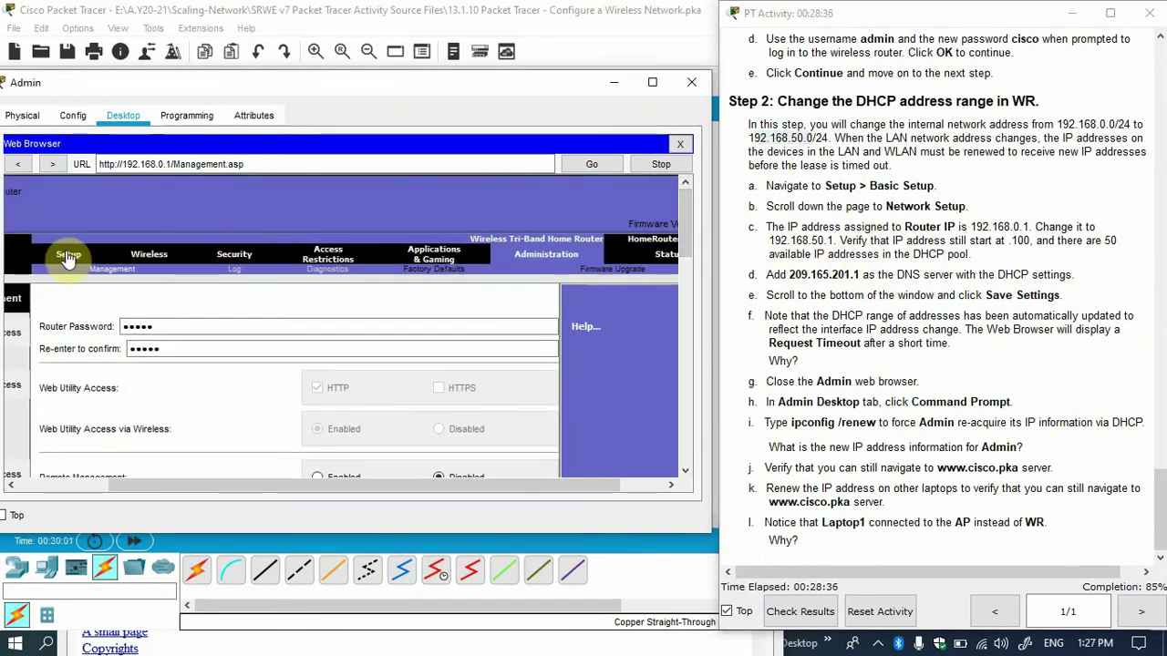
Open the router's Basic Setup page and note the target address 192.168.50.1.
{"action": "left_click", "coordinate": [66, 254]}
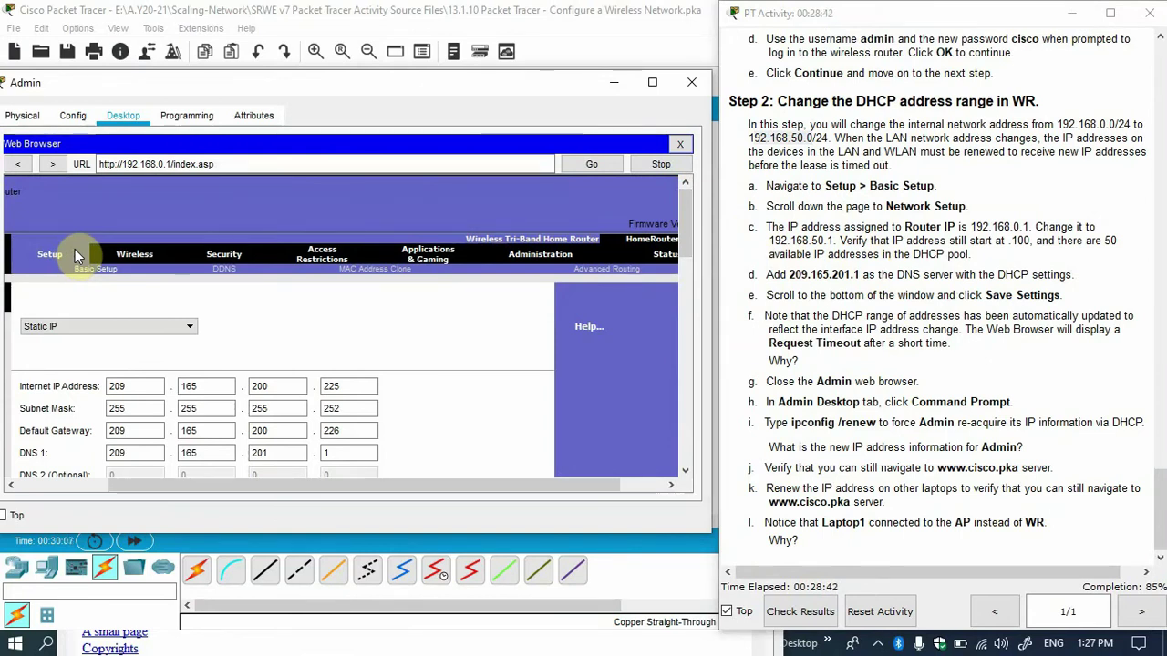
{"action": "left_click", "coordinate": [46, 246]}
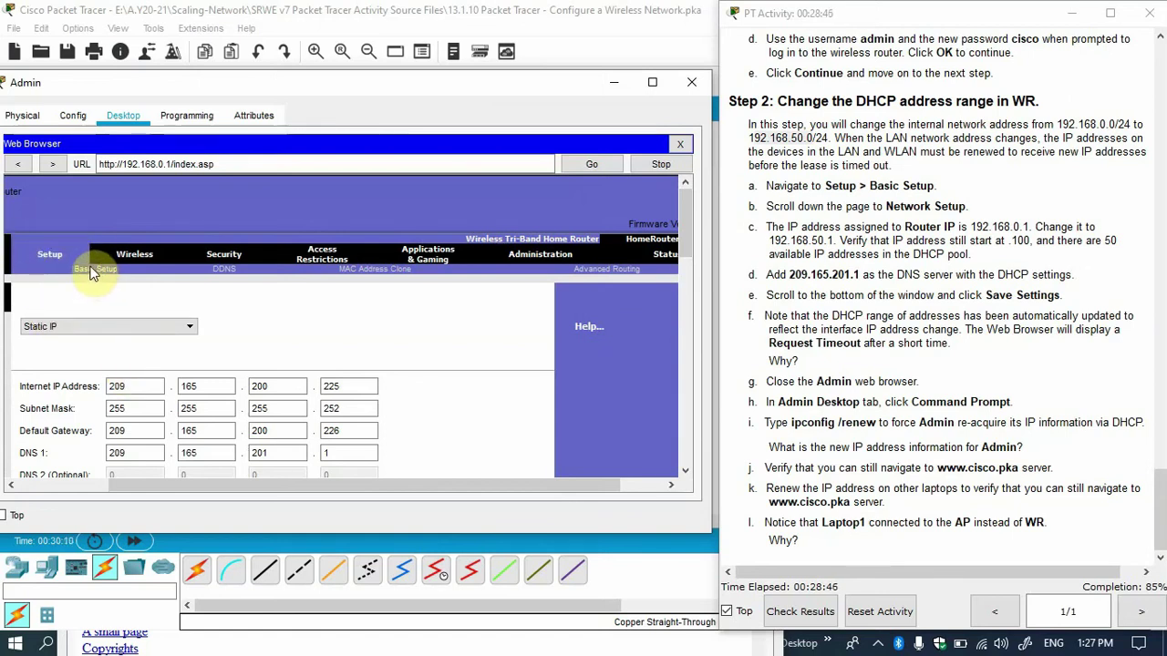
{"action": "left_click_drag", "start_coordinate": [687, 235], "coordinate": [687, 314]}
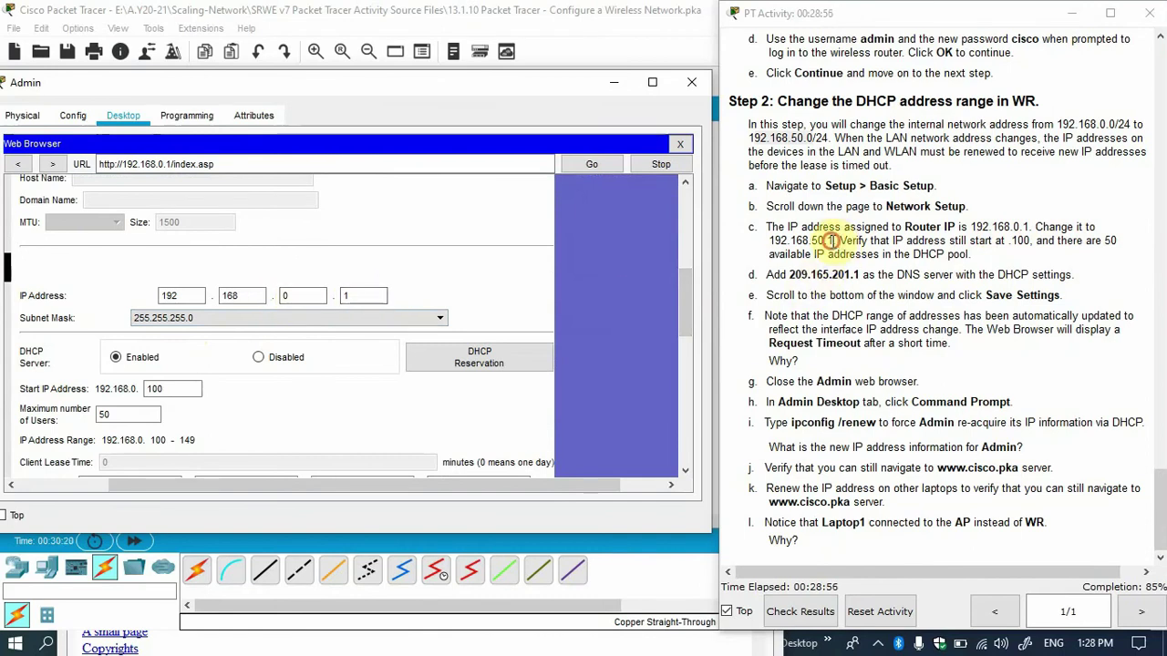
{"action": "left_click_drag", "start_coordinate": [831, 241], "coordinate": [782, 243]}
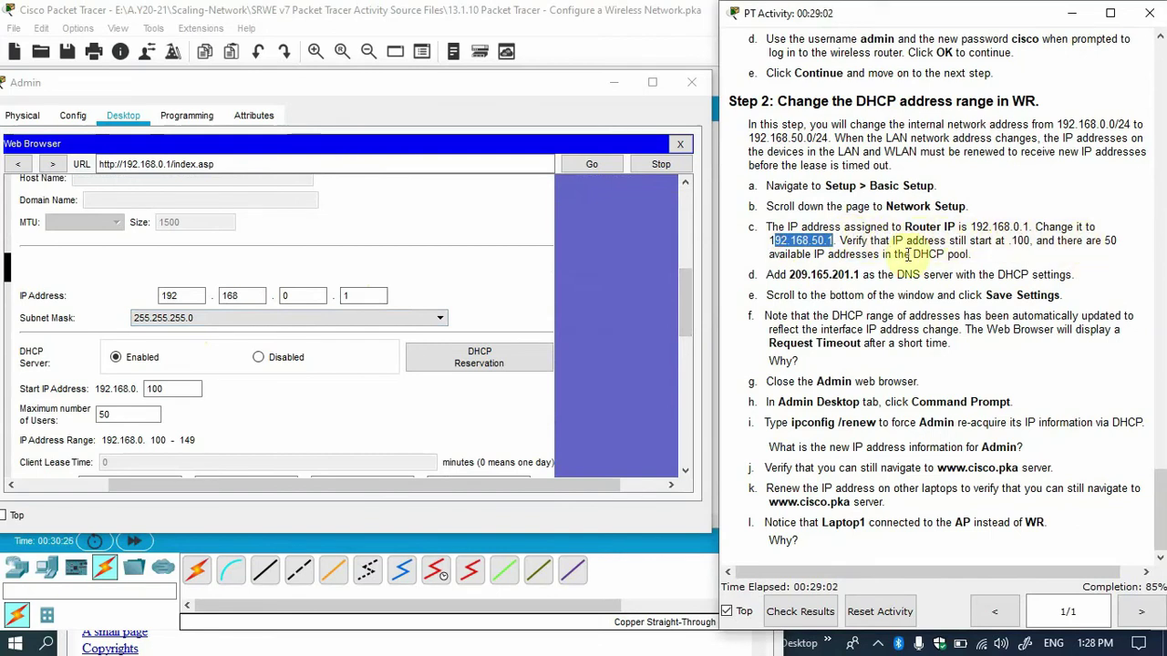
Change the router LAN IP to 192.168.50.1, keeping the DHCP start address at 100.
{"action": "left_click", "coordinate": [311, 296]}
{"action": "left_click_drag", "start_coordinate": [311, 295], "coordinate": [284, 295]}
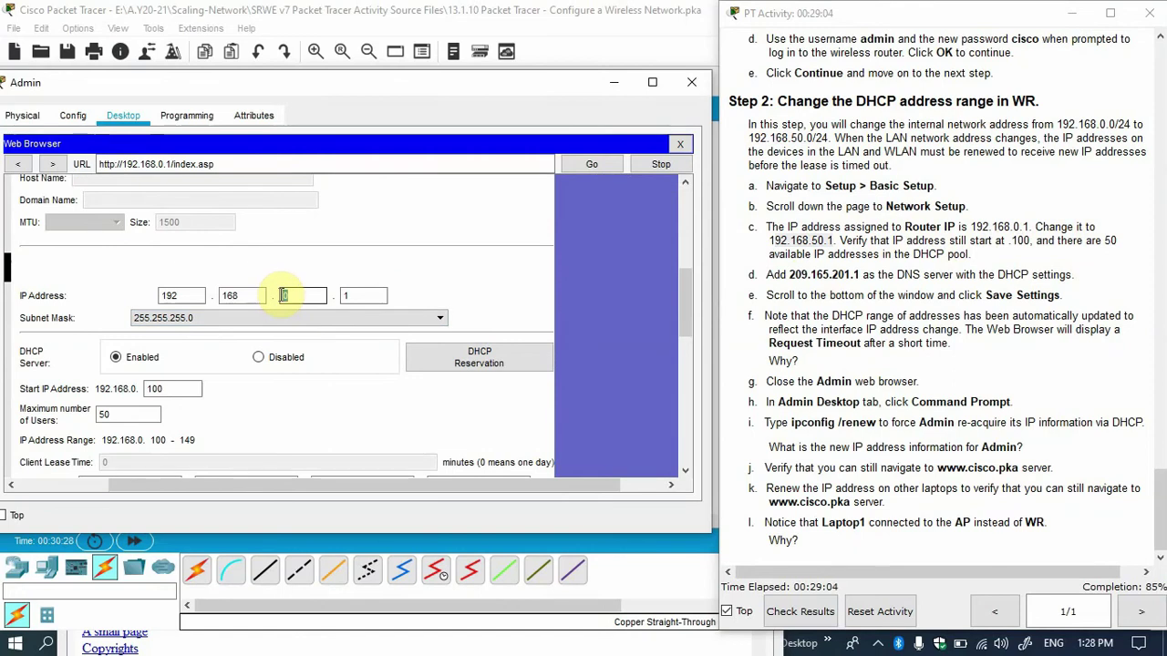
{"action": "type", "text": "50"}
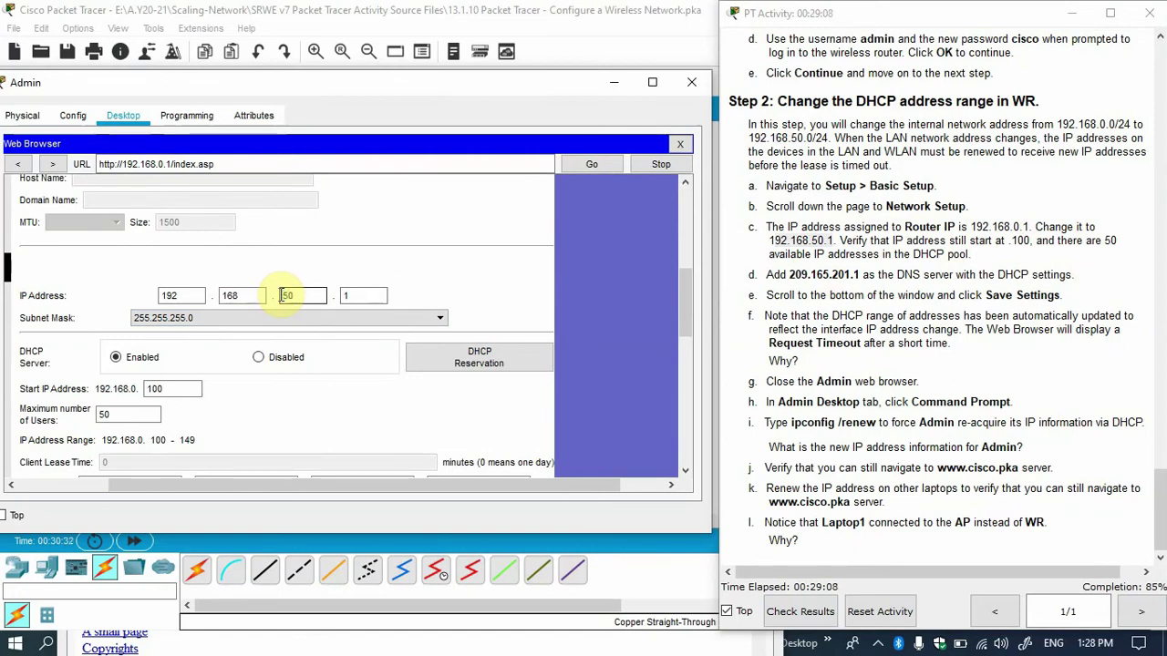
{"action": "left_click", "coordinate": [164, 389]}
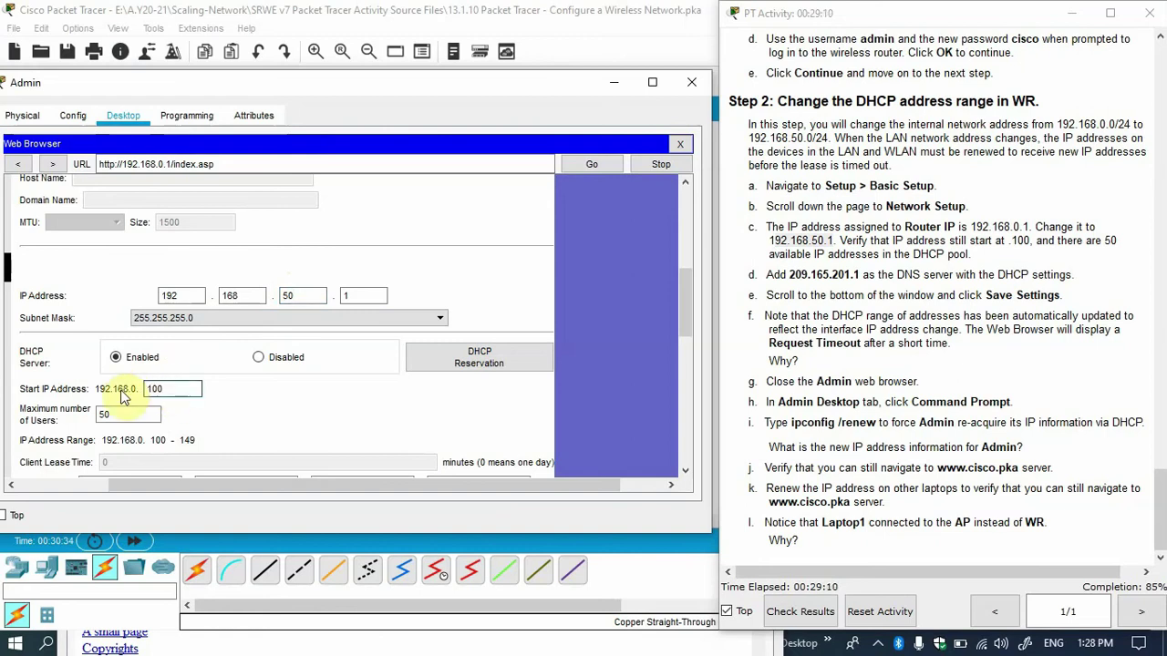
{"action": "left_click", "coordinate": [183, 389]}
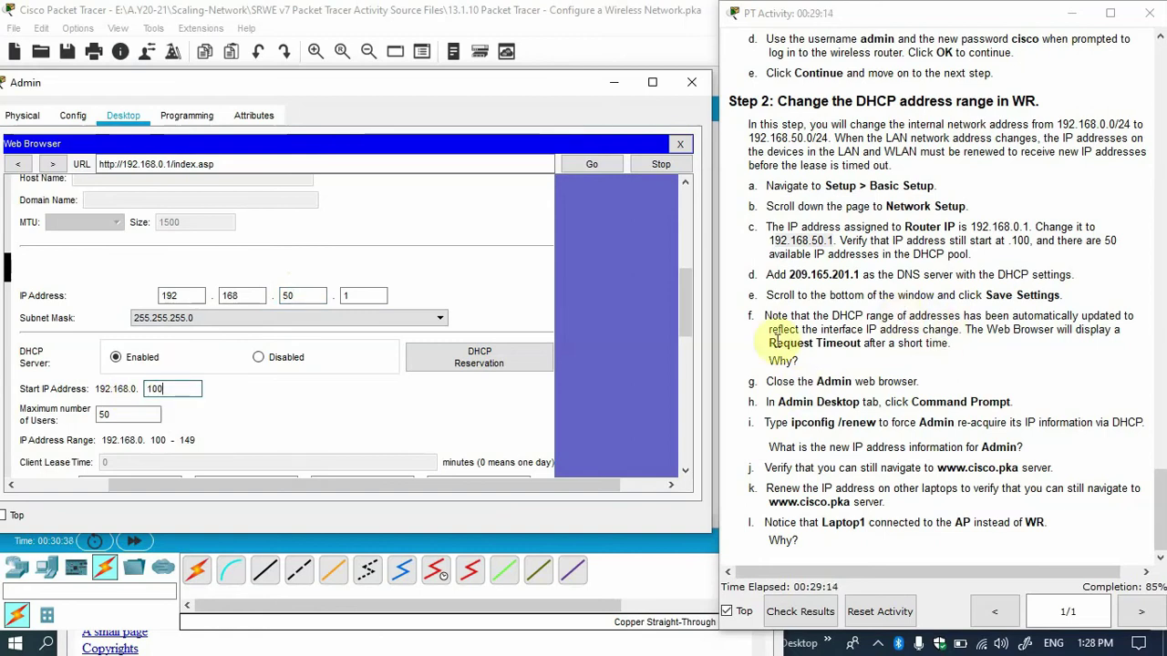
{"action": "mouse_move", "coordinate": [681, 307]}
{"action": "left_mouse_down"}
{"action": "mouse_move", "coordinate": [688, 425]}
{"action": "mouse_move", "coordinate": [693, 246]}
{"action": "mouse_move", "coordinate": [692, 332]}
{"action": "mouse_move", "coordinate": [690, 321]}
{"action": "left_mouse_up"}
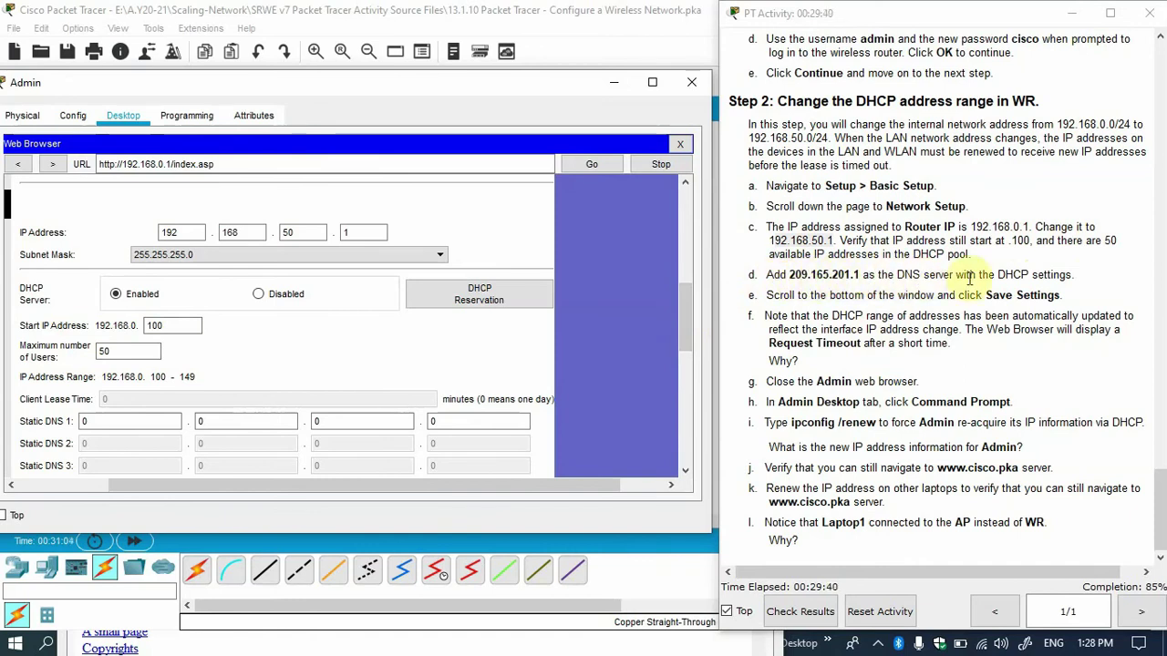
Enter 209.165.201.1 as Static DNS 1 and save the router's settings.
{"action": "scroll", "coordinate": [683, 319], "scroll_direction": "down", "scroll_amount": 3}
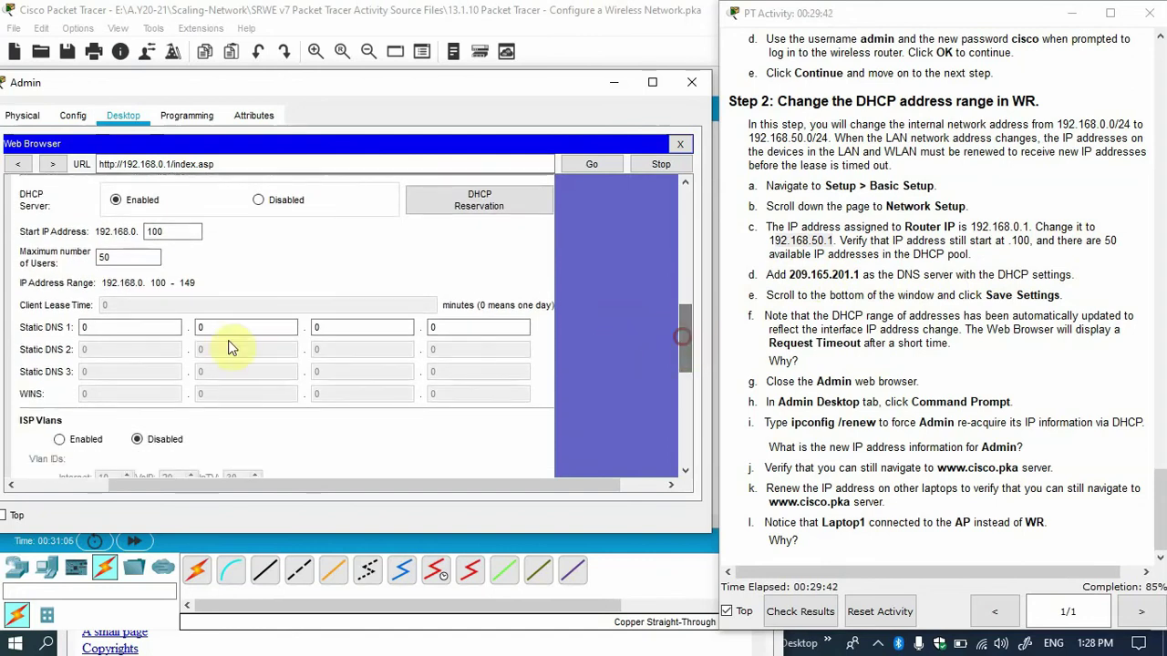
{"action": "double_click", "coordinate": [85, 327]}
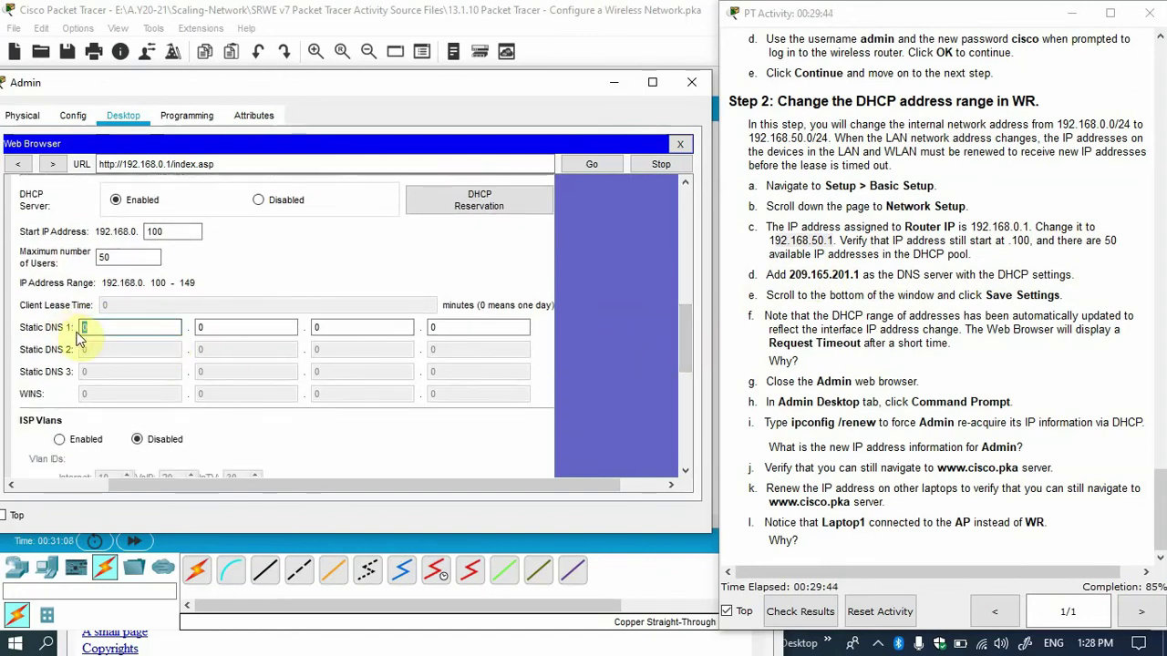
{"action": "type", "text": "209"}
{"action": "key", "text": "period"}
{"action": "type", "text": "1"}
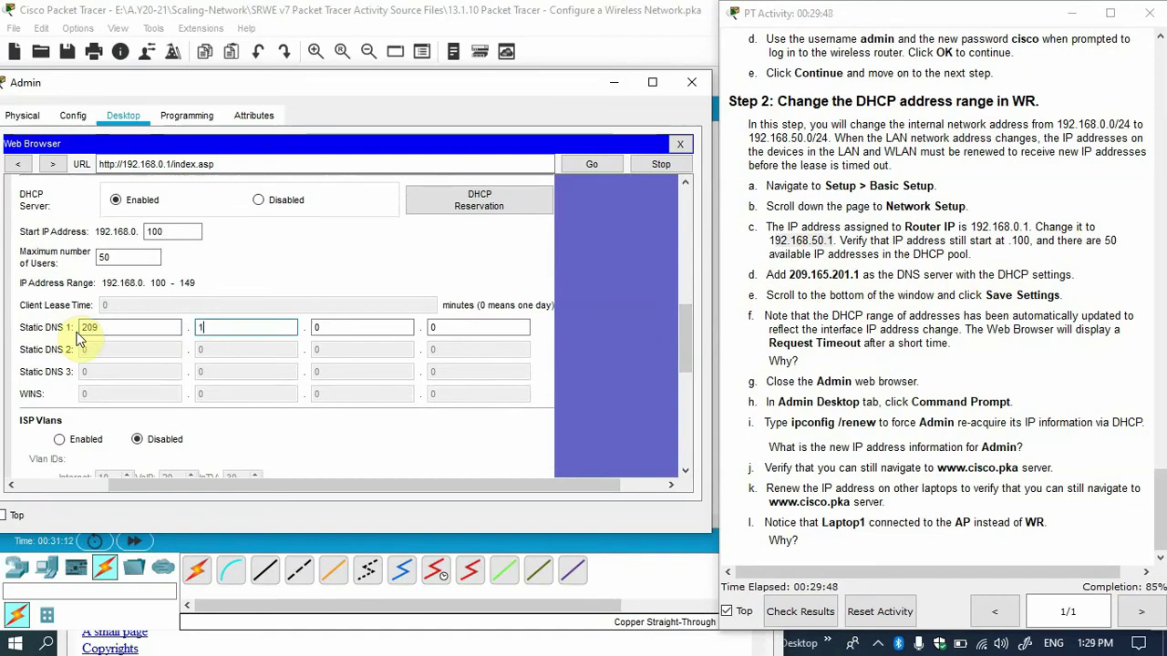
{"action": "type", "text": "65"}
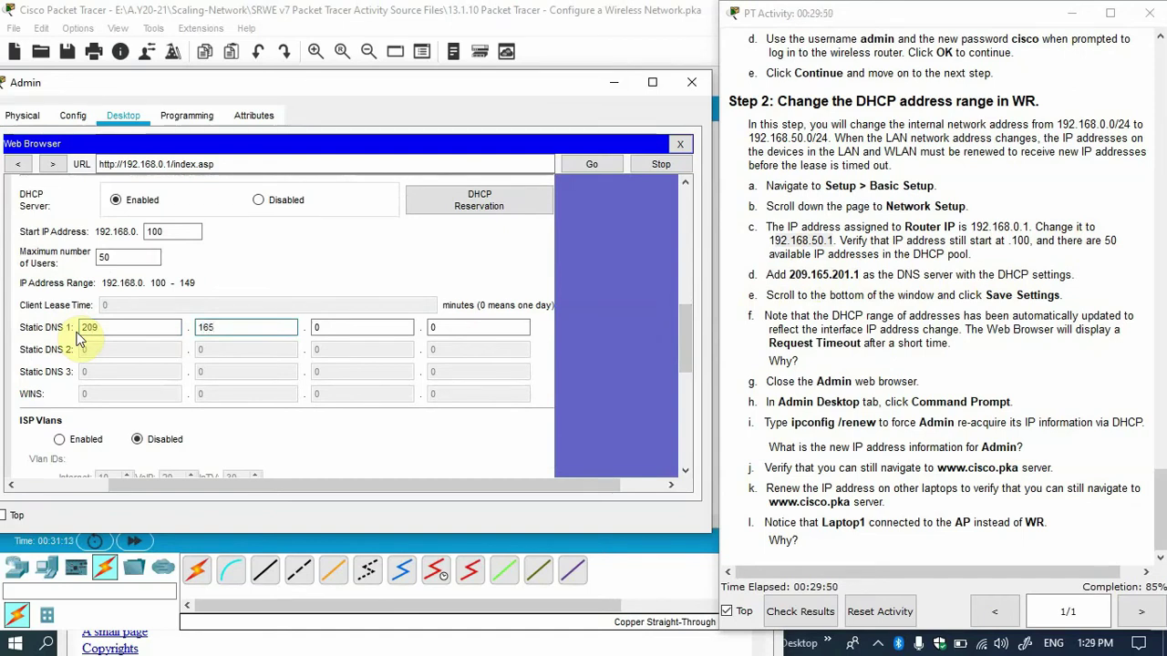
{"action": "key", "text": "period"}
{"action": "type", "text": "201"}
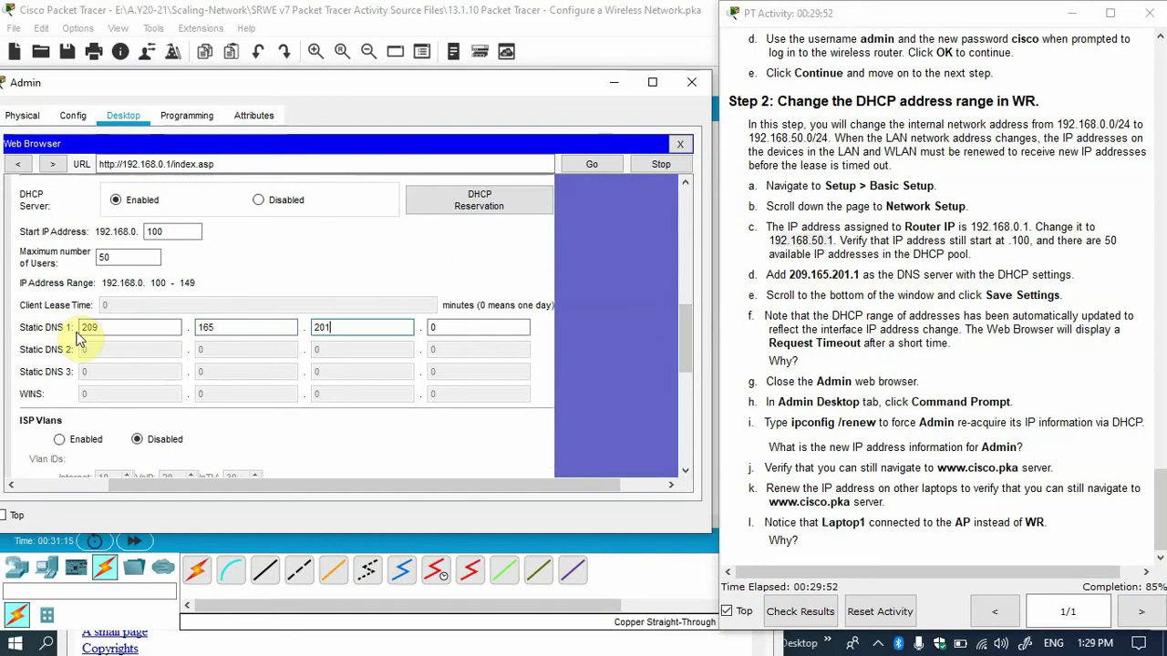
{"action": "key", "text": "period"}
{"action": "type", "text": "1"}
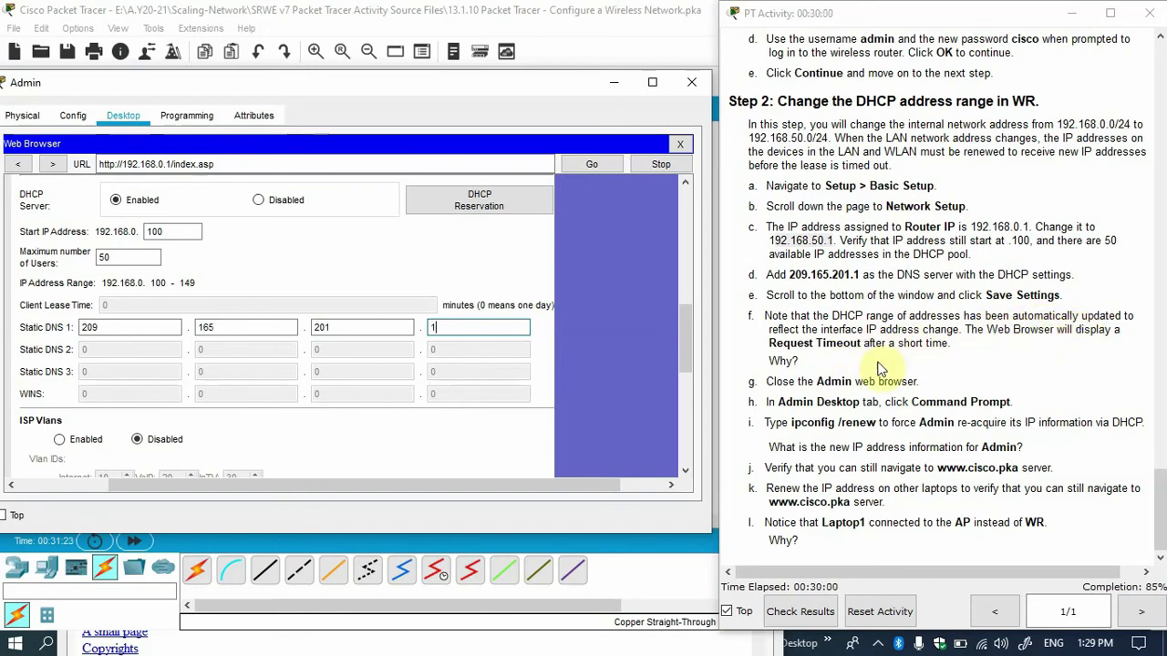
{"action": "left_click_drag", "start_coordinate": [685, 350], "coordinate": [695, 470]}
{"action": "left_click", "coordinate": [308, 450]}
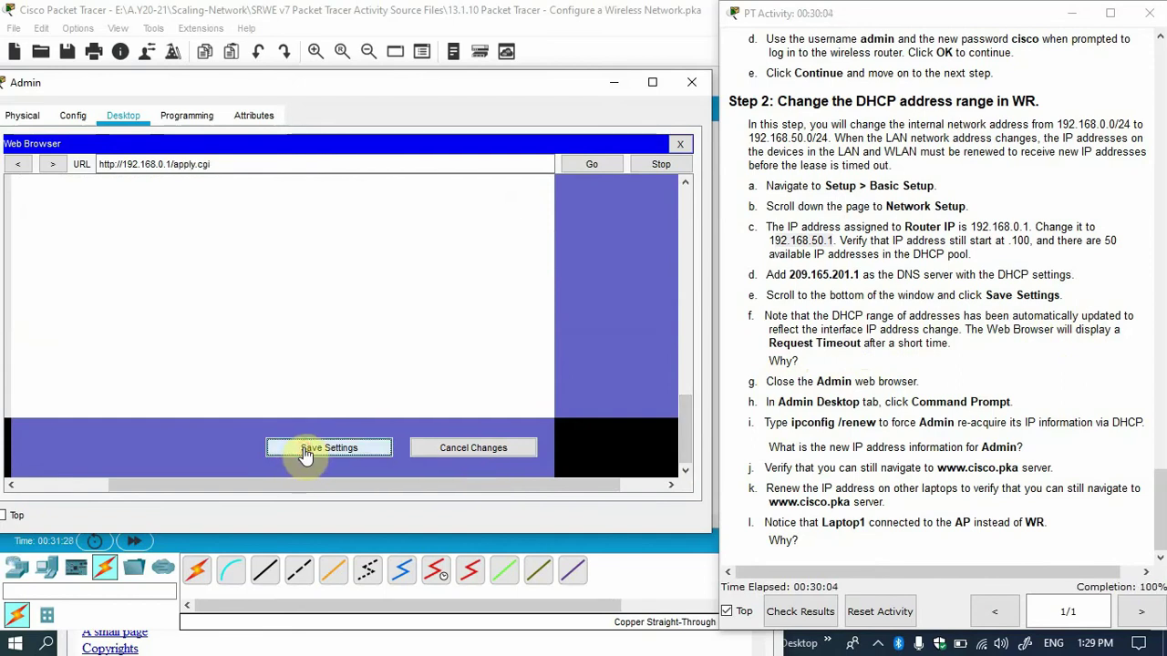
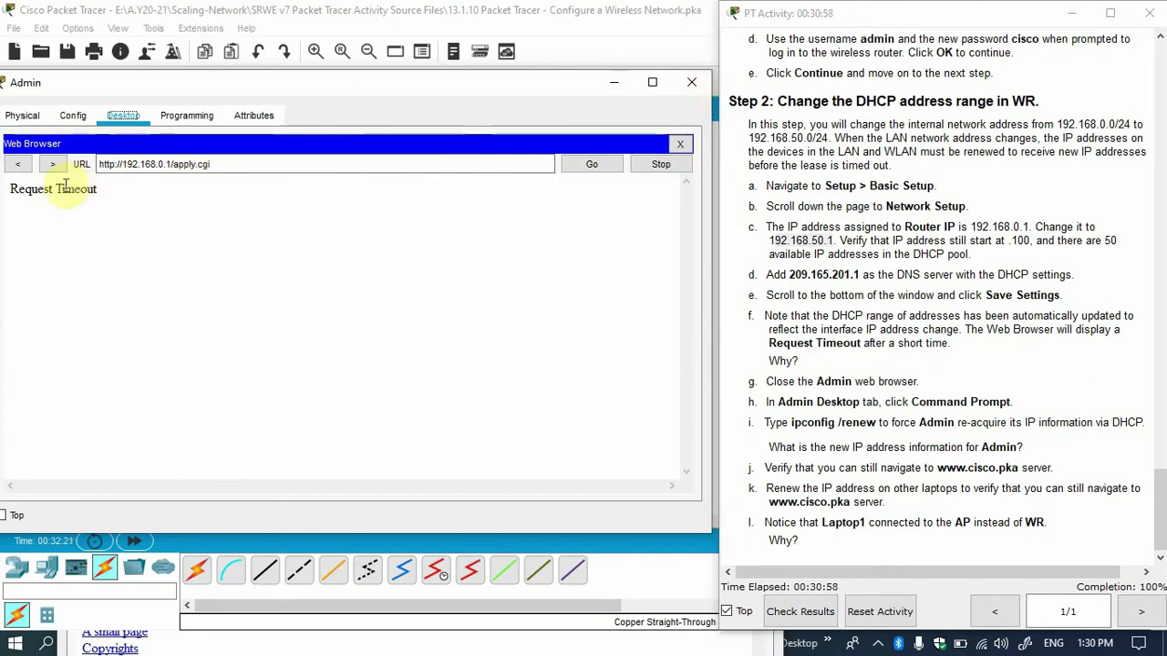
Toggle Admin from Static back to DHCP to lease 192.168.50.102 with gateway 192.168.50.1.
{"action": "left_click", "coordinate": [680, 145]}
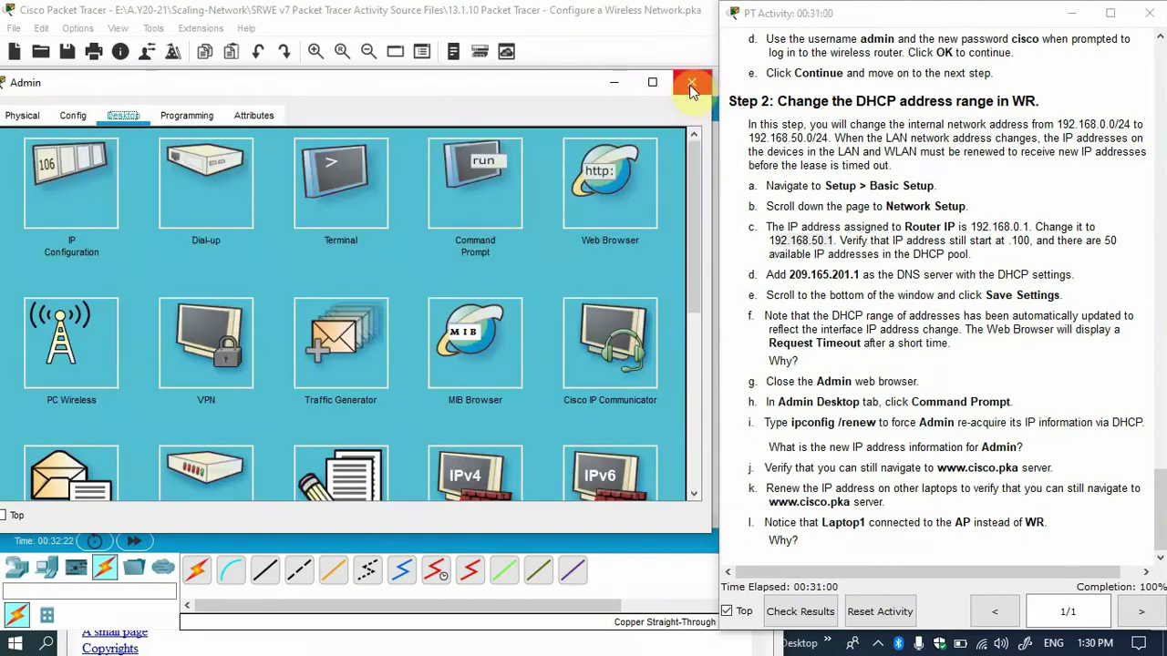
{"action": "left_click", "coordinate": [82, 182]}
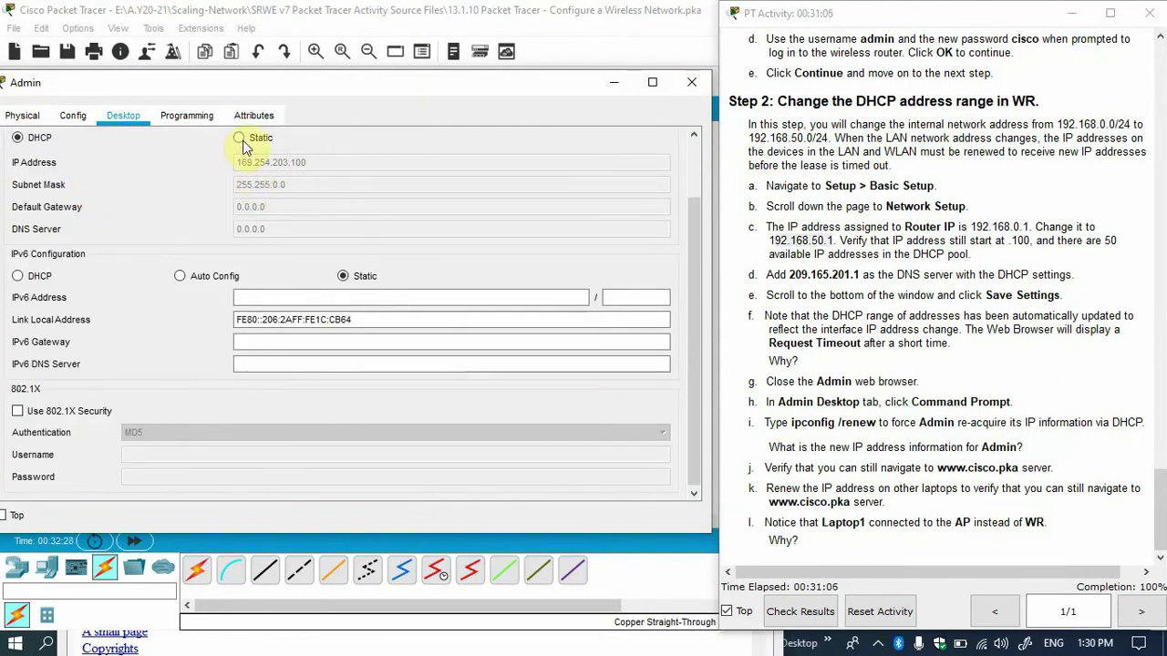
{"action": "left_click", "coordinate": [851, 399]}
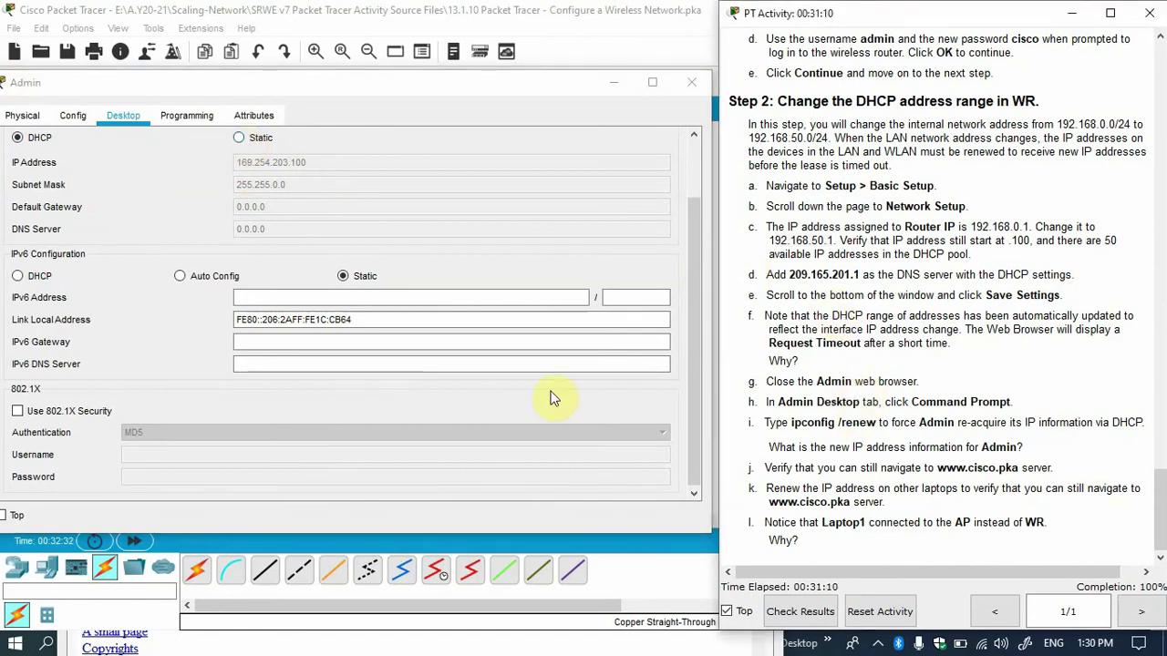
{"action": "left_click", "coordinate": [242, 139]}
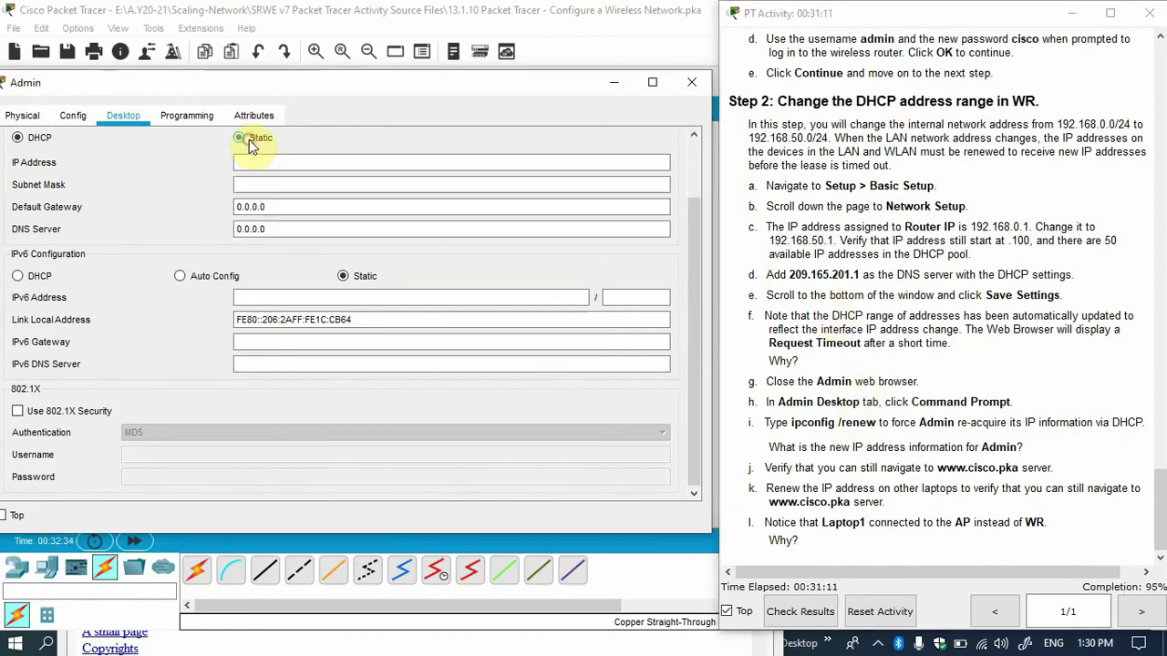
{"action": "left_click", "coordinate": [38, 138]}
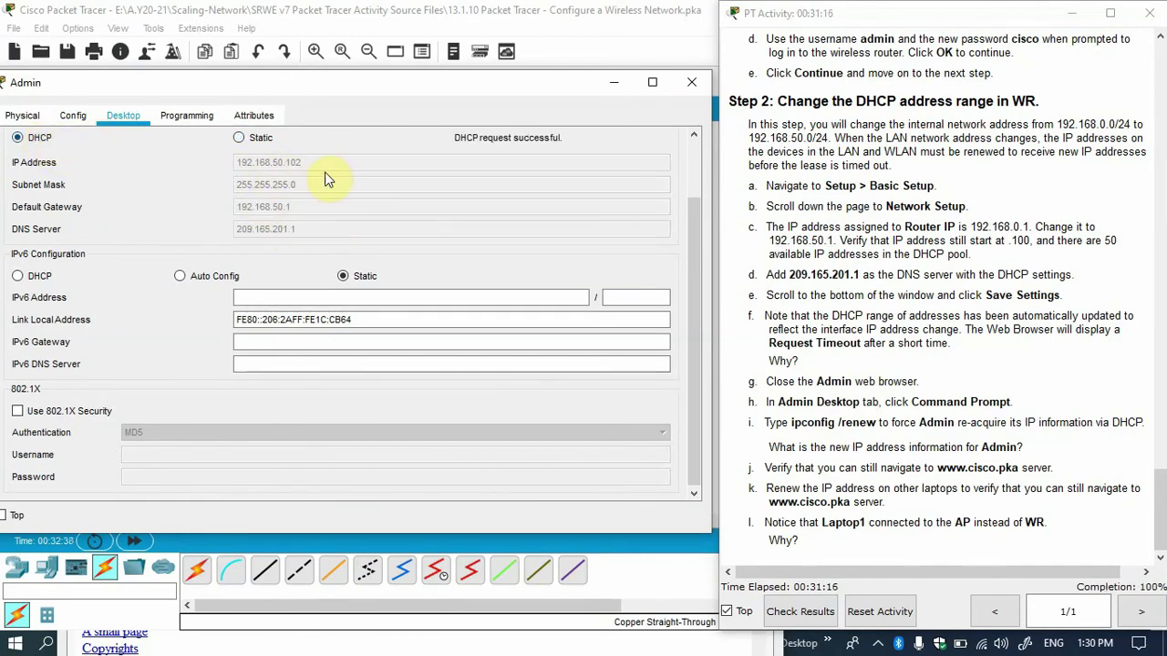
{"action": "left_click", "coordinate": [691, 84]}
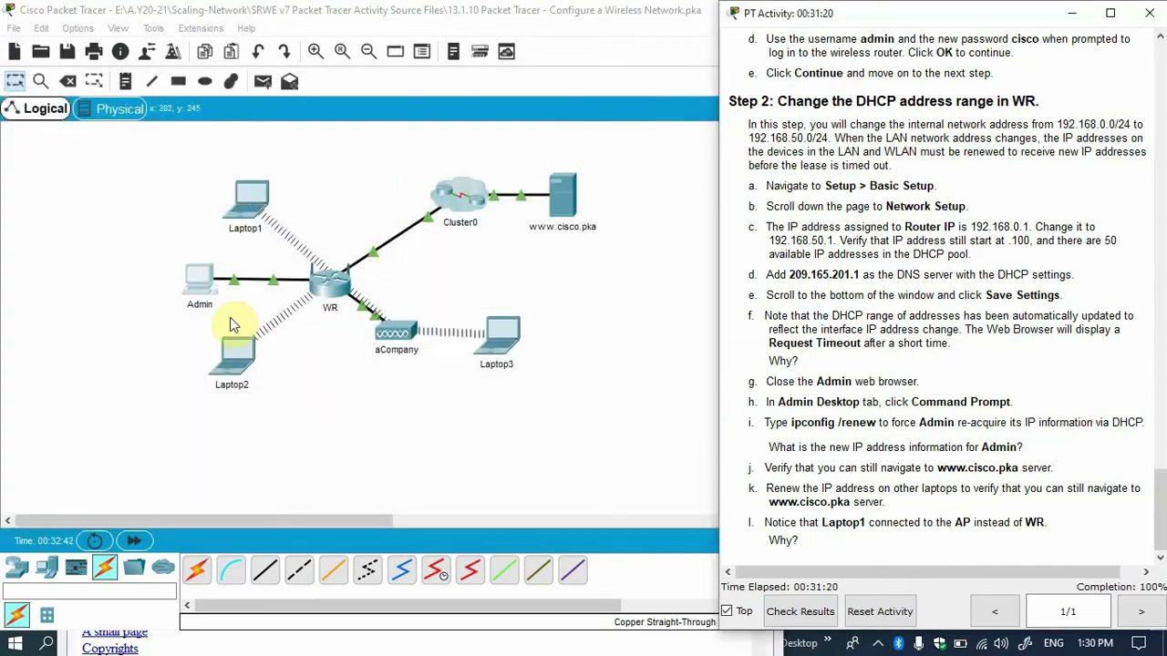
Run ipconfig /renew in Admin's Command Prompt.
{"action": "left_click", "coordinate": [201, 276]}
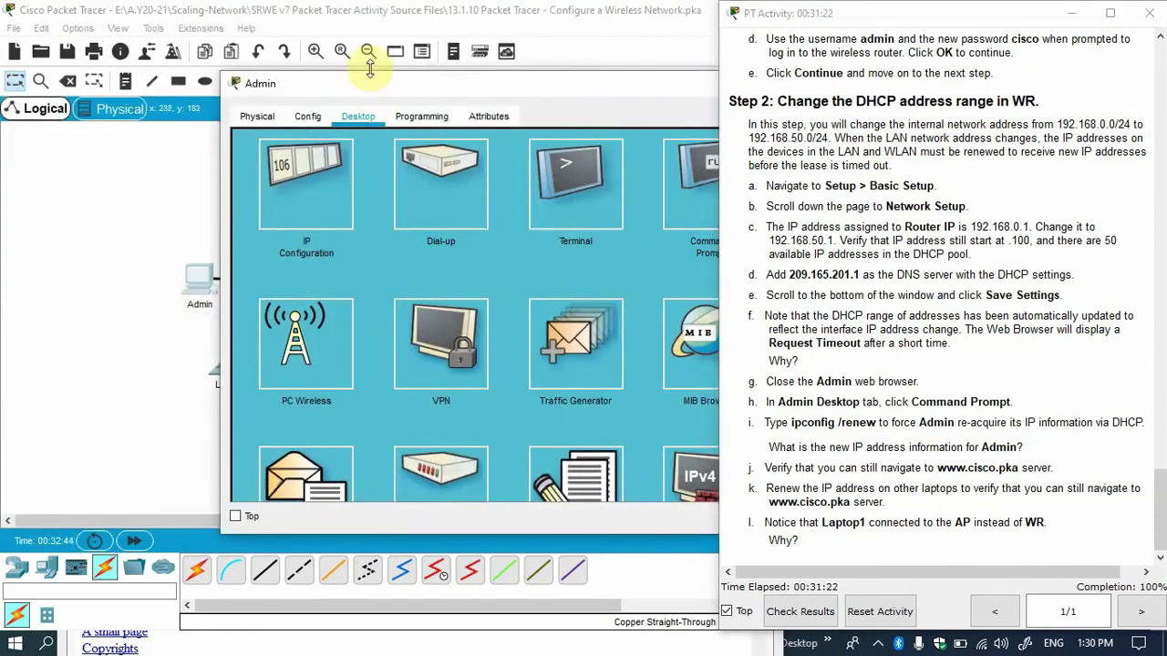
{"action": "left_click_drag", "start_coordinate": [369, 84], "coordinate": [150, 80]}
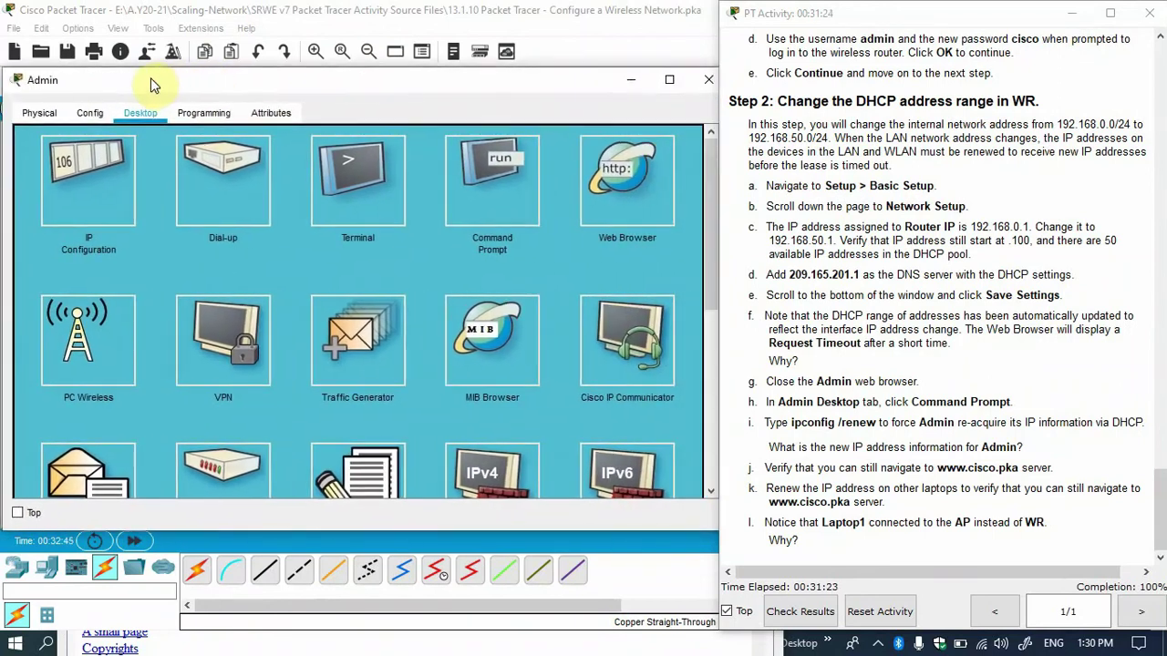
{"action": "left_click", "coordinate": [486, 186]}
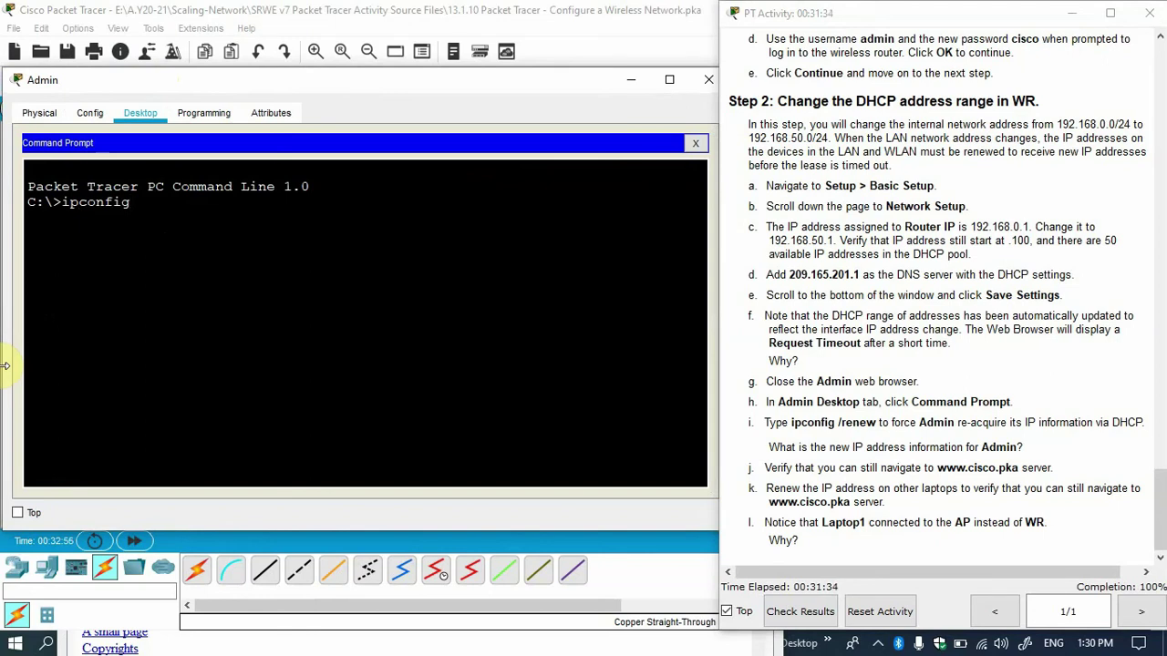
{"action": "type", "text": "renw"}
{"action": "key", "text": "BackSpace"}
{"action": "type", "text": "ew"}
{"action": "key", "text": "Return"}
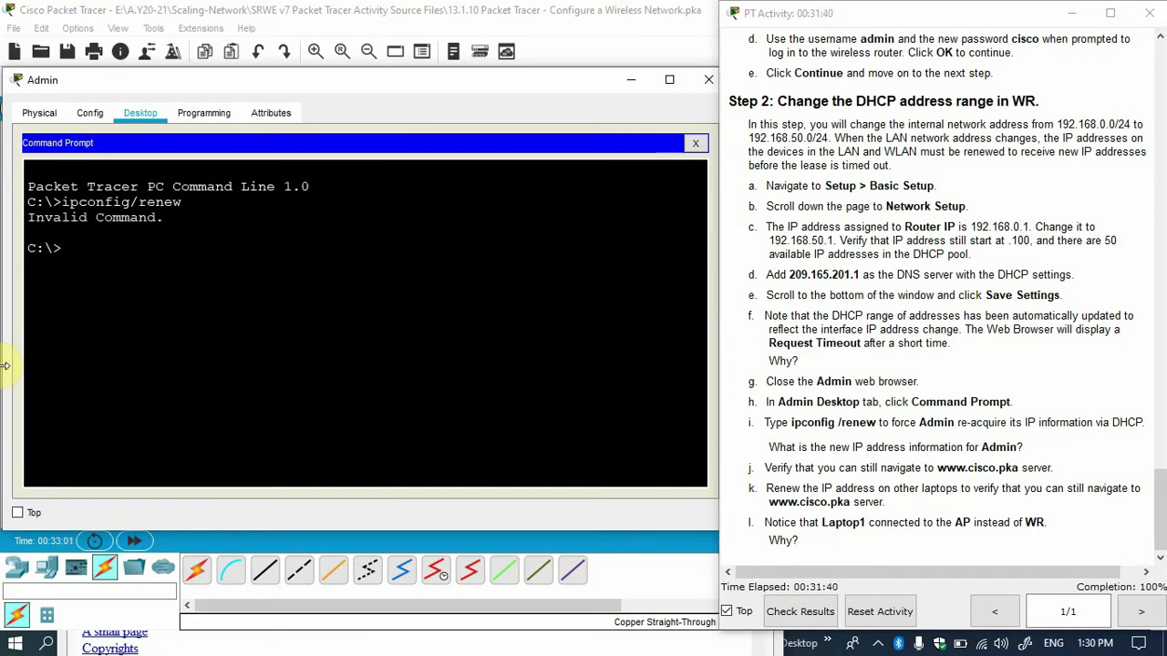
{"action": "key", "text": "Up"}
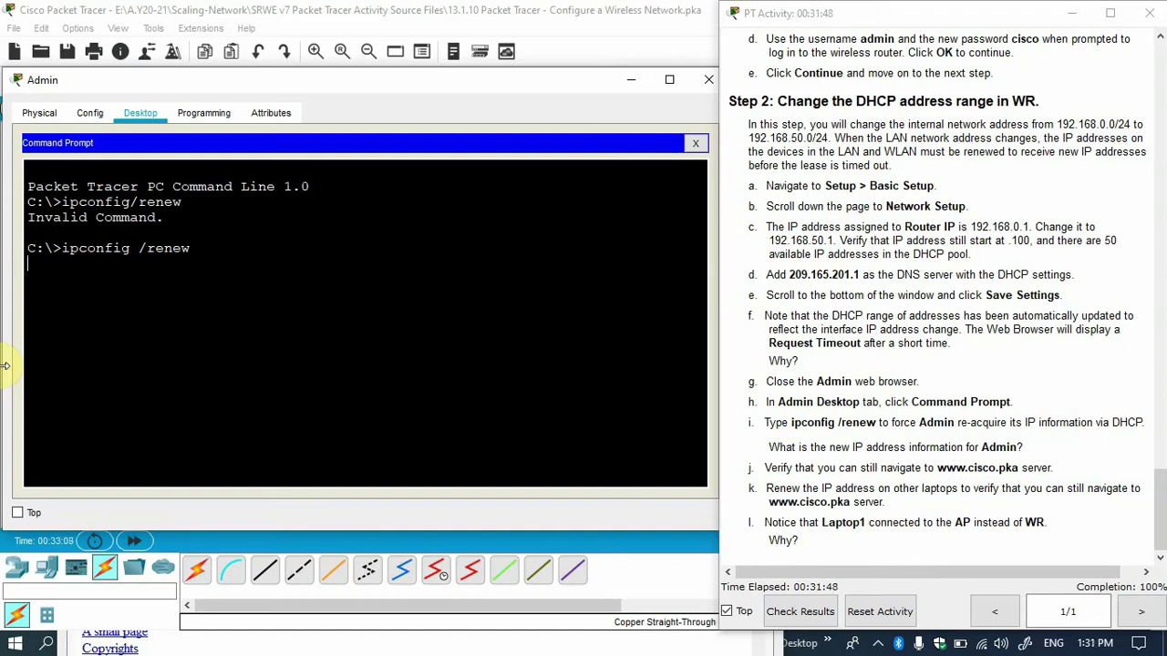
{"action": "left_click_drag", "start_coordinate": [344, 281], "coordinate": [467, 279]}
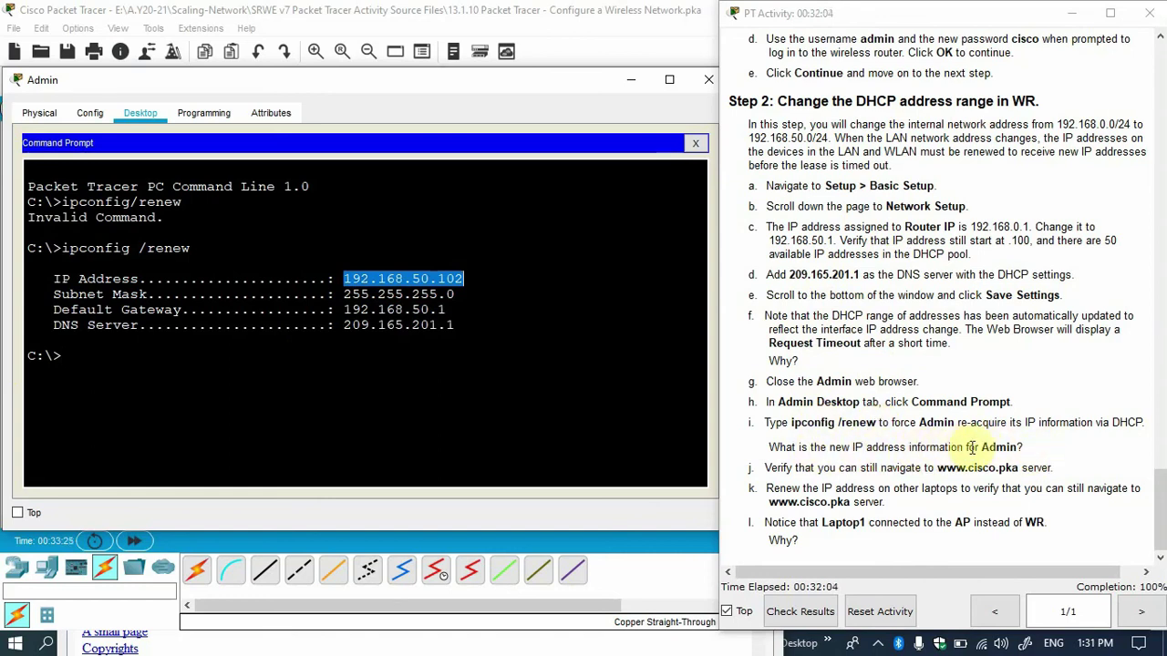
{"action": "double_click", "coordinate": [998, 447]}
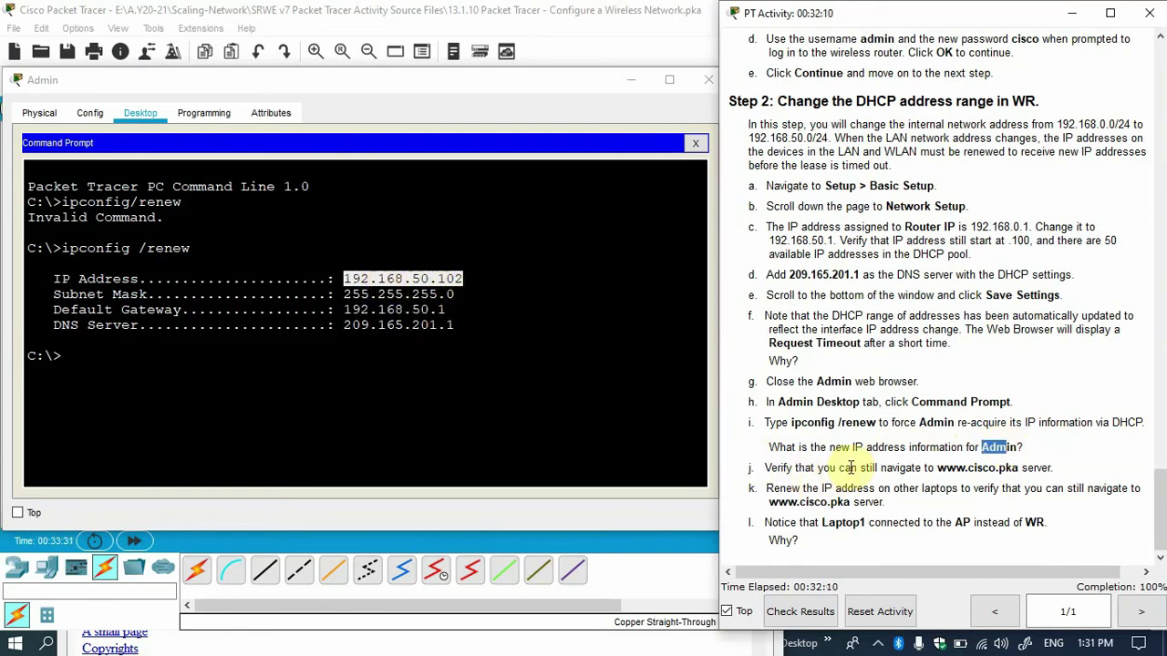
{"action": "left_click", "coordinate": [936, 468]}
{"action": "left_click_drag", "start_coordinate": [937, 468], "coordinate": [1019, 467]}
{"action": "key", "text": "ctrl+c"}
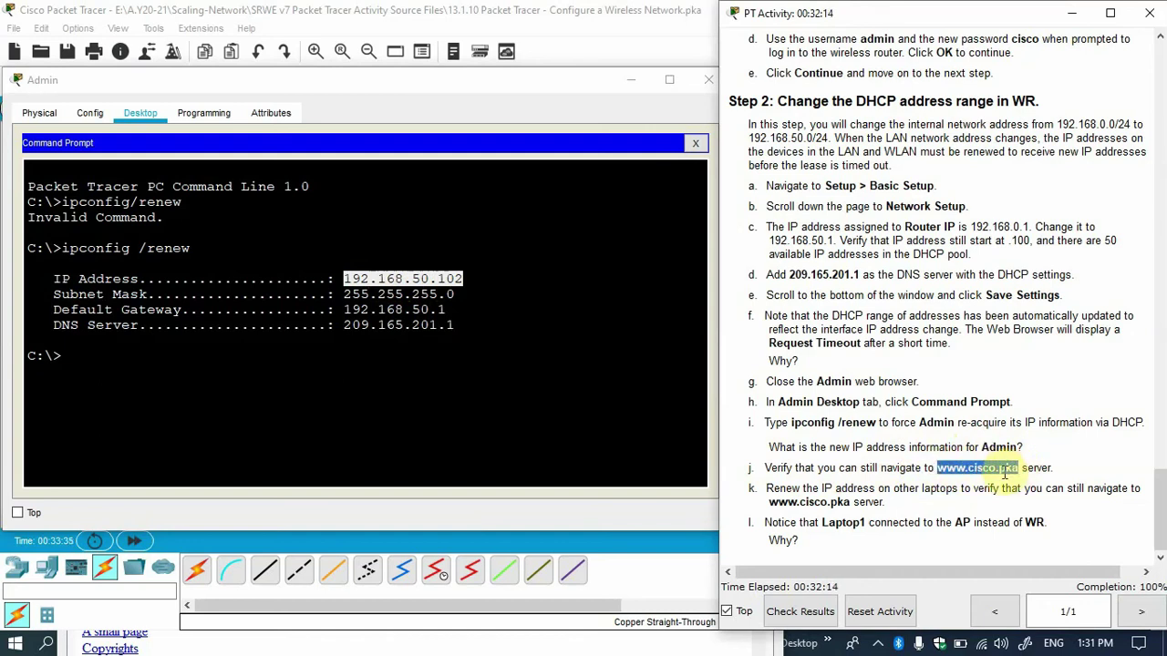
{"action": "left_click", "coordinate": [694, 143]}
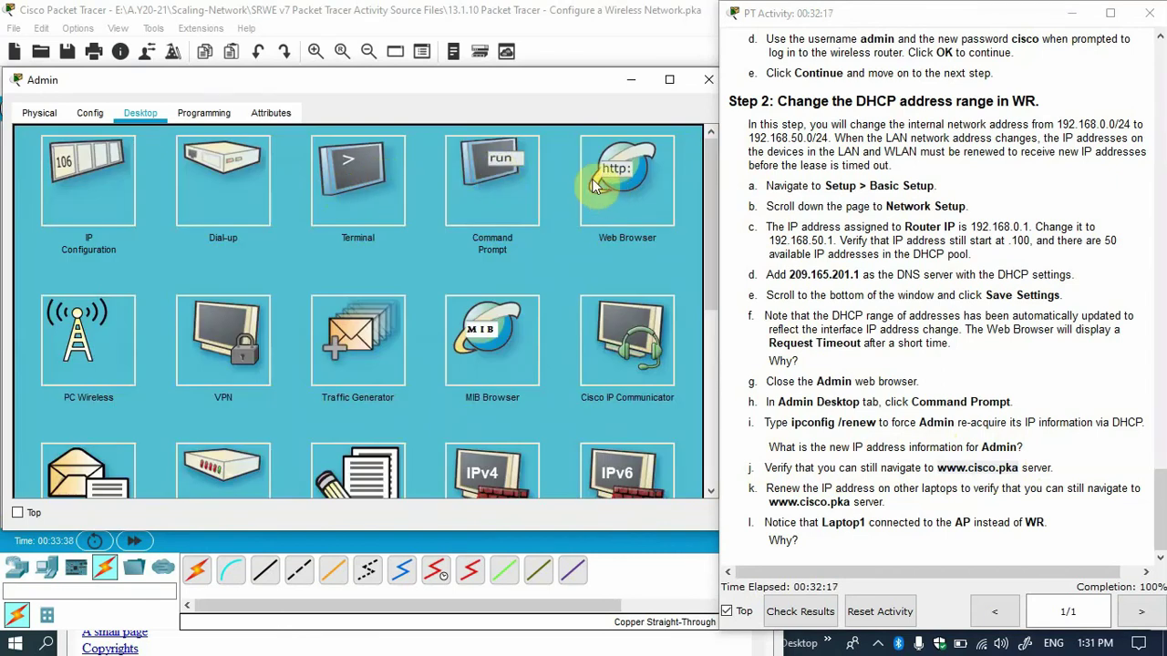
{"action": "left_click", "coordinate": [594, 185]}
{"action": "left_click", "coordinate": [397, 160]}
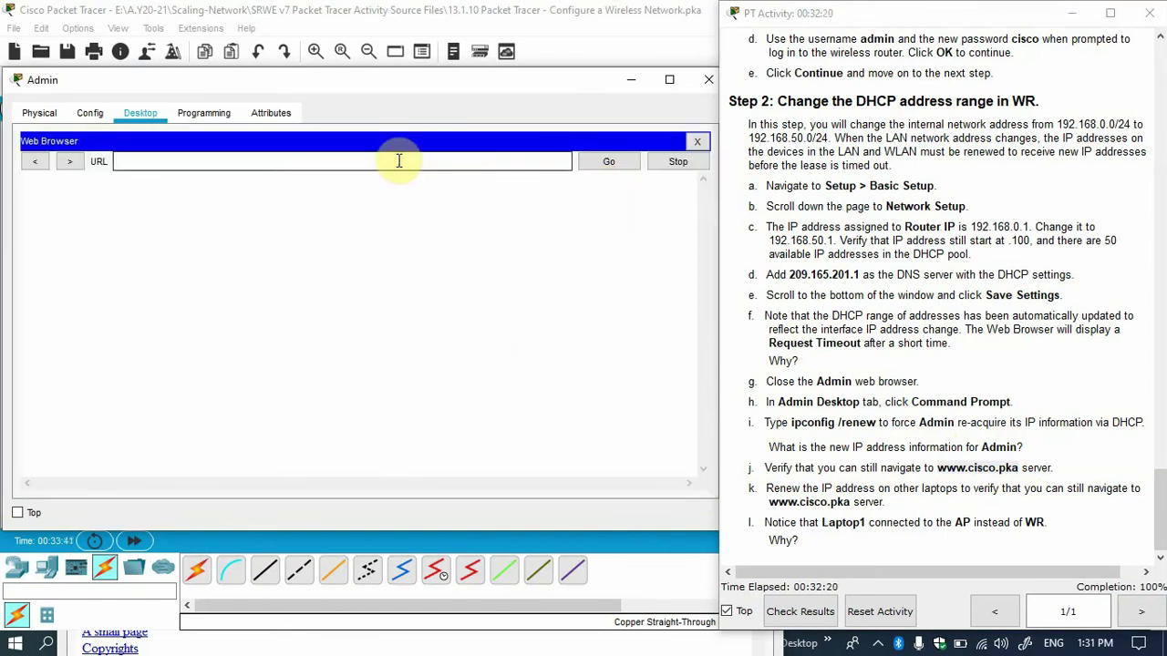
{"action": "key", "text": "ctrl+v"}
{"action": "key", "text": "Return"}
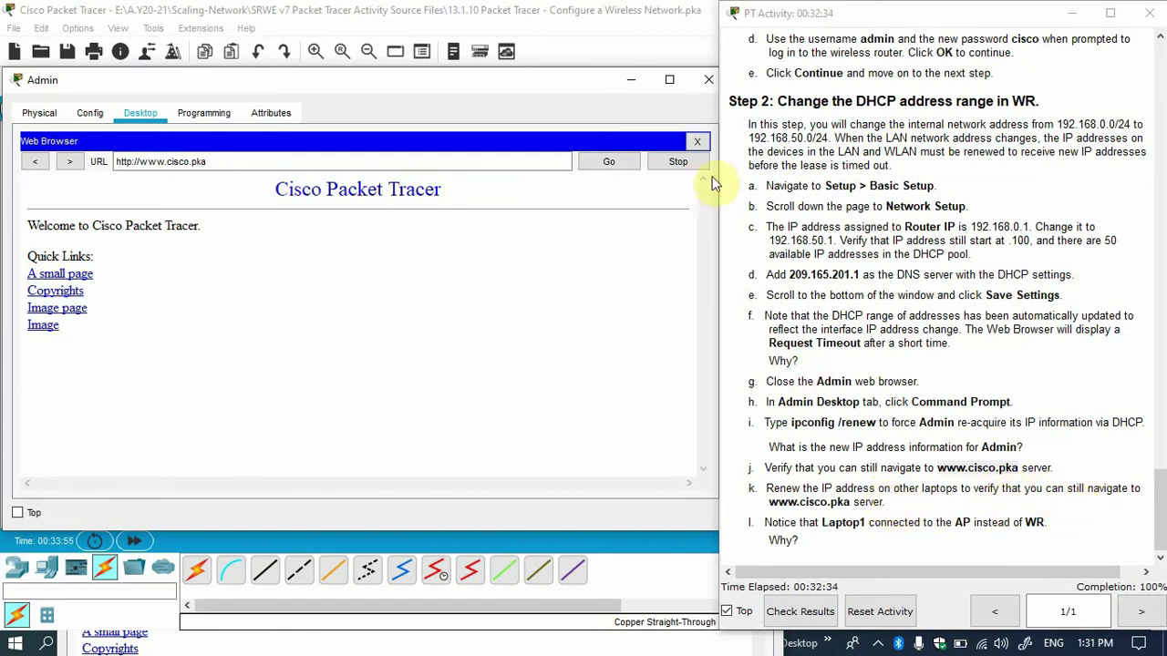
{"action": "left_click", "coordinate": [708, 79]}
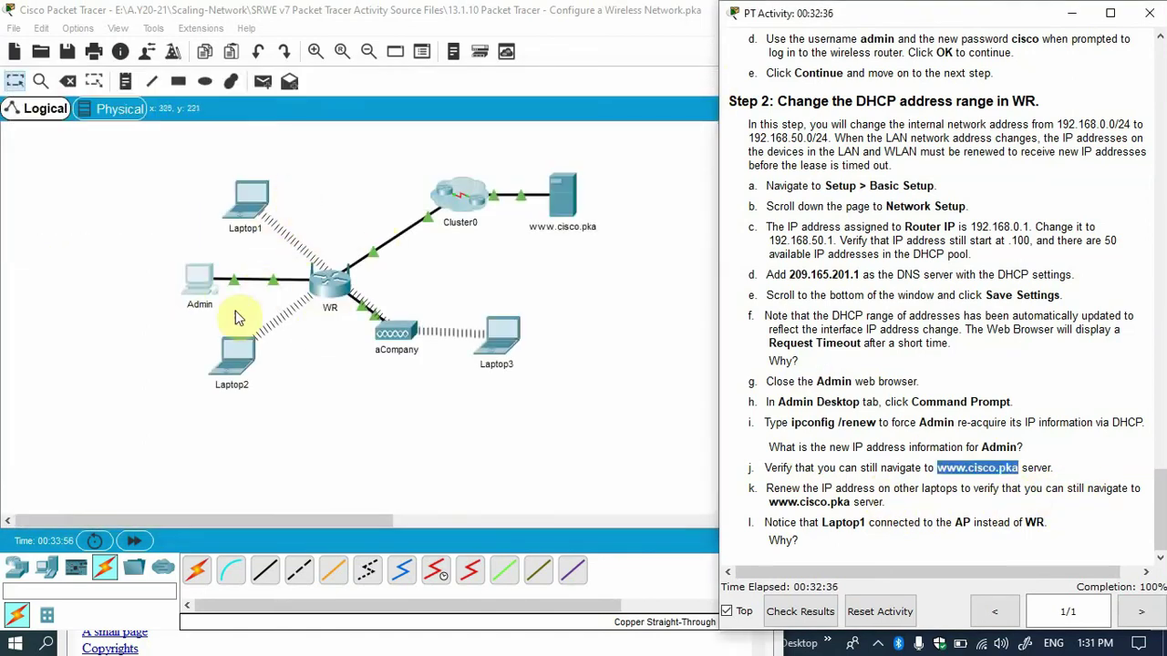
{"action": "left_click", "coordinate": [252, 204]}
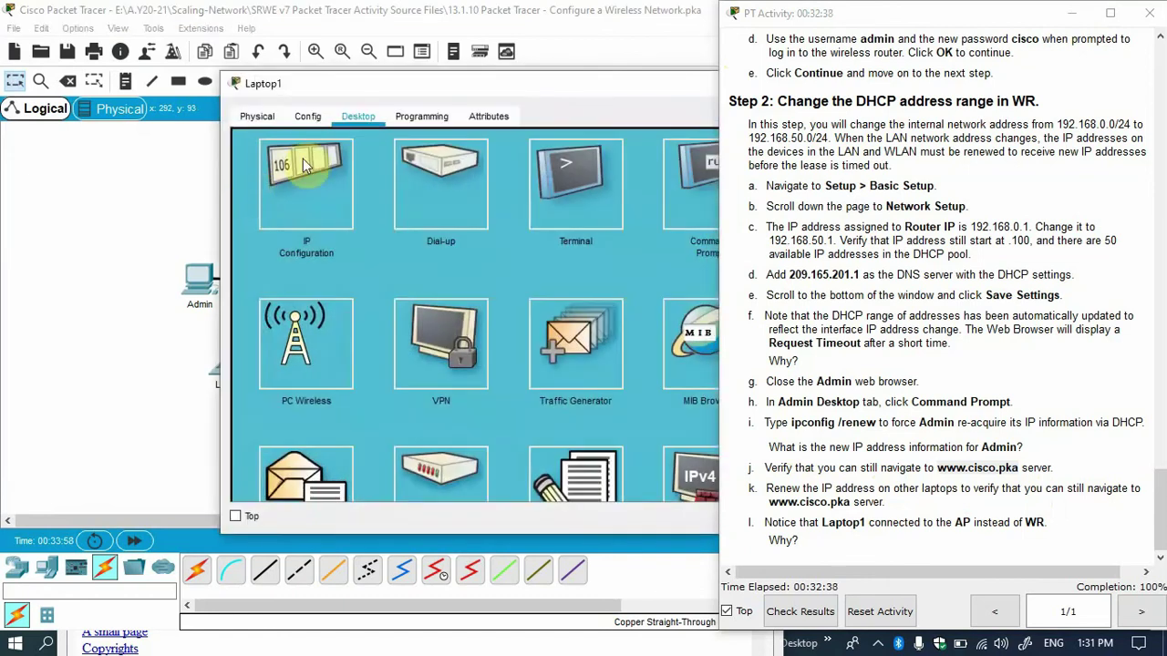
{"action": "left_click", "coordinate": [334, 182]}
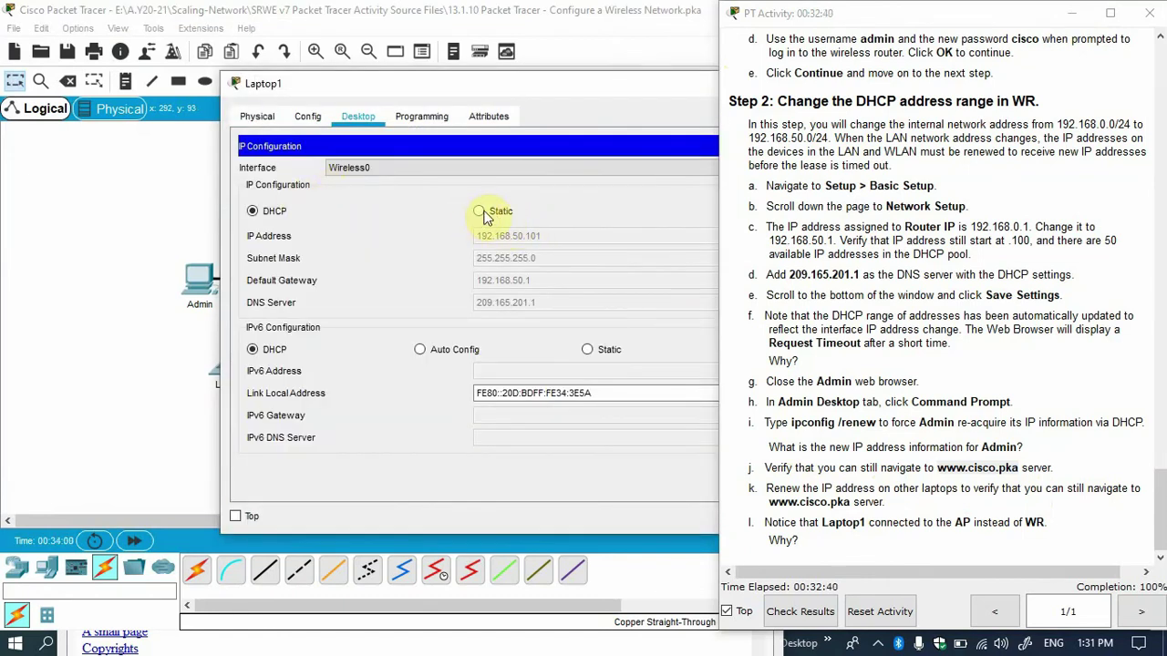
{"action": "left_click_drag", "start_coordinate": [409, 91], "coordinate": [160, 107]}
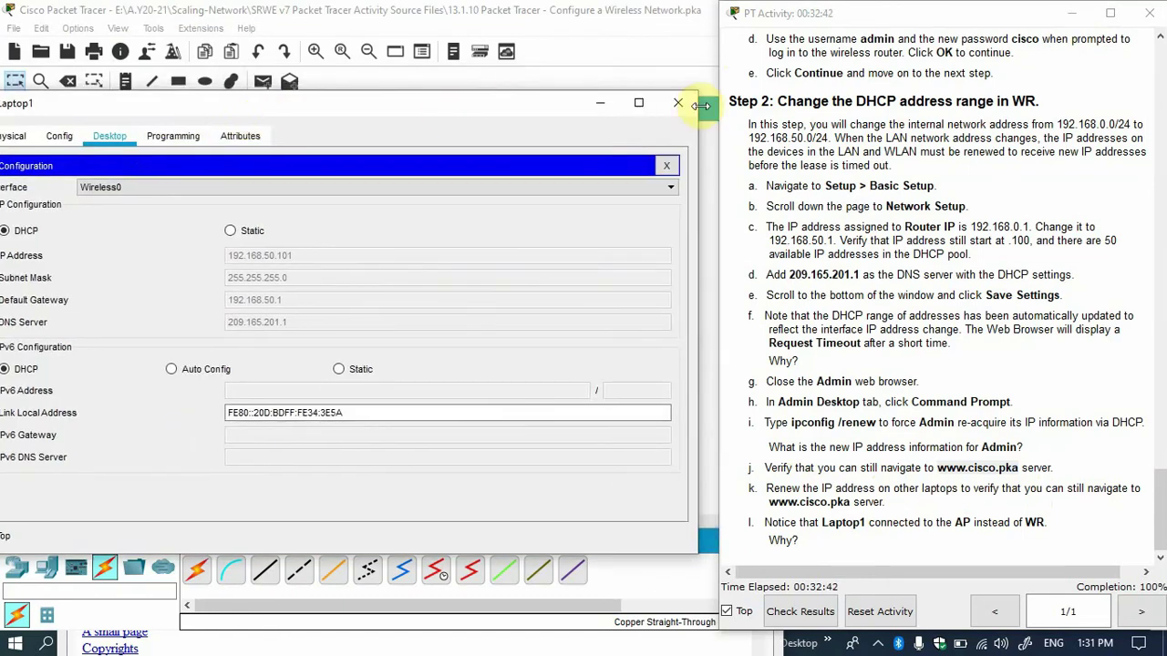
{"action": "left_click", "coordinate": [678, 104]}
{"action": "left_click", "coordinate": [241, 358]}
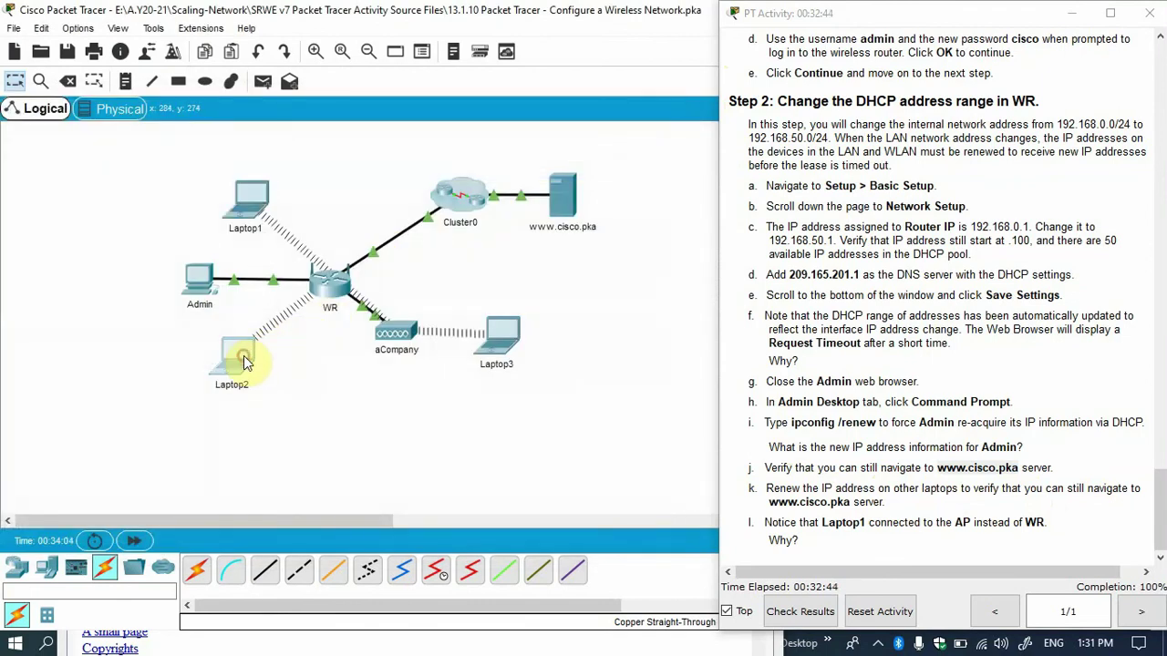
{"action": "left_click", "coordinate": [325, 213]}
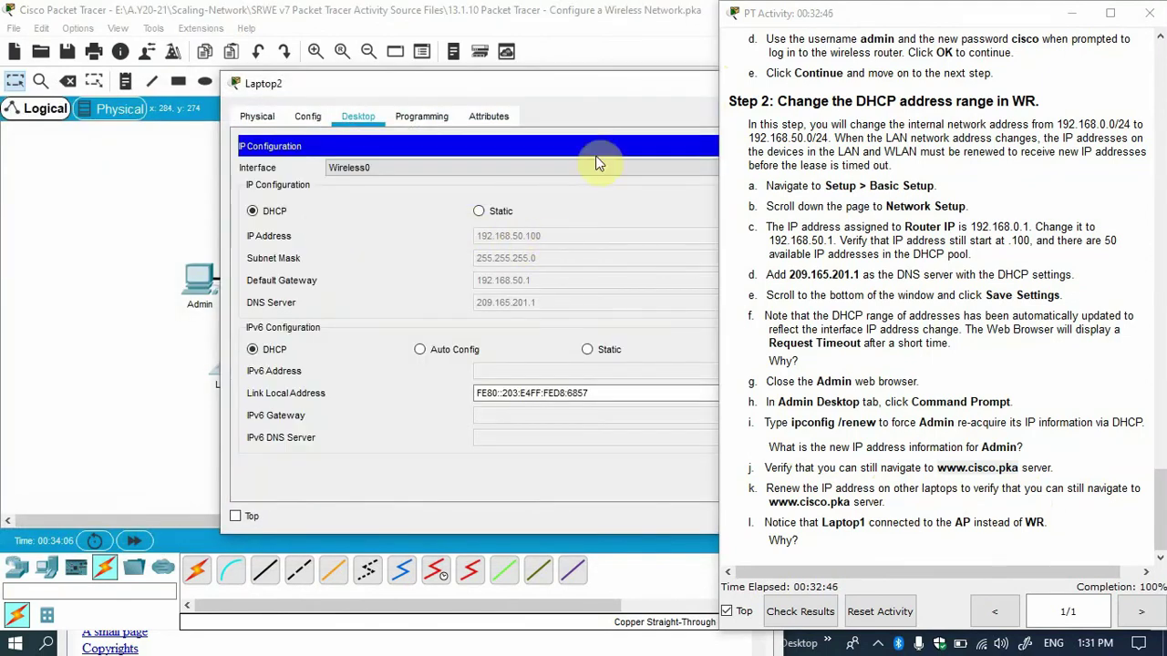
{"action": "left_click_drag", "start_coordinate": [539, 100], "coordinate": [196, 108]}
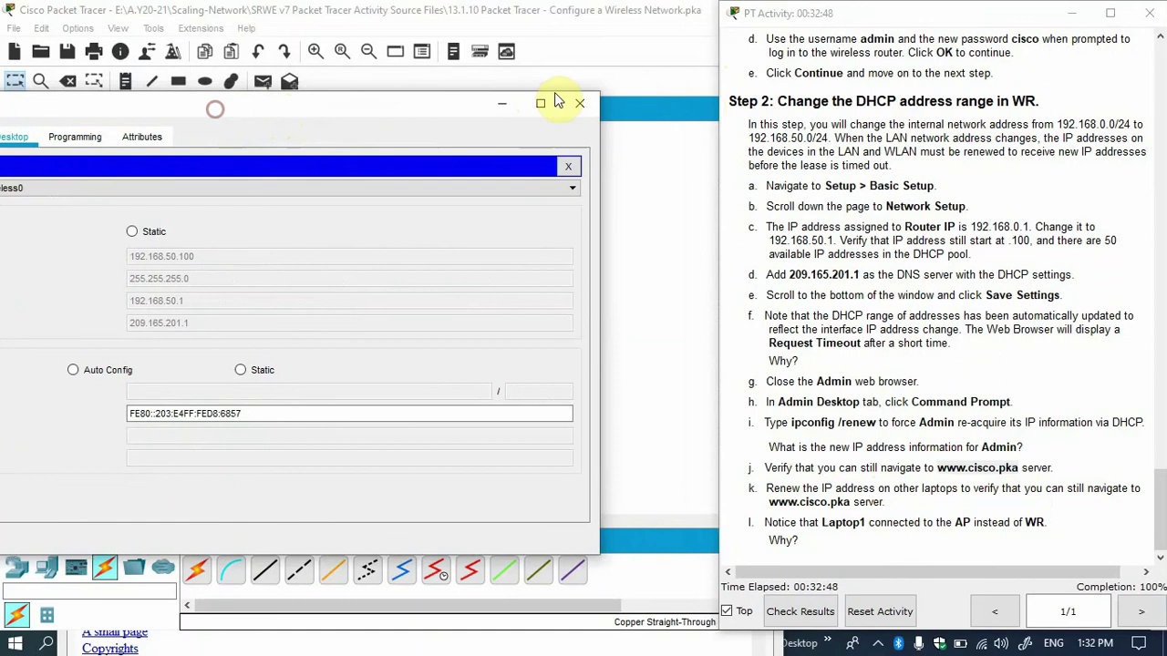
{"action": "left_click", "coordinate": [580, 101]}
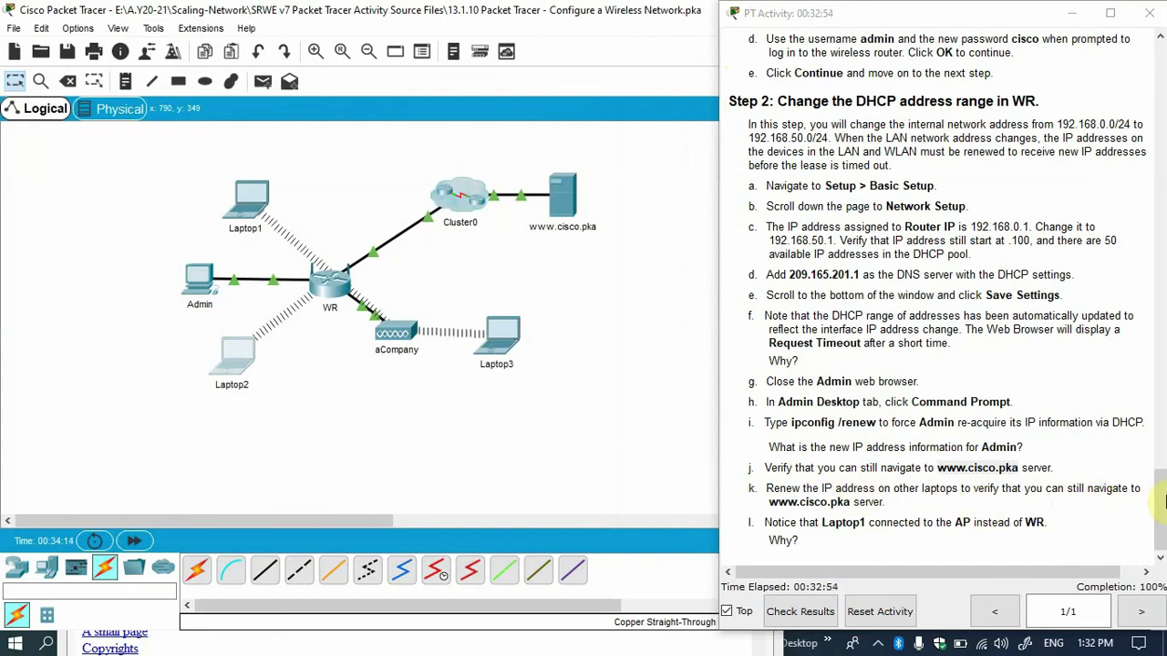
{"action": "double_click", "coordinate": [977, 468]}
{"action": "left_click", "coordinate": [839, 490]}
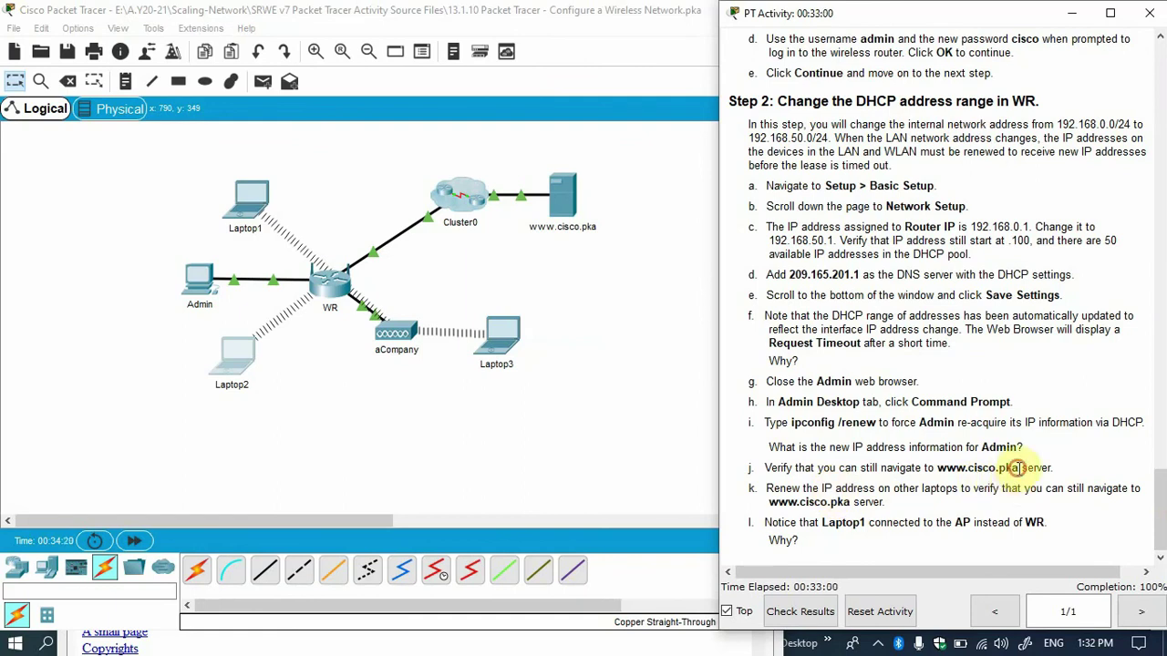
{"action": "left_click_drag", "start_coordinate": [1021, 468], "coordinate": [944, 470]}
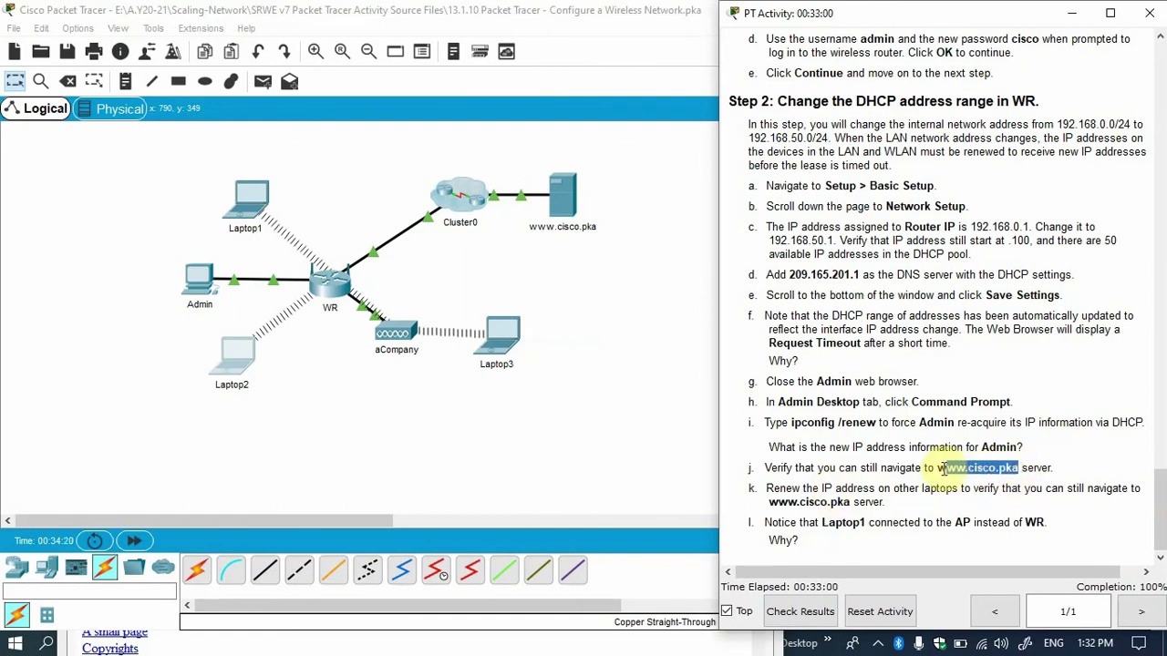
{"action": "left_click", "coordinate": [234, 365]}
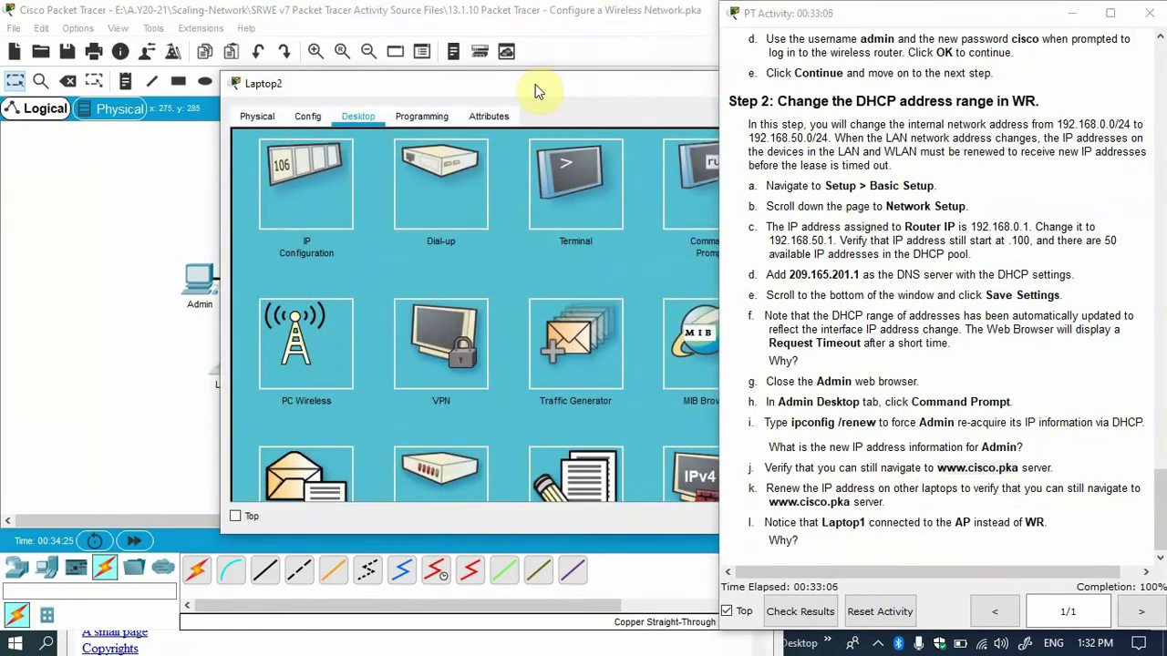
{"action": "left_click_drag", "start_coordinate": [539, 89], "coordinate": [256, 89]}
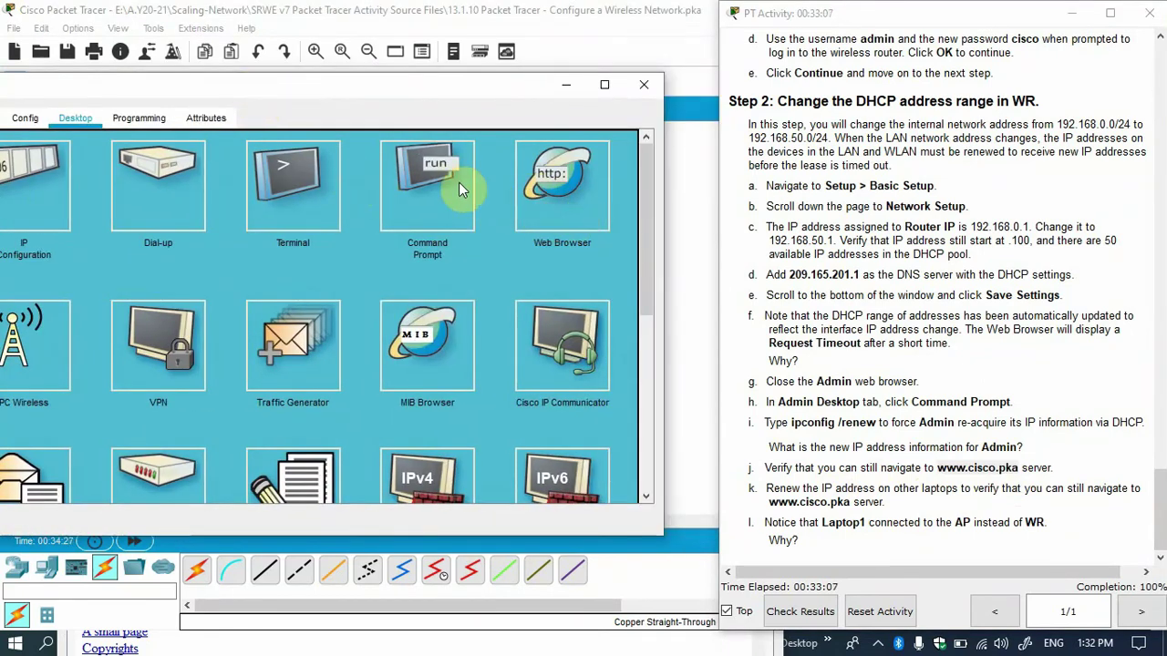
{"action": "left_click", "coordinate": [565, 187]}
{"action": "left_click", "coordinate": [408, 173]}
{"action": "type", "text": "www.cisco.pka"}
{"action": "left_click", "coordinate": [545, 169]}
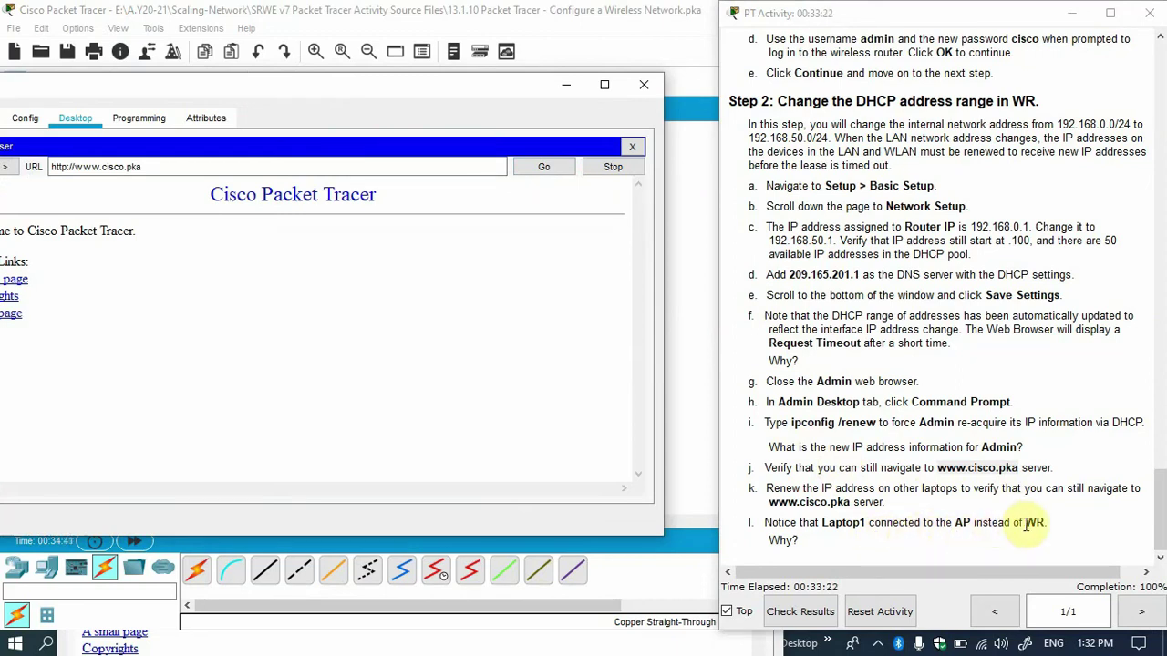
{"action": "left_click", "coordinate": [644, 84]}
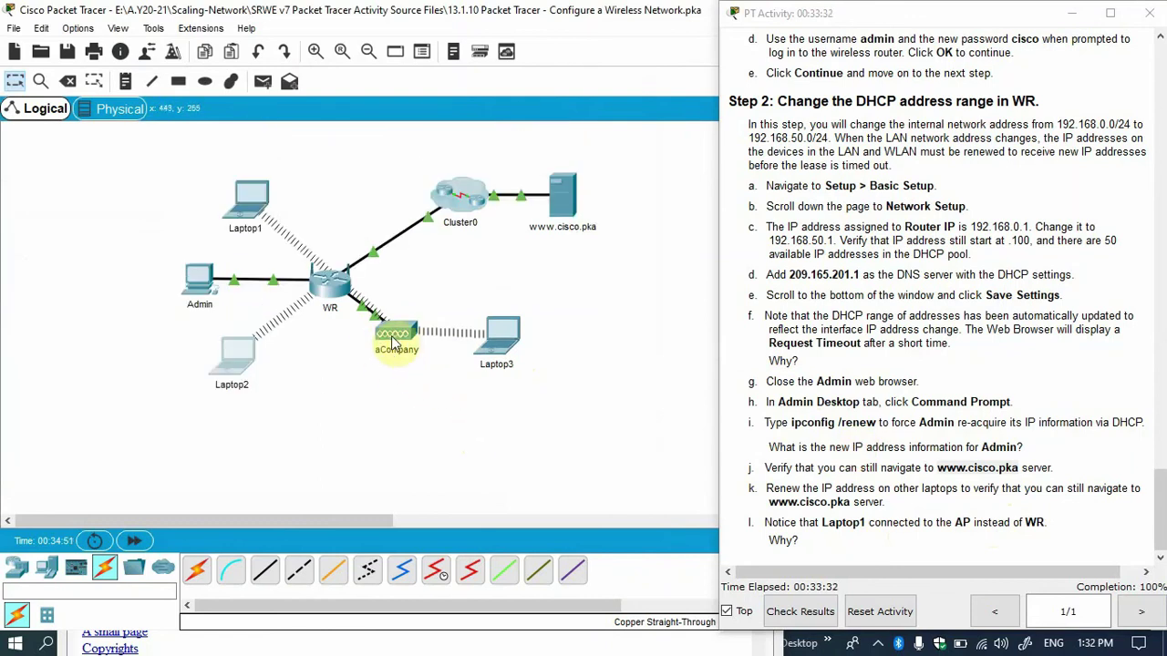
Check the aCompany and WR port info, then move the activity instructions window left.
{"action": "mouse_move", "coordinate": [399, 342]}
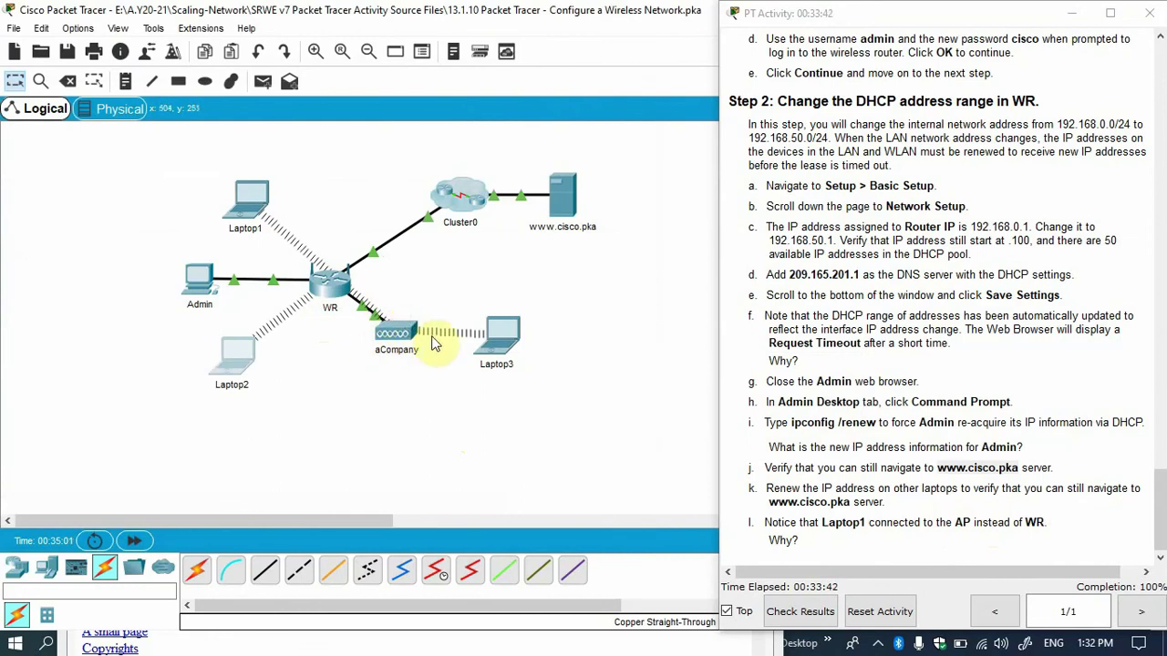
{"action": "mouse_move", "coordinate": [430, 350]}
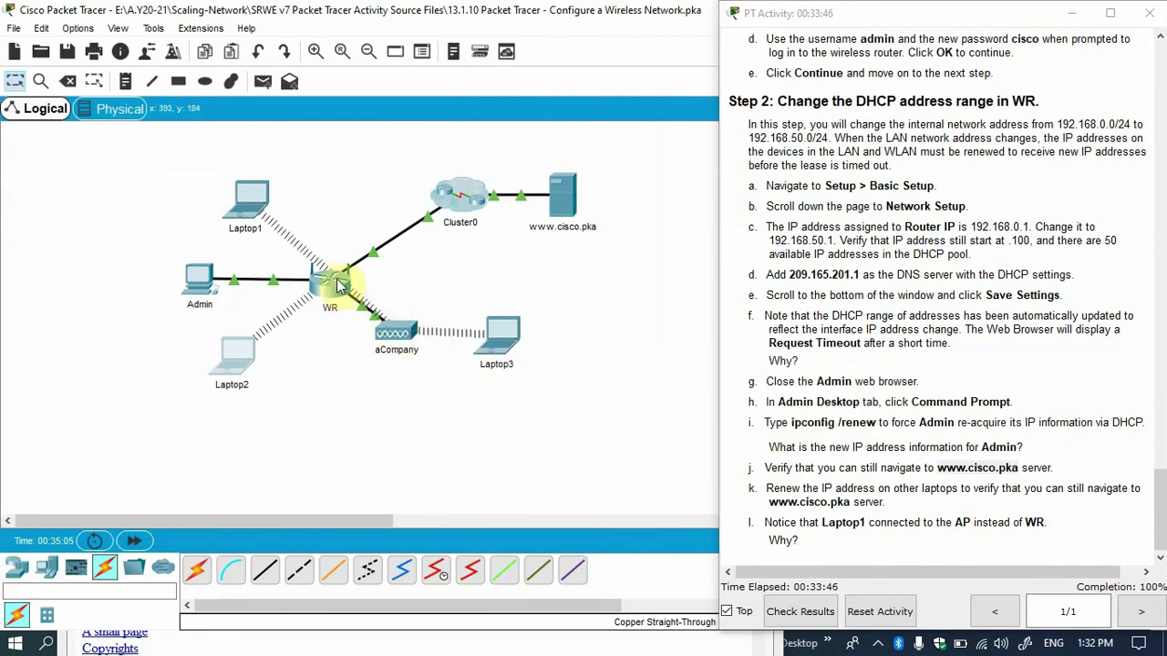
{"action": "mouse_move", "coordinate": [337, 284]}
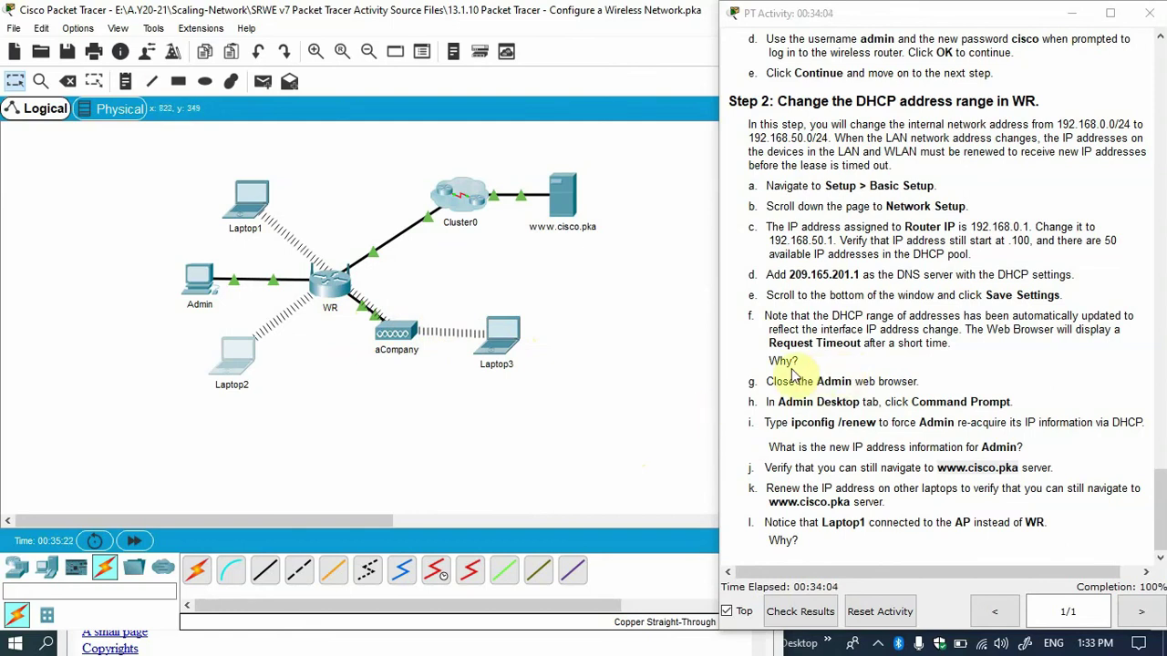
{"action": "left_click_drag", "start_coordinate": [890, 18], "coordinate": [790, 18]}
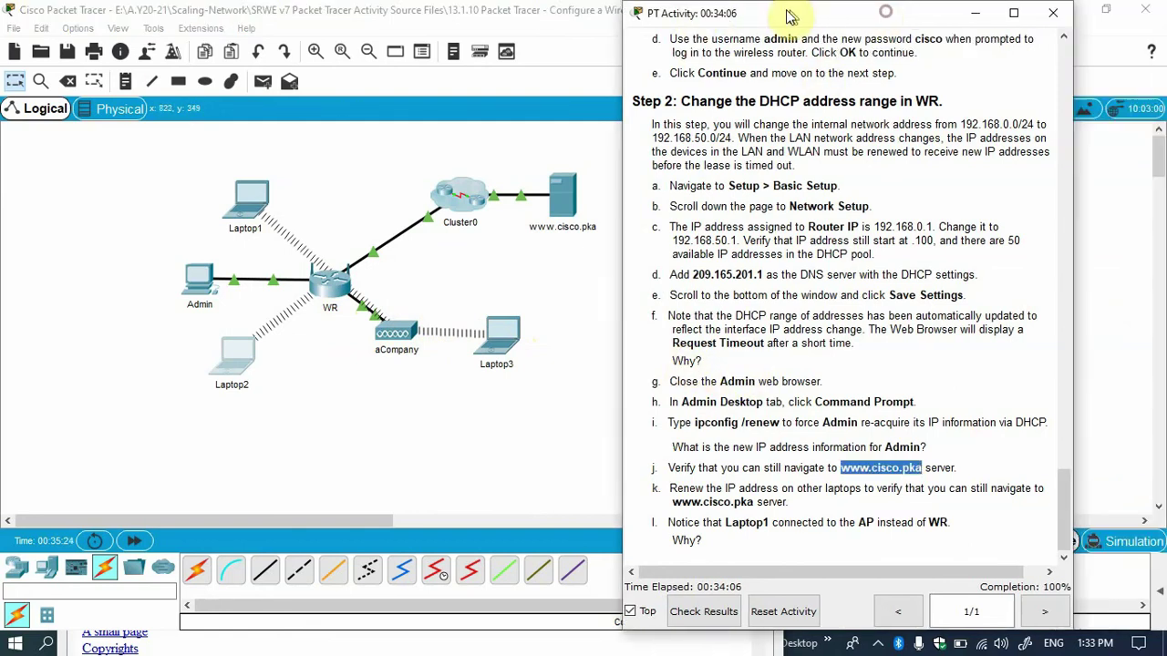